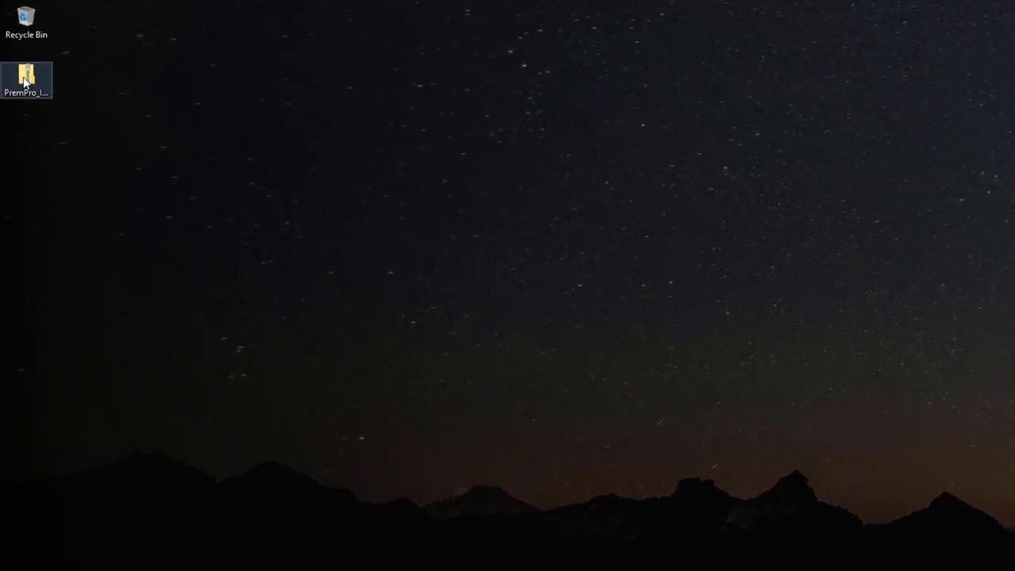
Extract the zipped PremPro_Intro_Files archive to the desktop and shrink the window of the extracted folder.
{"action": "right_click", "coordinate": [27, 94]}
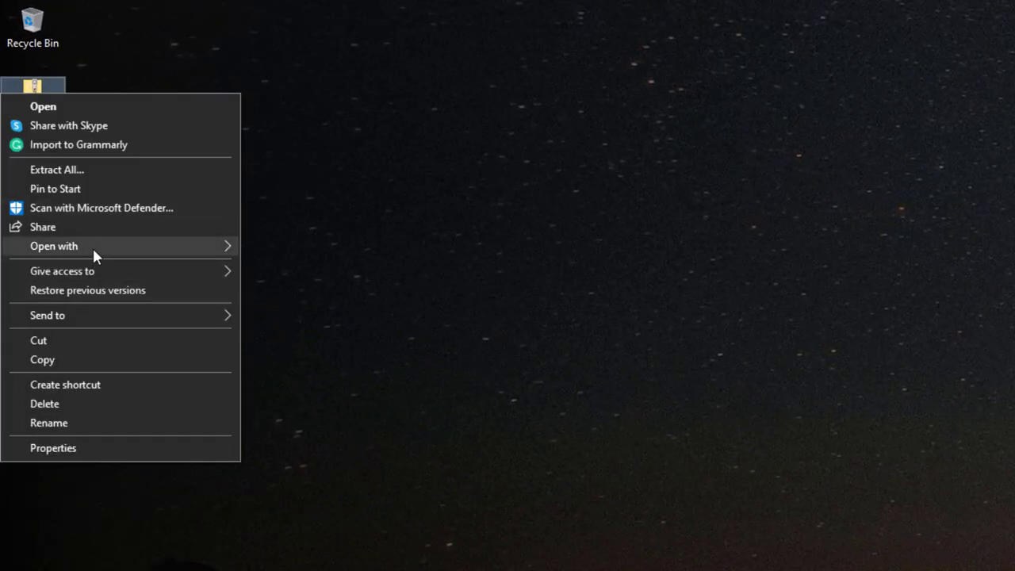
{"action": "mouse_move", "coordinate": [99, 249]}
{"action": "left_click", "coordinate": [116, 169]}
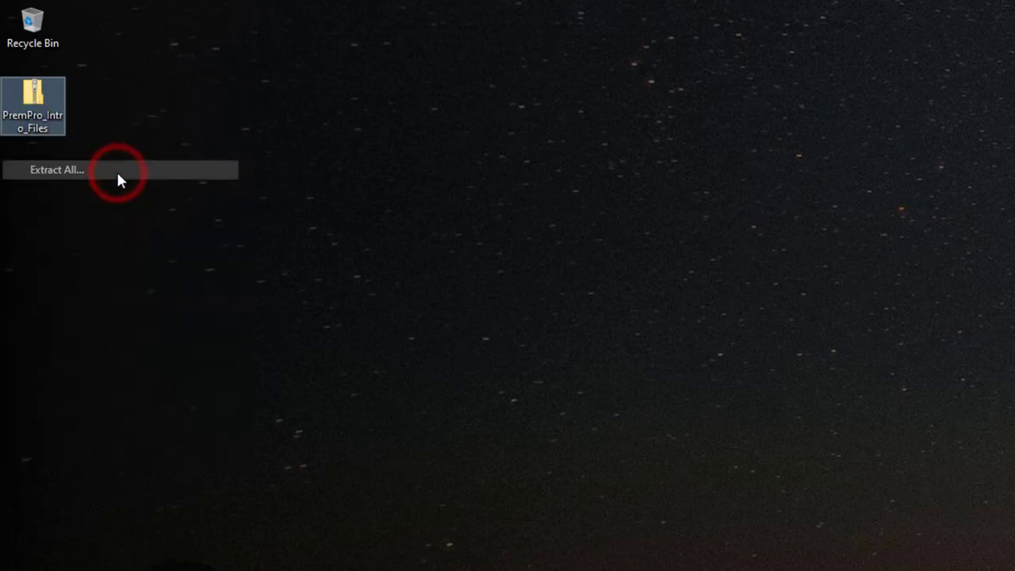
{"action": "key", "text": "Return"}
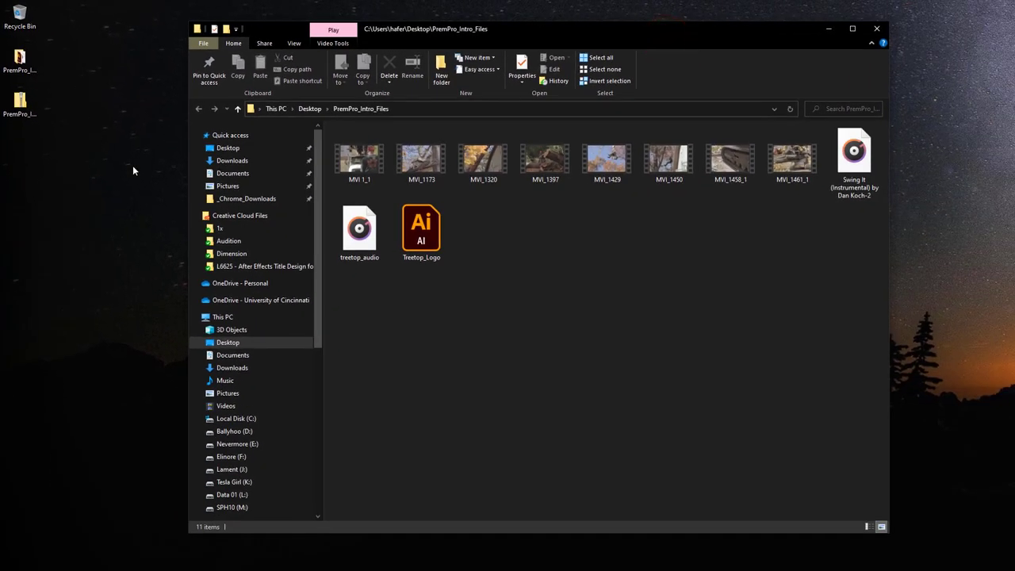
{"action": "left_click_drag", "start_coordinate": [887, 534], "coordinate": [819, 502]}
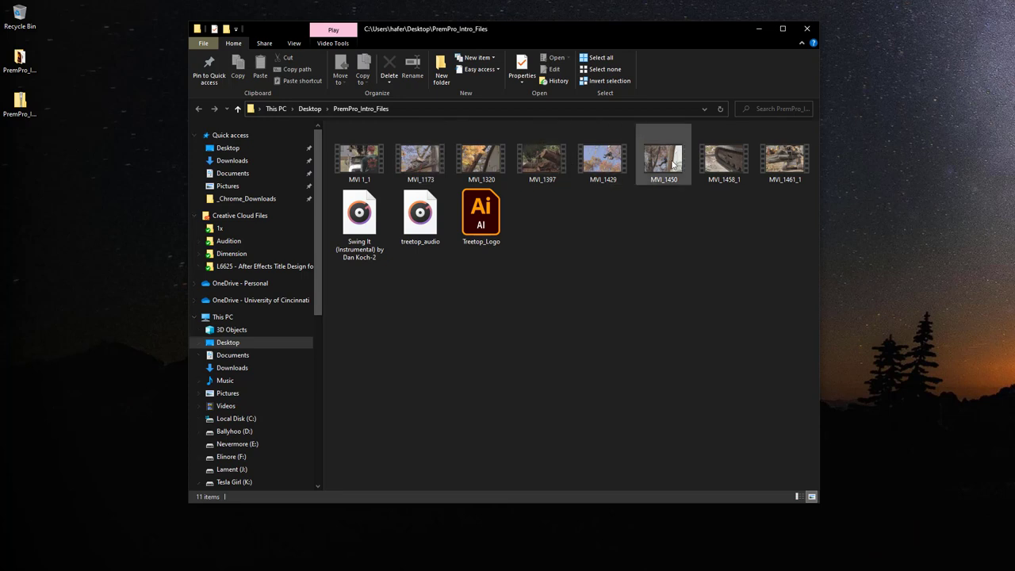
Preview the Swing It (Instrumental) music track and the treetop_audio file by playing a few seconds of each.
{"action": "left_click", "coordinate": [367, 165]}
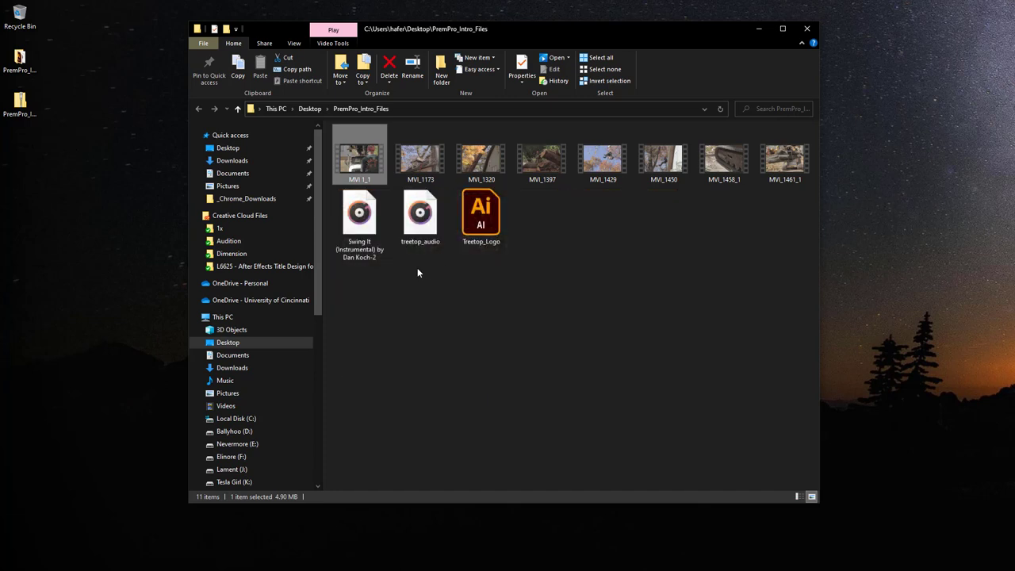
{"action": "mouse_move", "coordinate": [359, 219]}
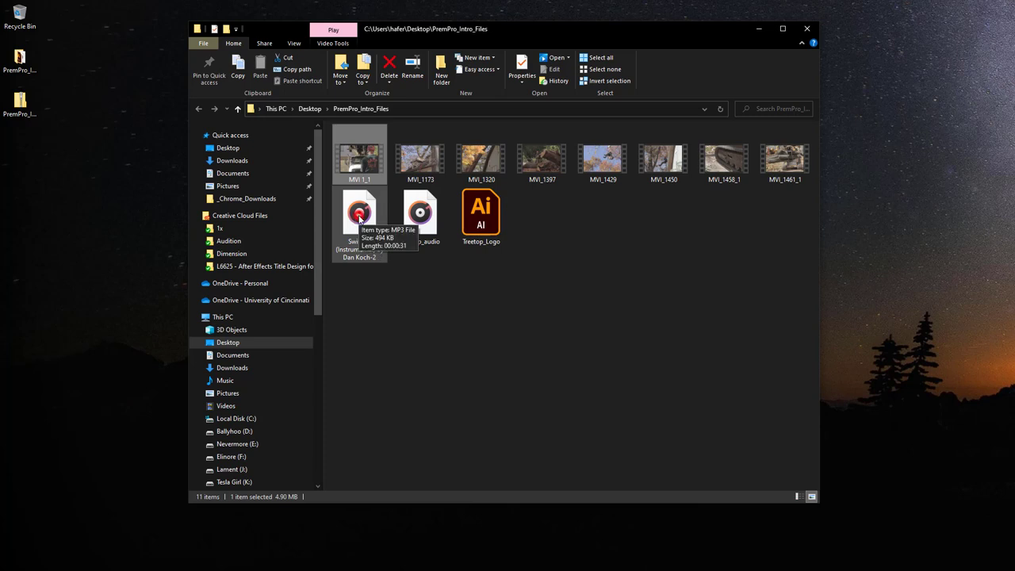
{"action": "left_click", "coordinate": [360, 219]}
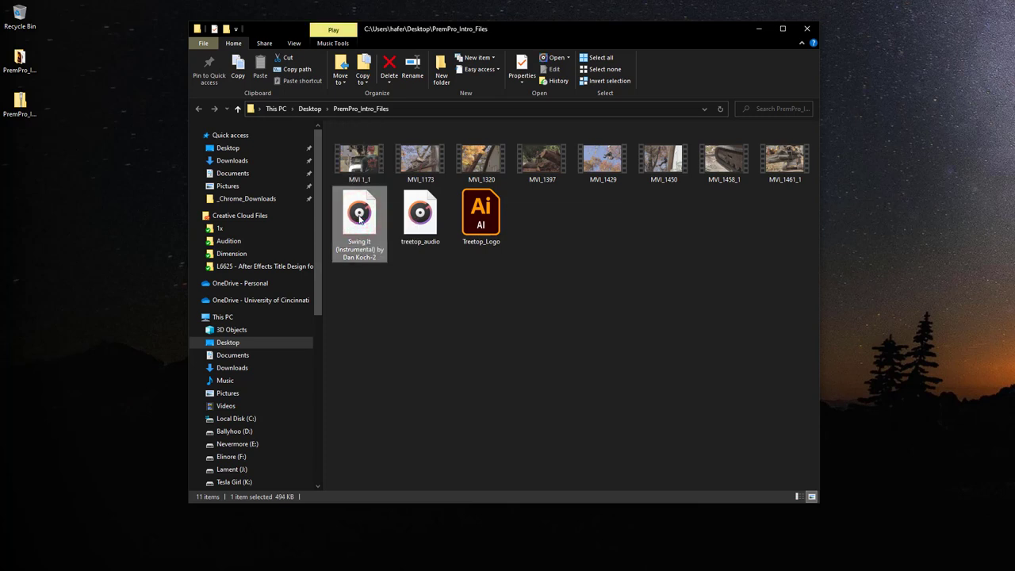
{"action": "key", "text": "space"}
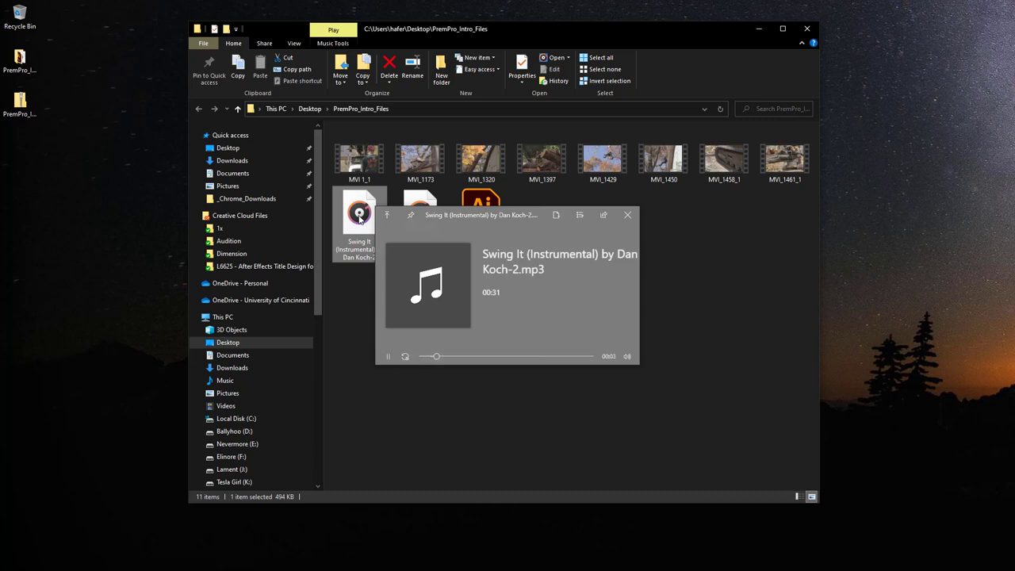
{"action": "key", "text": "space"}
{"action": "left_click", "coordinate": [426, 221]}
{"action": "key", "text": "space"}
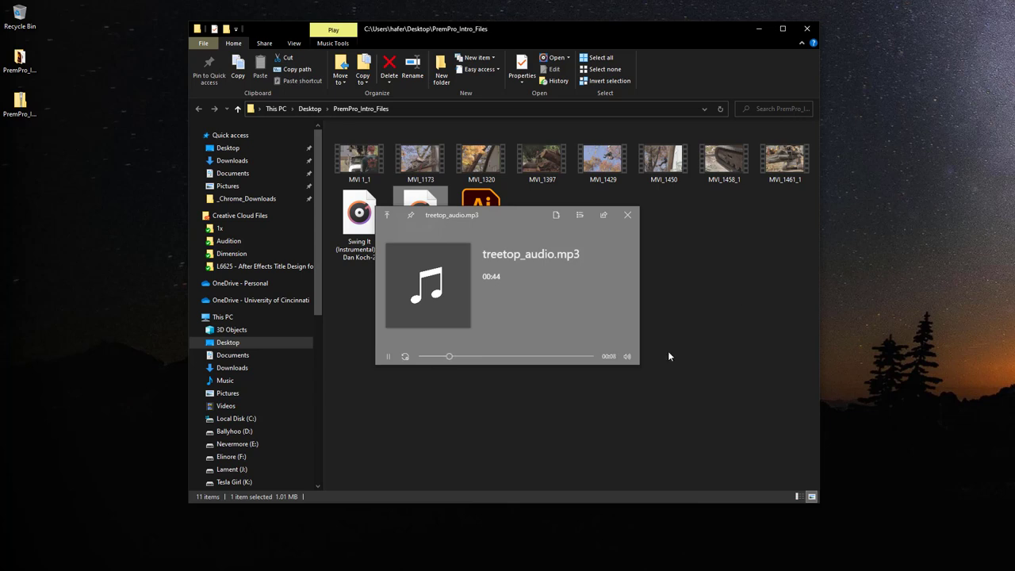
{"action": "left_click", "coordinate": [676, 372]}
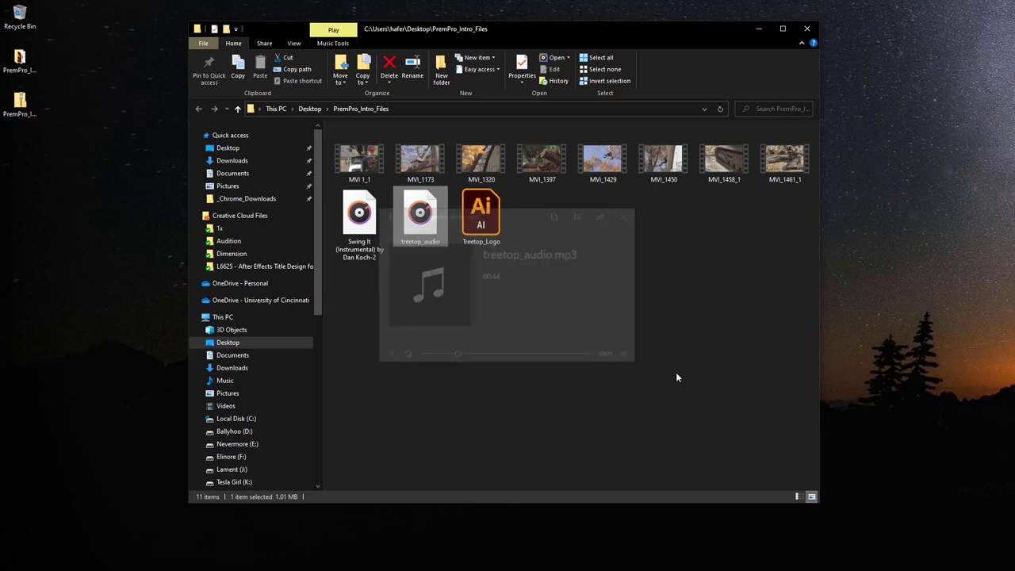
Preview the Treetop_Logo Illustrator file and close the preview.
{"action": "left_click", "coordinate": [480, 228]}
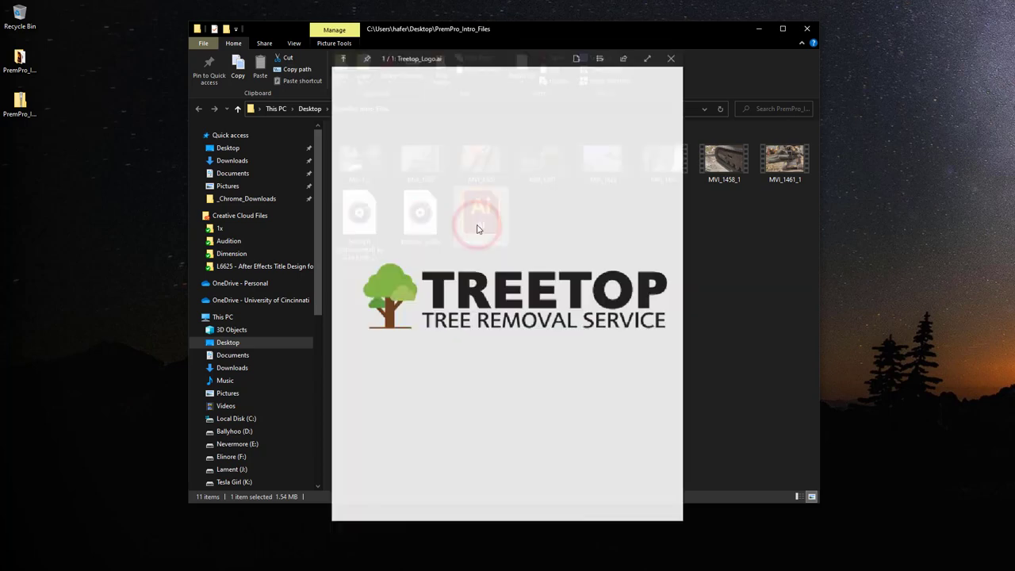
{"action": "key", "text": "space"}
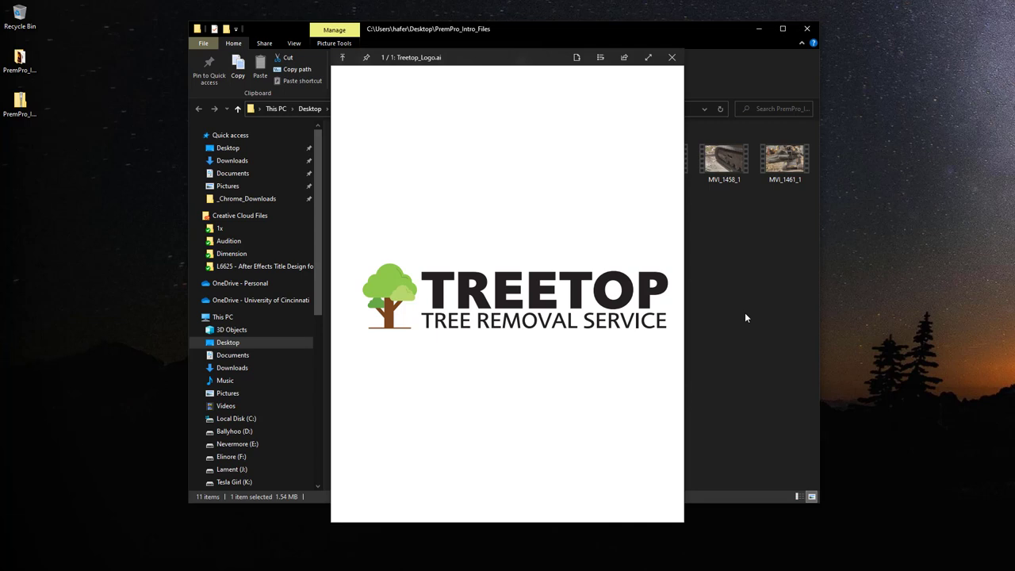
{"action": "key", "text": "space"}
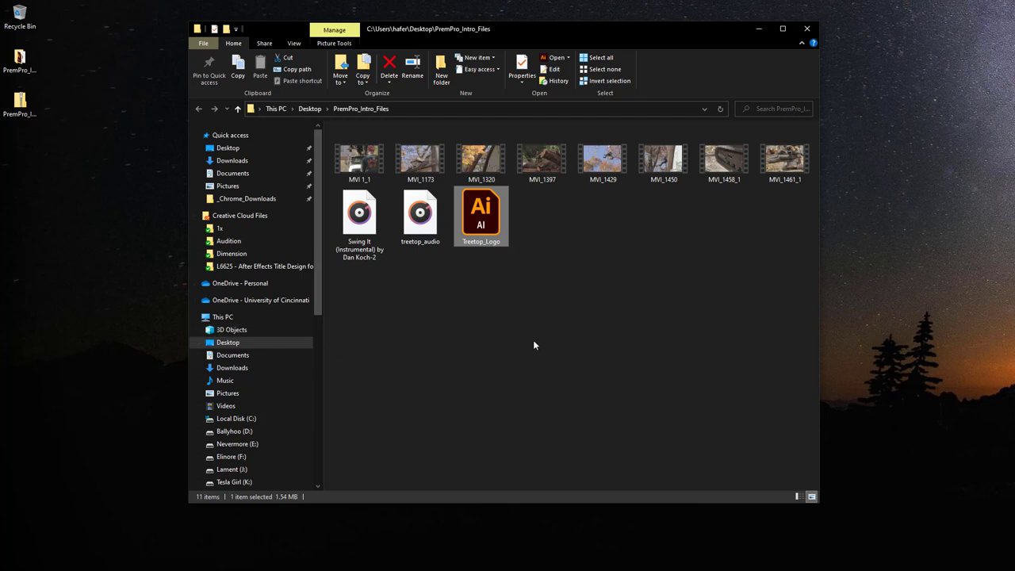
Create a new folder named Video Clips inside PremPro_Intro_Files.
{"action": "right_click", "coordinate": [569, 326]}
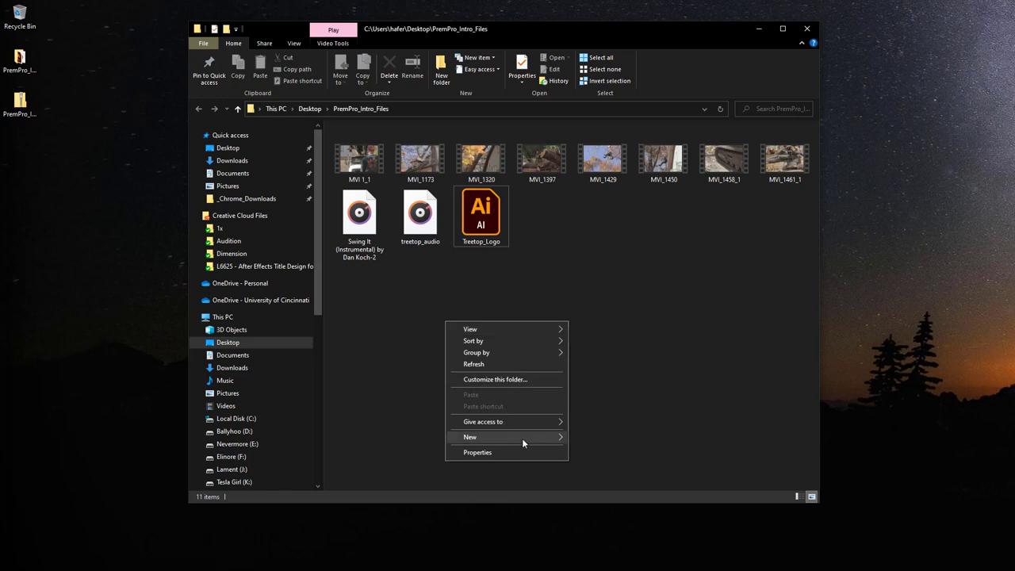
{"action": "mouse_move", "coordinate": [522, 438]}
{"action": "left_click", "coordinate": [602, 439]}
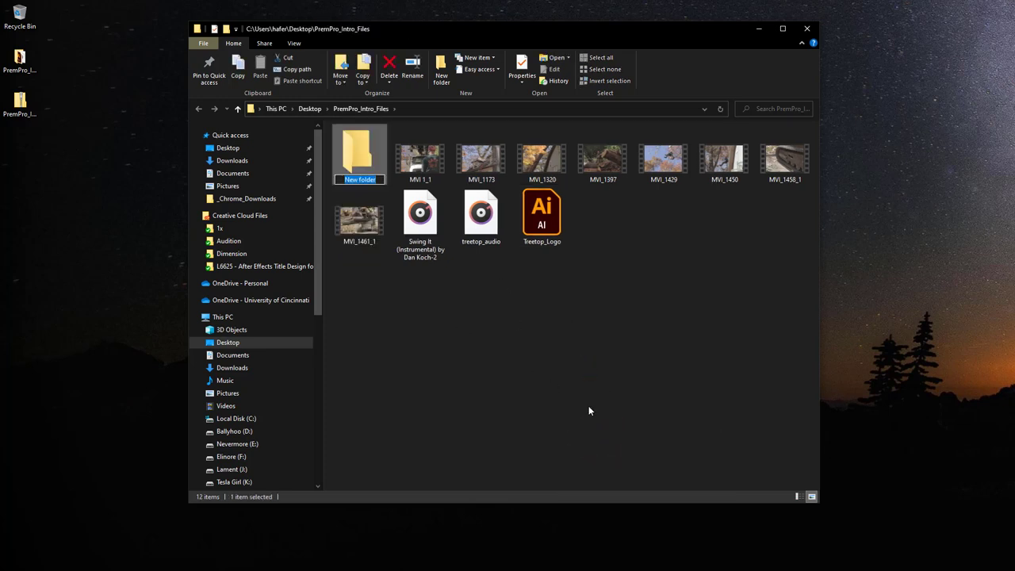
{"action": "type", "text": "Video Clips"}
{"action": "key", "text": "Return"}
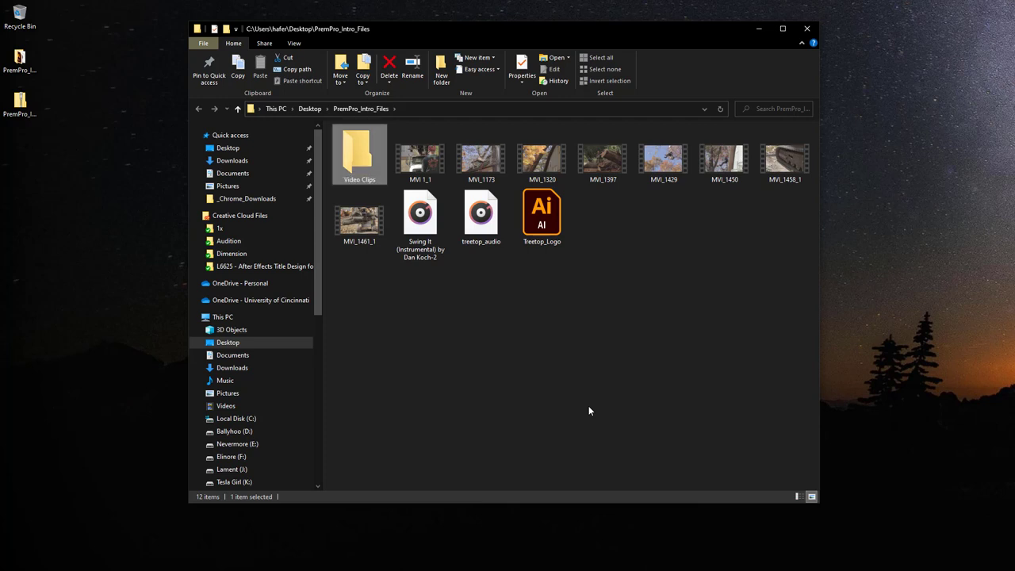
Create a new folder named Audio inside PremPro_Intro_Files.
{"action": "right_click", "coordinate": [501, 308]}
{"action": "mouse_move", "coordinate": [457, 432]}
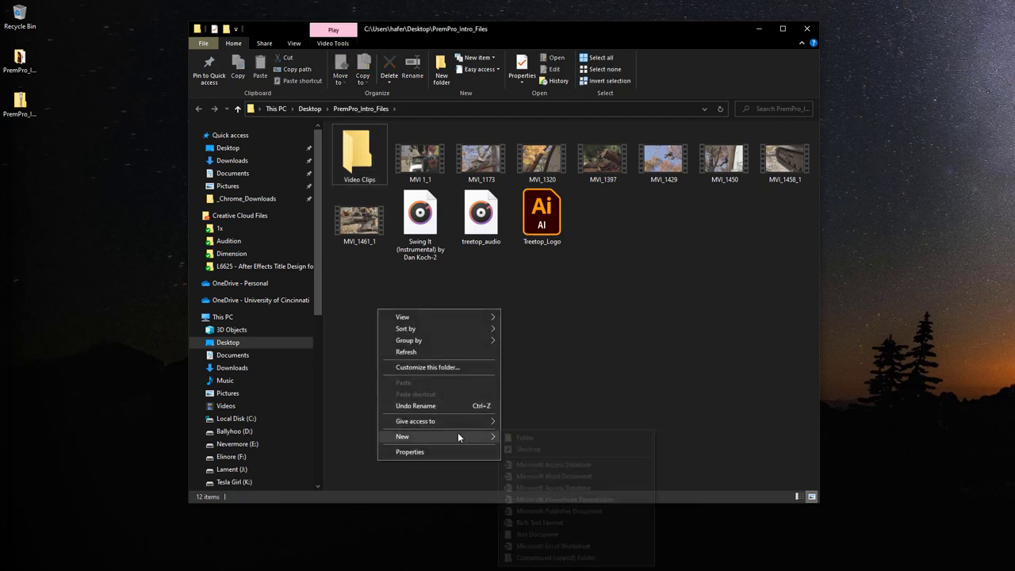
{"action": "left_click", "coordinate": [567, 437]}
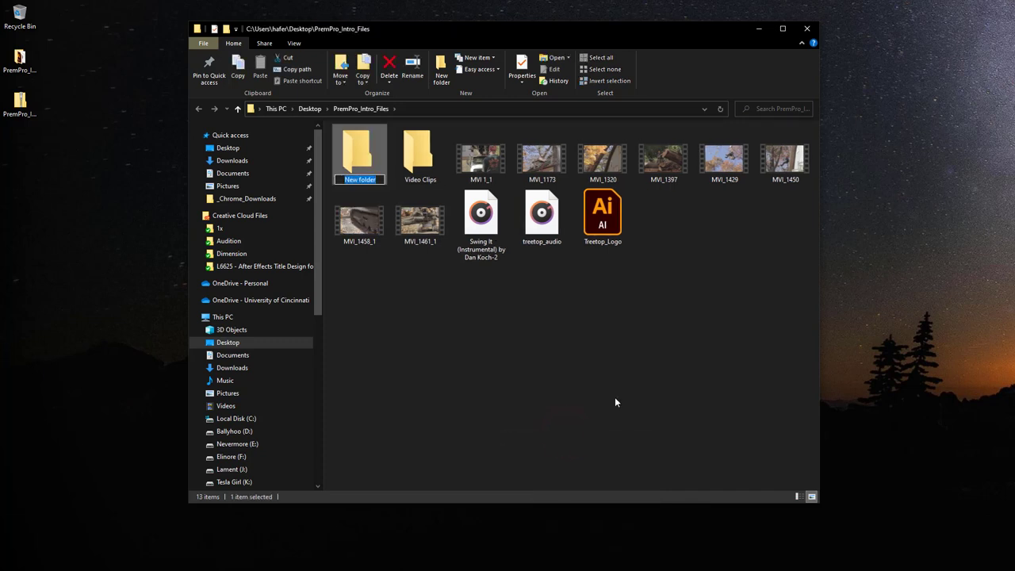
{"action": "type", "text": "Audio"}
{"action": "key", "text": "Return"}
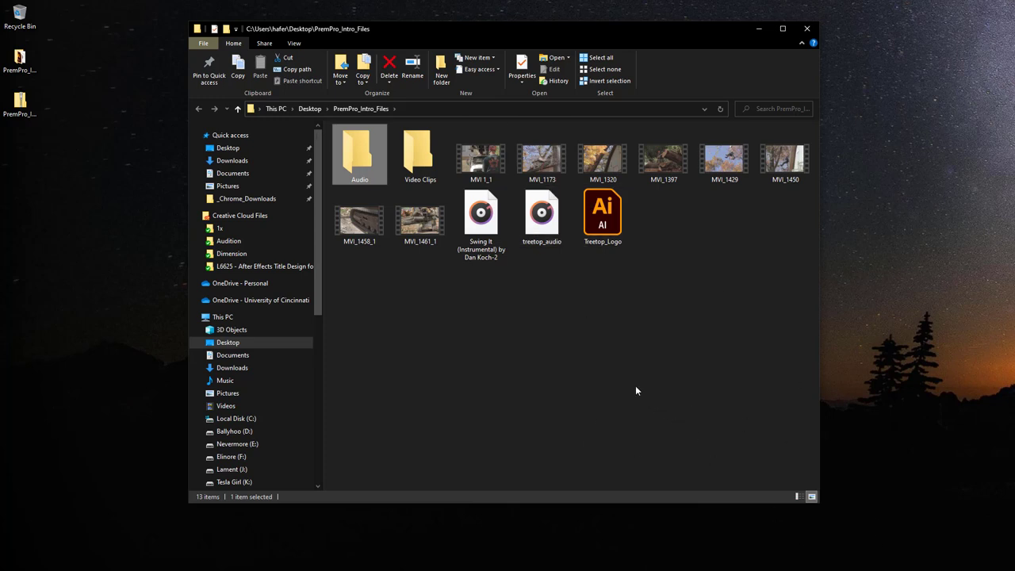
Create a new folder named Graphics inside PremPro_Intro_Files.
{"action": "right_click", "coordinate": [594, 306]}
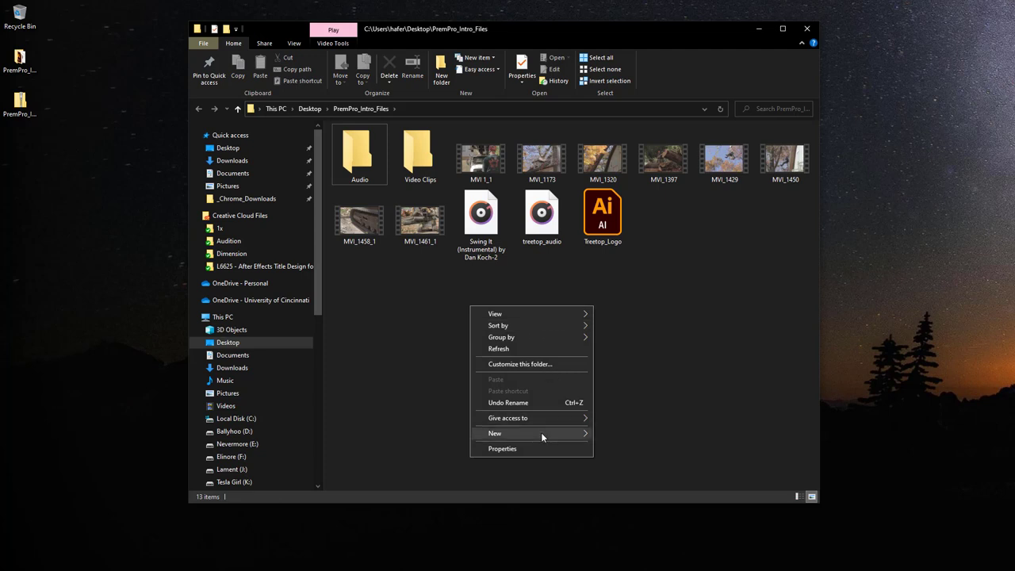
{"action": "mouse_move", "coordinate": [541, 432]}
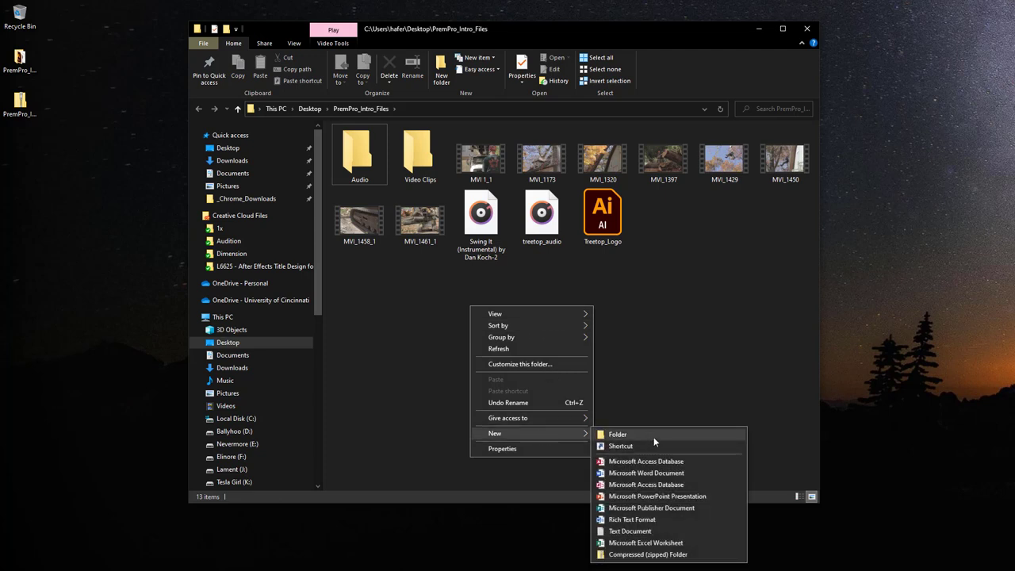
{"action": "left_click", "coordinate": [657, 436]}
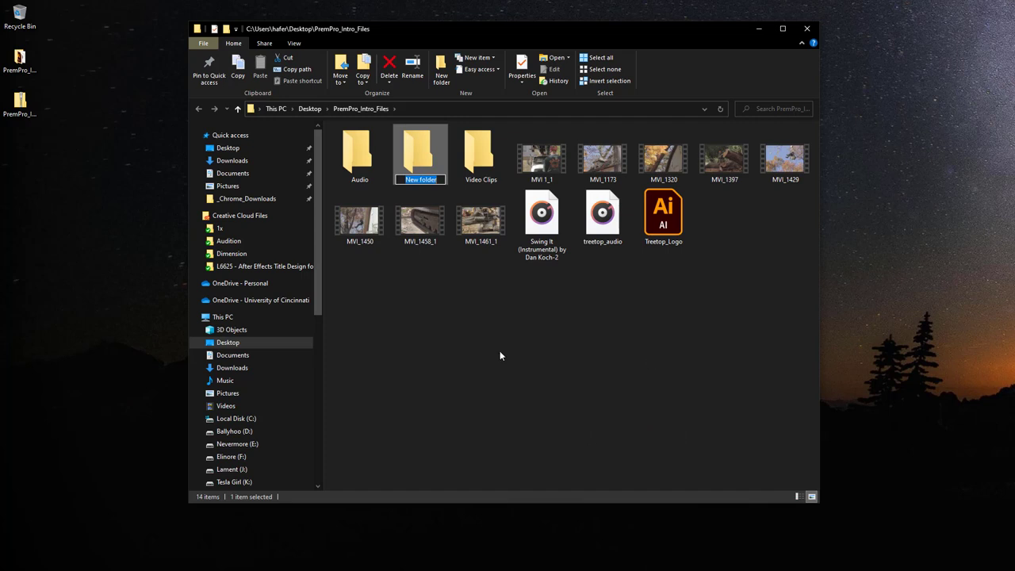
{"action": "type", "text": "Graphics"}
{"action": "key", "text": "Return"}
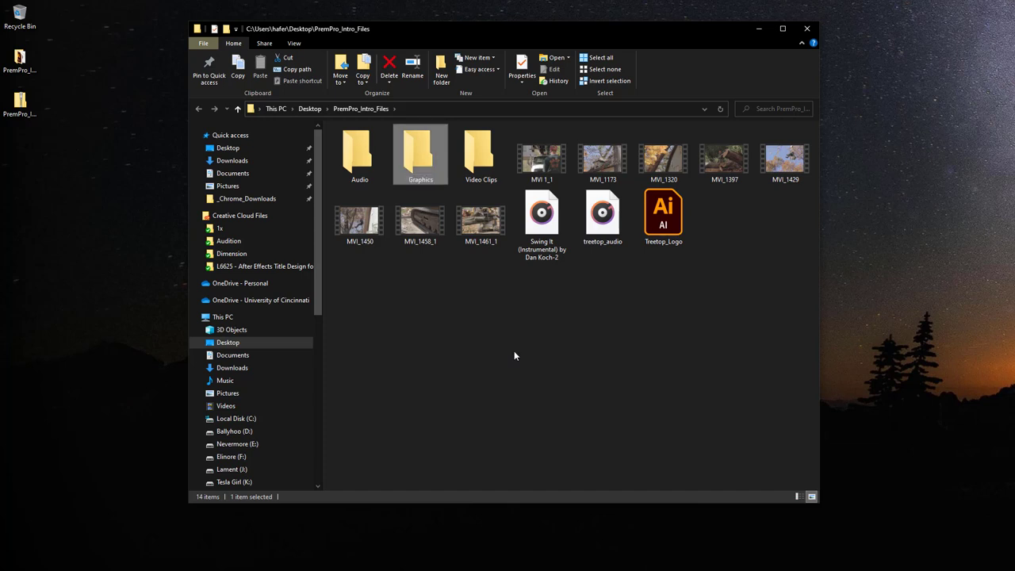
Sort the two audio files, Treetop_Logo and all MVI video files into the Audio, Graphics and Video Clips folders respectively.
{"action": "left_click_drag", "start_coordinate": [537, 294], "coordinate": [360, 170]}
{"action": "left_click_drag", "start_coordinate": [556, 226], "coordinate": [413, 168]}
{"action": "left_click", "coordinate": [543, 159]}
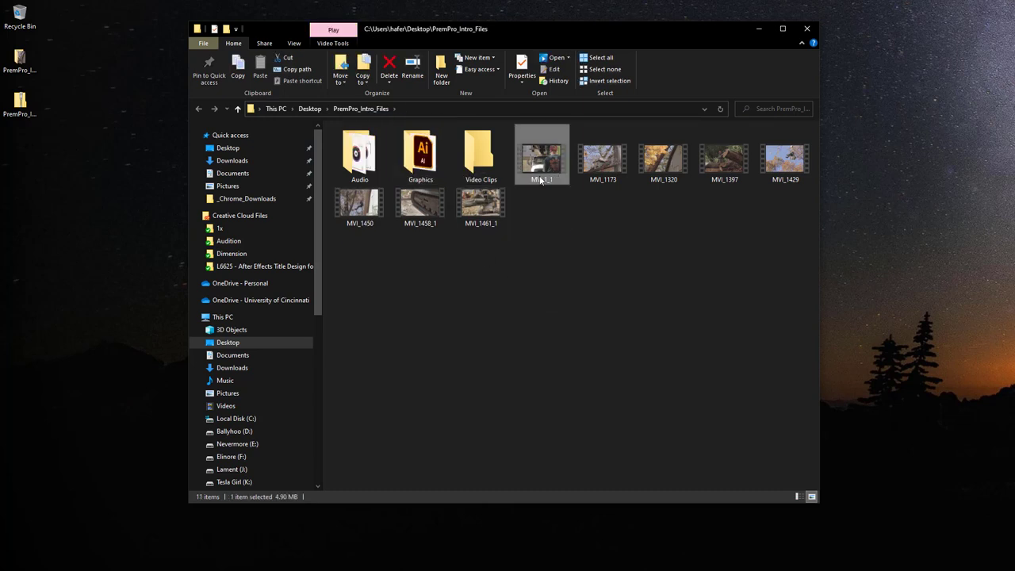
{"action": "left_click", "coordinate": [488, 210], "text": "shift"}
{"action": "left_click_drag", "start_coordinate": [487, 210], "coordinate": [481, 173]}
{"action": "left_click", "coordinate": [492, 262]}
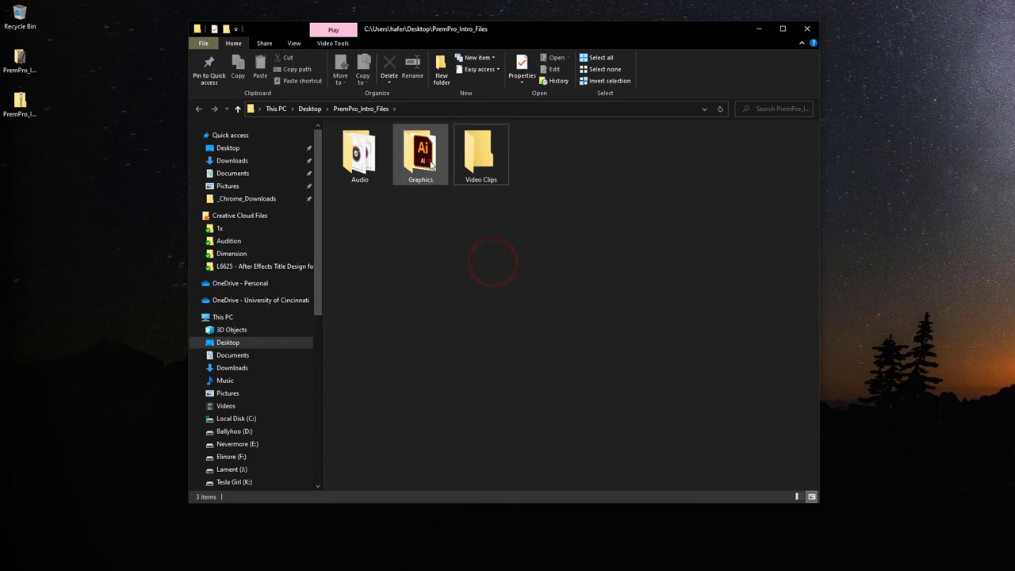
Check the contents of the Video Clips, Graphics and Audio folders, returning to the parent folder each time, and close the window.
{"action": "left_click", "coordinate": [429, 159]}
{"action": "left_click", "coordinate": [353, 163]}
{"action": "double_click", "coordinate": [481, 159]}
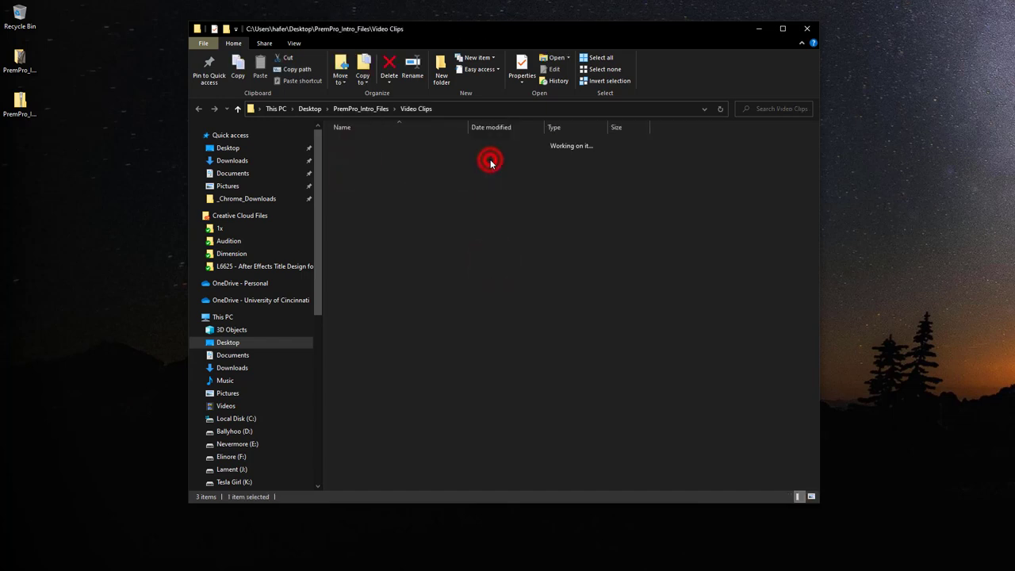
{"action": "left_click", "coordinate": [237, 109]}
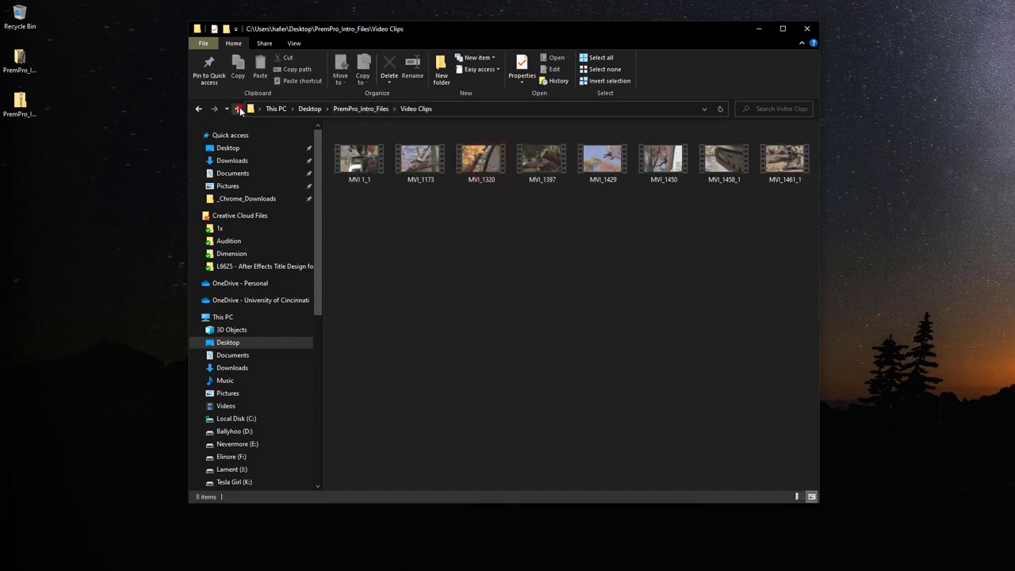
{"action": "double_click", "coordinate": [419, 159]}
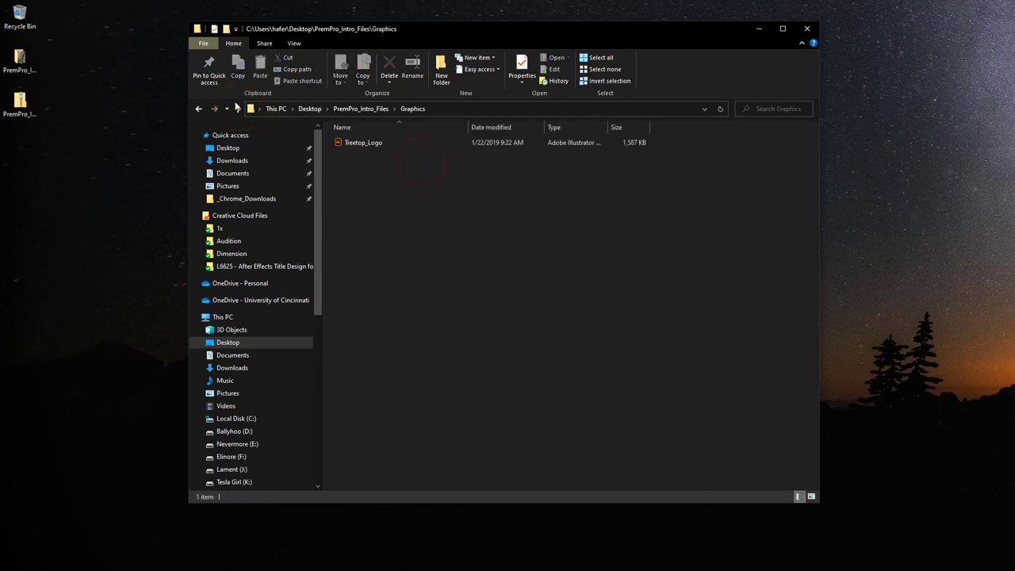
{"action": "left_click", "coordinate": [239, 110]}
{"action": "double_click", "coordinate": [352, 156]}
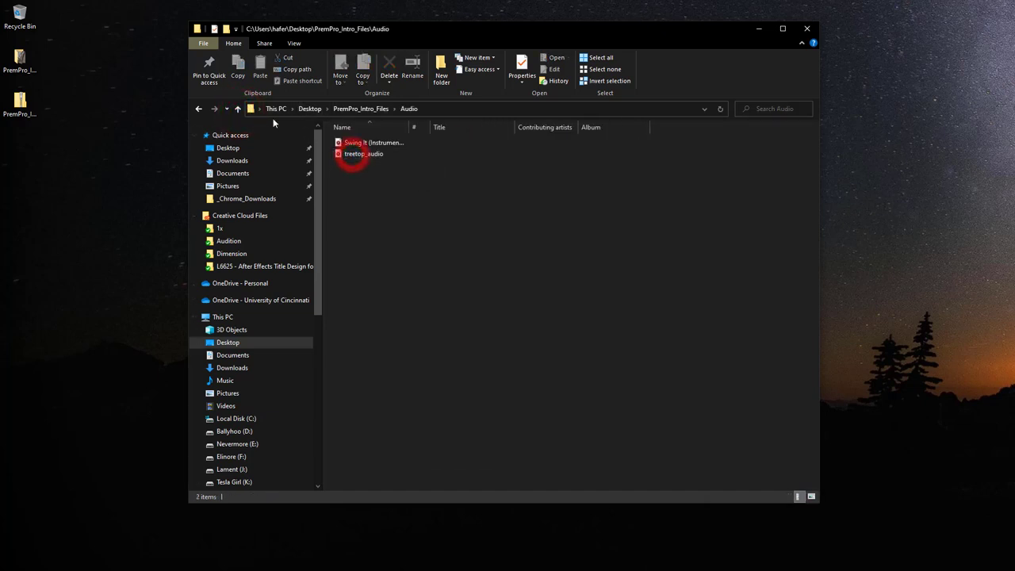
{"action": "left_click", "coordinate": [238, 109]}
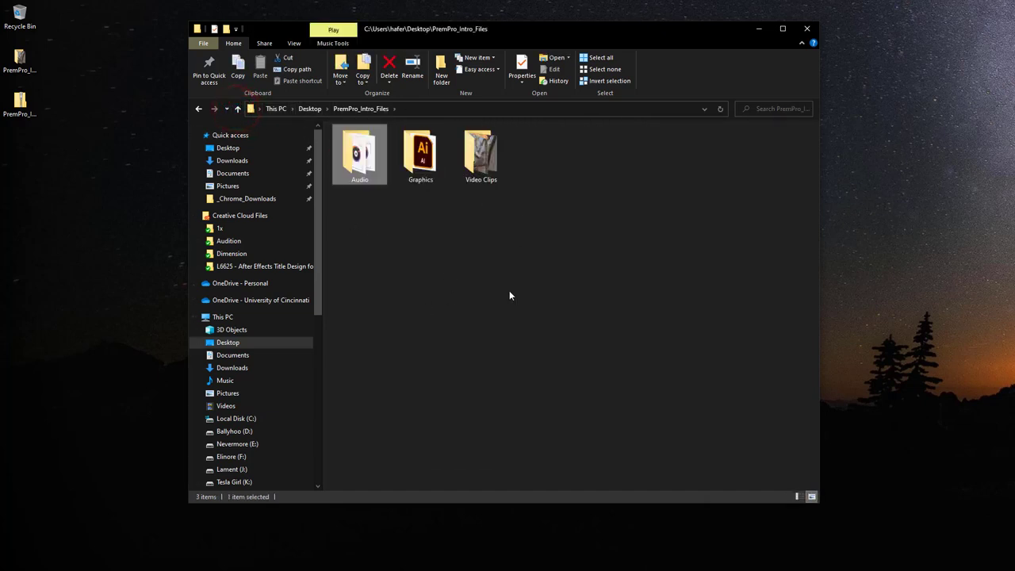
{"action": "left_click", "coordinate": [807, 28]}
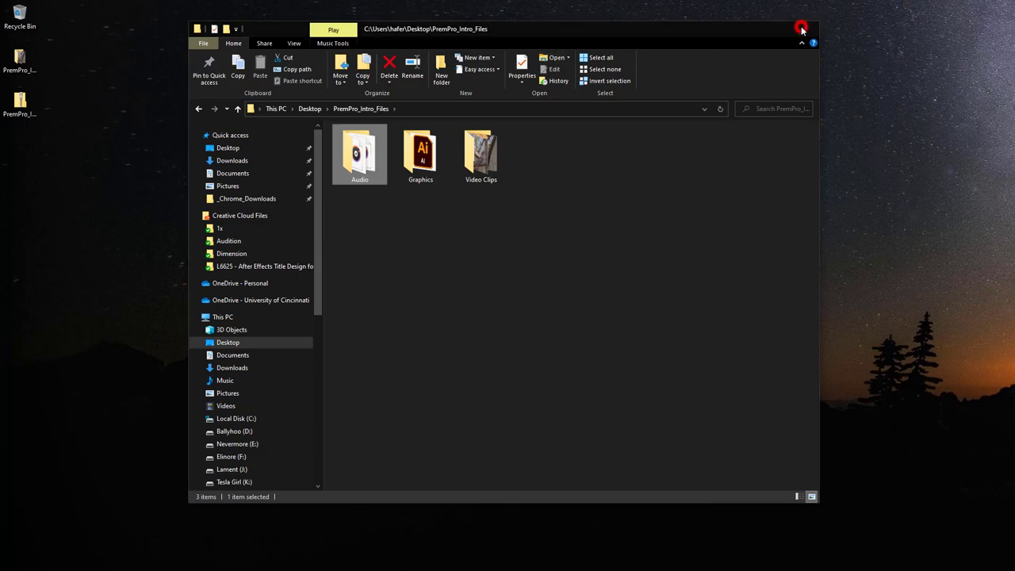
Rename the extracted PremPro_Intro_Files folder on the desktop to Tree Top Promo.
{"action": "left_click", "coordinate": [20, 68]}
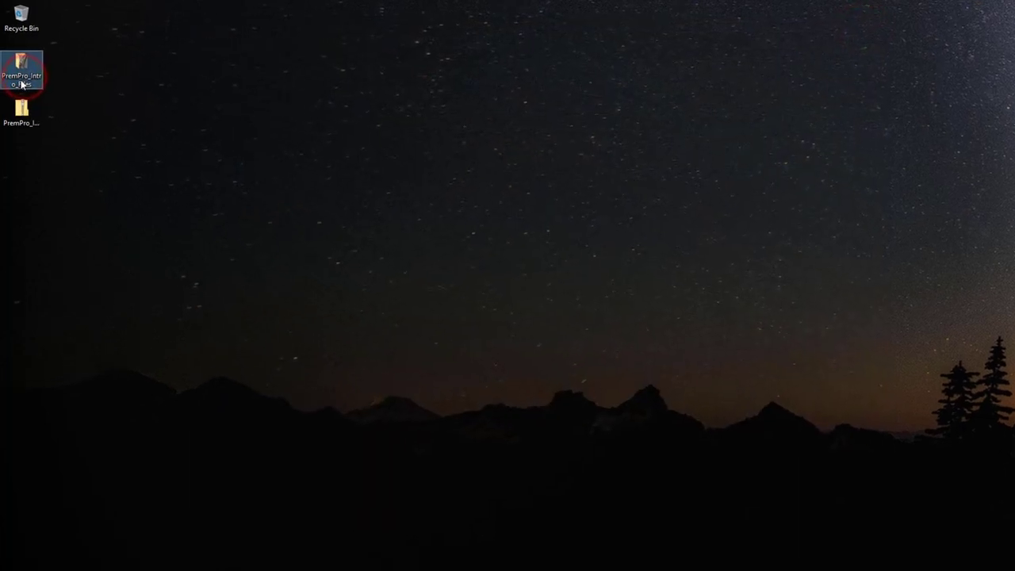
{"action": "left_click", "coordinate": [21, 81]}
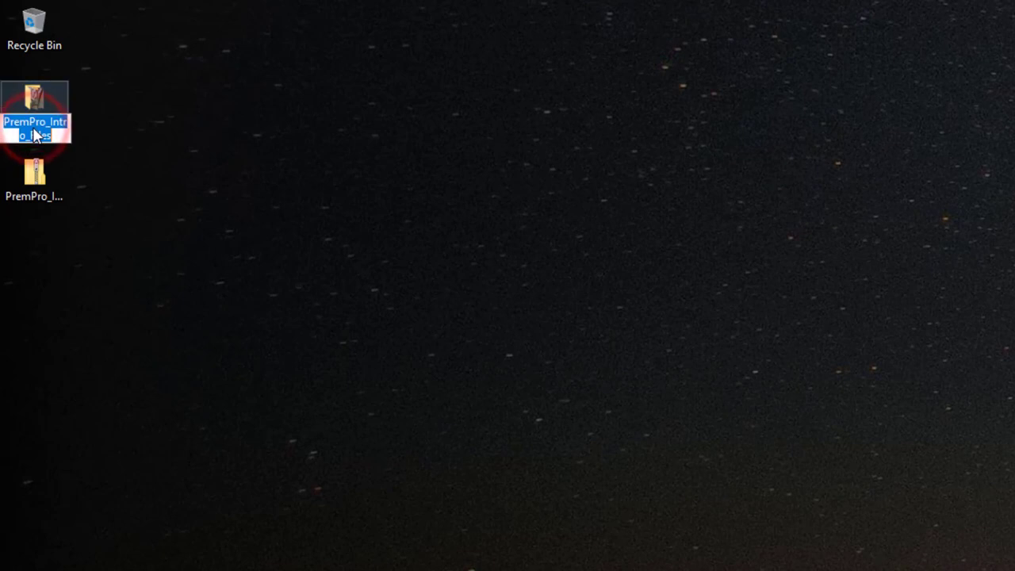
{"action": "type", "text": "Tree Top"}
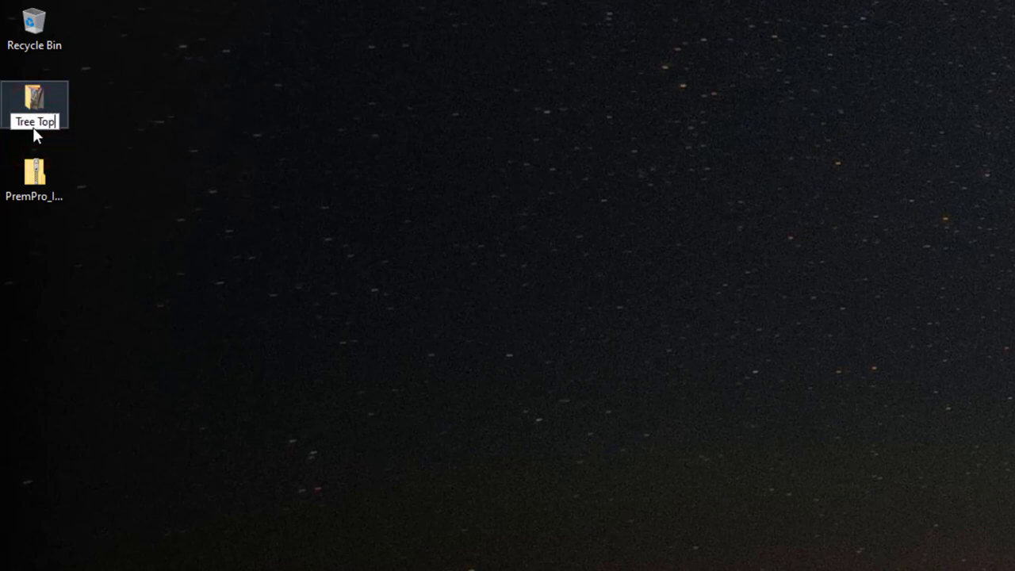
{"action": "type", "text": " Promo"}
{"action": "left_click", "coordinate": [338, 238]}
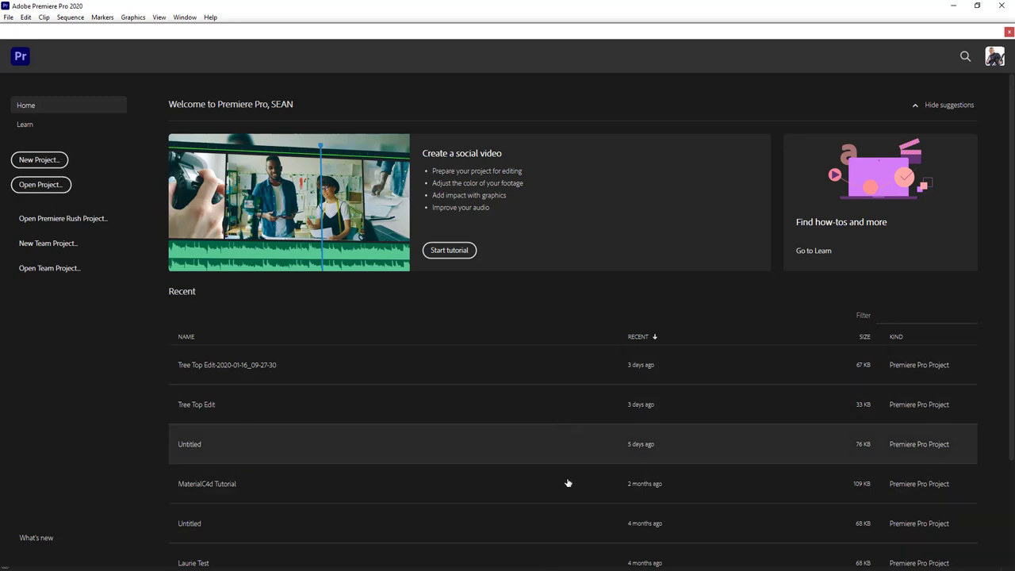
Start a new project and name it Tree Top Edit.
{"action": "left_click", "coordinate": [39, 161]}
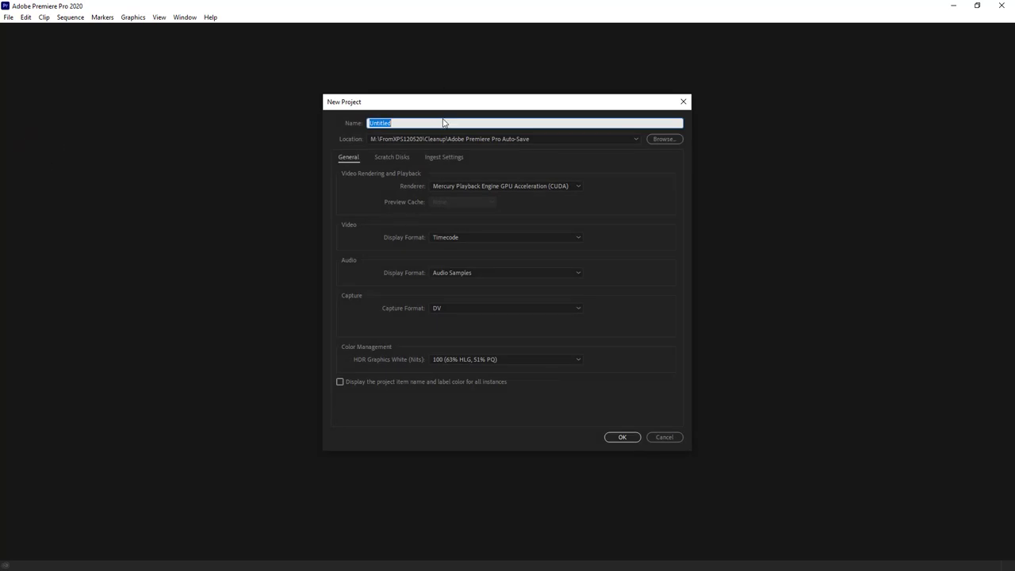
{"action": "left_click_drag", "start_coordinate": [433, 123], "coordinate": [361, 124]}
{"action": "type", "text": "Tree Top Edit"}
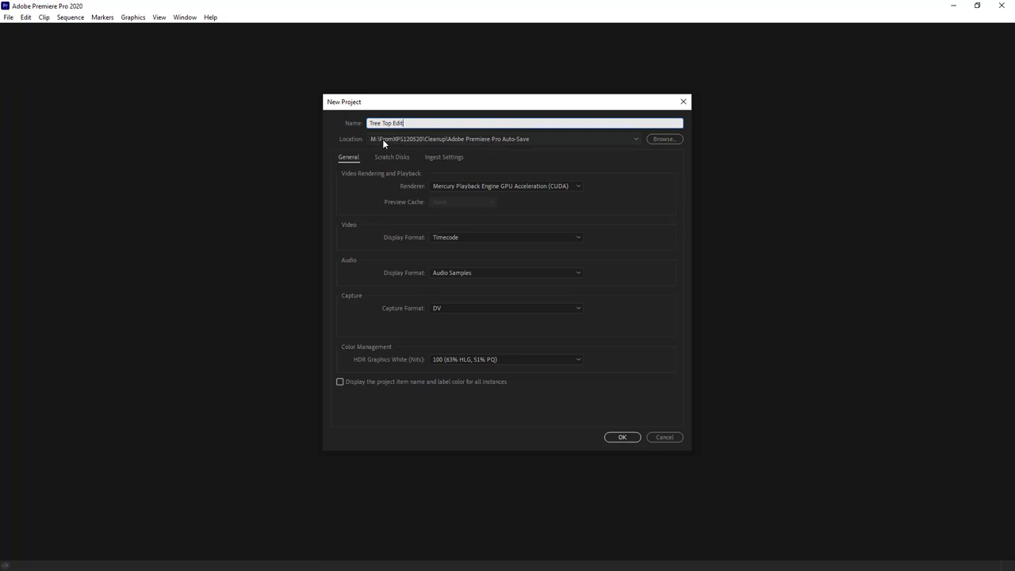
Set the new project's location to the Tree Top Promo folder on the desktop.
{"action": "left_click", "coordinate": [664, 139]}
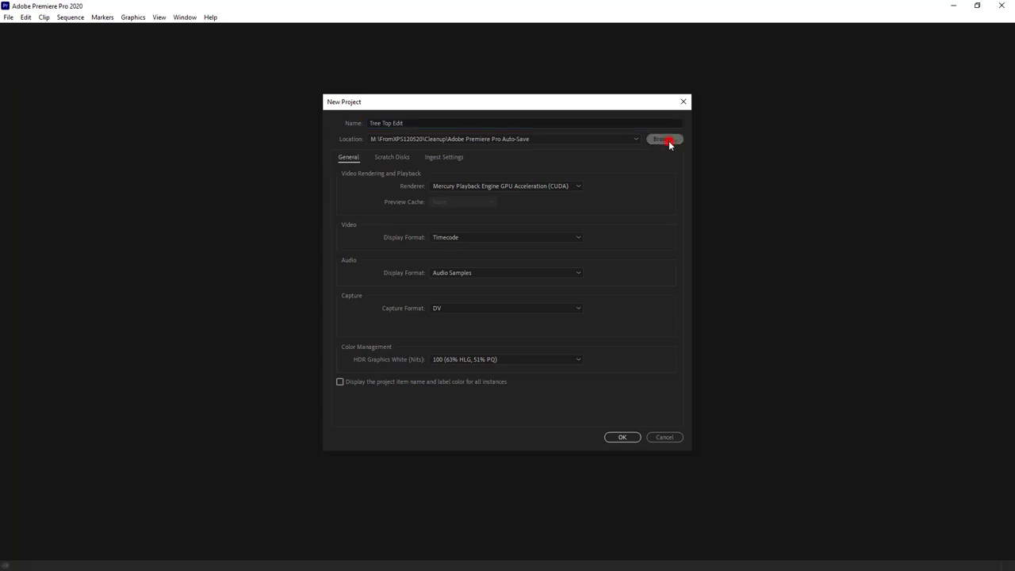
{"action": "scroll", "coordinate": [419, 198], "scroll_direction": "up", "scroll_amount": 5}
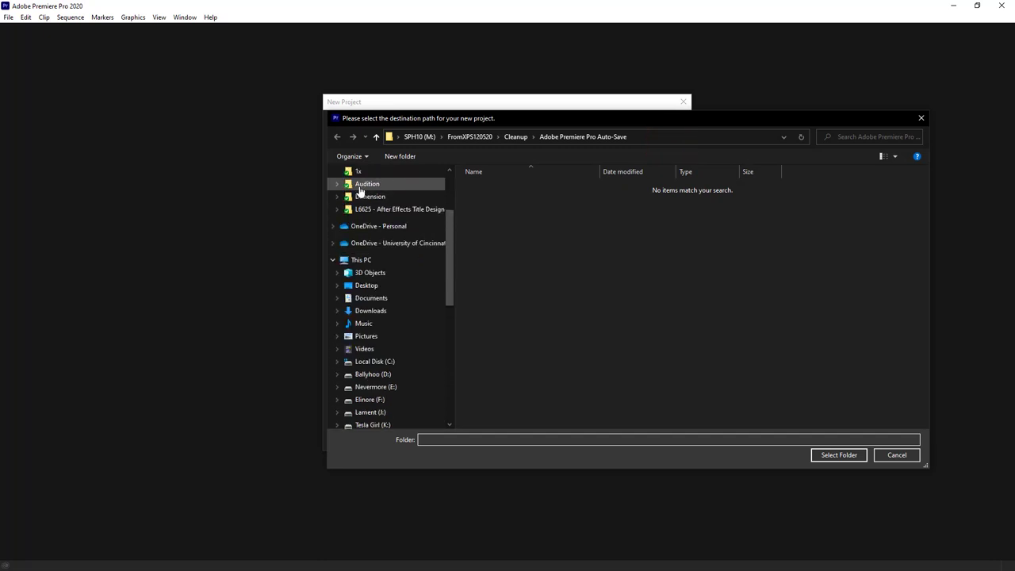
{"action": "left_click", "coordinate": [384, 195]}
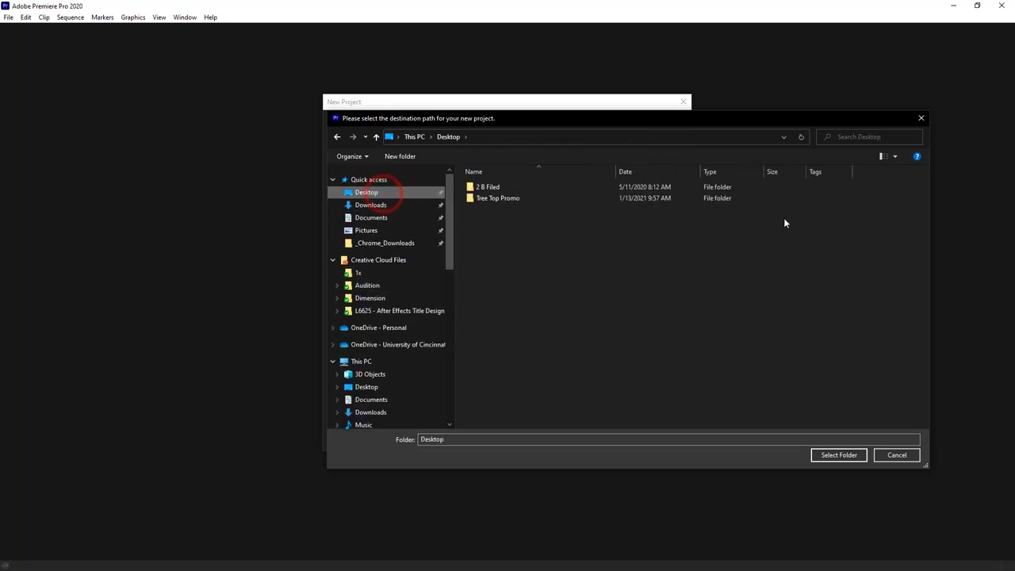
{"action": "left_click", "coordinate": [503, 199]}
{"action": "left_click", "coordinate": [844, 455]}
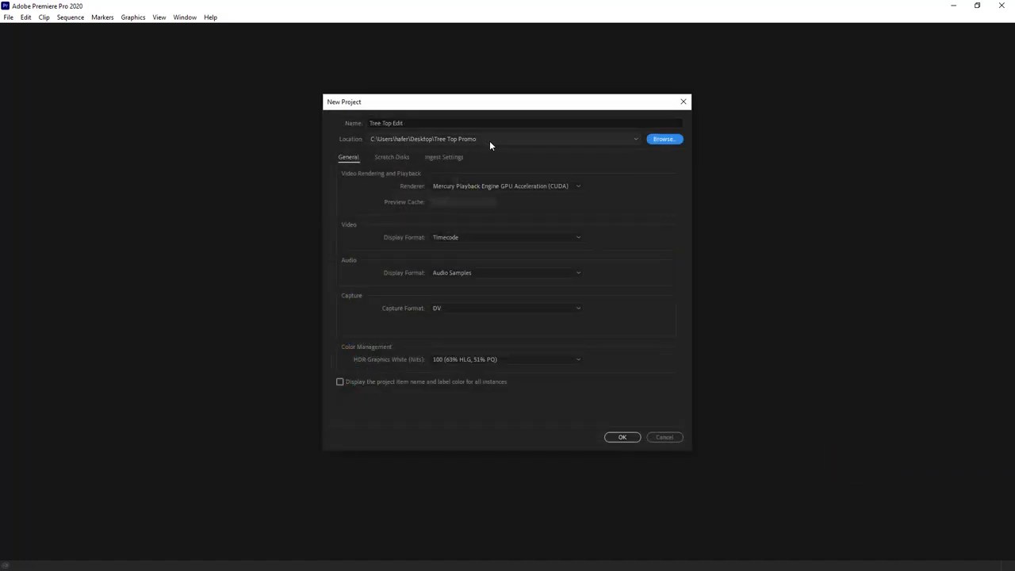
Check the new project's scratch disk locations against its general settings, ending on the general settings.
{"action": "left_click", "coordinate": [393, 157]}
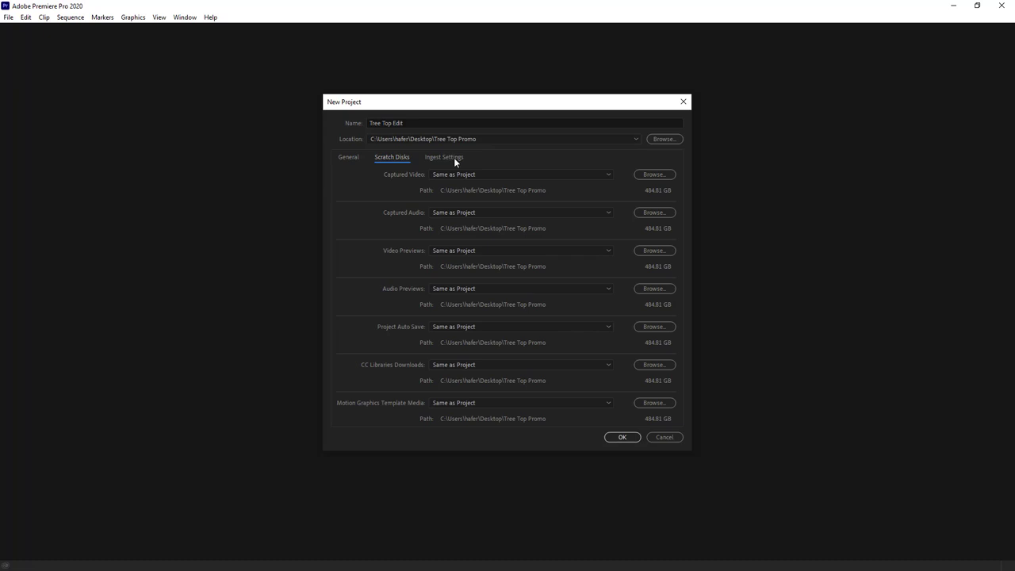
{"action": "left_click", "coordinate": [348, 157]}
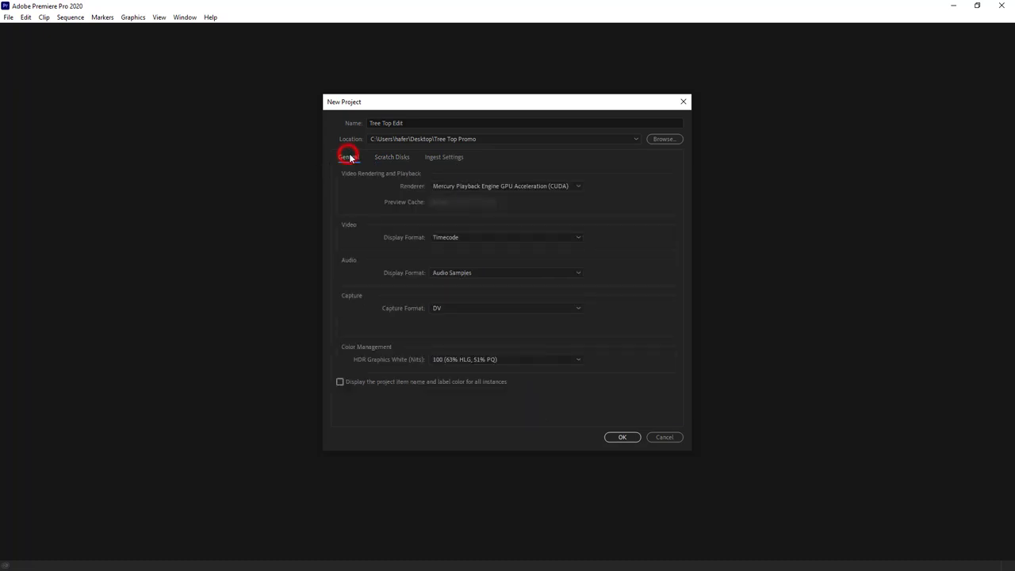
{"action": "left_click", "coordinate": [390, 159]}
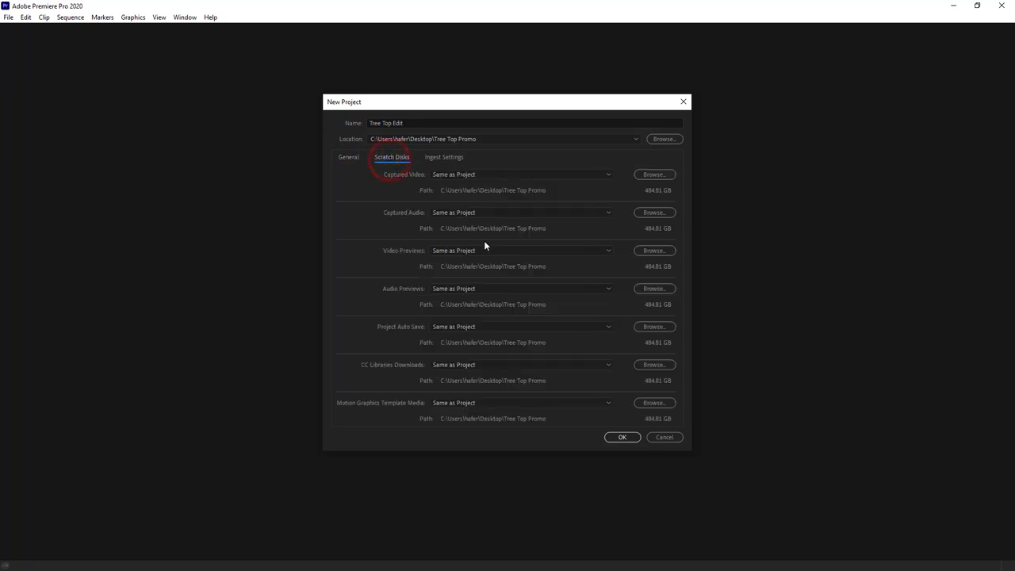
{"action": "left_click", "coordinate": [352, 157]}
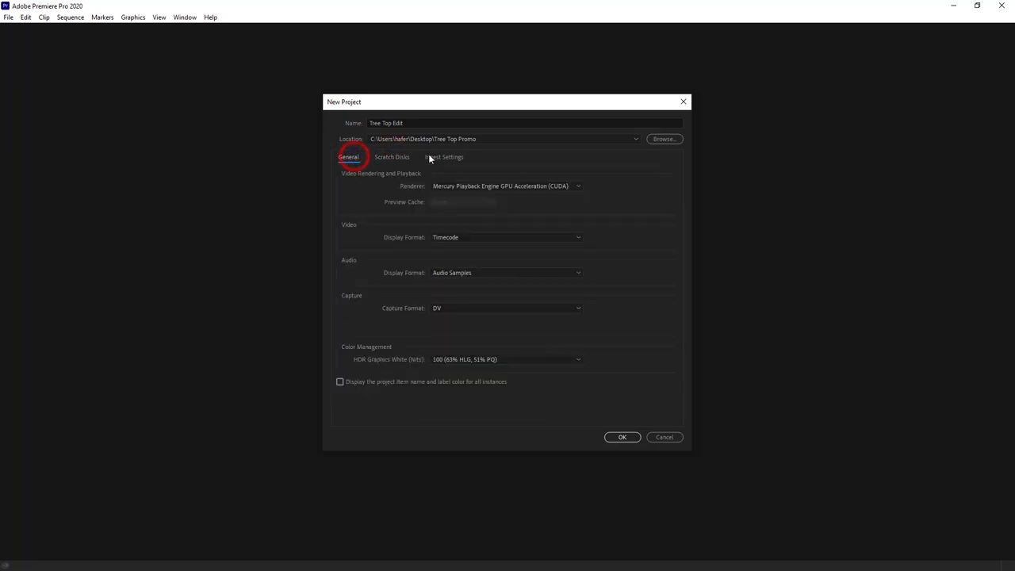
{"action": "left_click", "coordinate": [394, 157]}
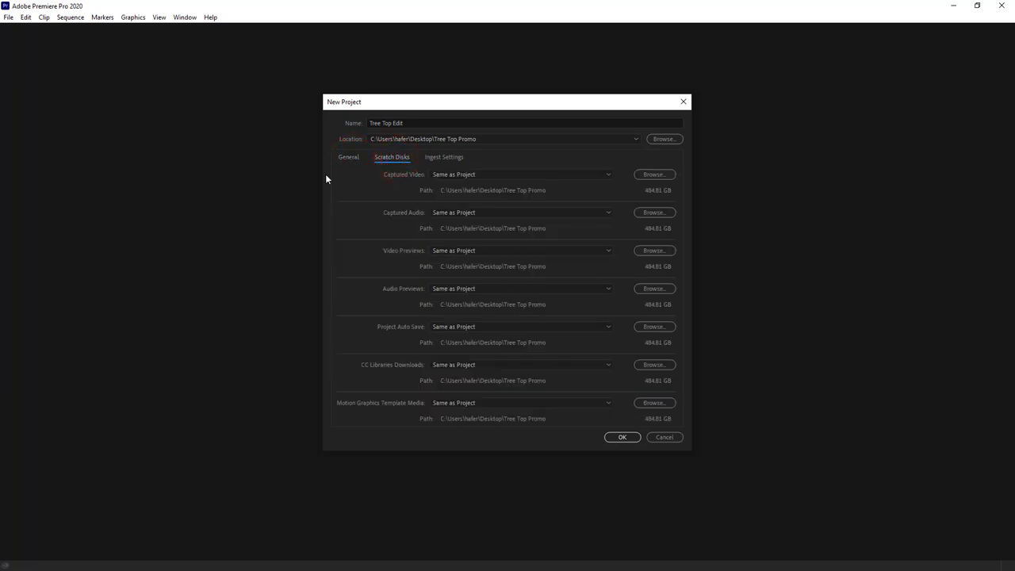
{"action": "left_click", "coordinate": [356, 161]}
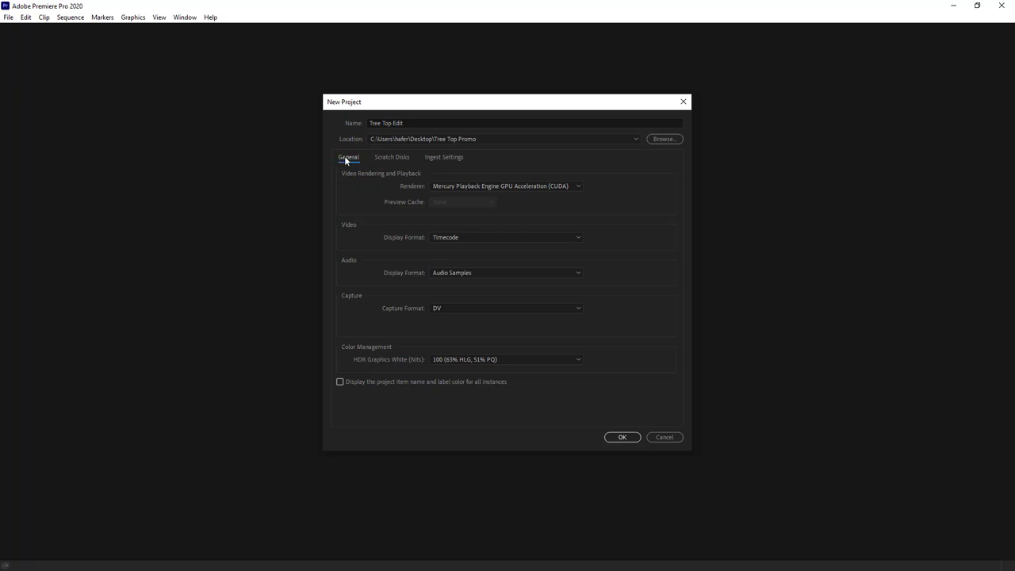
Review the renderer and video display format choices, keep GPU Acceleration (CUDA) and Timecode, and create the project.
{"action": "left_click", "coordinate": [578, 186]}
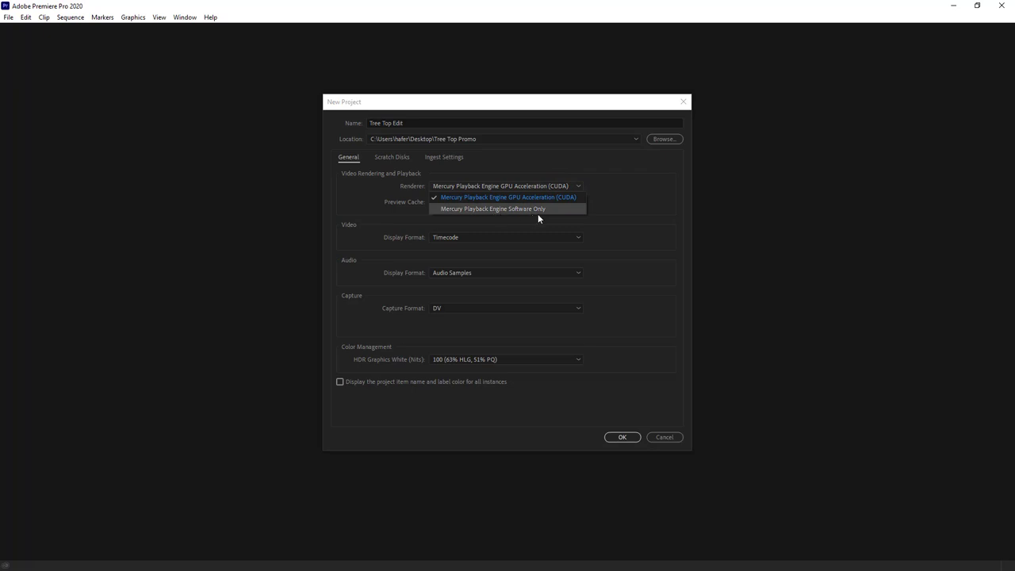
{"action": "left_click", "coordinate": [655, 196]}
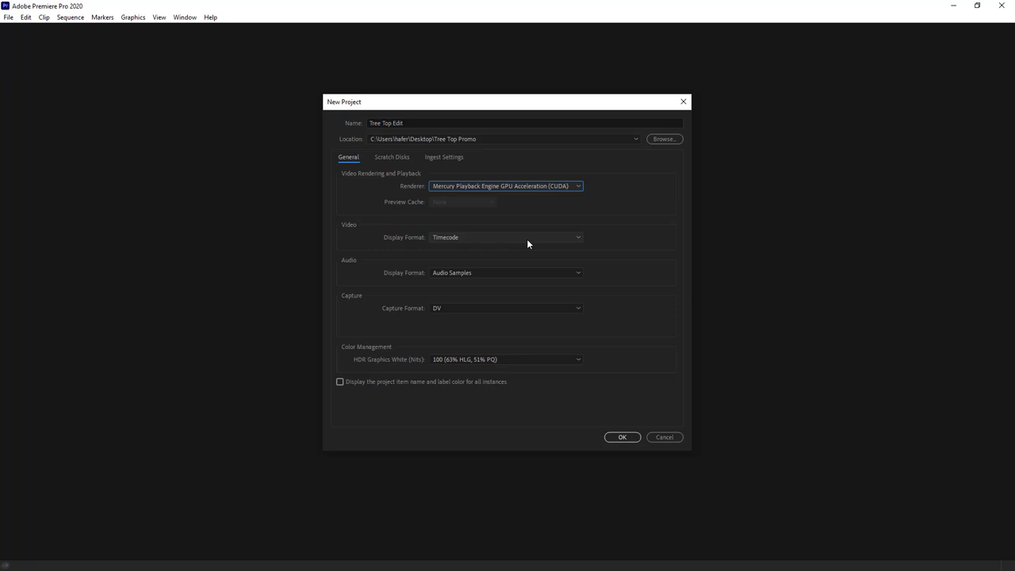
{"action": "left_click", "coordinate": [500, 235]}
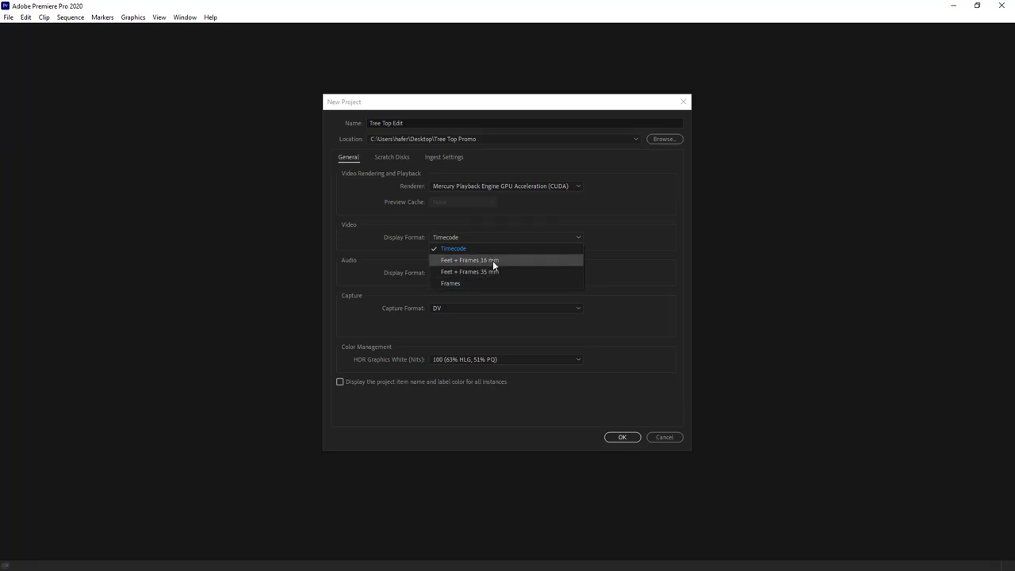
{"action": "left_click", "coordinate": [639, 240]}
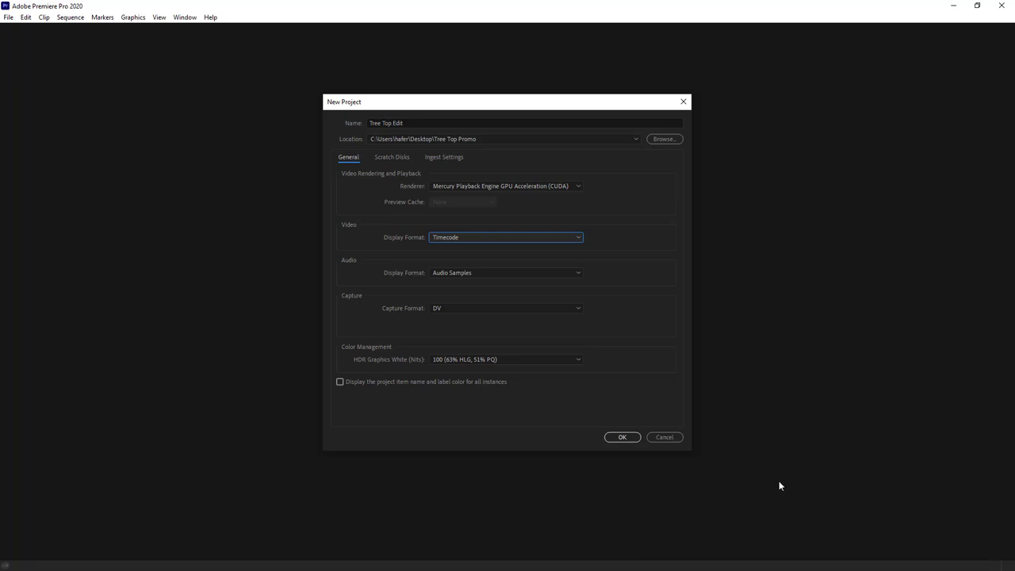
{"action": "left_click", "coordinate": [623, 441]}
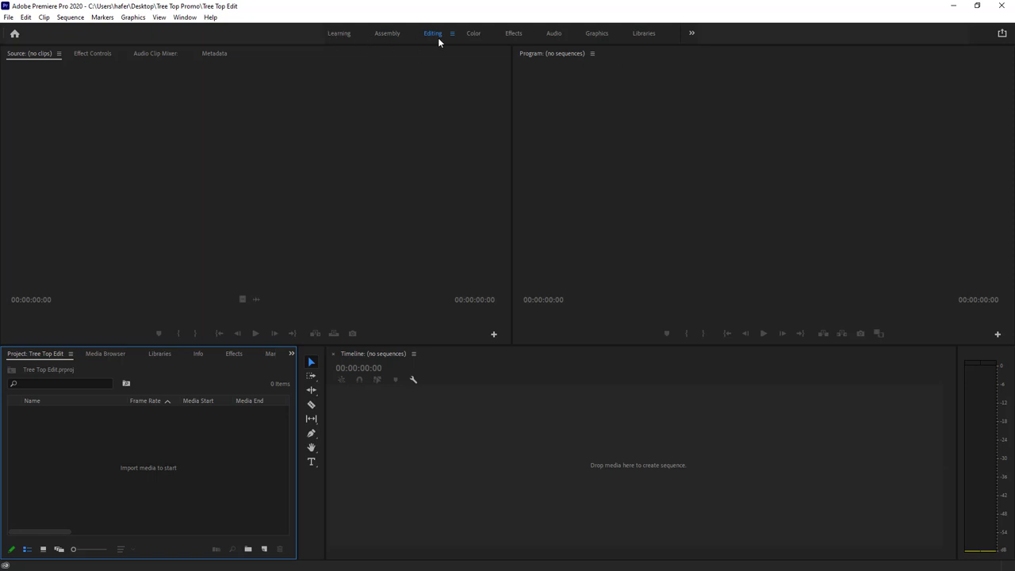
Look through the Audio, Effects, Color, Assembly and Learning workspaces.
{"action": "left_click", "coordinate": [554, 34]}
{"action": "left_click", "coordinate": [514, 33]}
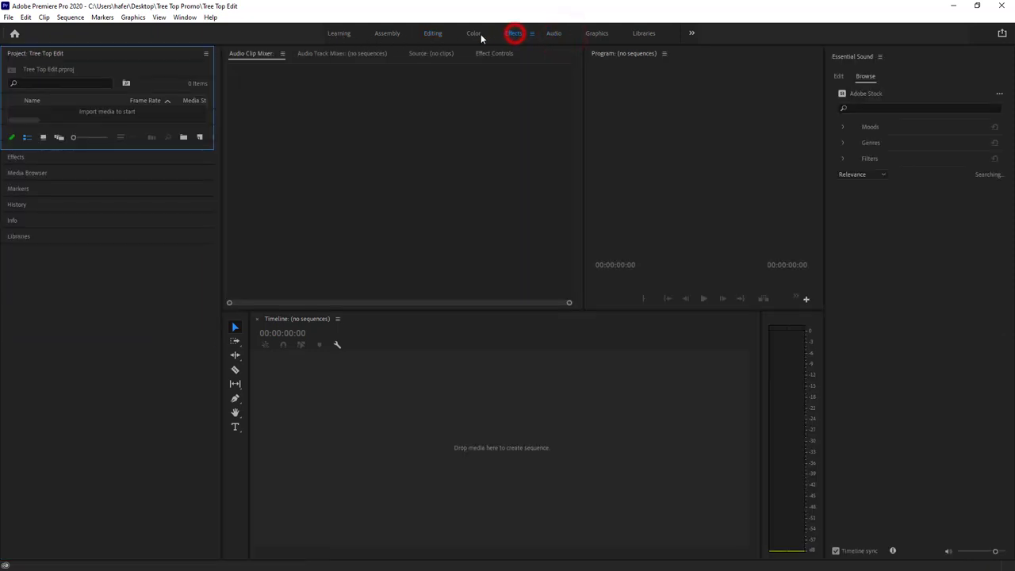
{"action": "left_click", "coordinate": [473, 34]}
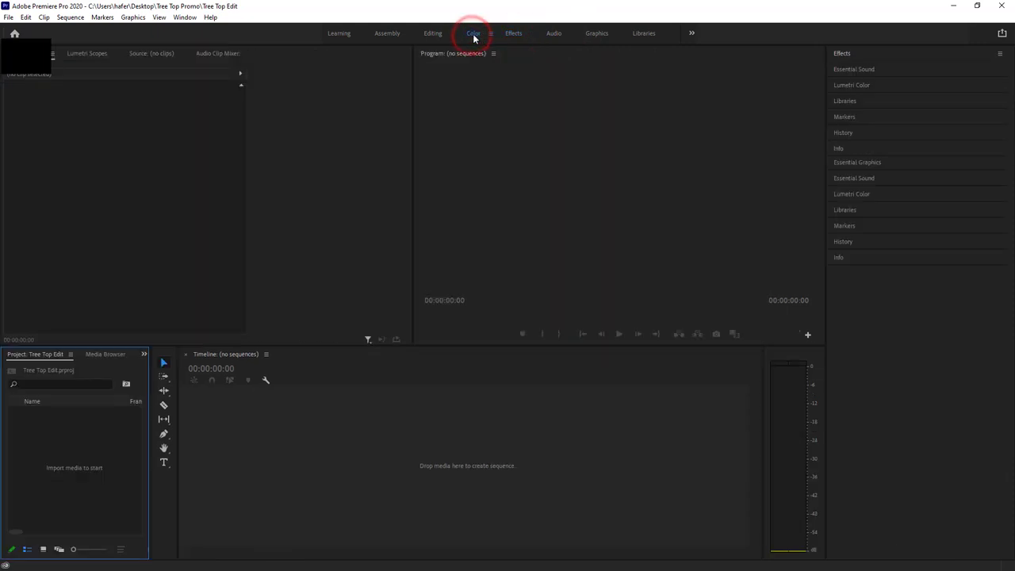
{"action": "left_click", "coordinate": [388, 34]}
{"action": "left_click", "coordinate": [337, 33]}
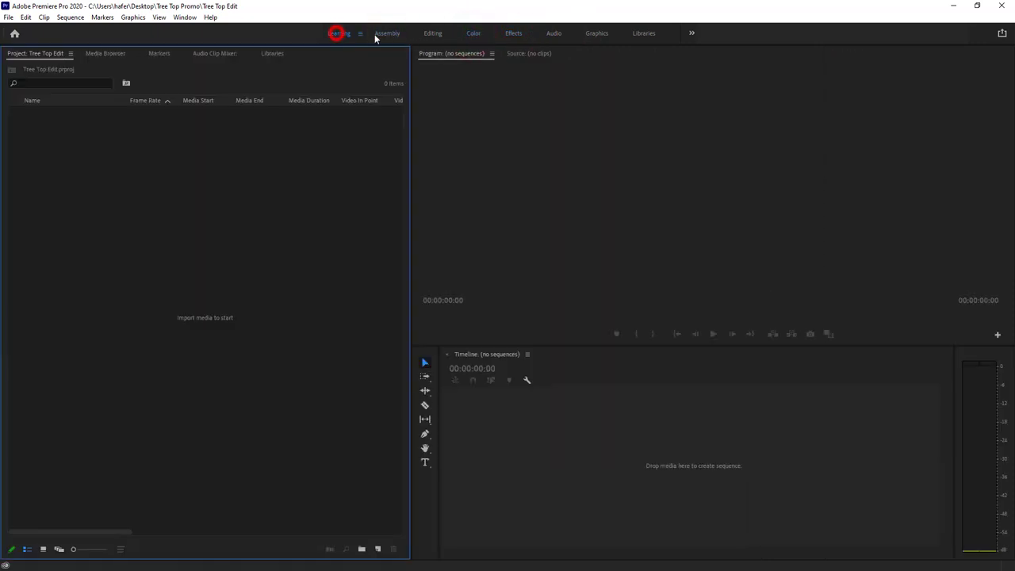
Switch to the Editing workspace and reset it to its saved layout.
{"action": "left_click", "coordinate": [436, 35]}
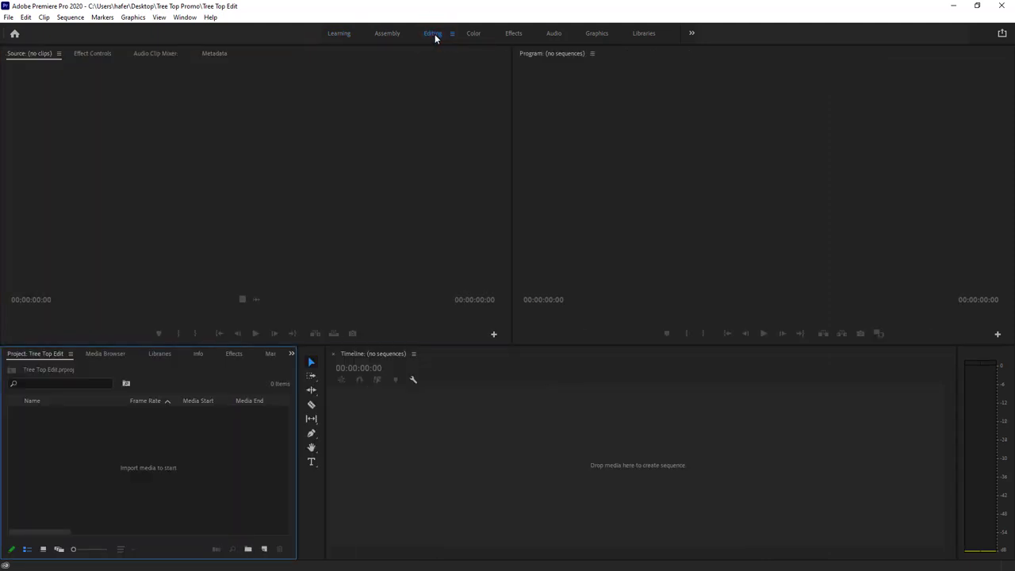
{"action": "left_click", "coordinate": [435, 34]}
{"action": "left_click", "coordinate": [452, 35]}
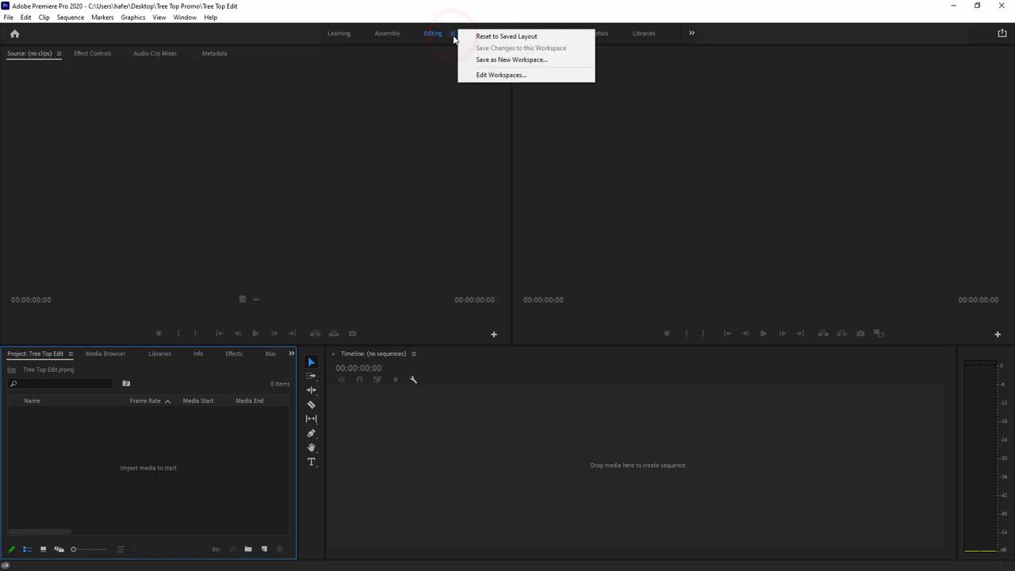
{"action": "left_click", "coordinate": [533, 40]}
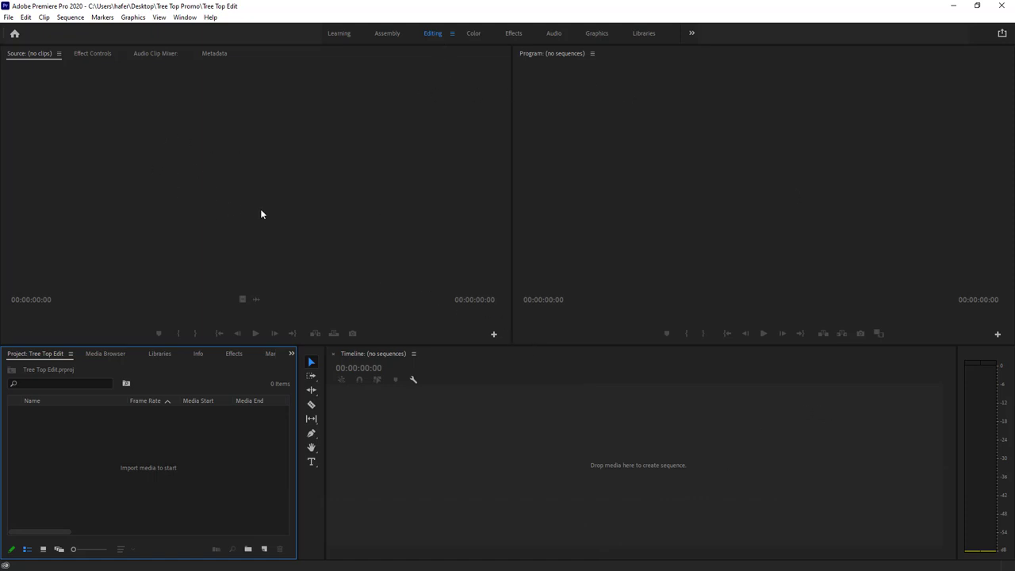
Examine the Source monitor, Effect Controls, Audio Clip Mixer and Metadata views, returning to the Source monitor.
{"action": "left_click", "coordinate": [144, 162]}
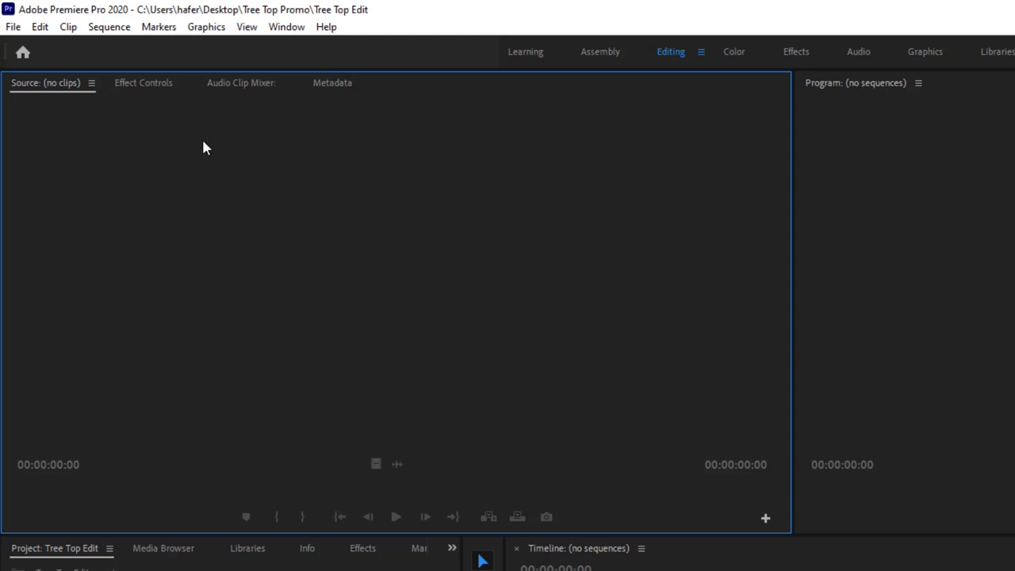
{"action": "left_click", "coordinate": [165, 92]}
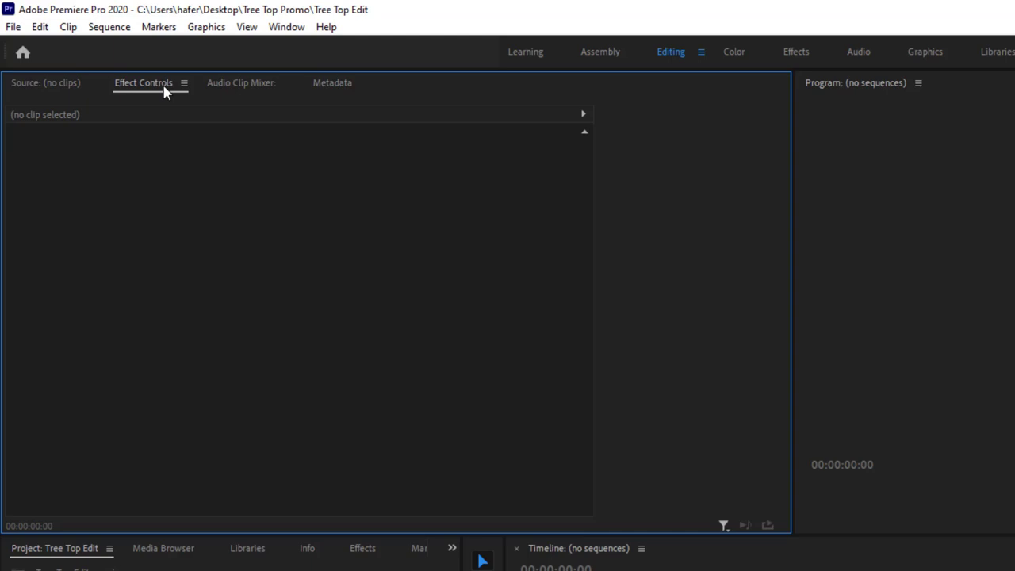
{"action": "left_click", "coordinate": [242, 84]}
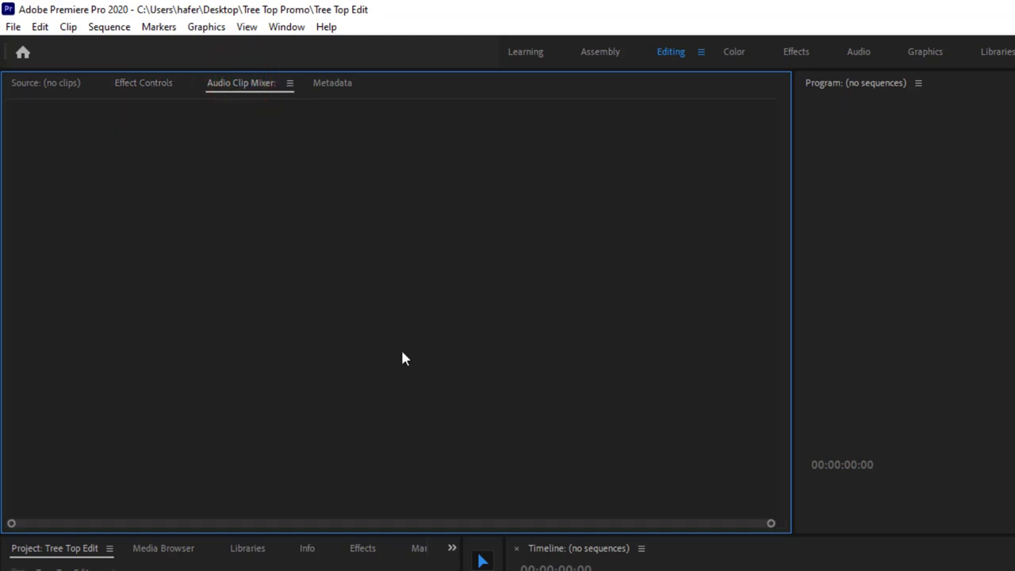
{"action": "left_click", "coordinate": [333, 84]}
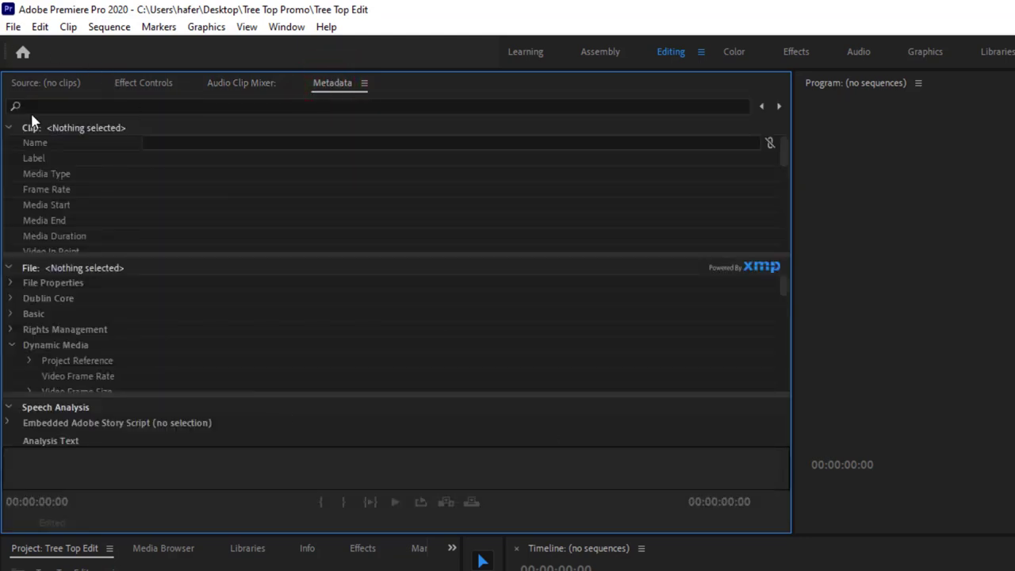
{"action": "left_click", "coordinate": [45, 82]}
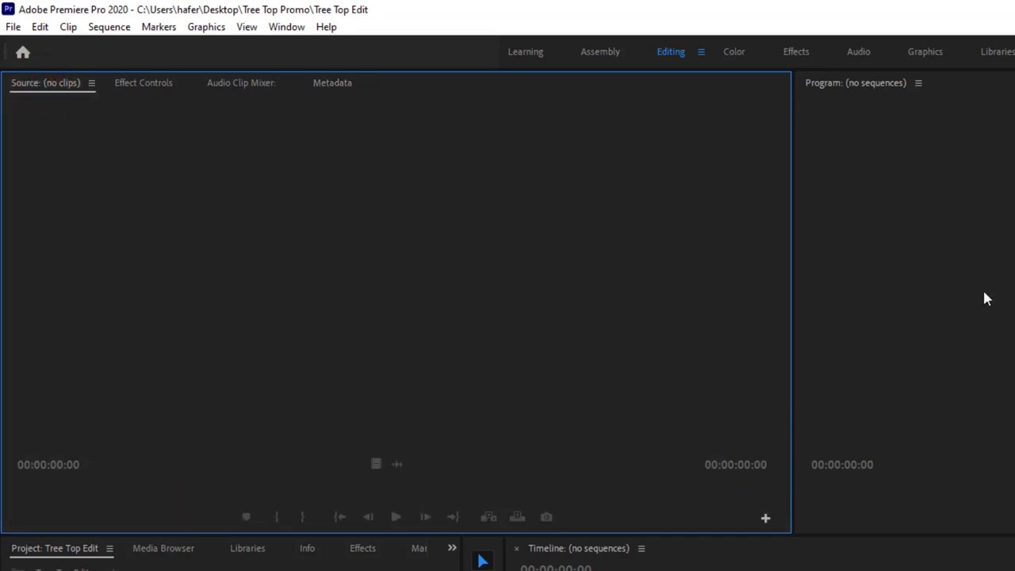
Examine the Program monitor, audio meters, Timeline and editing tools in turn.
{"action": "left_click", "coordinate": [1001, 270]}
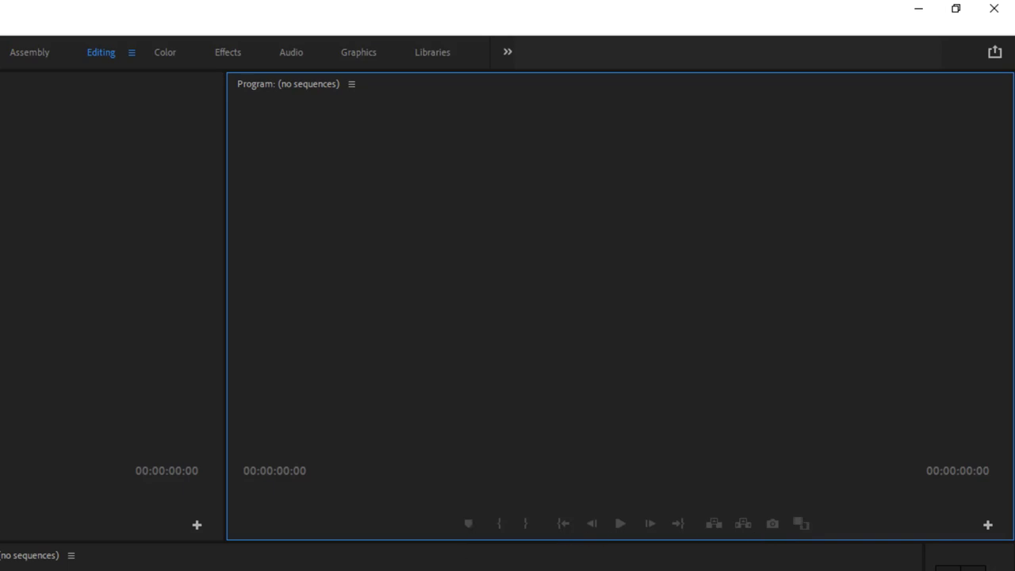
{"action": "left_click", "coordinate": [957, 386]}
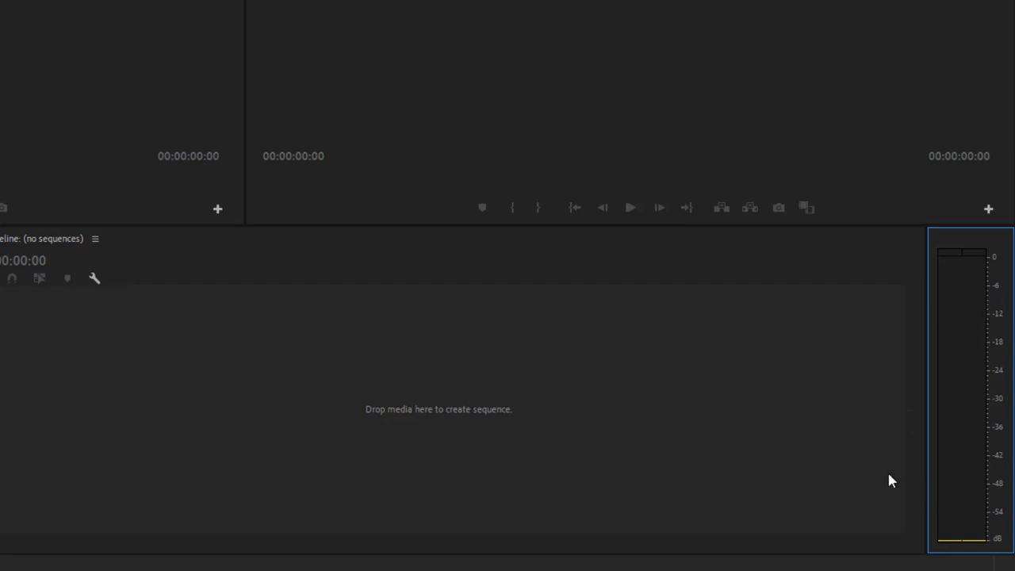
{"action": "left_click", "coordinate": [711, 425]}
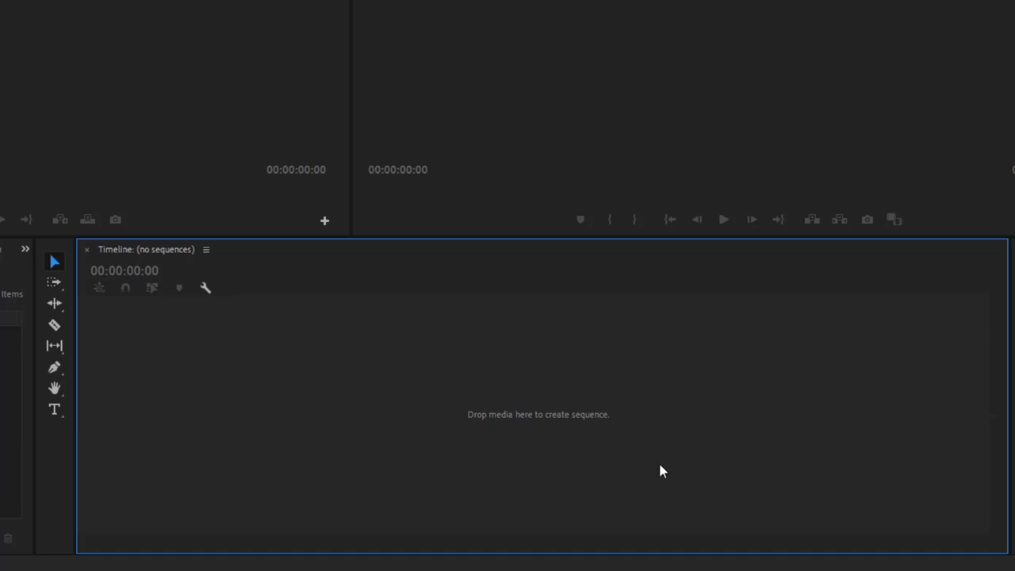
{"action": "left_click", "coordinate": [57, 470]}
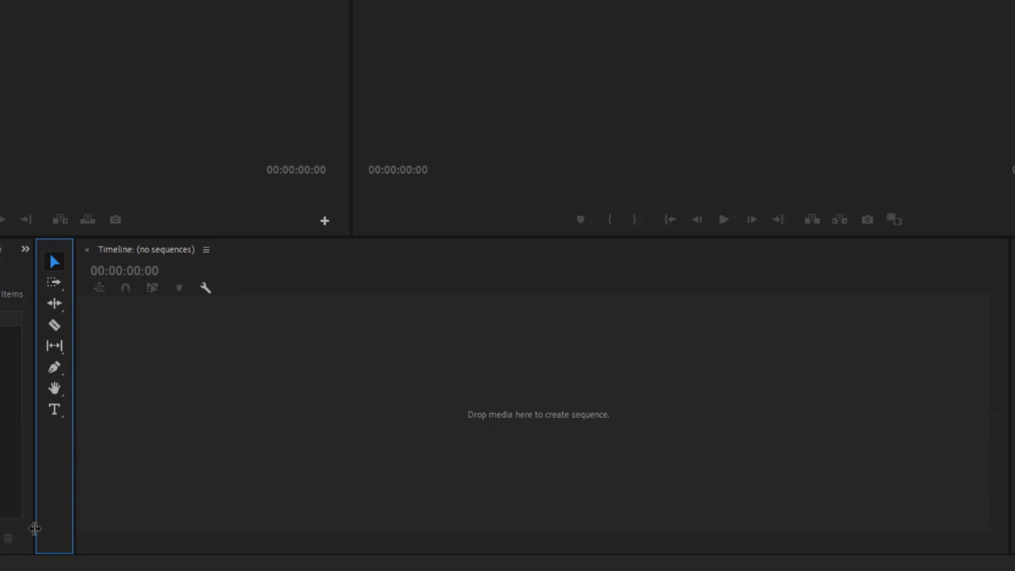
Look through the Media Browser, Libraries, Info, Effects, Markers and History views, returning to the Tree Top Edit project contents.
{"action": "left_click", "coordinate": [369, 414]}
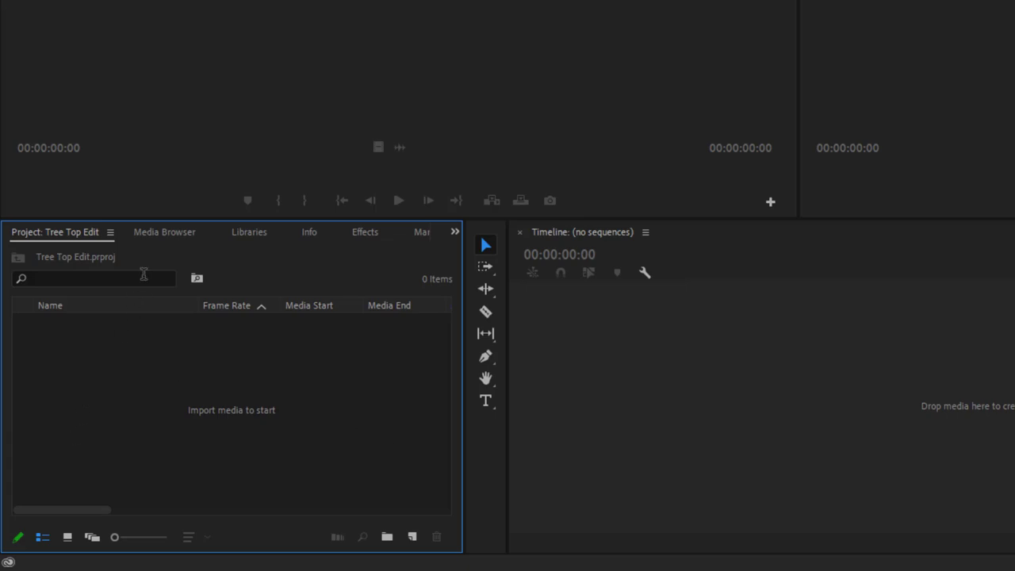
{"action": "left_click", "coordinate": [169, 233]}
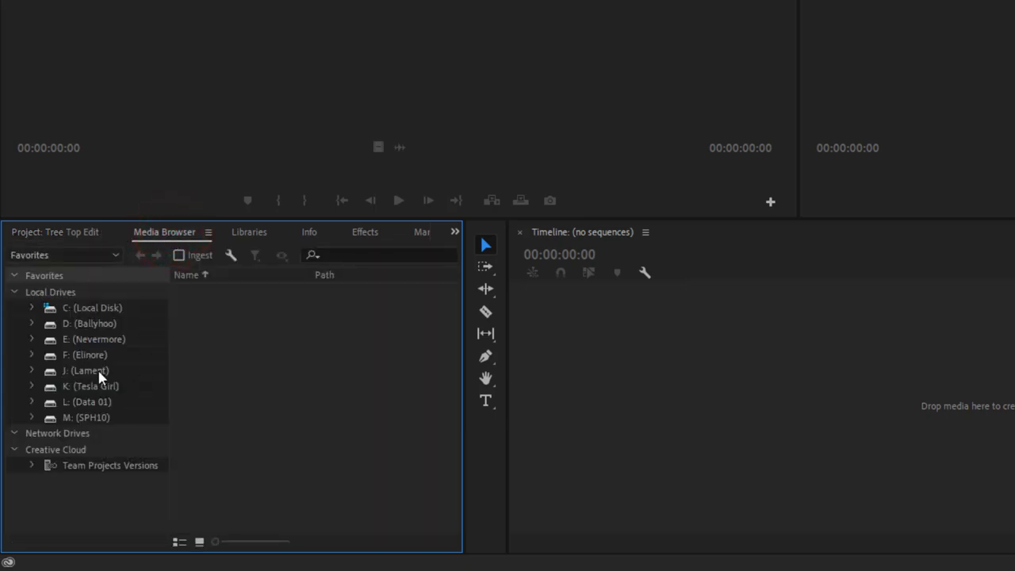
{"action": "left_click", "coordinate": [254, 233]}
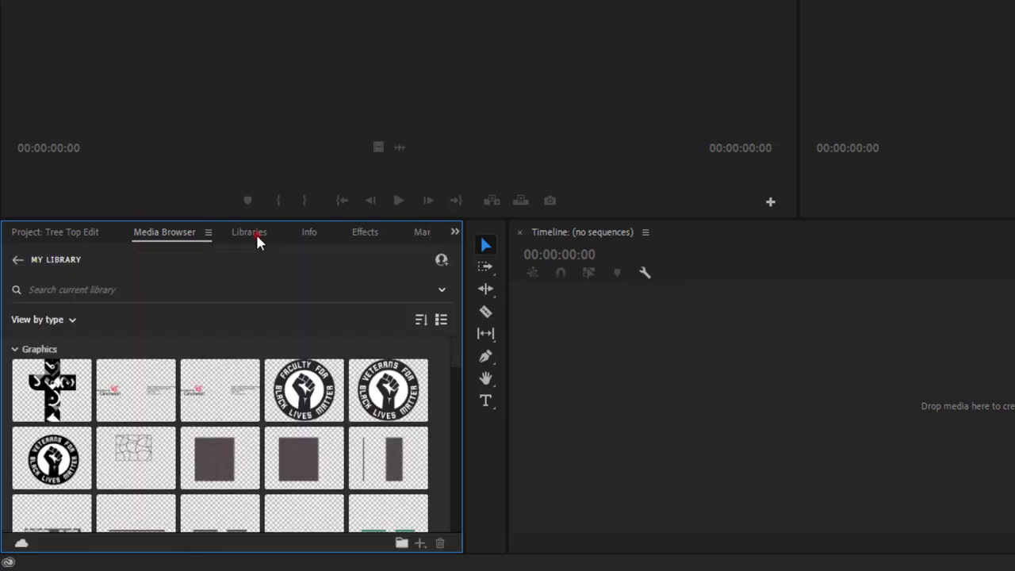
{"action": "left_click", "coordinate": [307, 235]}
{"action": "left_click", "coordinate": [366, 234]}
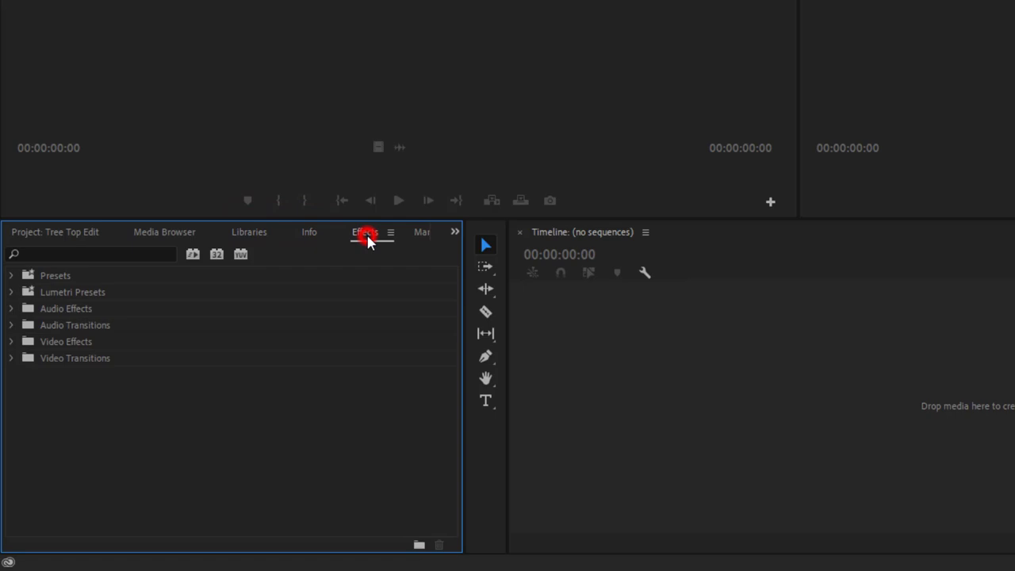
{"action": "left_click", "coordinate": [418, 232]}
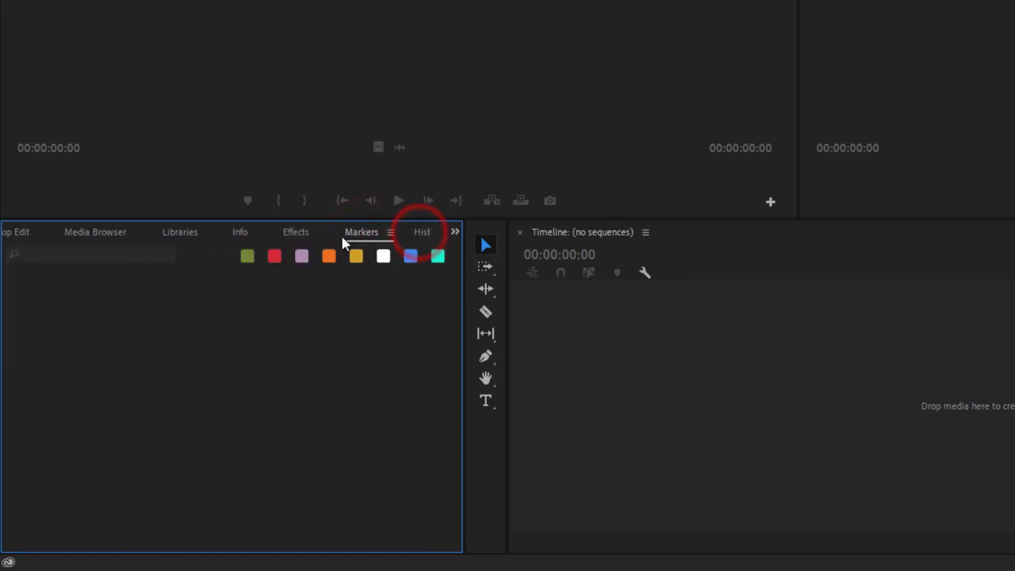
{"action": "left_click", "coordinate": [300, 232]}
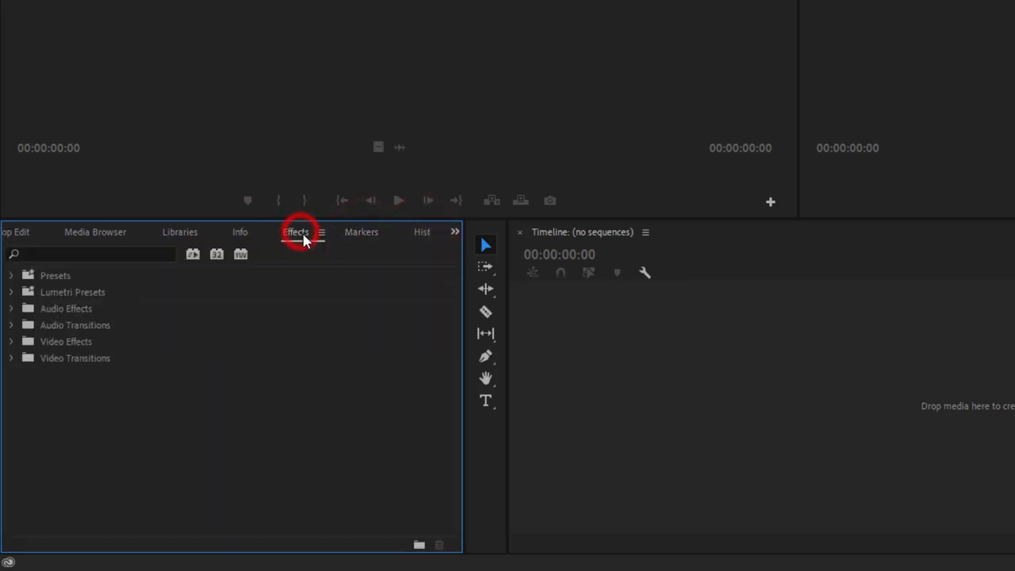
{"action": "left_click", "coordinate": [358, 233]}
{"action": "left_click", "coordinate": [418, 234]}
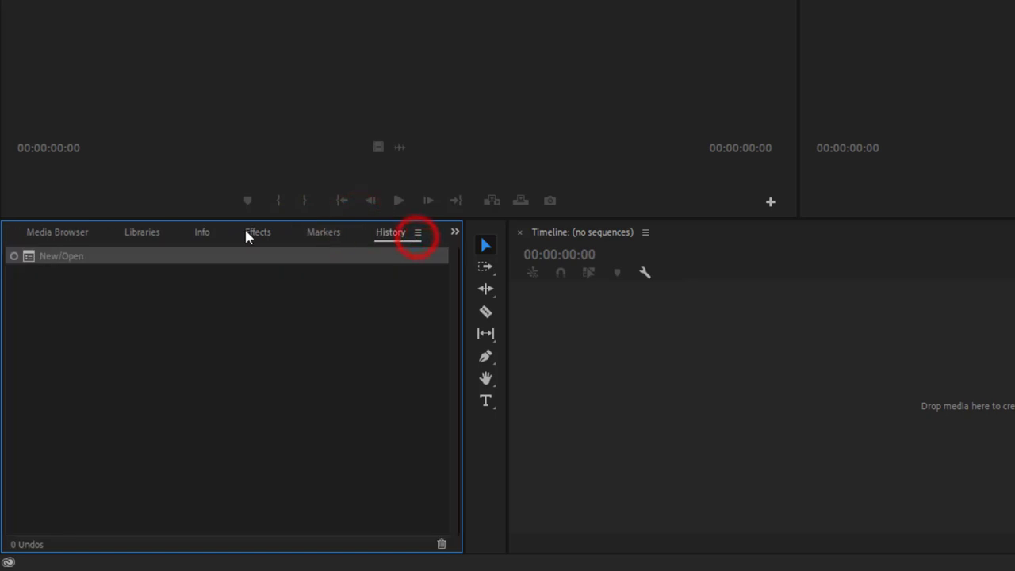
{"action": "left_click", "coordinate": [57, 232]}
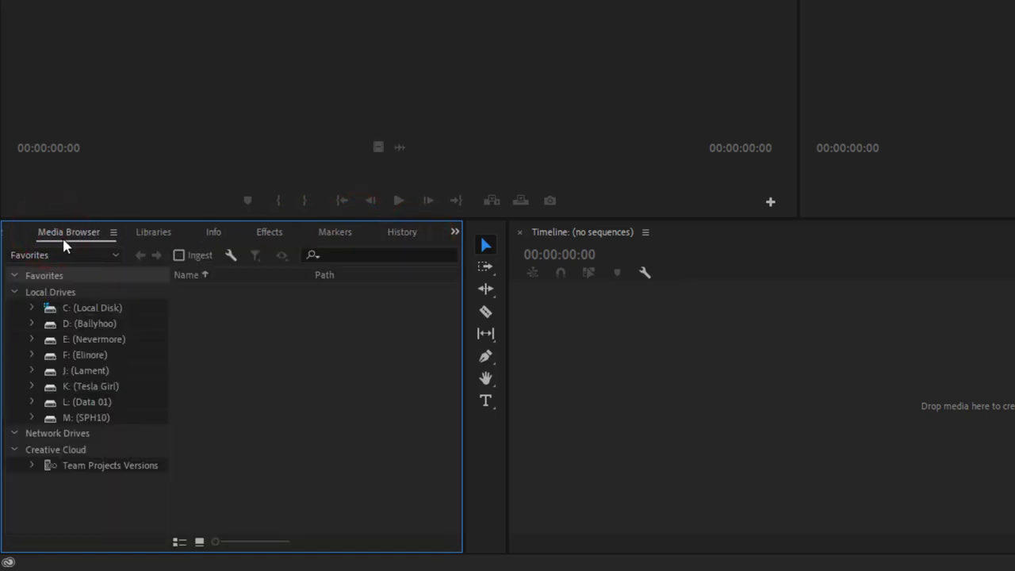
{"action": "left_click", "coordinate": [8, 234]}
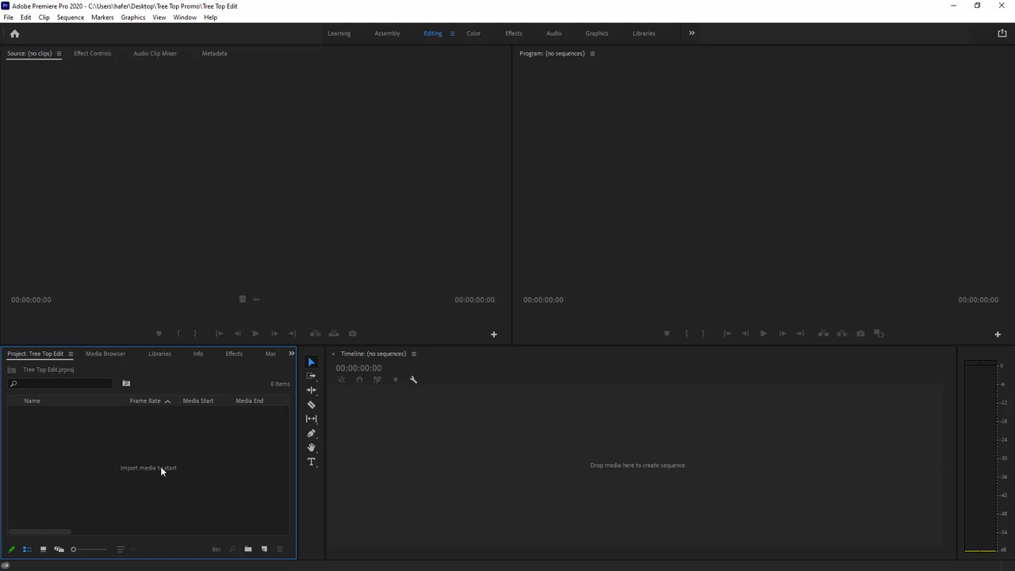
{"action": "left_click", "coordinate": [8, 16]}
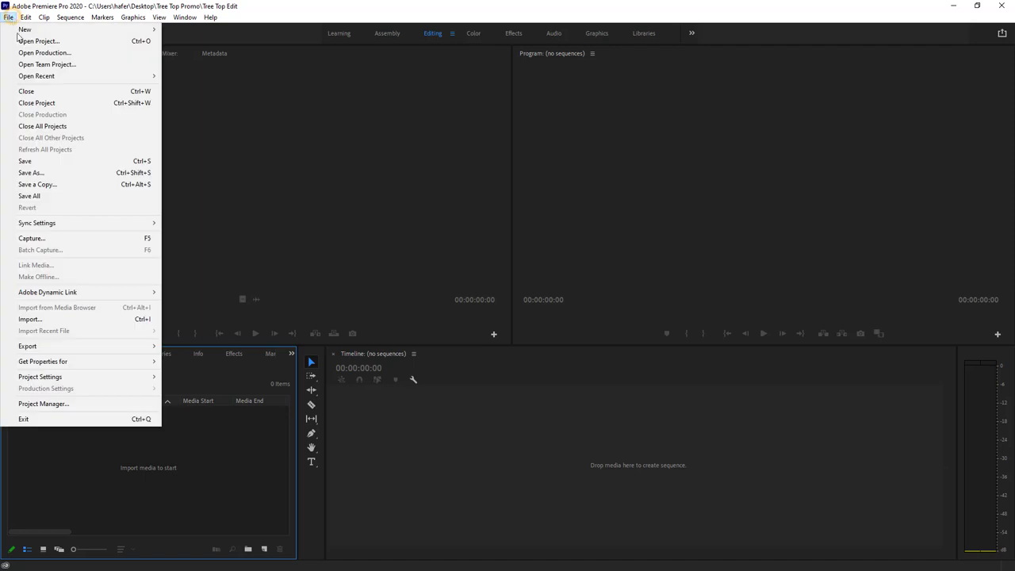
{"action": "left_click", "coordinate": [51, 320]}
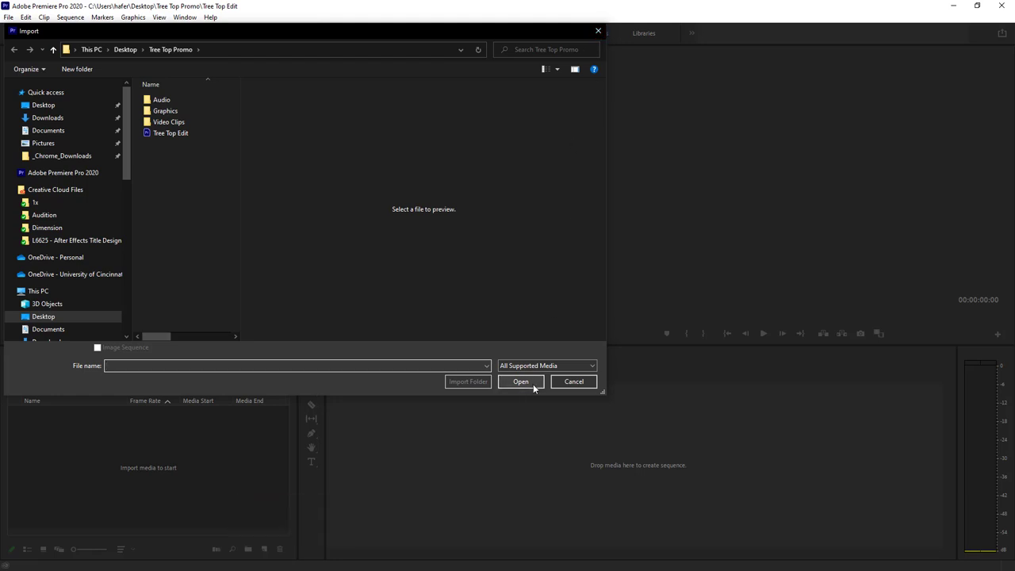
{"action": "left_click", "coordinate": [575, 382]}
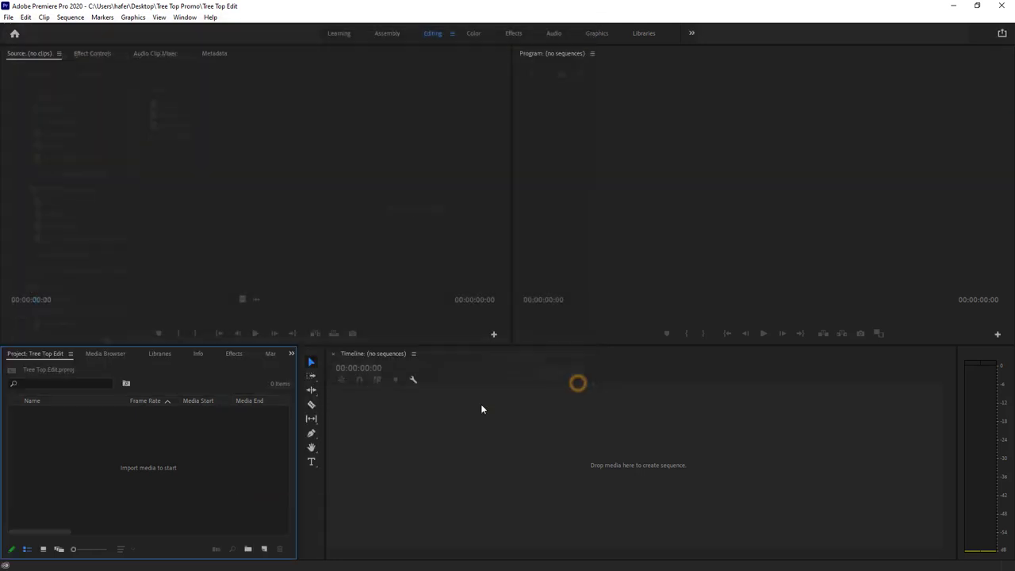
Import the treetop_audio file from the Audio folder inside Tree Top Promo on the Desktop.
{"action": "double_click", "coordinate": [174, 464]}
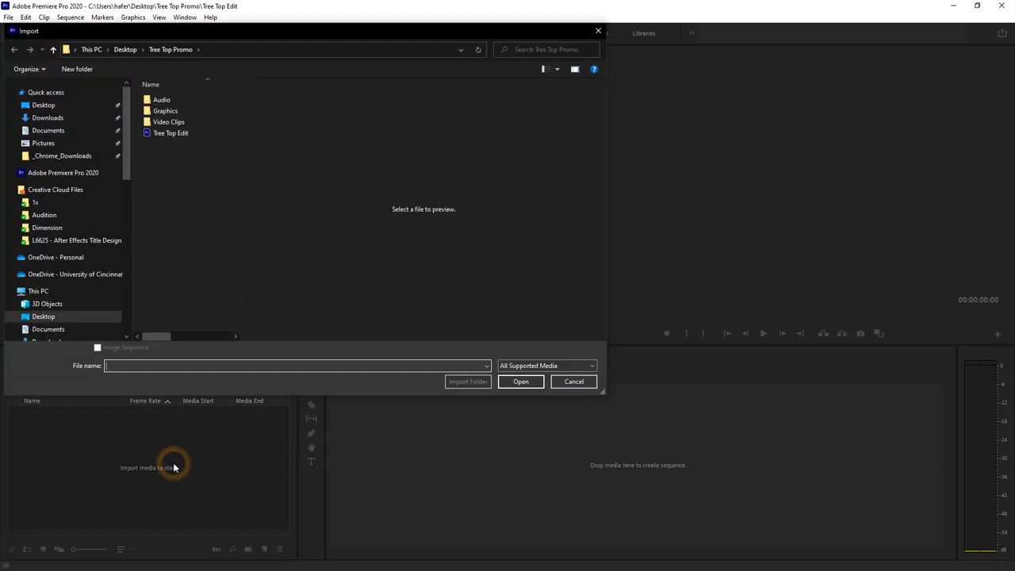
{"action": "left_click", "coordinate": [349, 142]}
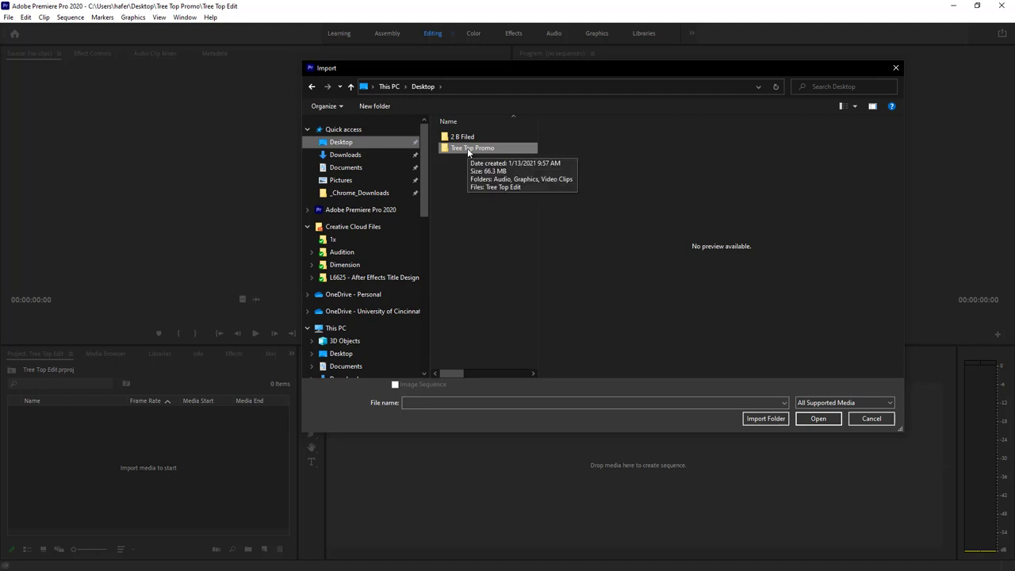
{"action": "left_click", "coordinate": [468, 149]}
{"action": "double_click", "coordinate": [468, 147]}
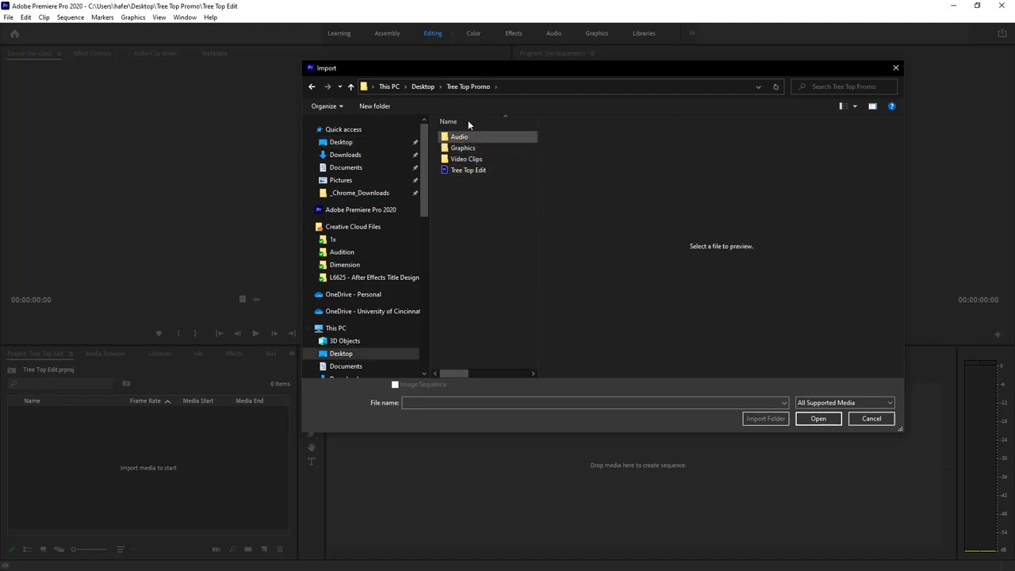
{"action": "double_click", "coordinate": [460, 137]}
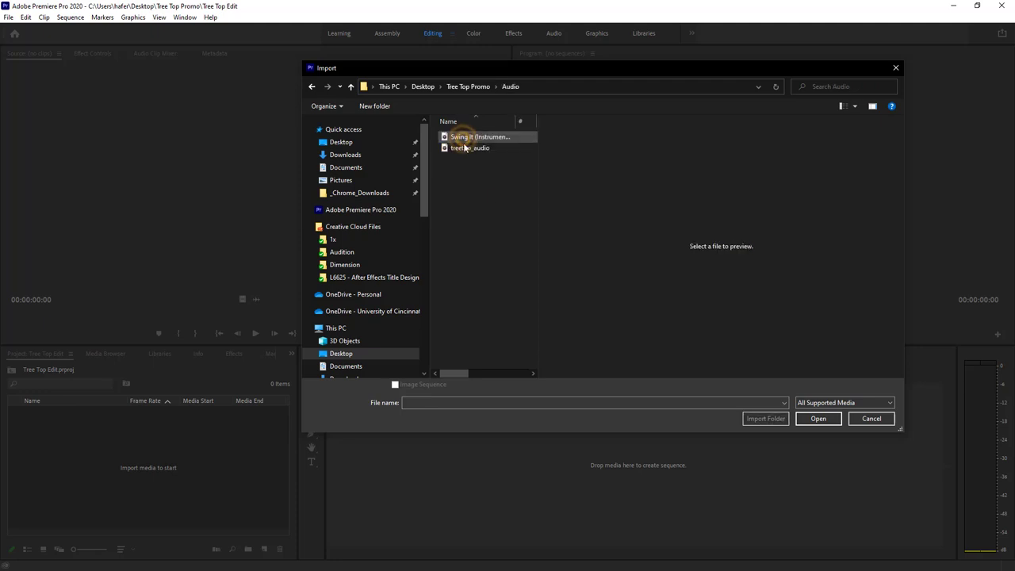
{"action": "left_click", "coordinate": [469, 150]}
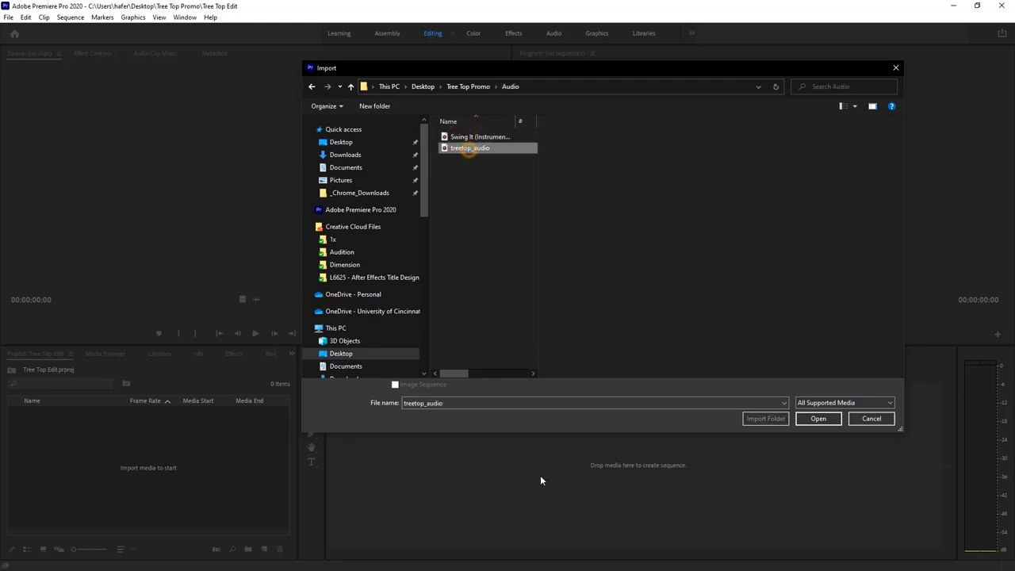
{"action": "left_click", "coordinate": [819, 419]}
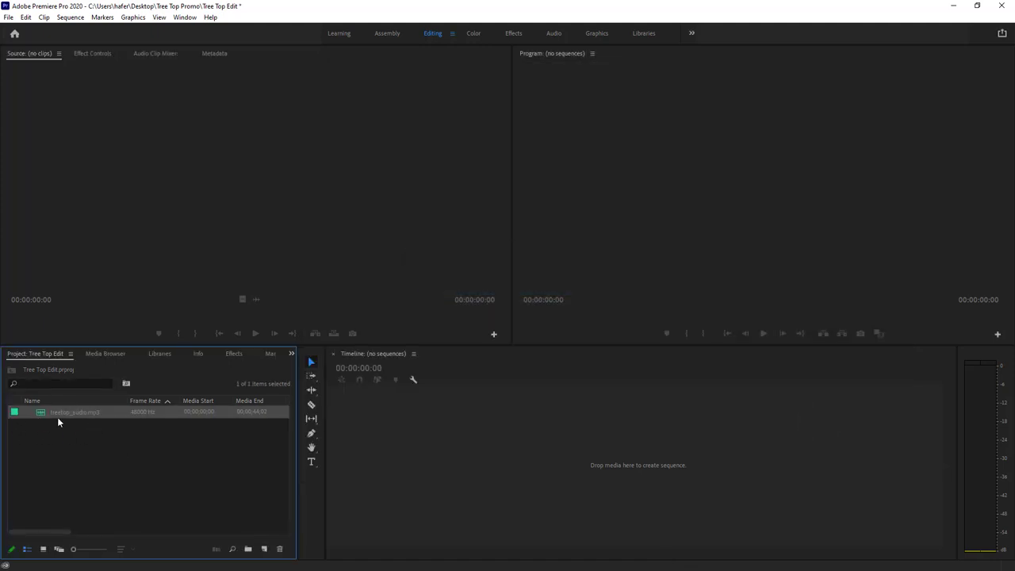
Delete the imported treetop_audio.mp3 clip from the project.
{"action": "double_click", "coordinate": [156, 475]}
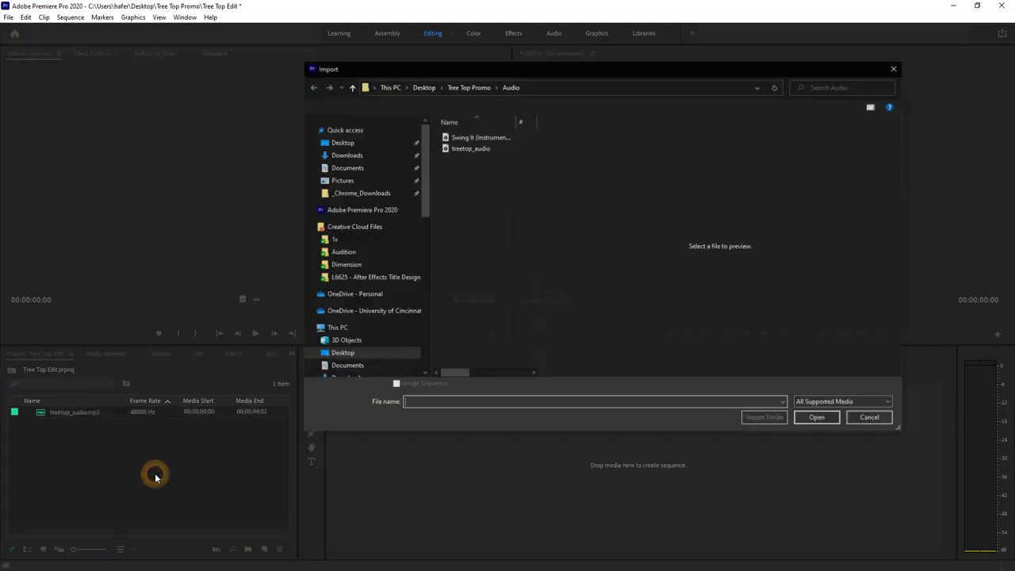
{"action": "left_click", "coordinate": [866, 419]}
{"action": "left_click", "coordinate": [85, 413]}
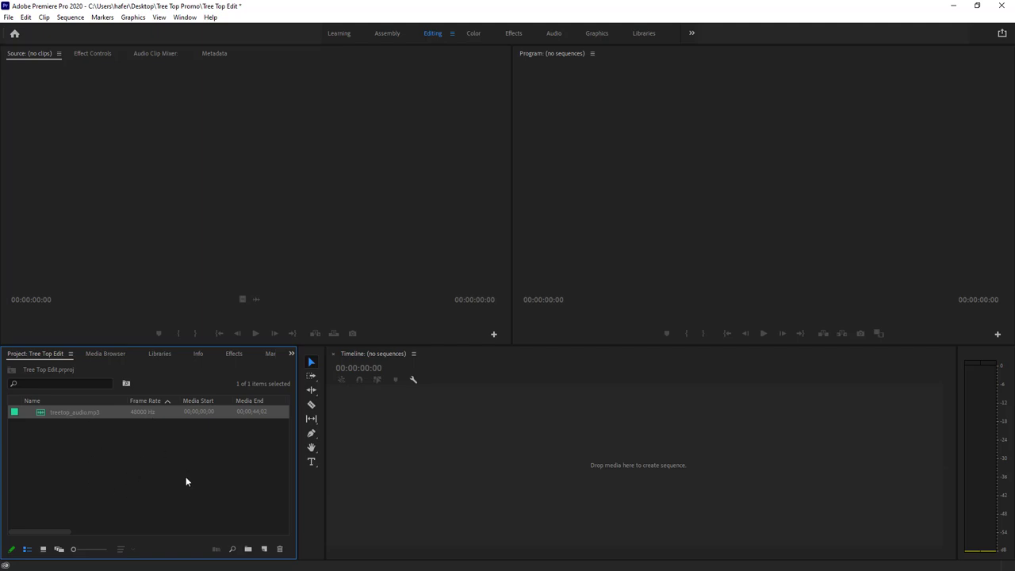
{"action": "key", "text": "Delete"}
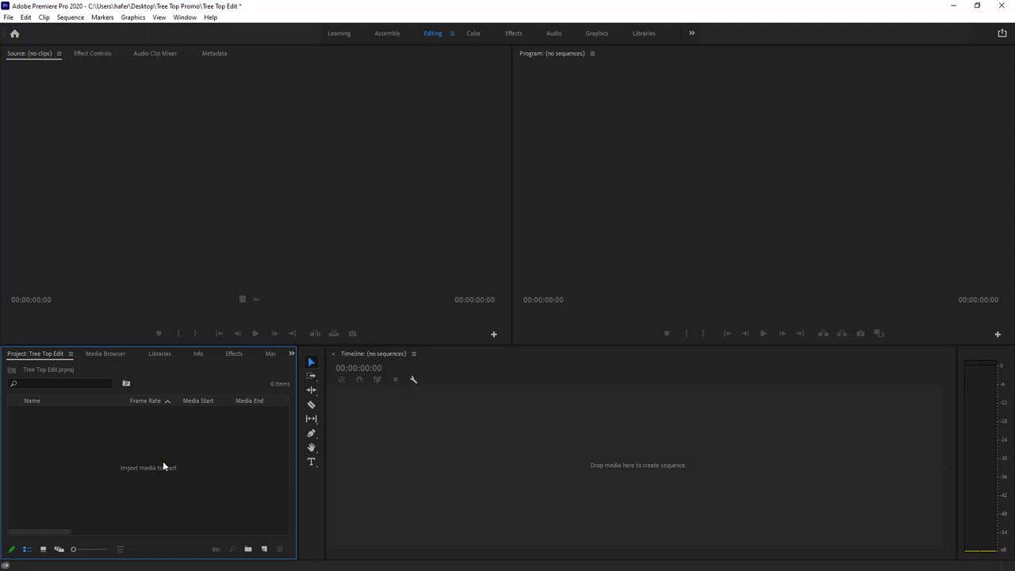
Import the whole Audio folder from Tree Top Promo into the project as a bin.
{"action": "double_click", "coordinate": [163, 465]}
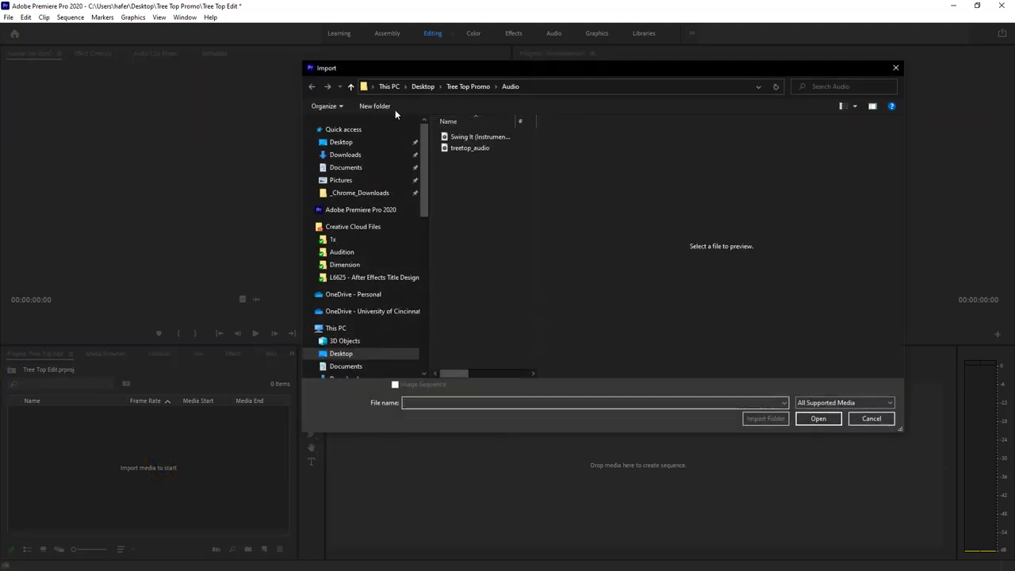
{"action": "left_click", "coordinate": [350, 86]}
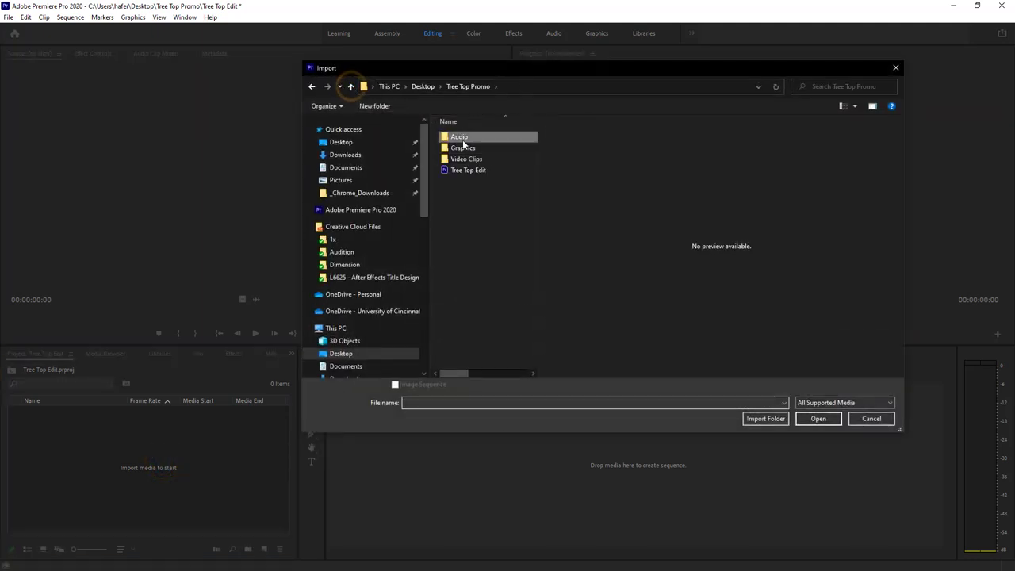
{"action": "left_click", "coordinate": [776, 421]}
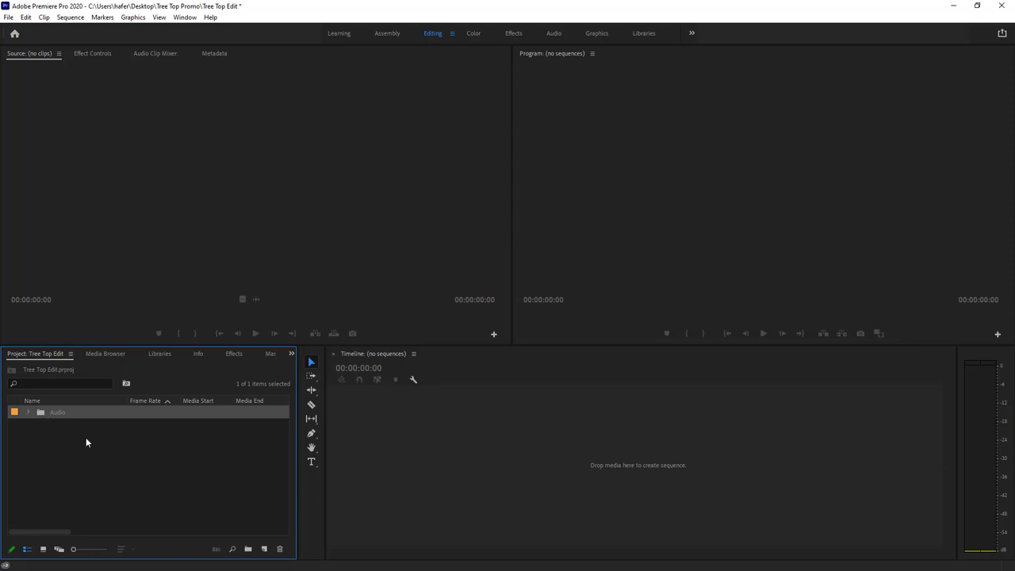
Try adding two nested bins inside the Audio bin, undo both, and collapse the Audio bin.
{"action": "left_click", "coordinate": [249, 550]}
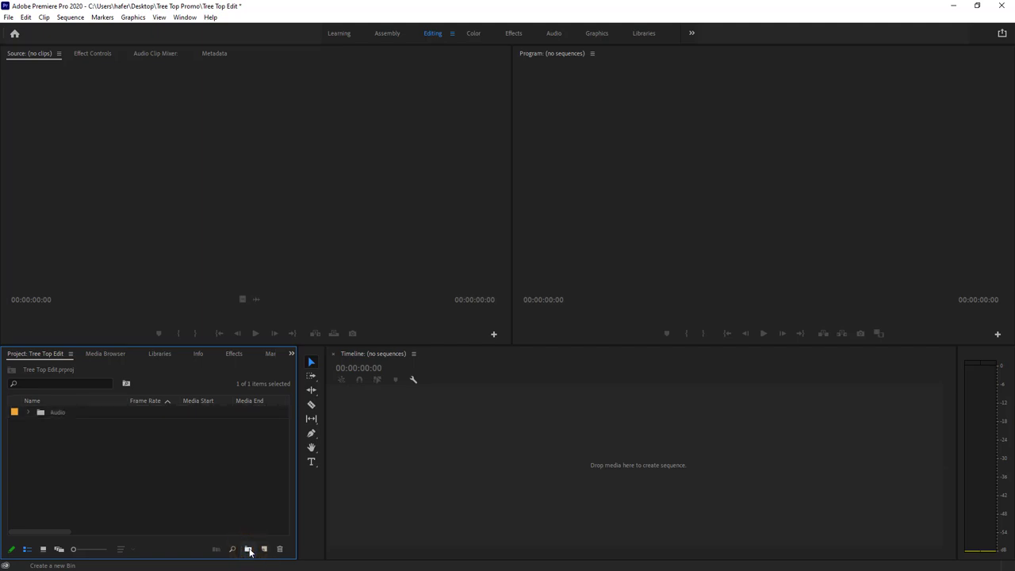
{"action": "left_click", "coordinate": [249, 549]}
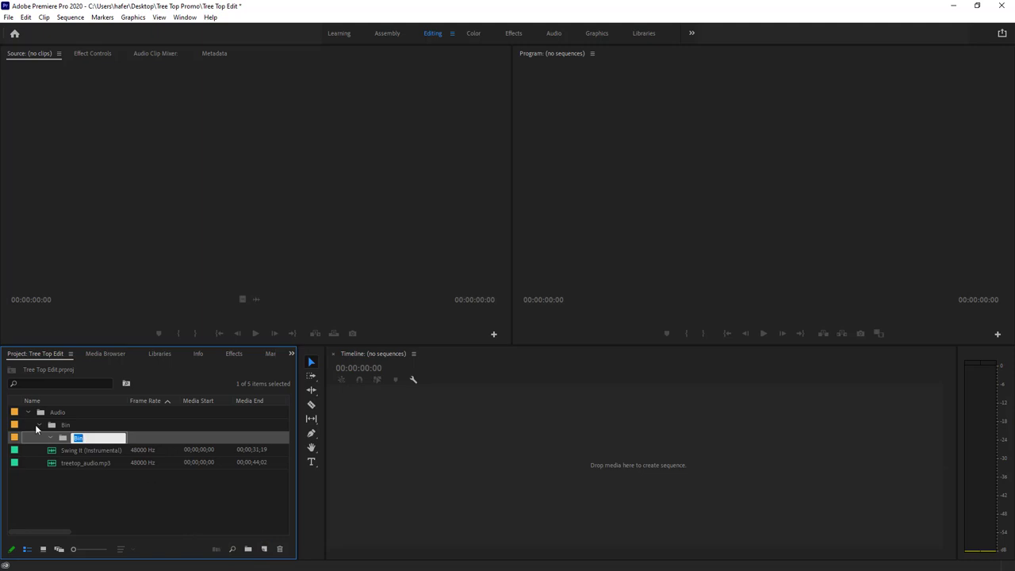
{"action": "left_click", "coordinate": [149, 510]}
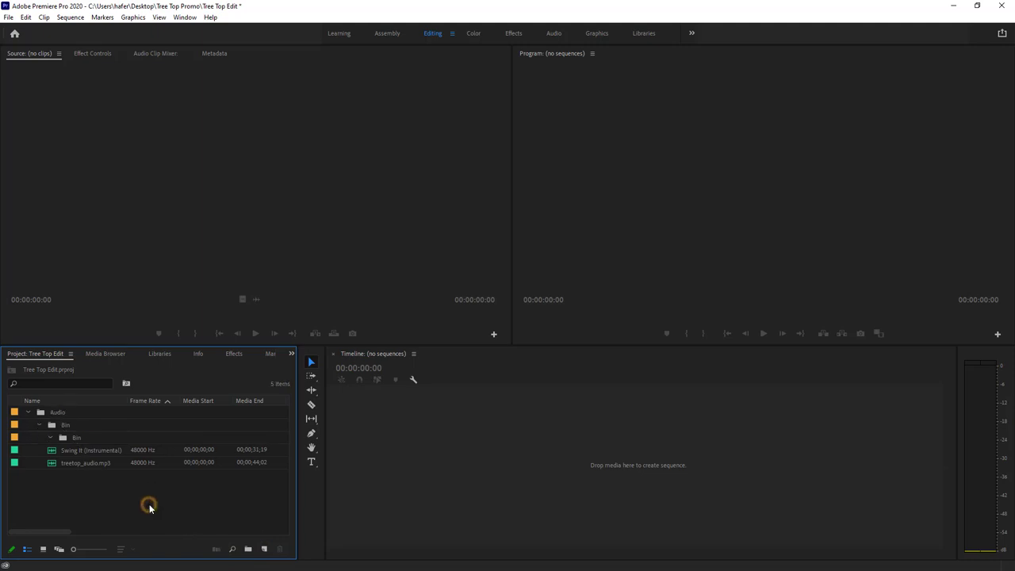
{"action": "key", "text": "ctrl+z"}
{"action": "key", "text": "ctrl+z"}
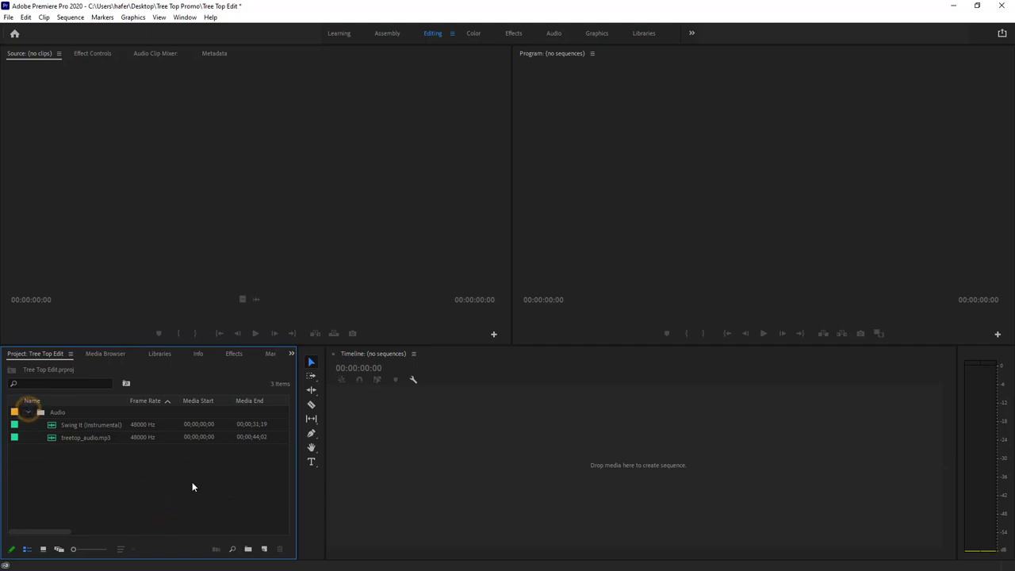
{"action": "left_click", "coordinate": [28, 414]}
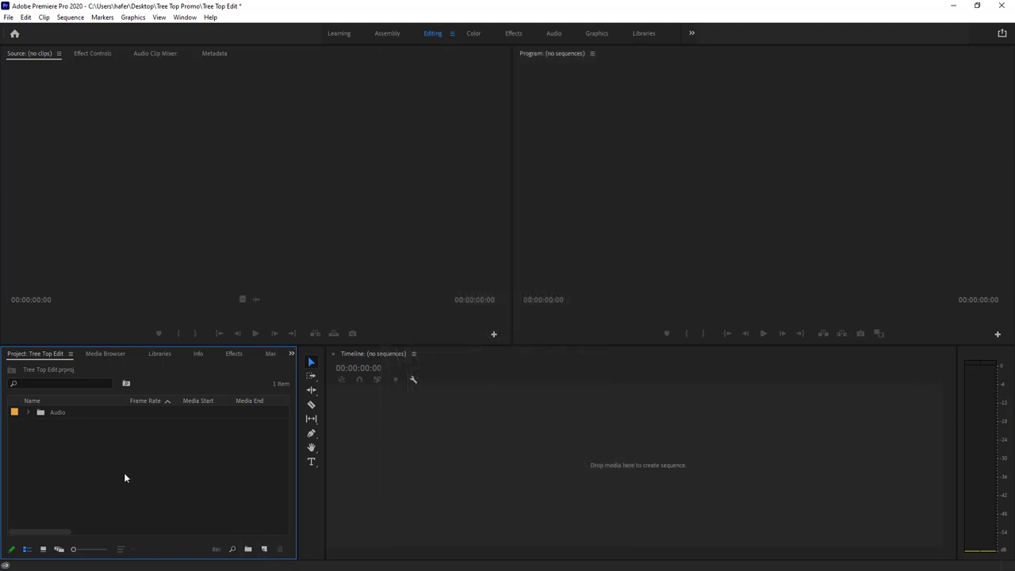
Import the whole Graphics folder from Tree Top Promo into the project as a bin.
{"action": "double_click", "coordinate": [152, 465]}
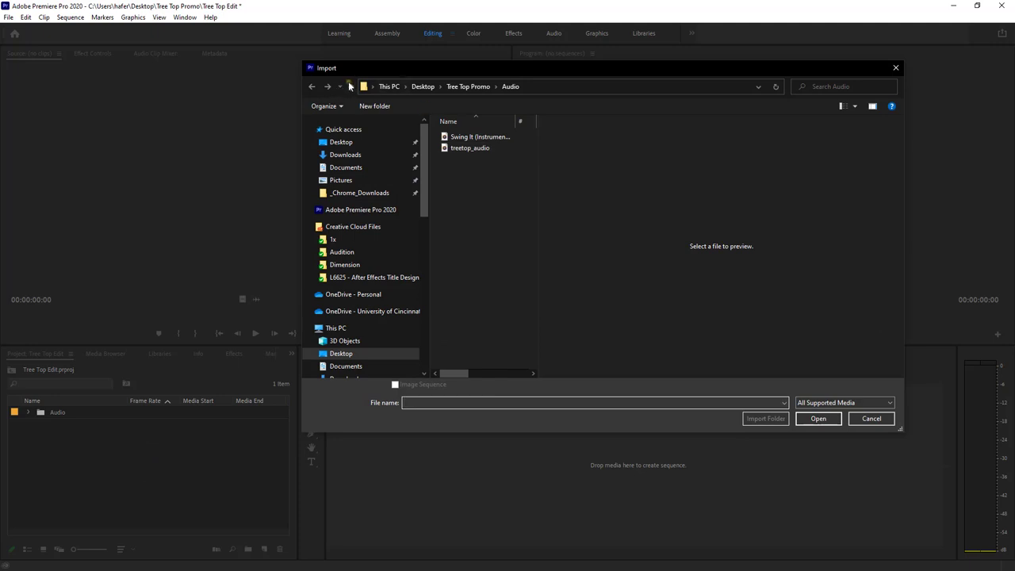
{"action": "left_click", "coordinate": [351, 86]}
{"action": "left_click", "coordinate": [466, 149]}
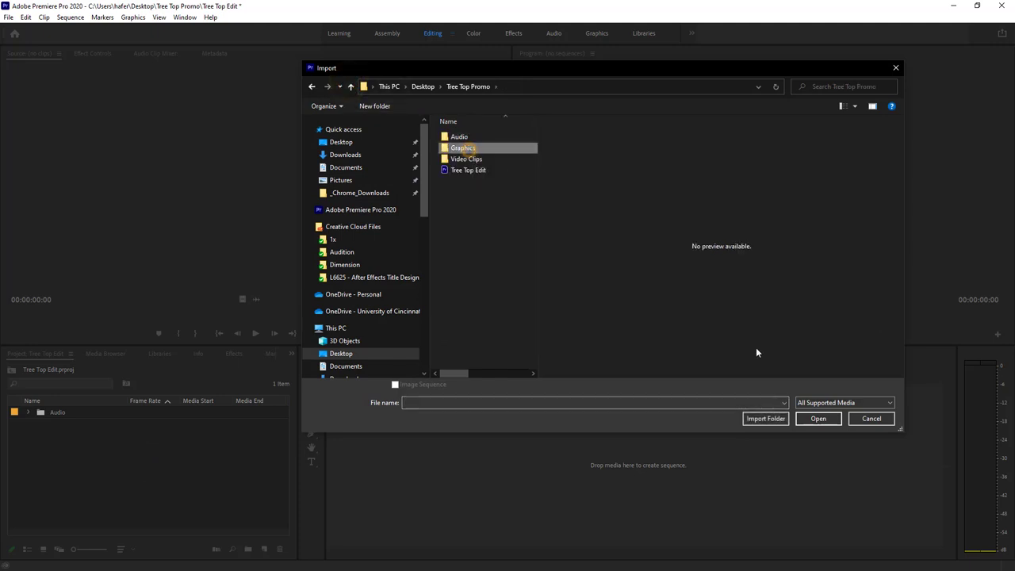
{"action": "left_click", "coordinate": [768, 419]}
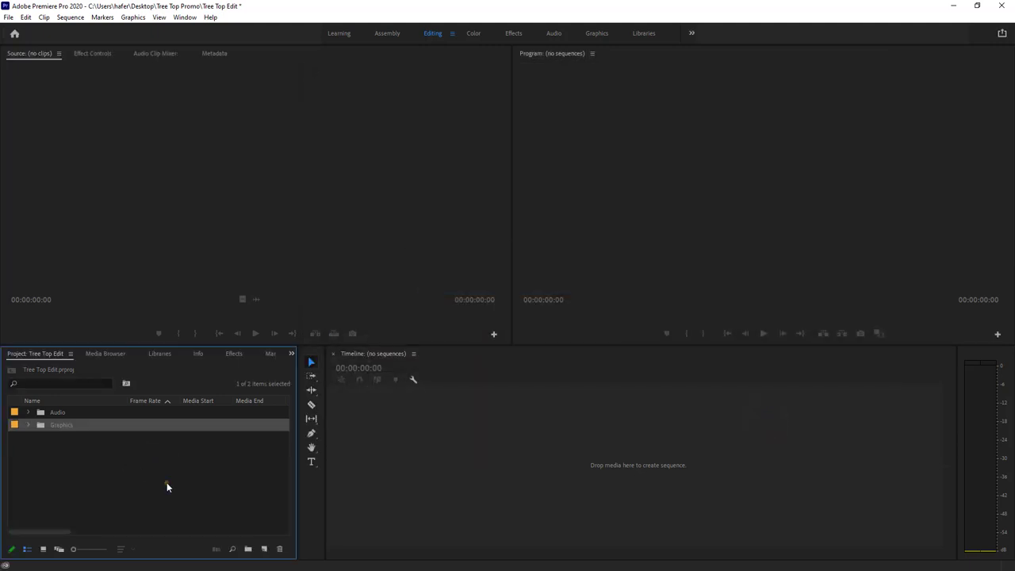
Import the whole Video Clips folder from Tree Top Promo into the project as a bin.
{"action": "double_click", "coordinate": [166, 483]}
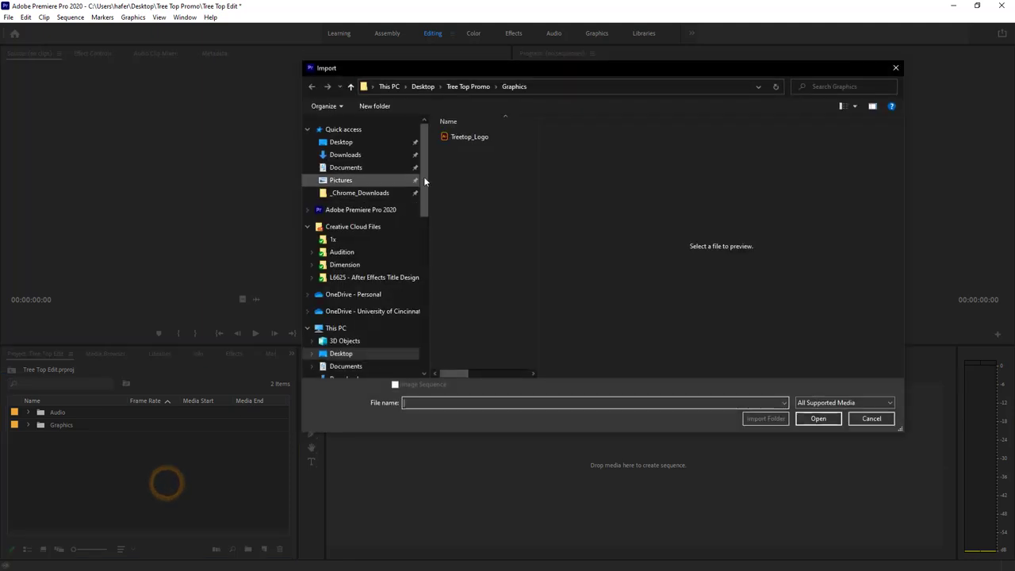
{"action": "left_click", "coordinate": [350, 86]}
{"action": "left_click", "coordinate": [462, 159]}
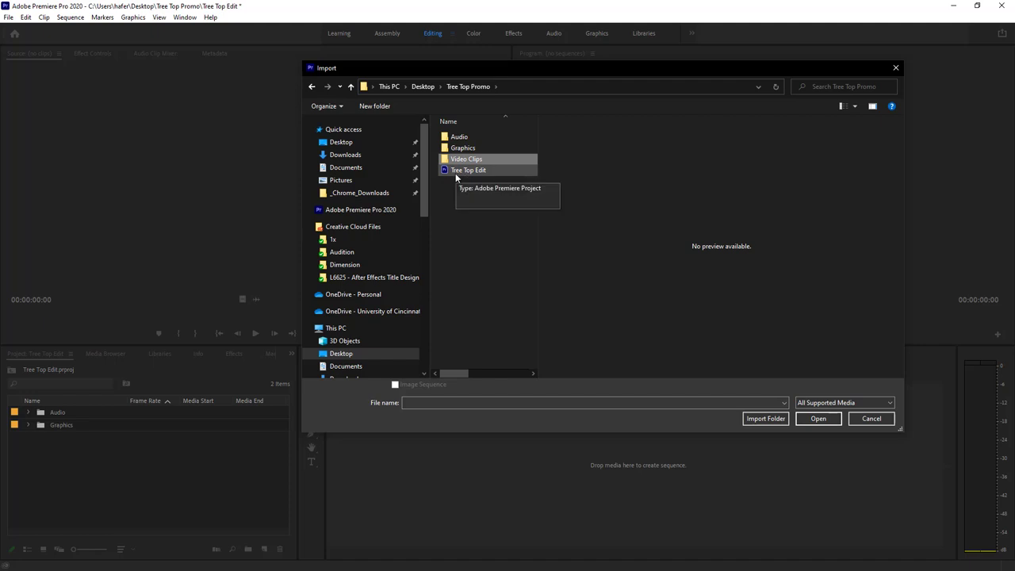
{"action": "left_click", "coordinate": [768, 420]}
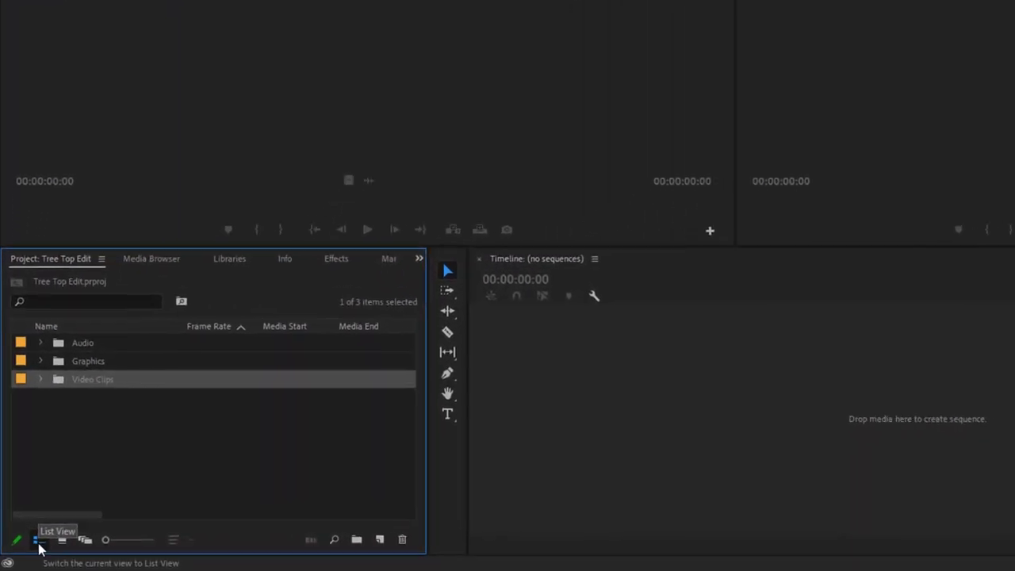
Expand the Audio, Graphics and Video Clips bins in list view and examine their files and metadata columns.
{"action": "left_click", "coordinate": [39, 546]}
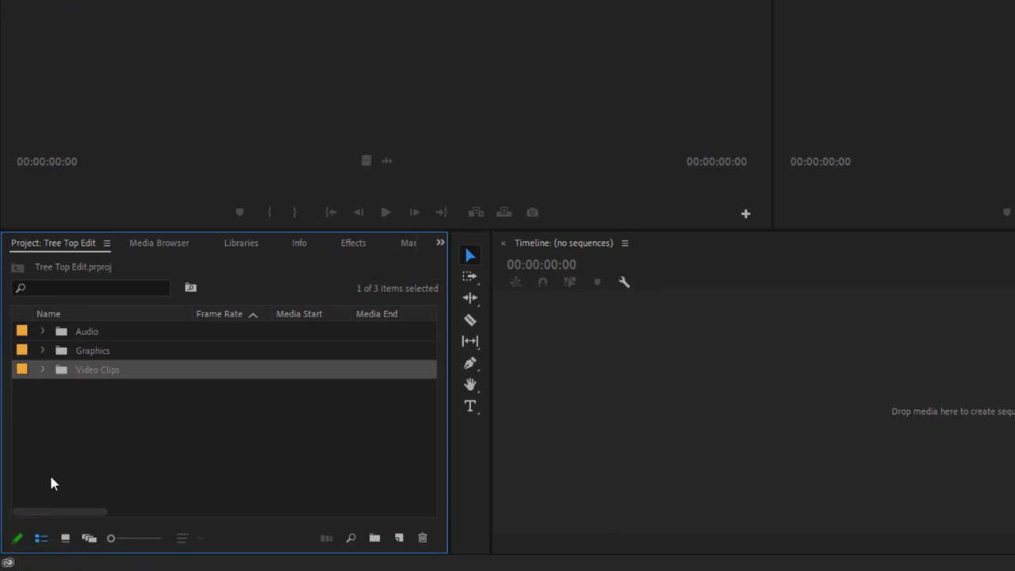
{"action": "left_click", "coordinate": [41, 331]}
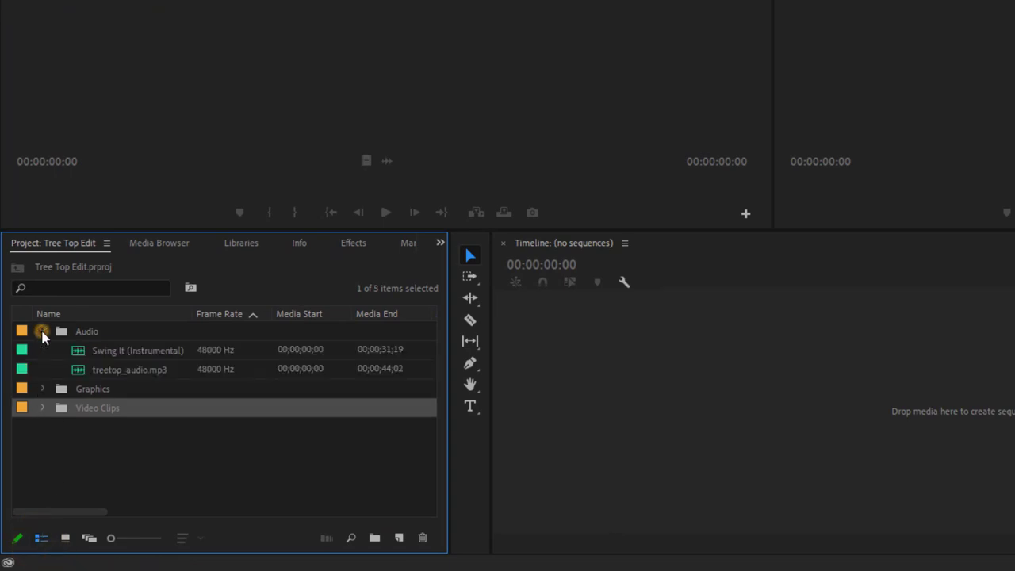
{"action": "left_click", "coordinate": [43, 389]}
{"action": "left_click", "coordinate": [41, 426]}
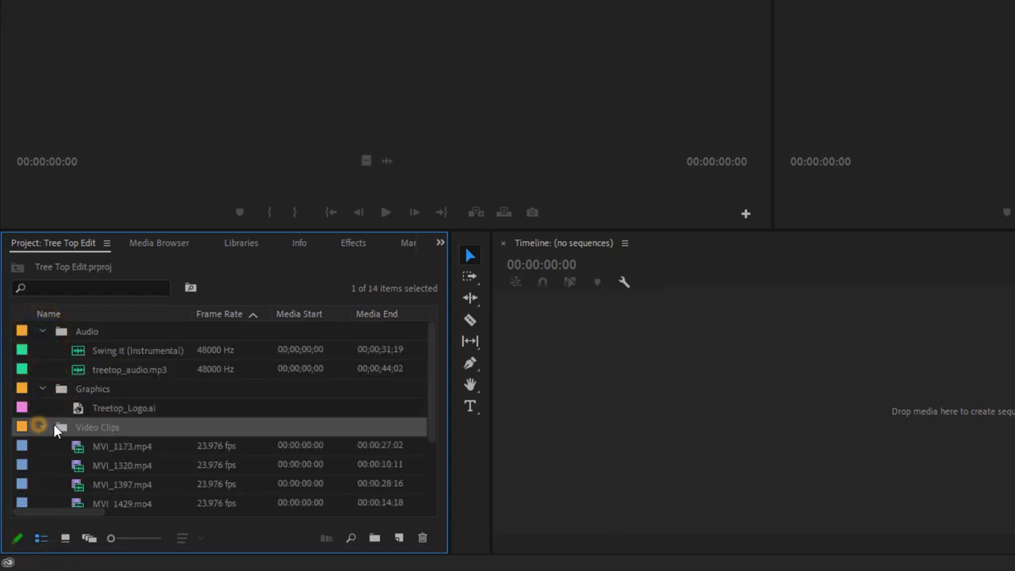
{"action": "left_click", "coordinate": [108, 356]}
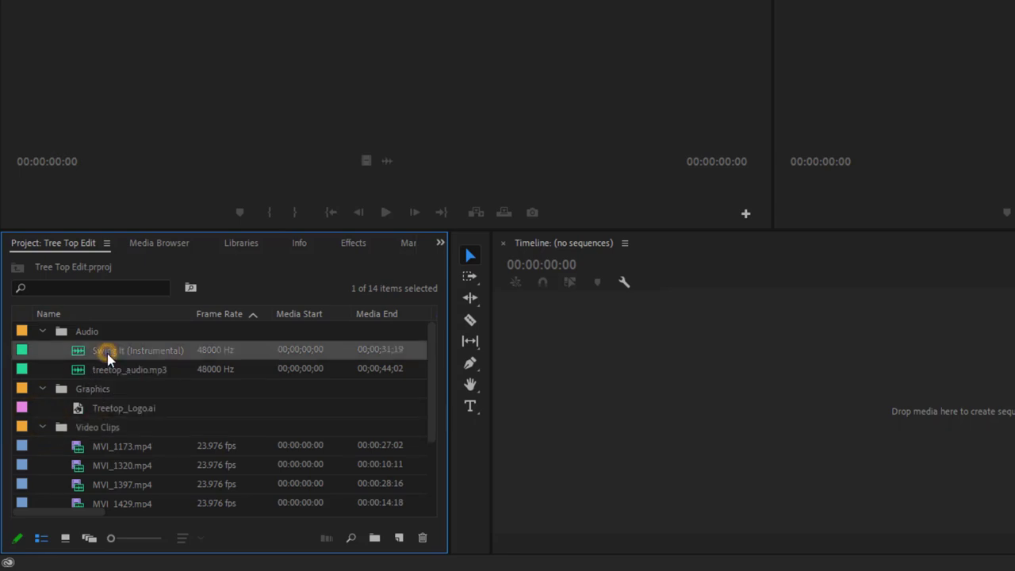
{"action": "left_click", "coordinate": [97, 403]}
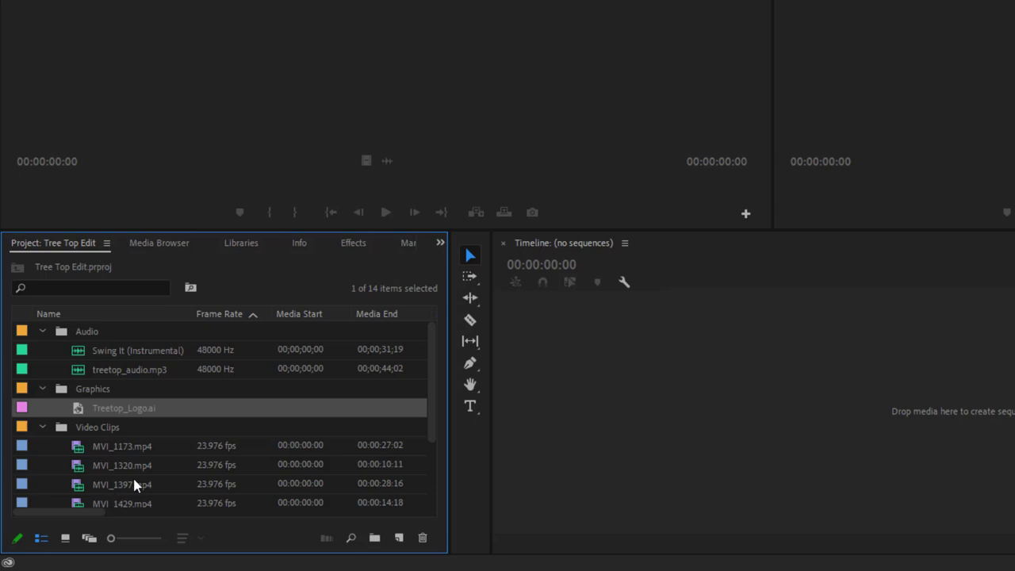
{"action": "scroll", "coordinate": [126, 476], "scroll_direction": "down", "scroll_amount": 4}
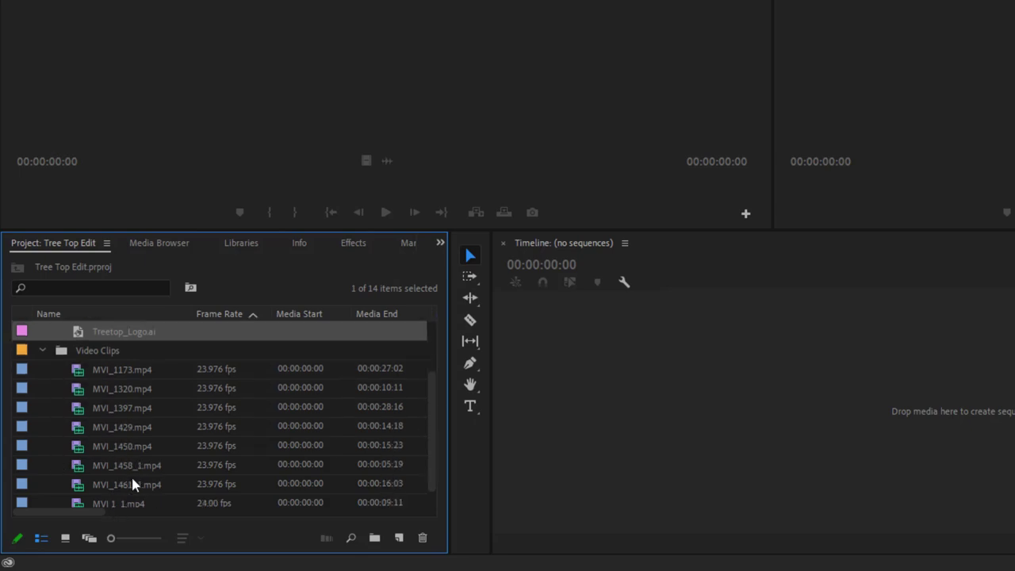
{"action": "left_click_drag", "start_coordinate": [112, 538], "coordinate": [39, 560]}
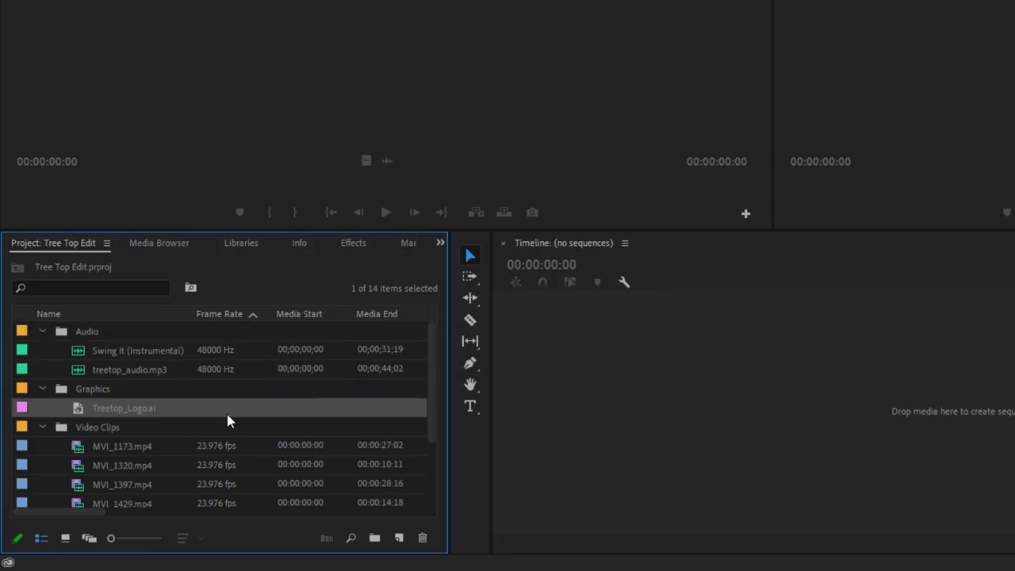
{"action": "scroll", "coordinate": [144, 448], "scroll_direction": "down", "scroll_amount": 2}
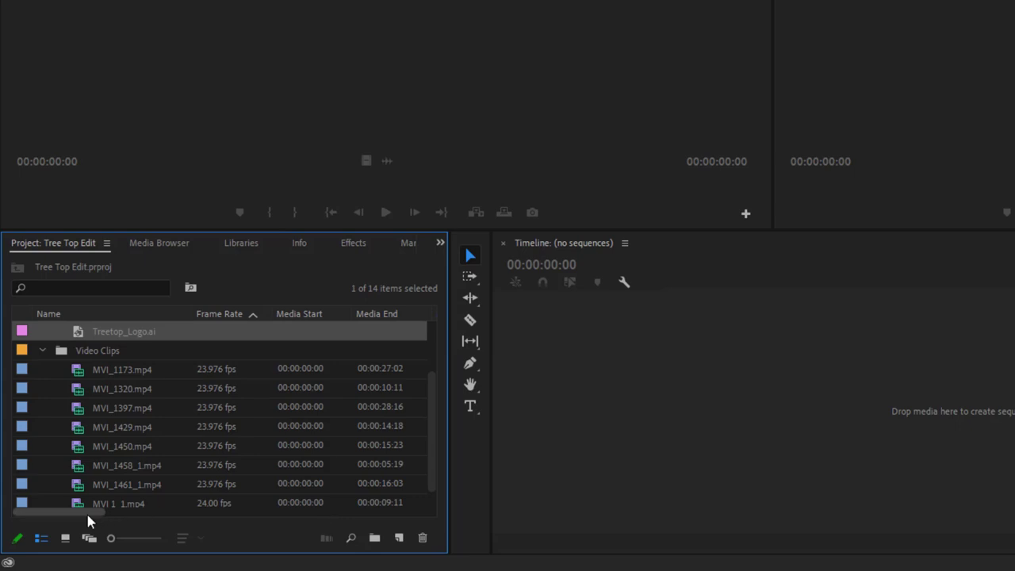
{"action": "left_click_drag", "start_coordinate": [85, 511], "coordinate": [7, 539]}
Collapse the Video Clips, Graphics and Audio bins and switch the project contents to icon view.
{"action": "left_click", "coordinate": [42, 350]}
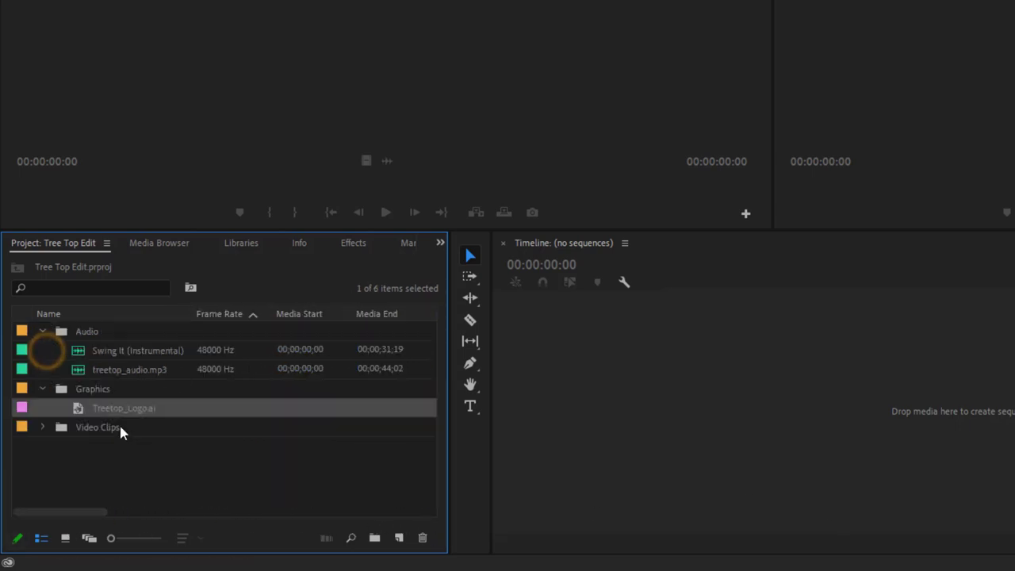
{"action": "left_click", "coordinate": [42, 389]}
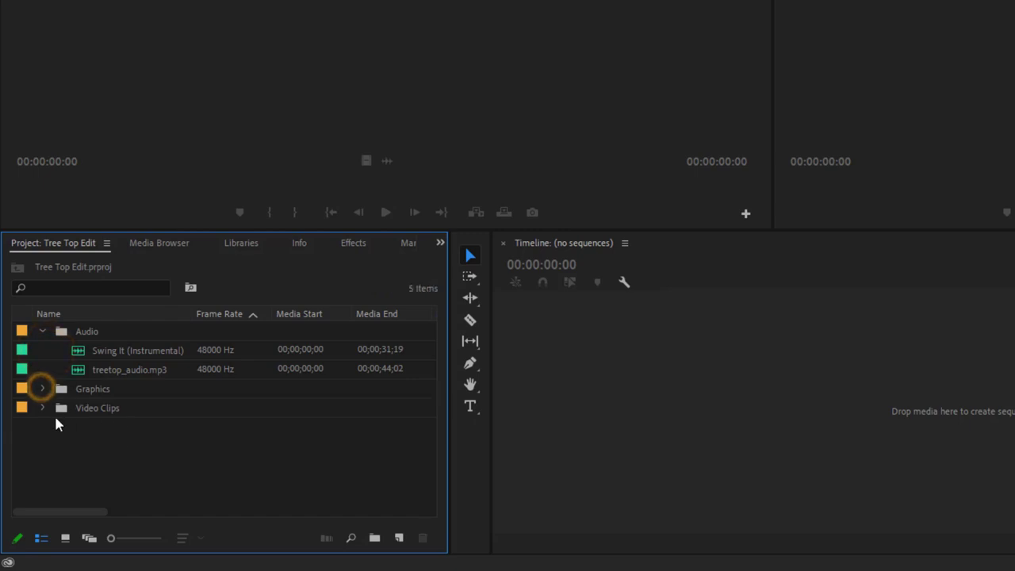
{"action": "left_click", "coordinate": [40, 332]}
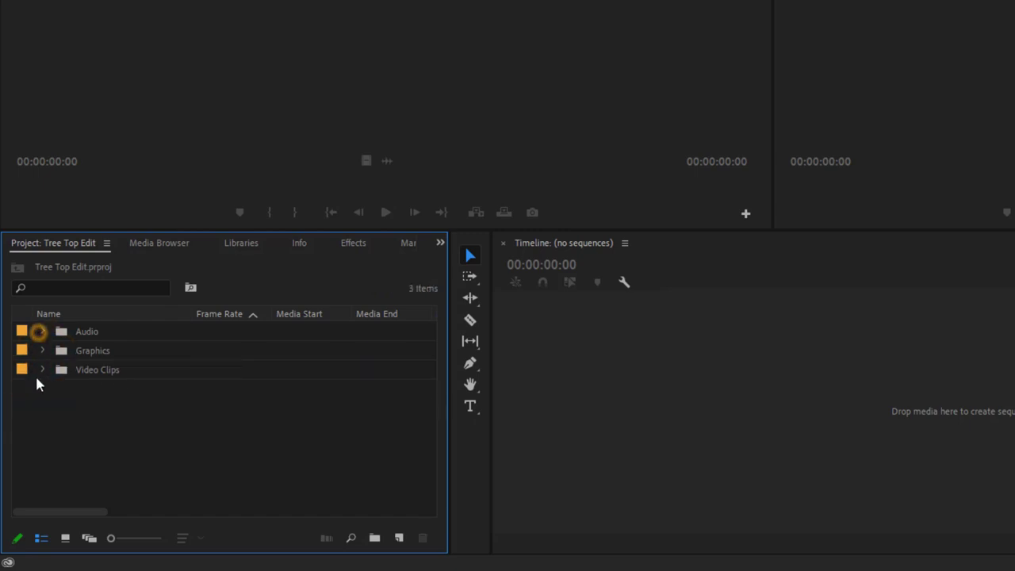
{"action": "left_click", "coordinate": [64, 540]}
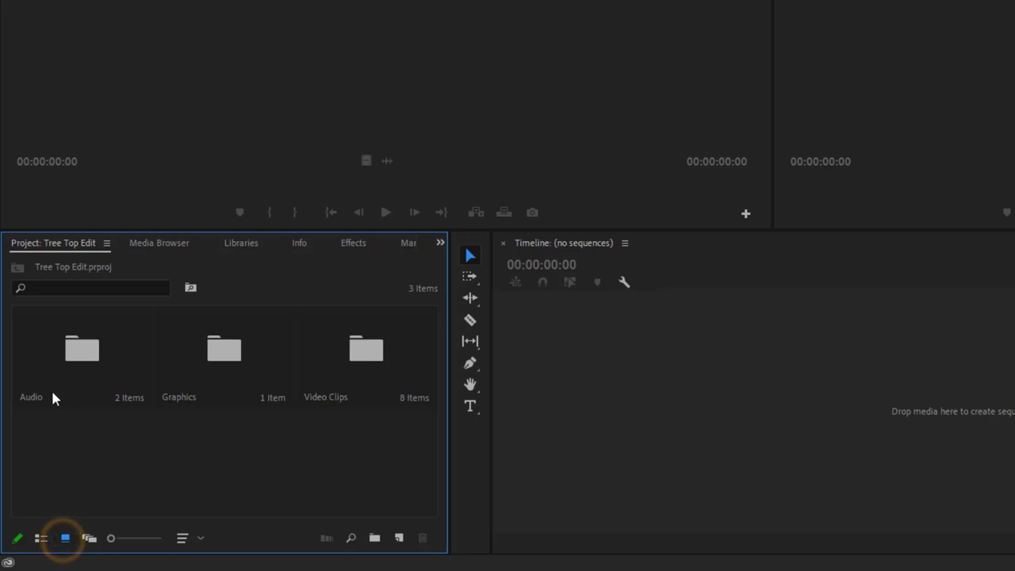
Examine the contents of the Audio bin and the Graphics bin, returning to the project's top level after each.
{"action": "left_click", "coordinate": [94, 350]}
{"action": "double_click", "coordinate": [95, 350]}
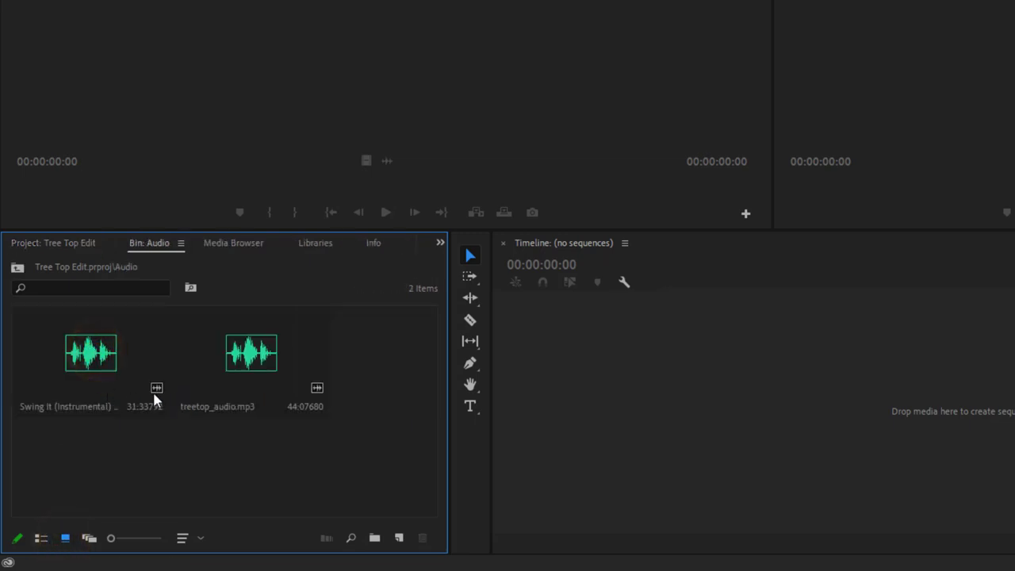
{"action": "left_click", "coordinate": [79, 353]}
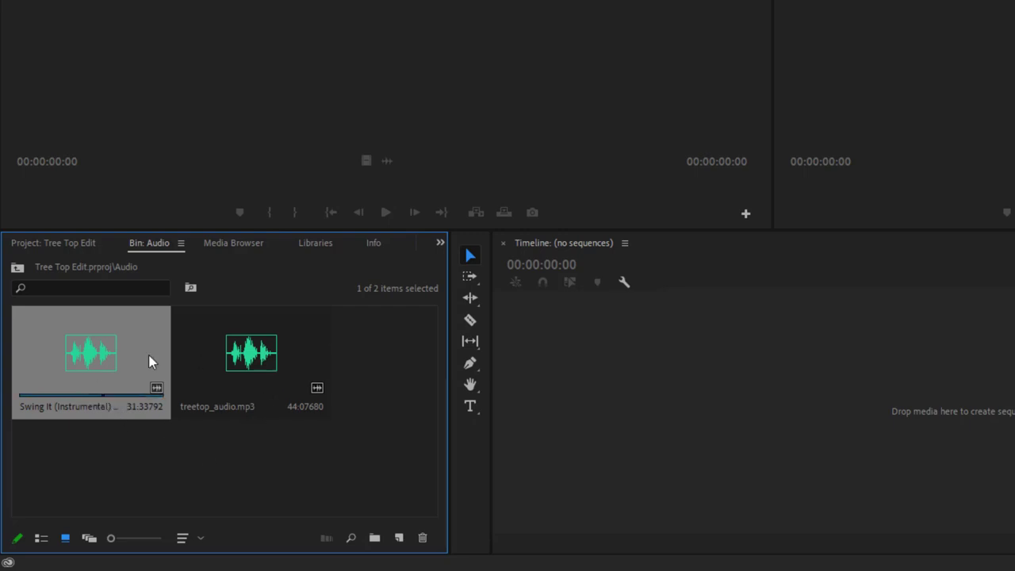
{"action": "left_click", "coordinate": [17, 270]}
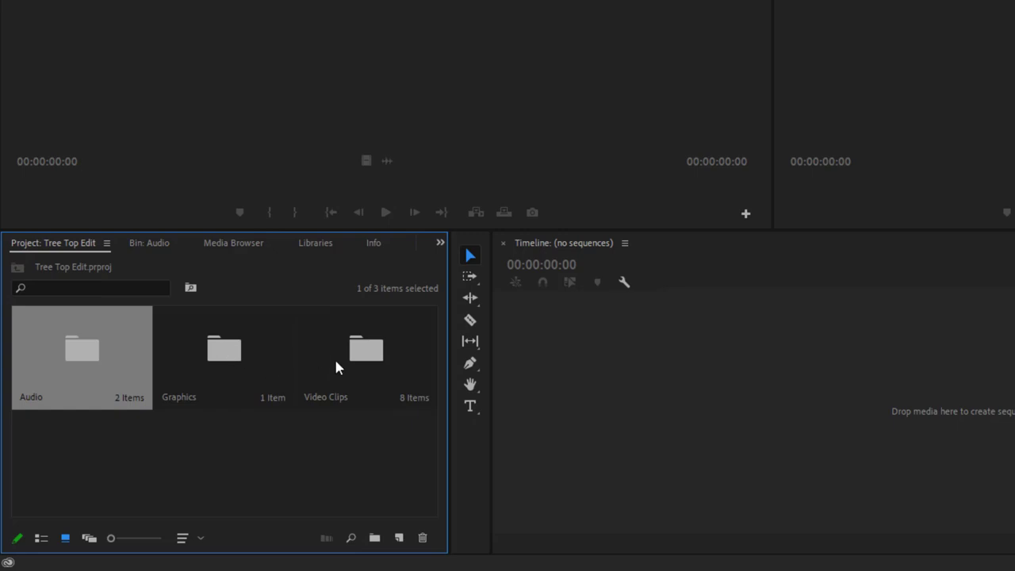
{"action": "double_click", "coordinate": [212, 352]}
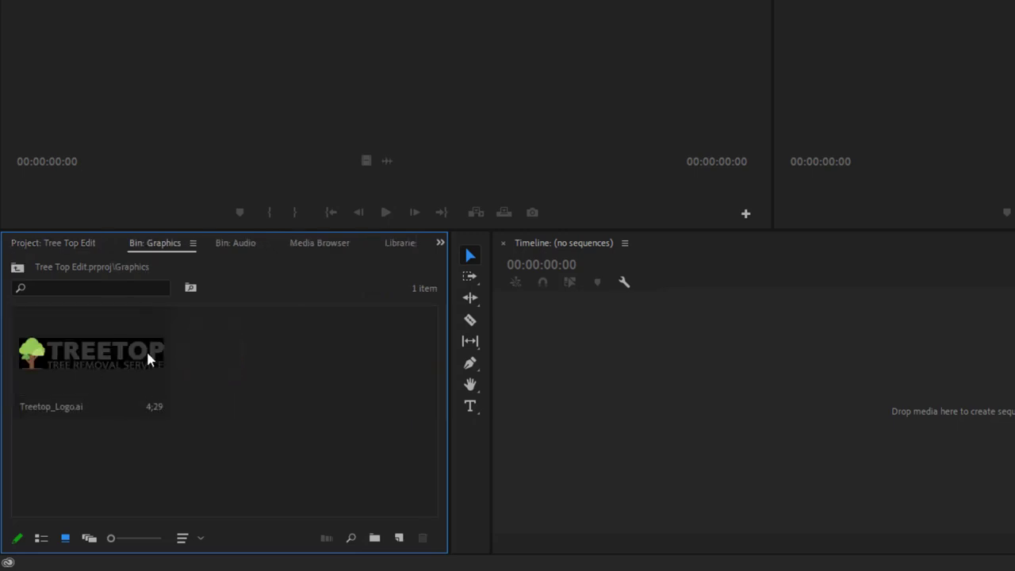
{"action": "left_click", "coordinate": [17, 271]}
Open the Video Clips bin and look through all of its clip thumbnails.
{"action": "left_click", "coordinate": [359, 362]}
{"action": "double_click", "coordinate": [359, 362]}
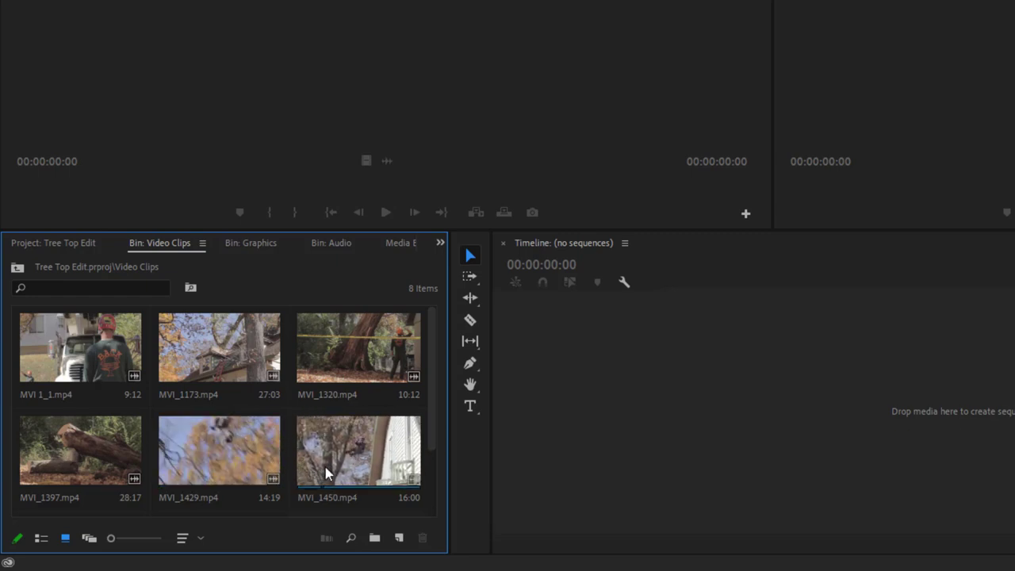
{"action": "left_click_drag", "start_coordinate": [429, 425], "coordinate": [442, 506]}
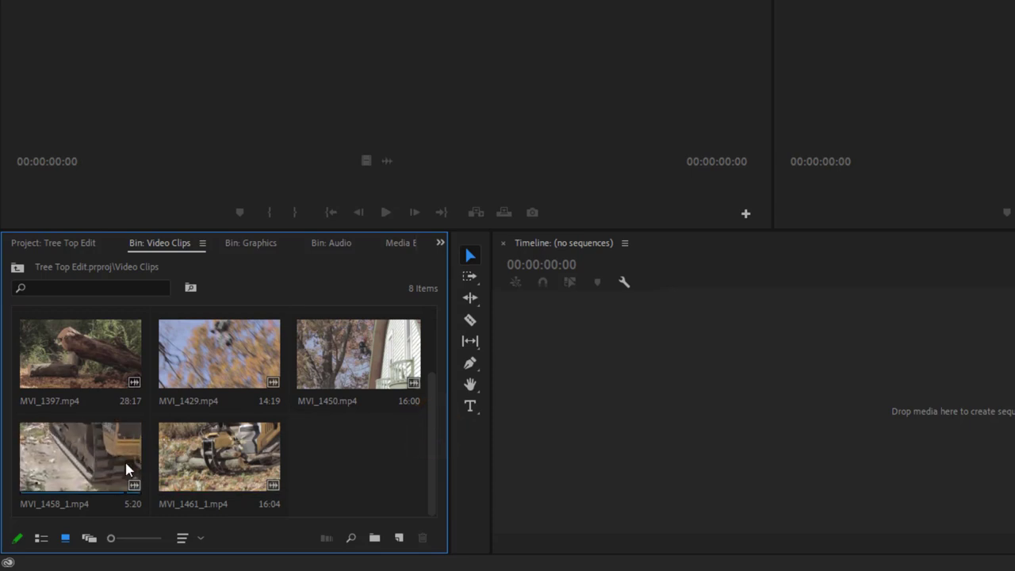
Preview MVI_1458_1.mp4 and MVI_1397.mp4 in the bin by scrubbing, and play MVI_1397.mp4 backward, stop it and play it forward.
{"action": "left_click", "coordinate": [58, 459]}
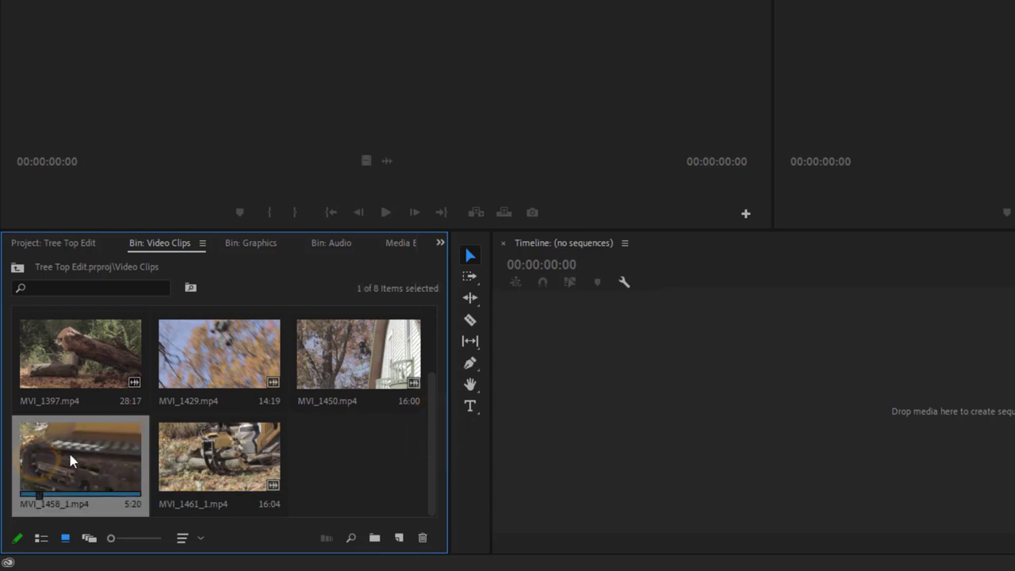
{"action": "left_click", "coordinate": [78, 364]}
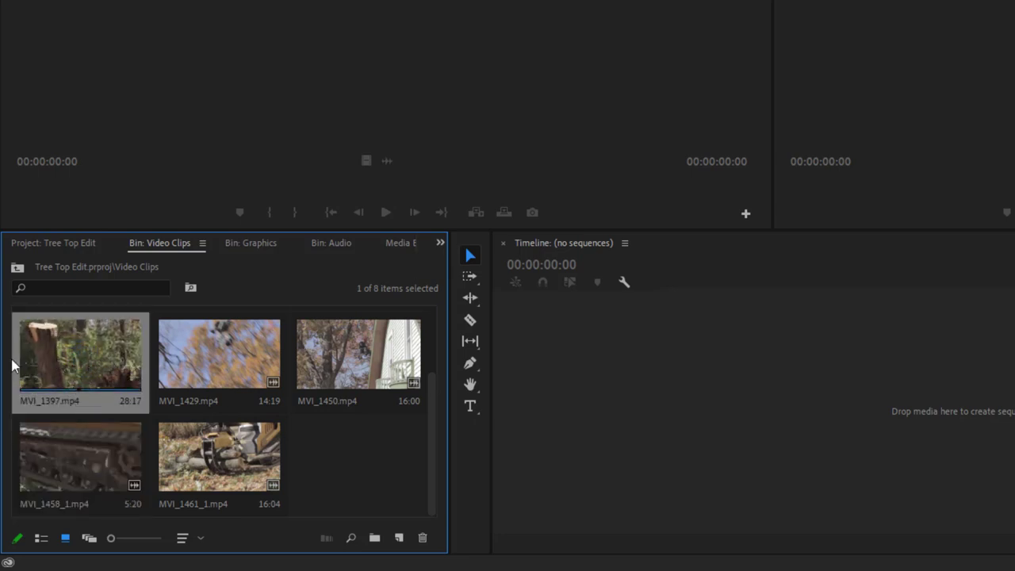
{"action": "left_click", "coordinate": [77, 391]}
{"action": "left_click_drag", "start_coordinate": [77, 391], "coordinate": [104, 390]}
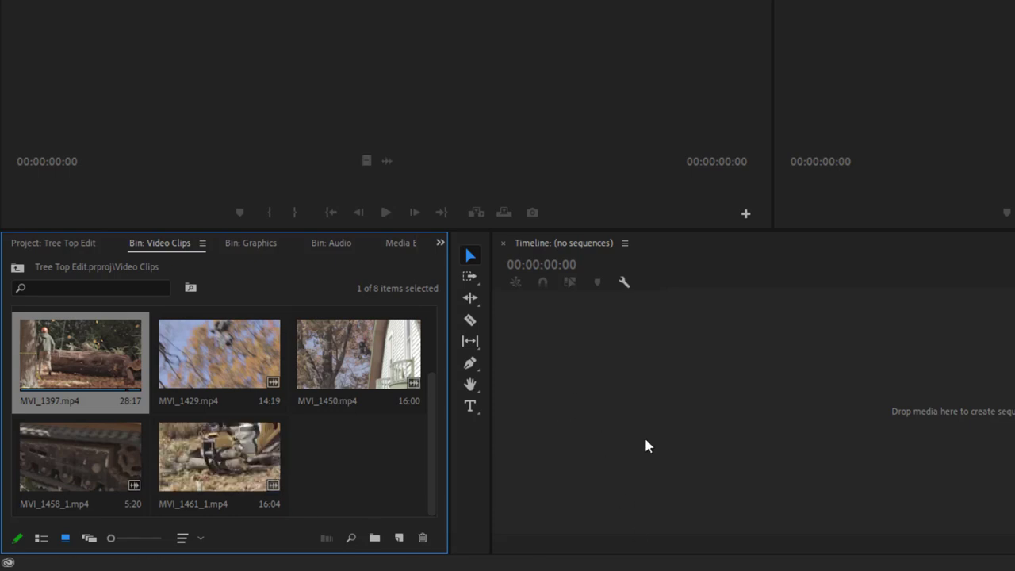
{"action": "key", "text": "j"}
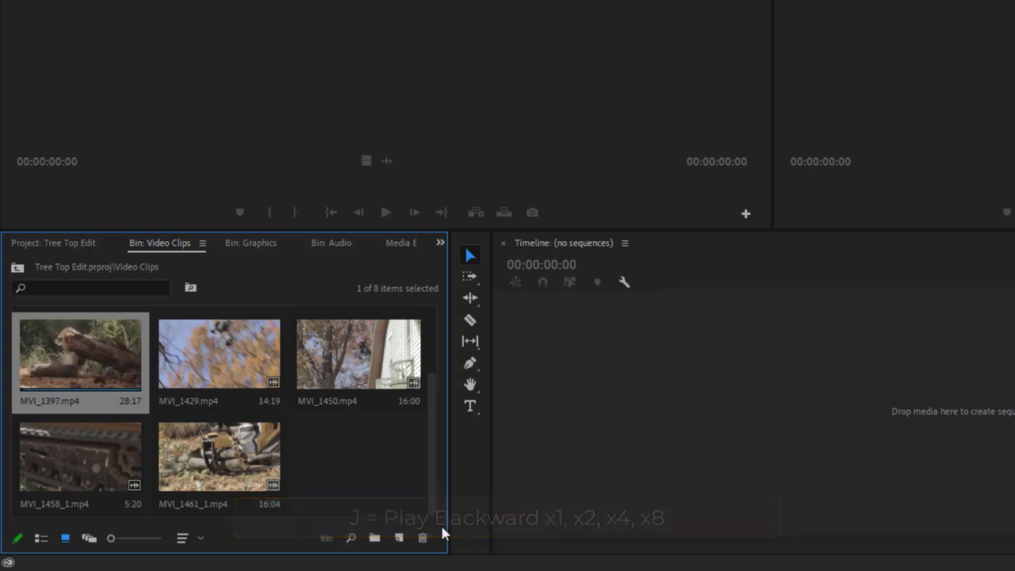
{"action": "key", "text": "k"}
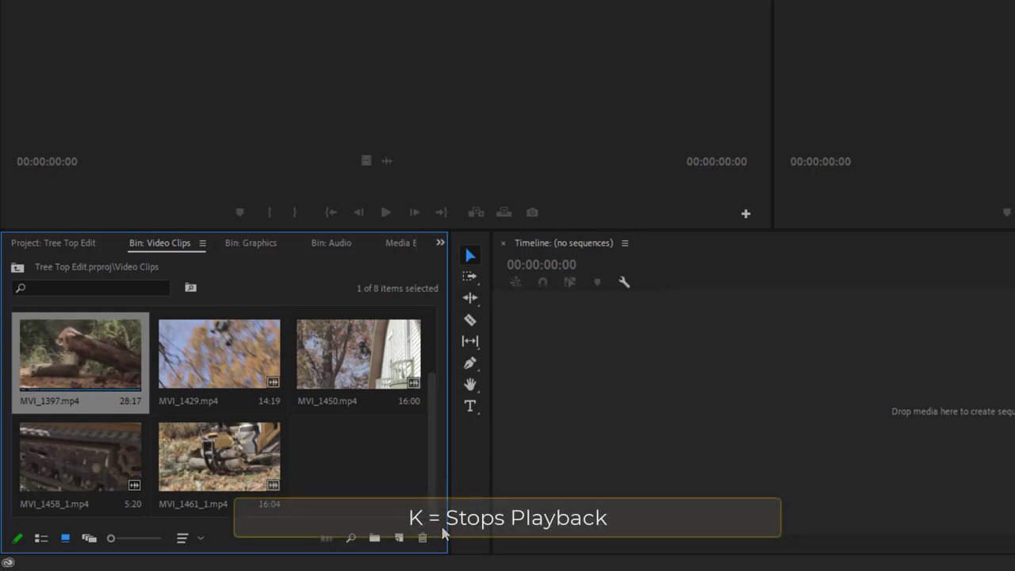
{"action": "key", "text": "l"}
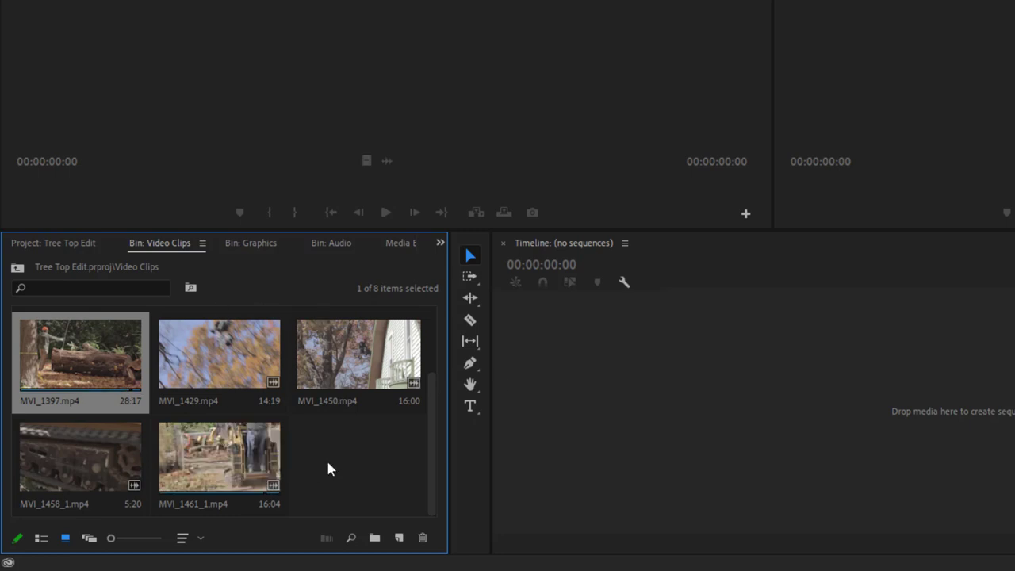
Create a sequence from the MVI 1_1.mp4 clip by placing it in the empty timeline.
{"action": "scroll", "coordinate": [326, 458], "scroll_direction": "up", "scroll_amount": 2}
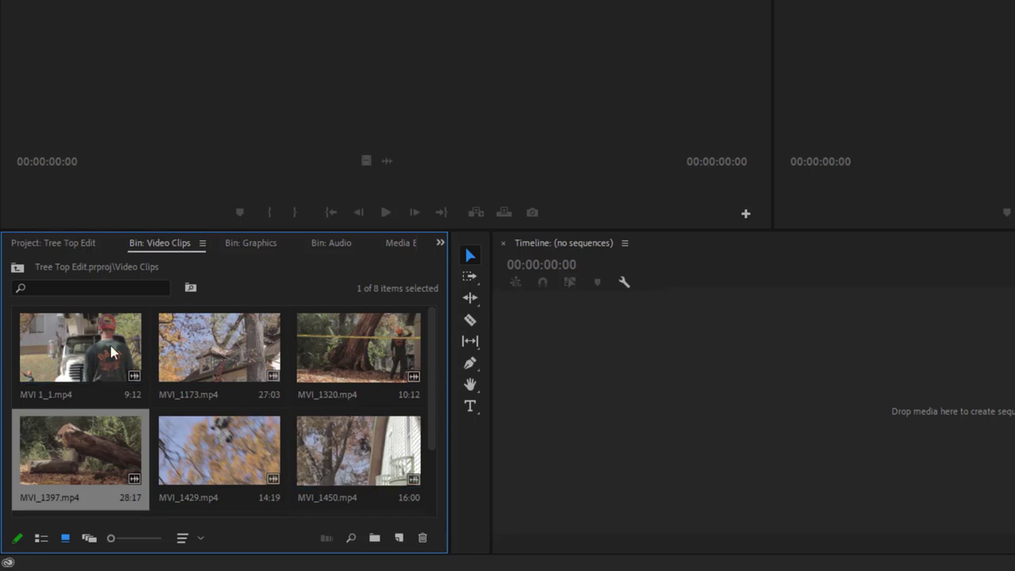
{"action": "left_click", "coordinate": [61, 359]}
{"action": "left_click_drag", "start_coordinate": [60, 359], "coordinate": [673, 373]}
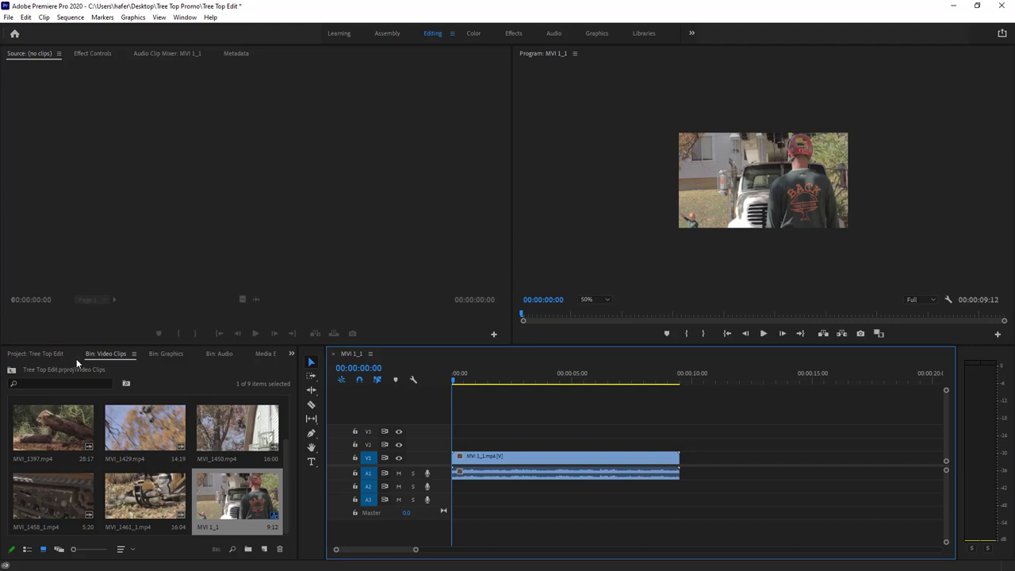
Return to the project's top level, reopen the Video Clips bin and compare the new sequence with its source clip.
{"action": "left_click", "coordinate": [108, 355]}
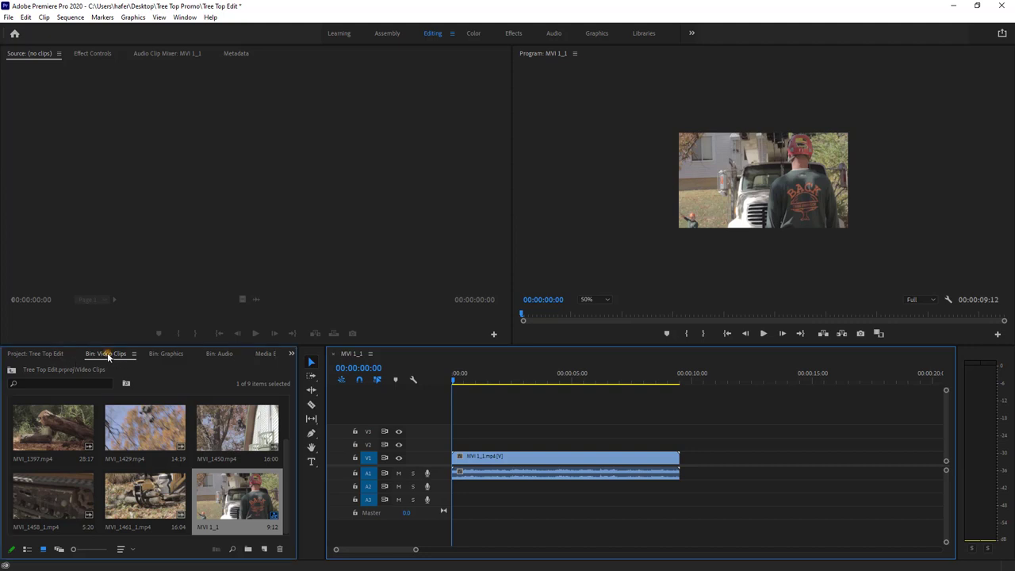
{"action": "left_click", "coordinate": [12, 372]}
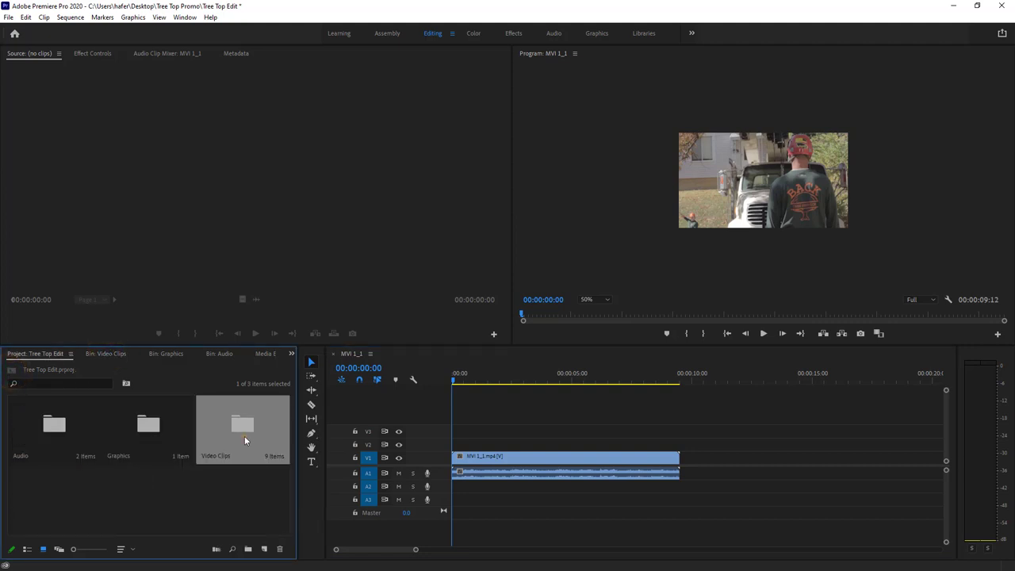
{"action": "double_click", "coordinate": [244, 441]}
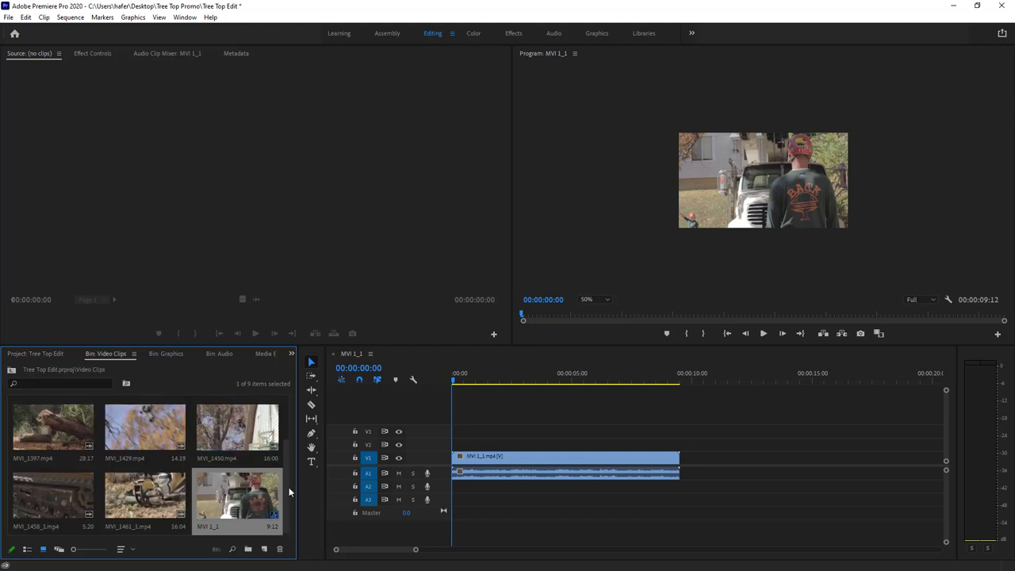
{"action": "scroll", "coordinate": [290, 493], "scroll_direction": "up", "scroll_amount": 2}
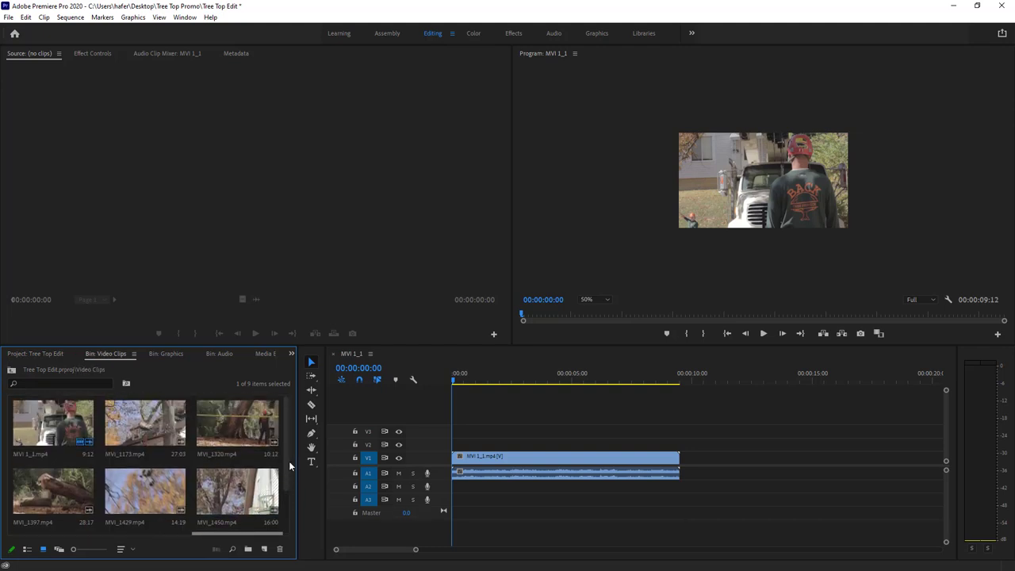
{"action": "scroll", "coordinate": [288, 461], "scroll_direction": "down", "scroll_amount": 2}
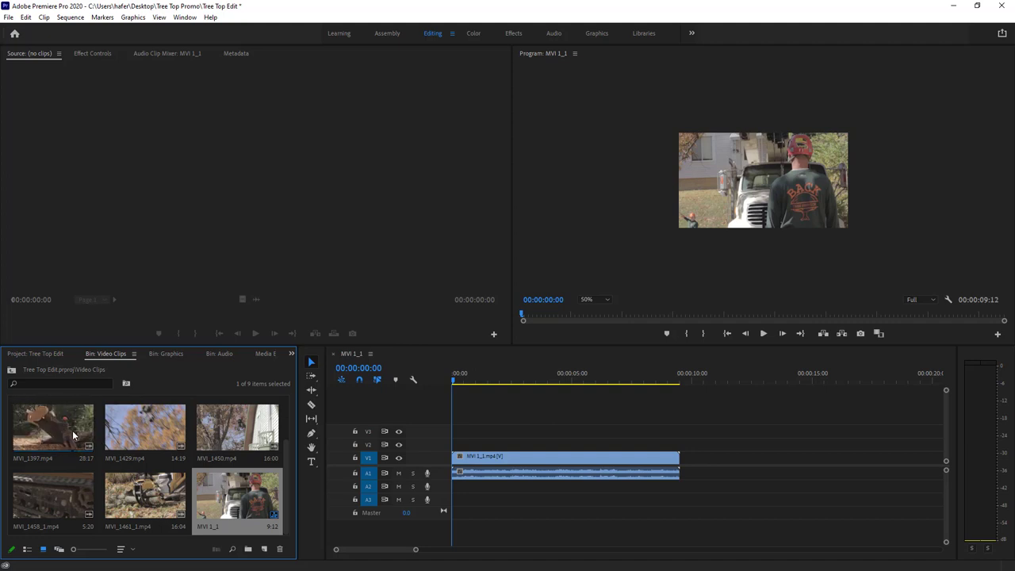
Switch the Video Clips bin to list view and compare the entries for MVI_1173.mp4 and the new sequence.
{"action": "left_click", "coordinate": [27, 549]}
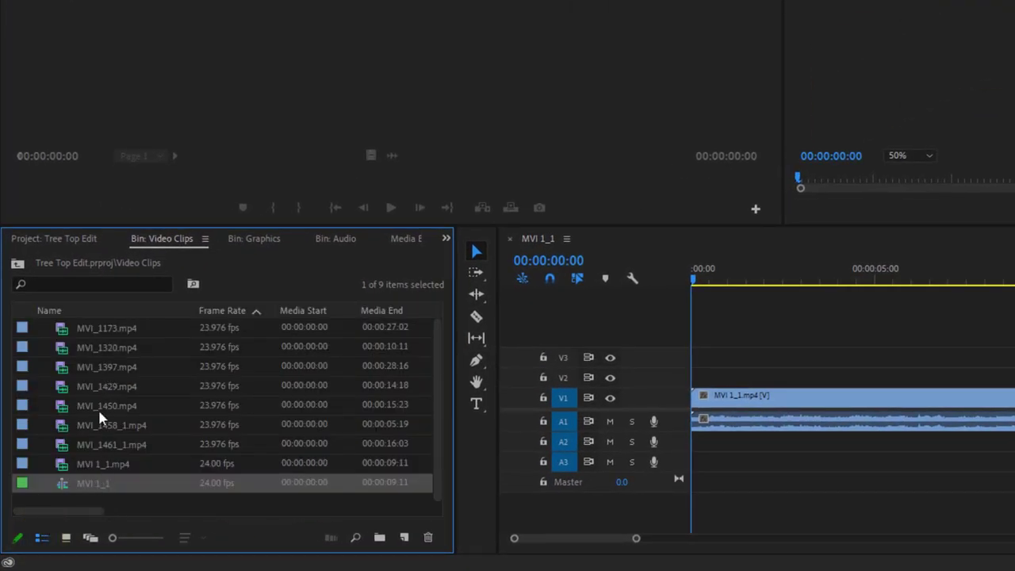
{"action": "left_click", "coordinate": [81, 332]}
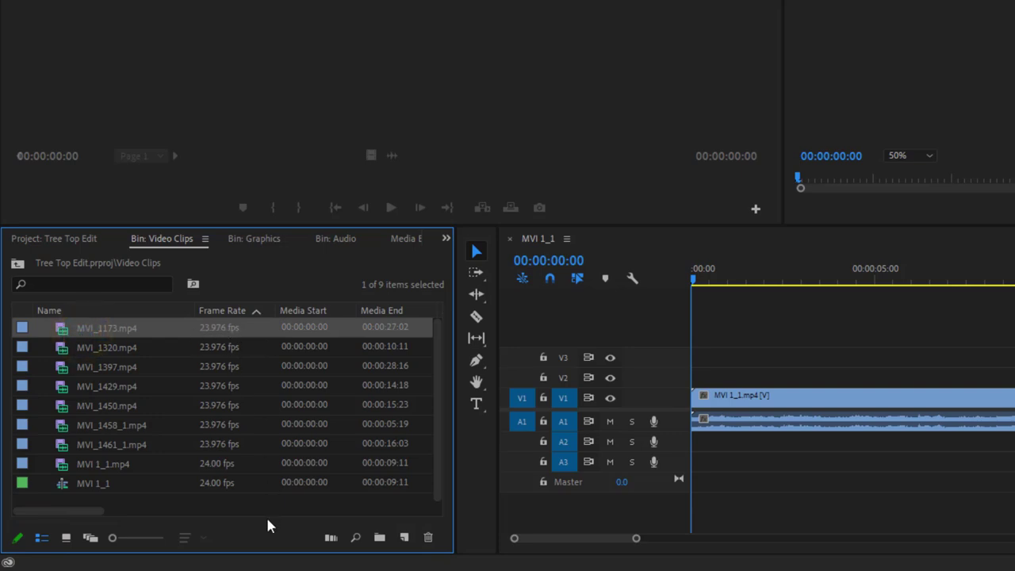
{"action": "mouse_move", "coordinate": [71, 510]}
{"action": "left_mouse_down"}
{"action": "mouse_move", "coordinate": [202, 489]}
{"action": "mouse_move", "coordinate": [252, 491]}
{"action": "mouse_move", "coordinate": [229, 508]}
{"action": "mouse_move", "coordinate": [268, 500]}
{"action": "mouse_move", "coordinate": [236, 516]}
{"action": "mouse_move", "coordinate": [85, 508]}
{"action": "left_mouse_up"}
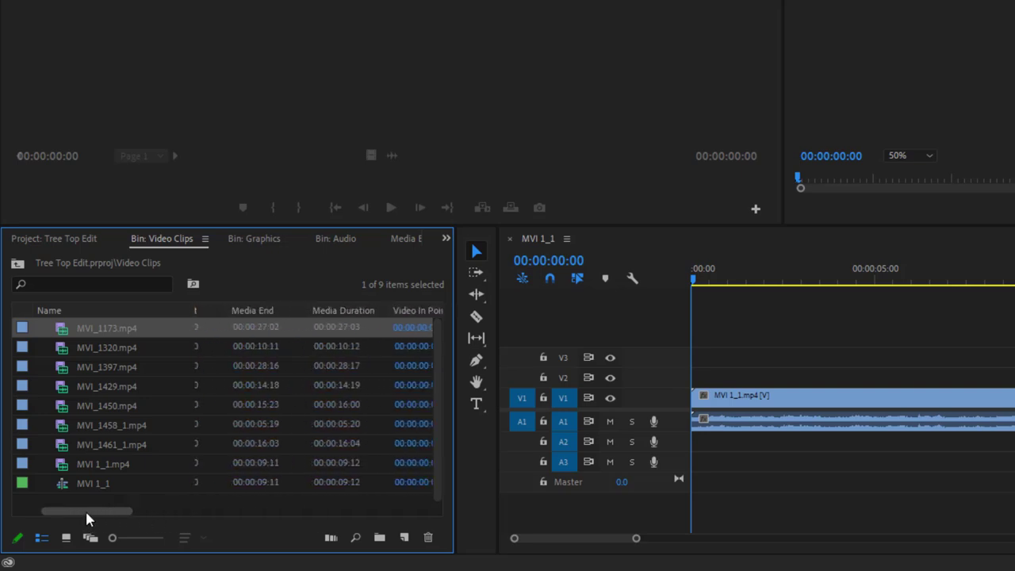
{"action": "left_click", "coordinate": [101, 483]}
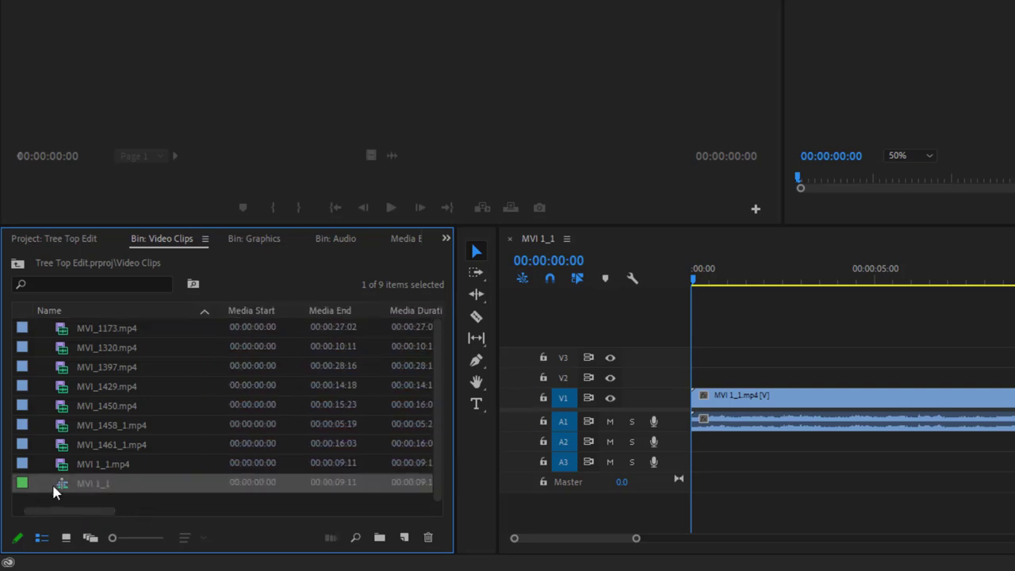
Review the Sequence Settings of the MVI 1_1 sequence, then close them without making changes.
{"action": "mouse_move", "coordinate": [63, 493]}
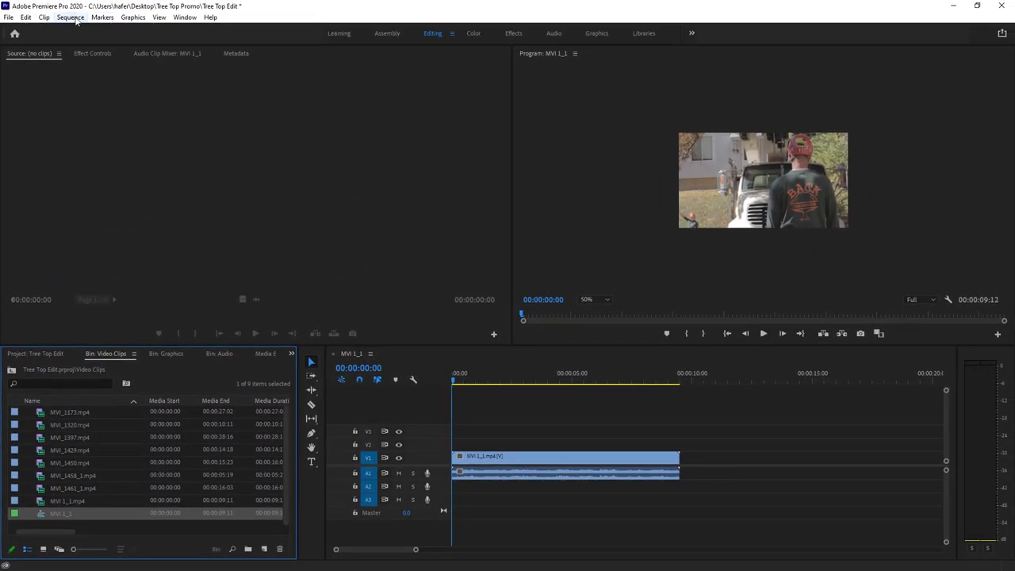
{"action": "left_click", "coordinate": [70, 16]}
{"action": "left_click", "coordinate": [75, 30]}
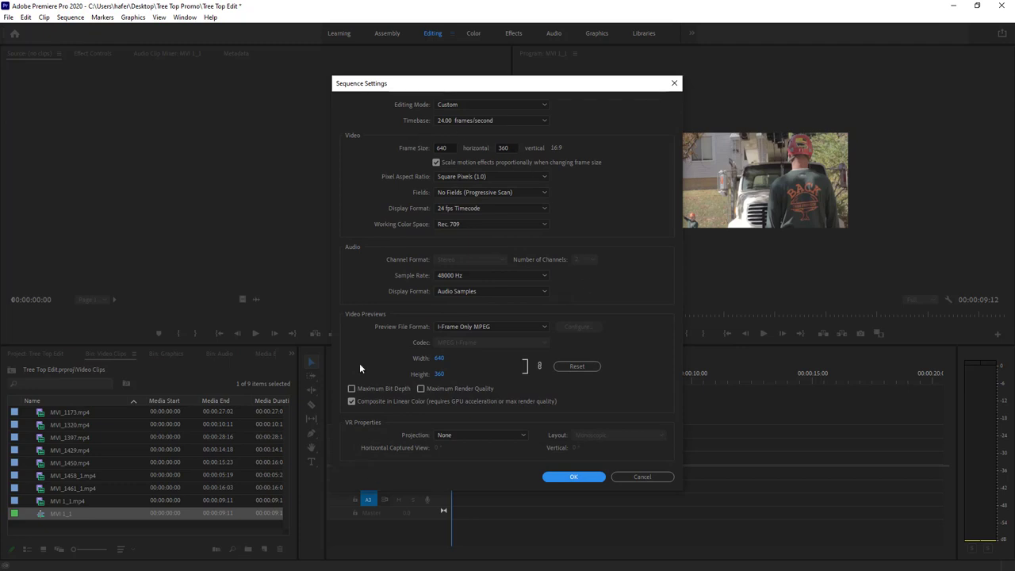
{"action": "left_click", "coordinate": [665, 477]}
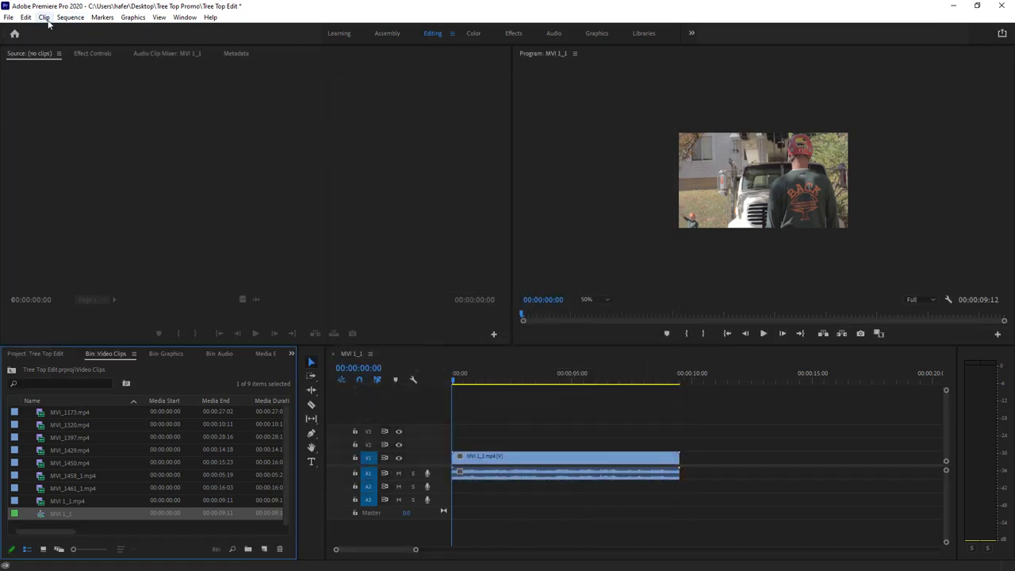
{"action": "left_click", "coordinate": [792, 450]}
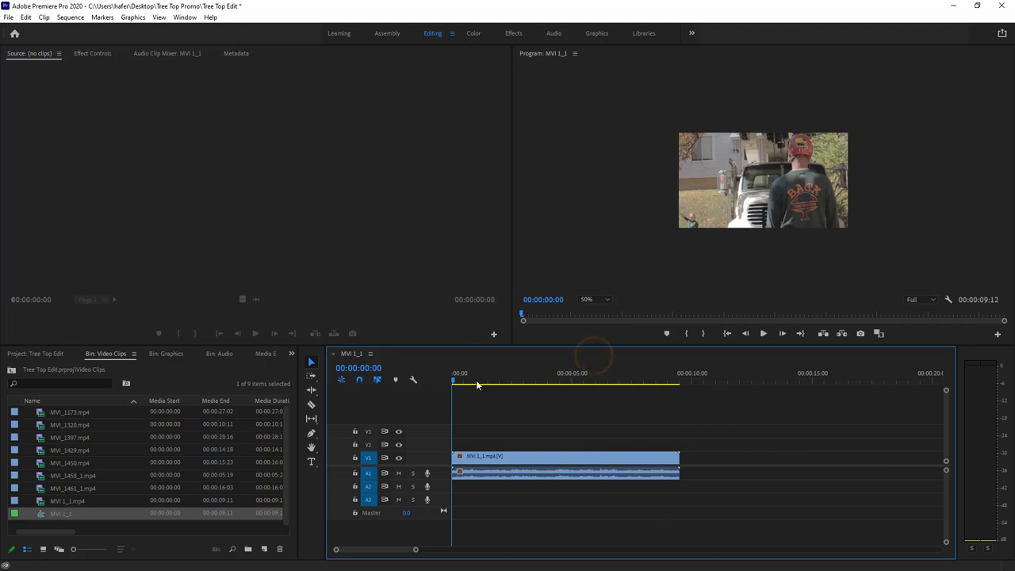
Place MVI_1429.mp4 directly after MVI 1_1.mp4 on V1 and scrub the timeline to 00:00:07:13.
{"action": "left_click", "coordinate": [64, 451]}
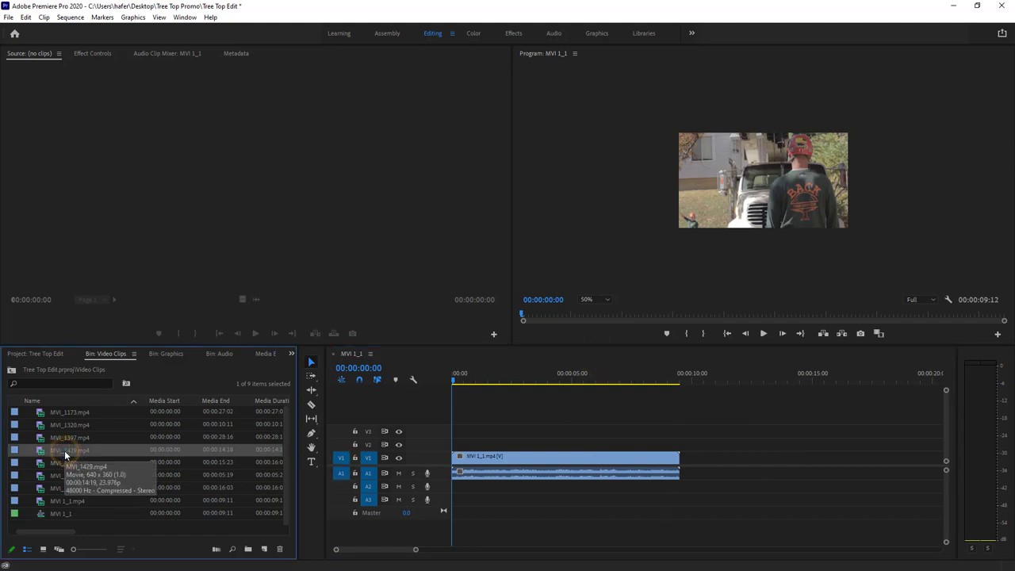
{"action": "left_click_drag", "start_coordinate": [66, 450], "coordinate": [691, 479]}
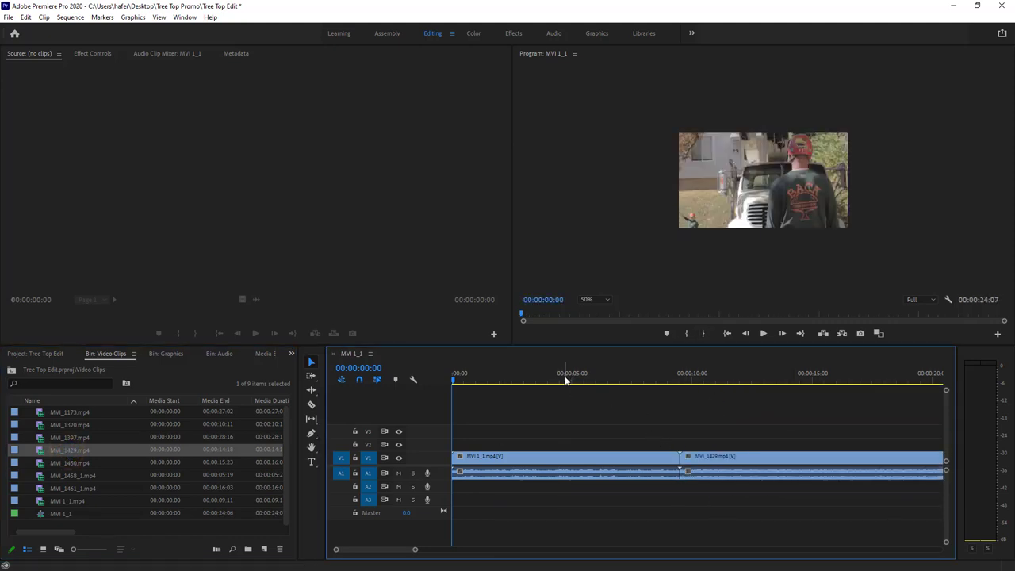
{"action": "left_click_drag", "start_coordinate": [565, 378], "coordinate": [632, 383]}
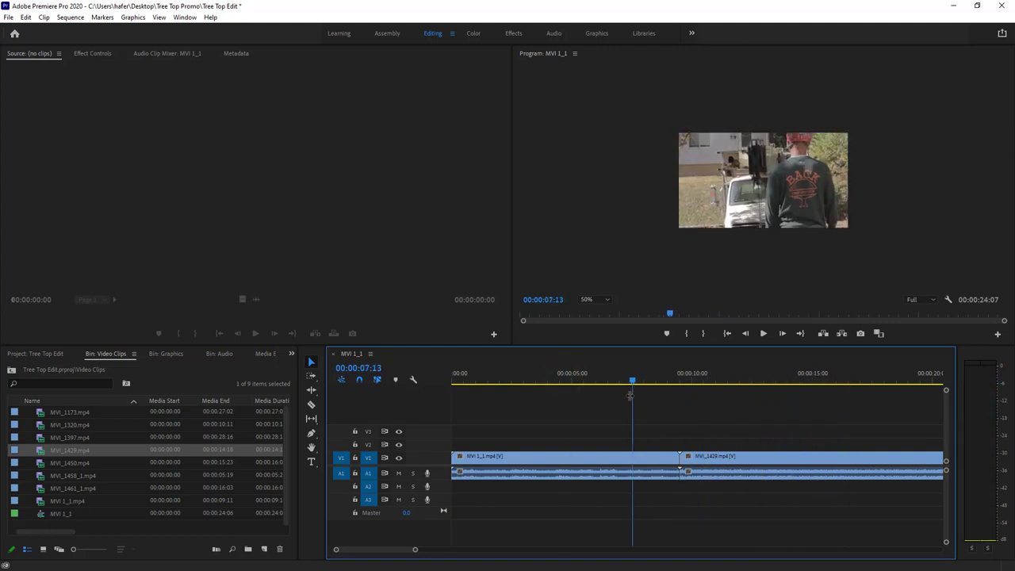
Using the Selection tool, trim the end of MVI 1_1.mp4 in the timeline back to about 5.4 seconds.
{"action": "left_click", "coordinate": [664, 464]}
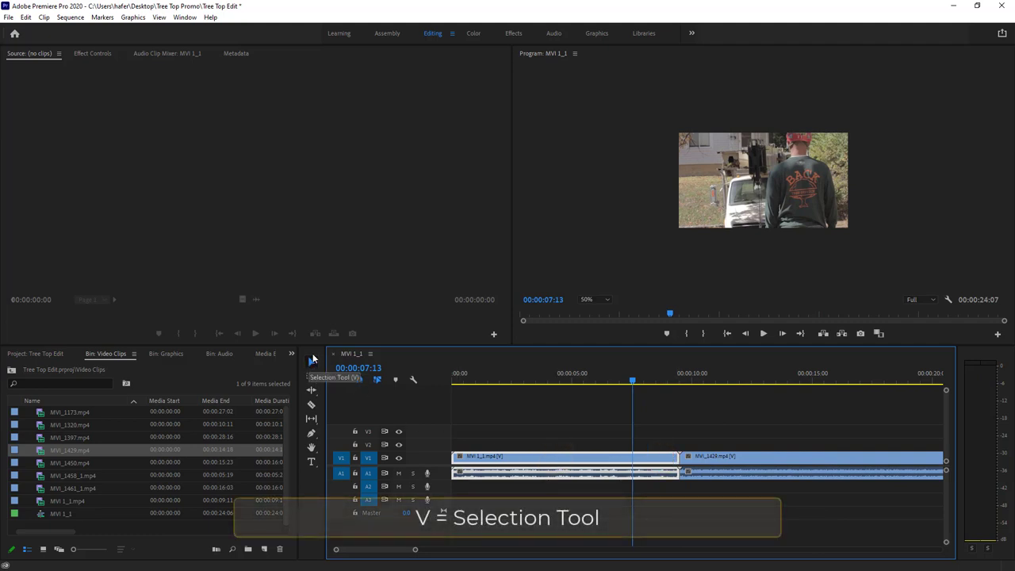
{"action": "left_click", "coordinate": [313, 359]}
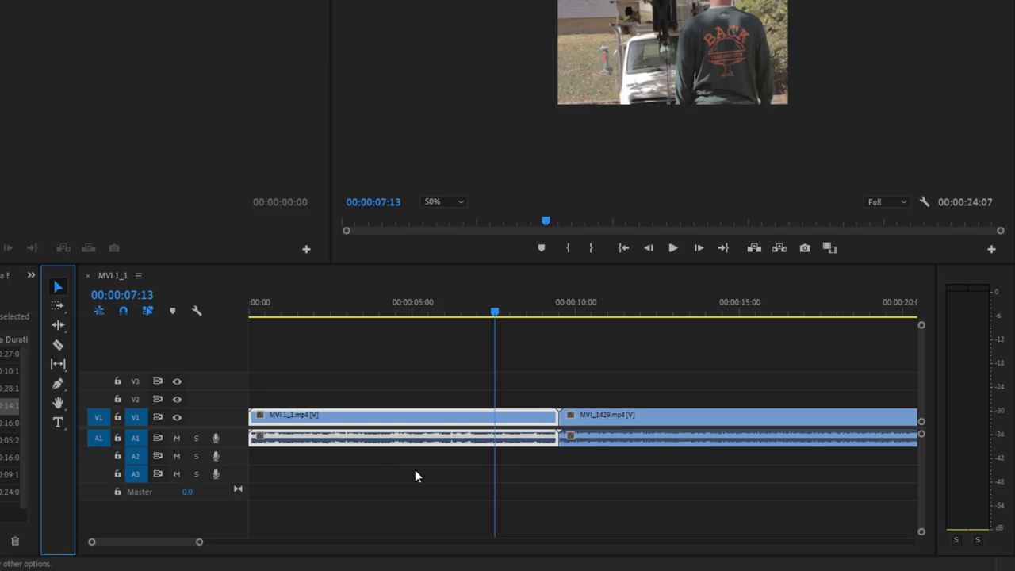
{"action": "left_click_drag", "start_coordinate": [556, 419], "coordinate": [426, 424]}
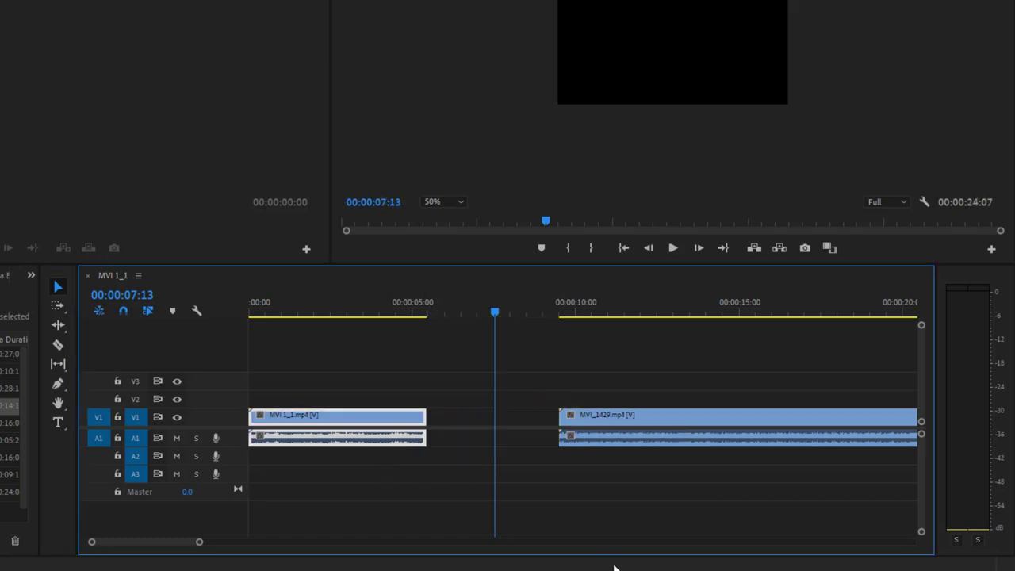
{"action": "left_click", "coordinate": [669, 415]}
Trim about 1.7 seconds off the start of MVI 1_1.mp4 and move the clip back to the beginning of the sequence.
{"action": "left_click_drag", "start_coordinate": [402, 302], "coordinate": [250, 309]}
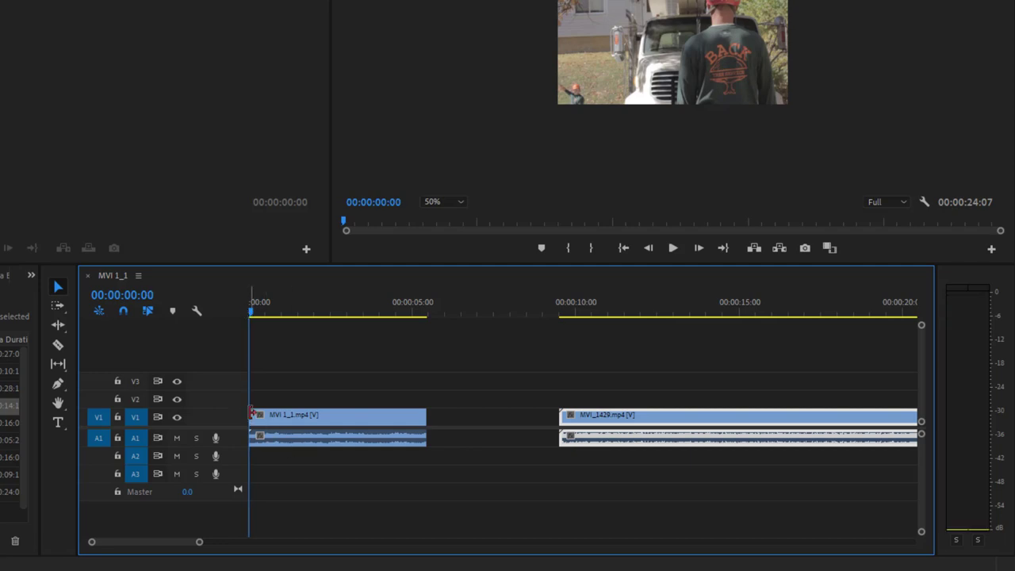
{"action": "left_click_drag", "start_coordinate": [252, 414], "coordinate": [306, 414]}
{"action": "left_click_drag", "start_coordinate": [291, 308], "coordinate": [226, 317]}
{"action": "left_click_drag", "start_coordinate": [392, 416], "coordinate": [333, 418]}
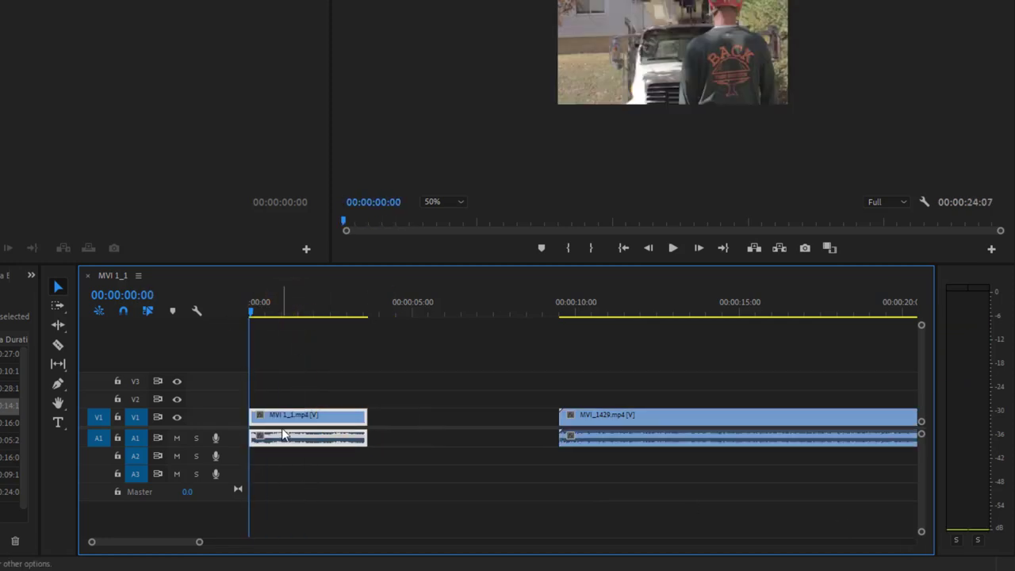
Move MVI_1429.mp4 earlier to about 5 seconds and trim both ends so it spans about 10.6 to 15.3 seconds.
{"action": "left_click_drag", "start_coordinate": [712, 420], "coordinate": [571, 419]}
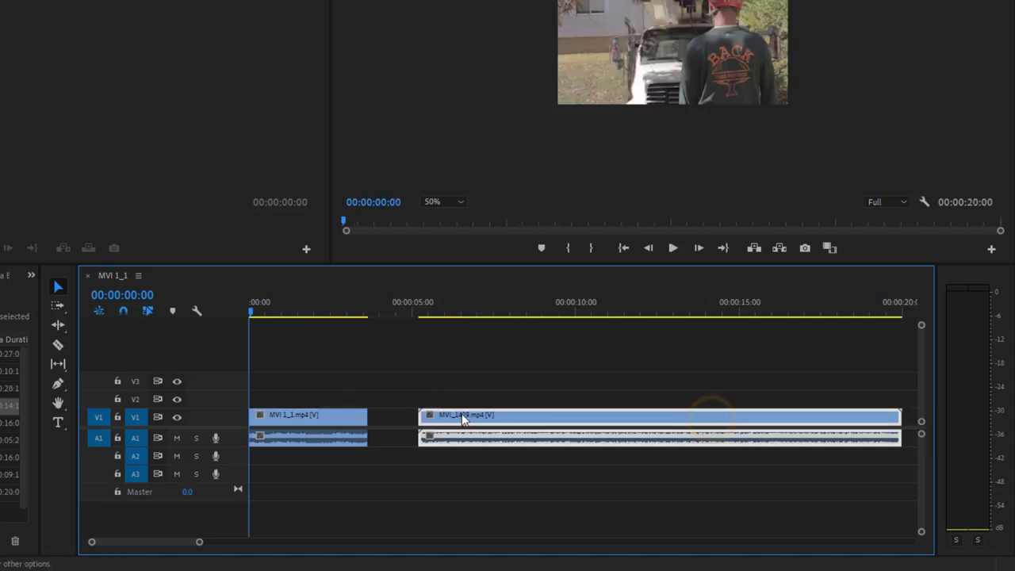
{"action": "left_click_drag", "start_coordinate": [418, 416], "coordinate": [595, 416]}
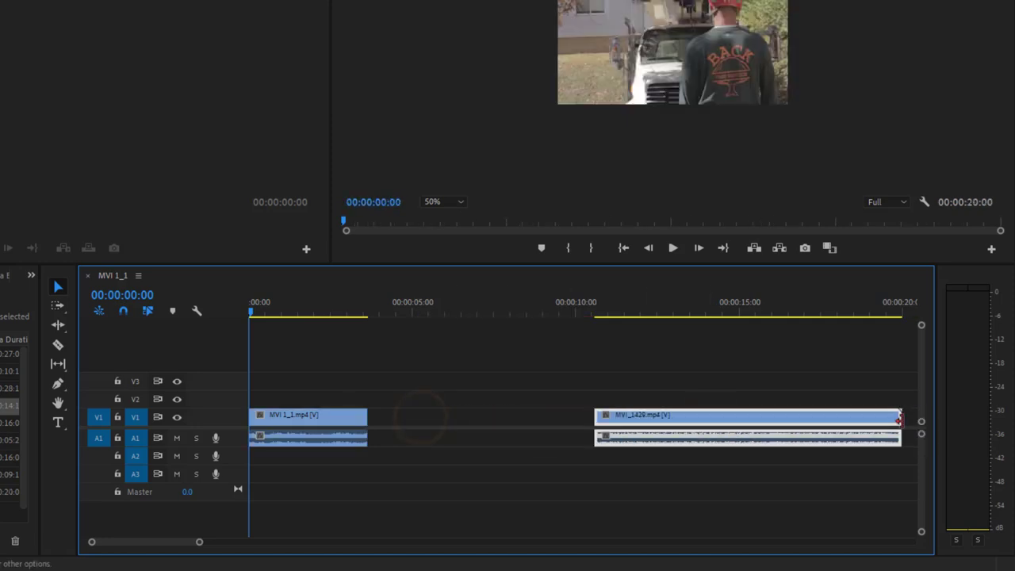
{"action": "left_click_drag", "start_coordinate": [900, 419], "coordinate": [748, 418]}
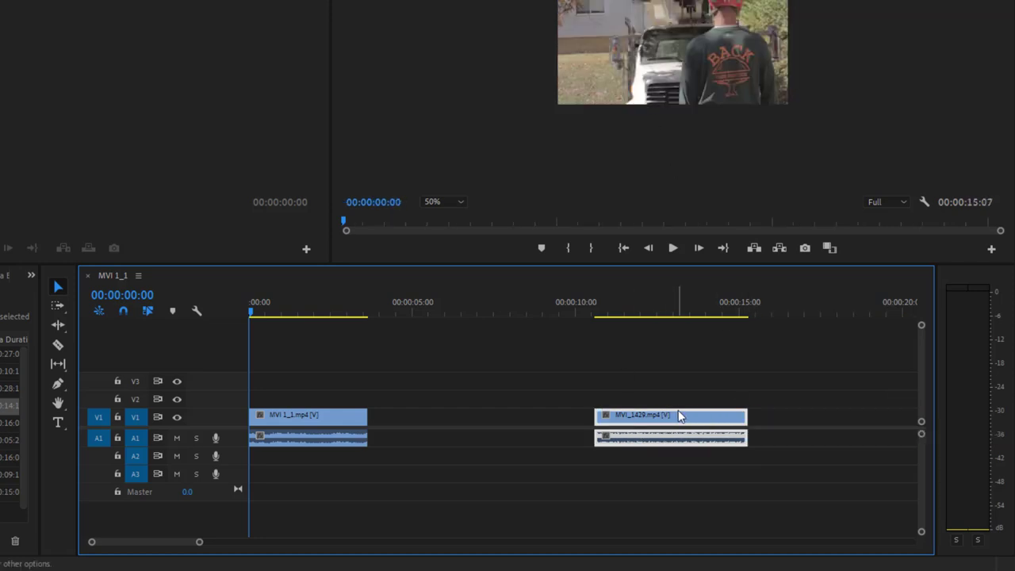
Move MVI_1429.mp4 directly against the end of MVI 1_1.mp4 and trim its end to about 00:00:07:21.
{"action": "left_click_drag", "start_coordinate": [679, 414], "coordinate": [453, 420]}
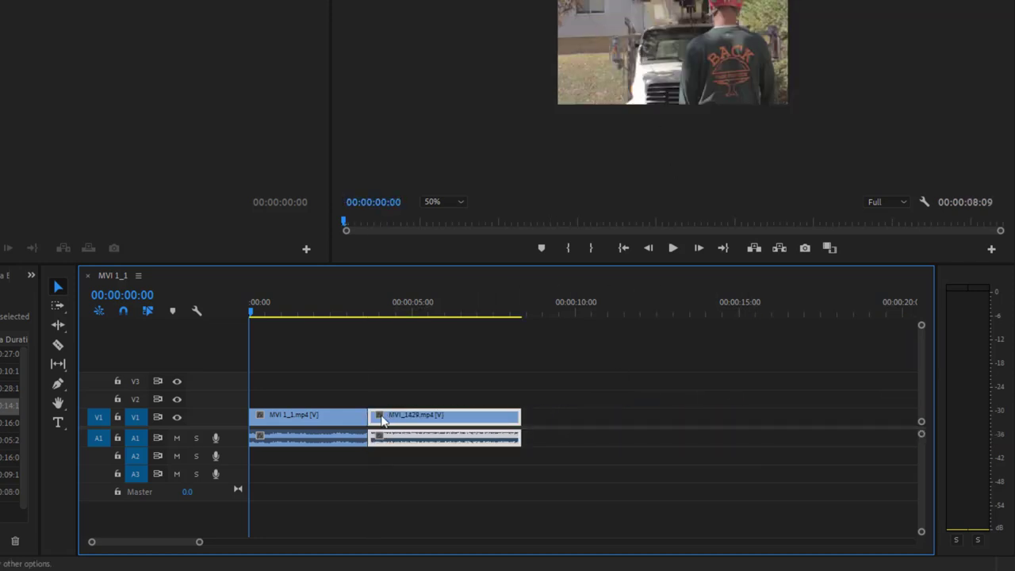
{"action": "left_click_drag", "start_coordinate": [523, 418], "coordinate": [503, 434]}
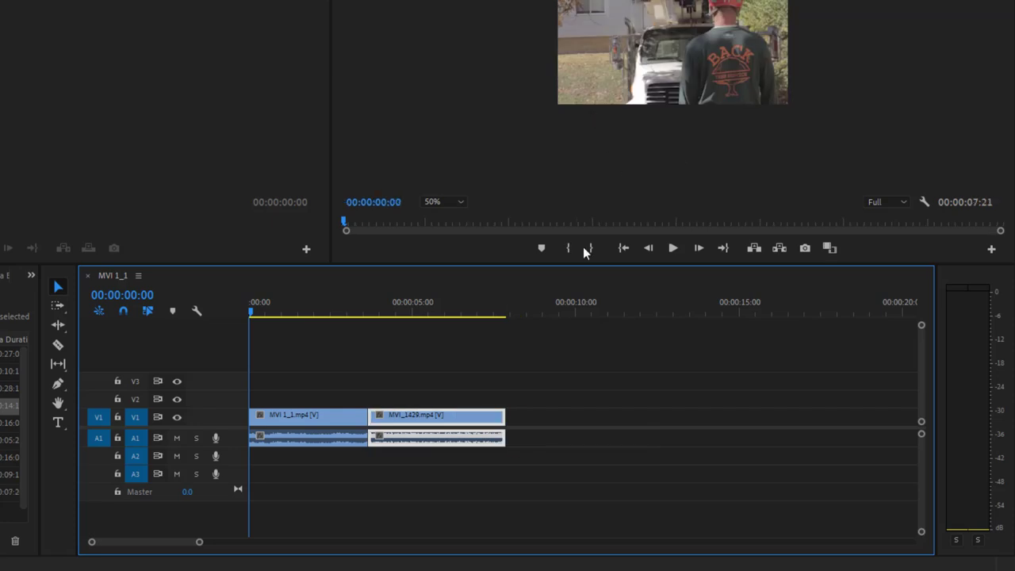
Delete MVI_1429.mp4 and MVI 1_1.mp4 from the timeline, leaving the sequence empty.
{"action": "left_click", "coordinate": [329, 417]}
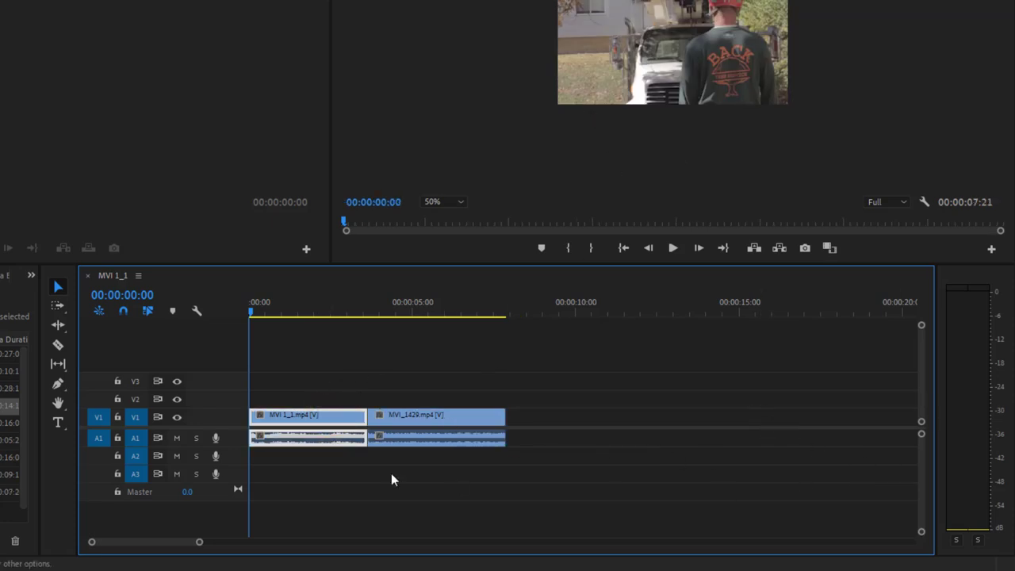
{"action": "left_click", "coordinate": [405, 418]}
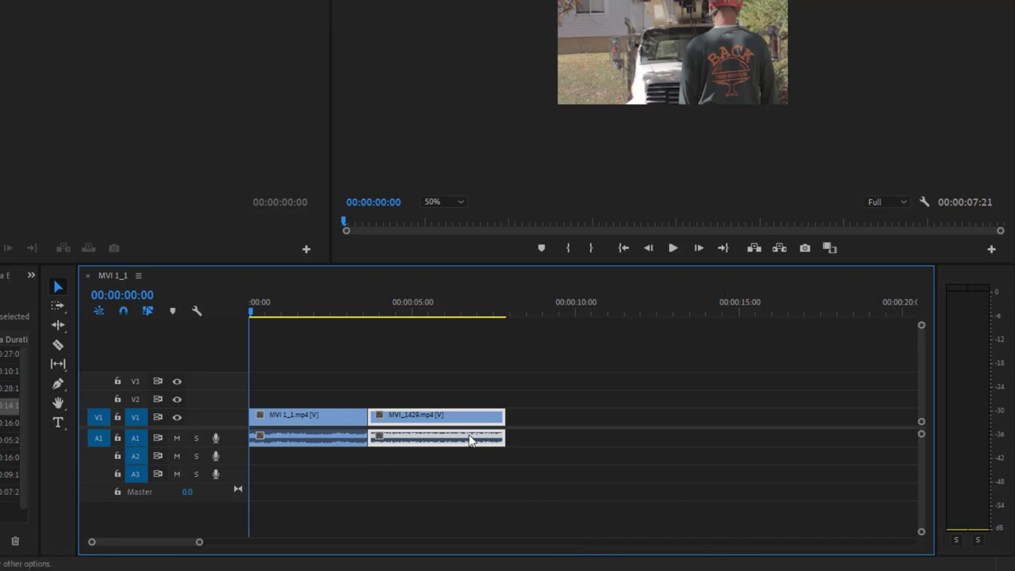
{"action": "left_click", "coordinate": [479, 418]}
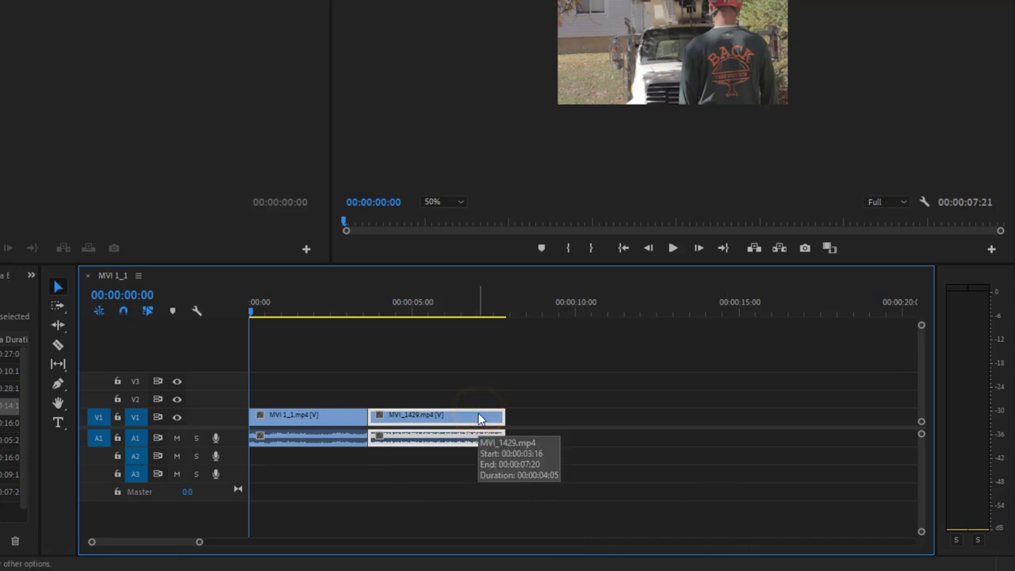
{"action": "key", "text": "Delete"}
{"action": "left_click", "coordinate": [284, 421]}
{"action": "key", "text": "Delete"}
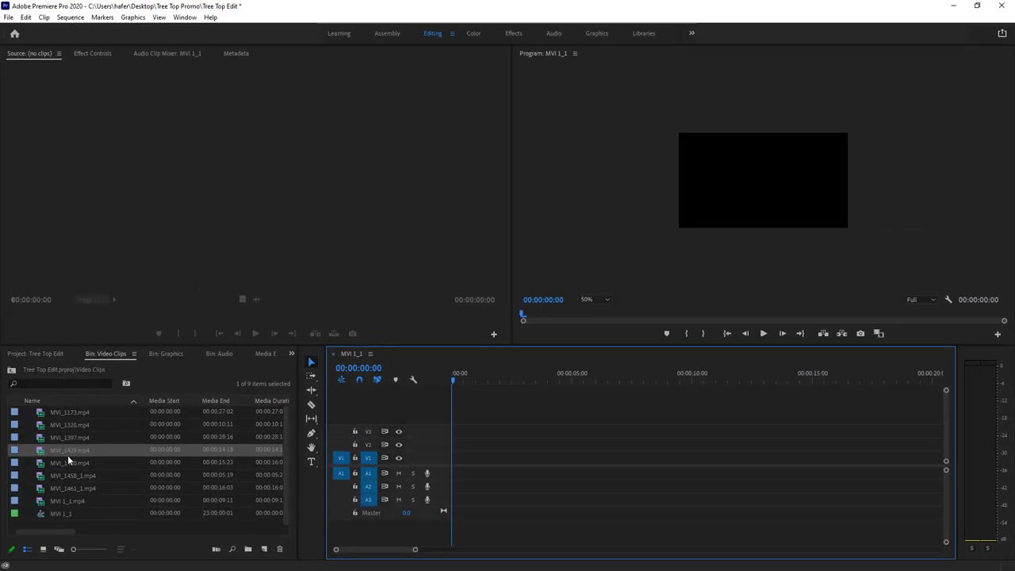
Assign the Violet label to MVI_1320.mp4 and the Yellow label to MVI_1397.mp4 in the Video Clips bin.
{"action": "left_click", "coordinate": [73, 411]}
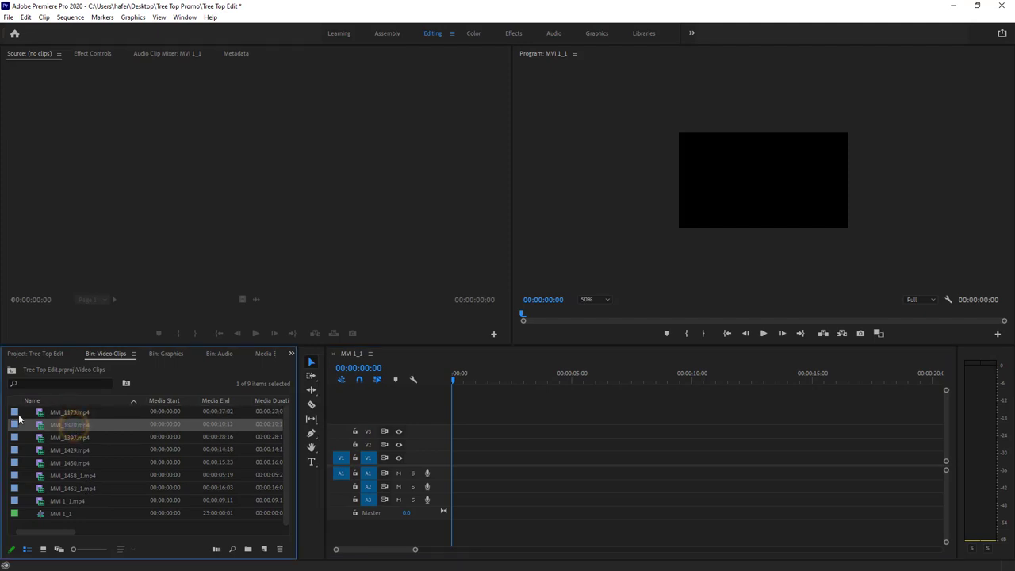
{"action": "right_click", "coordinate": [75, 426]}
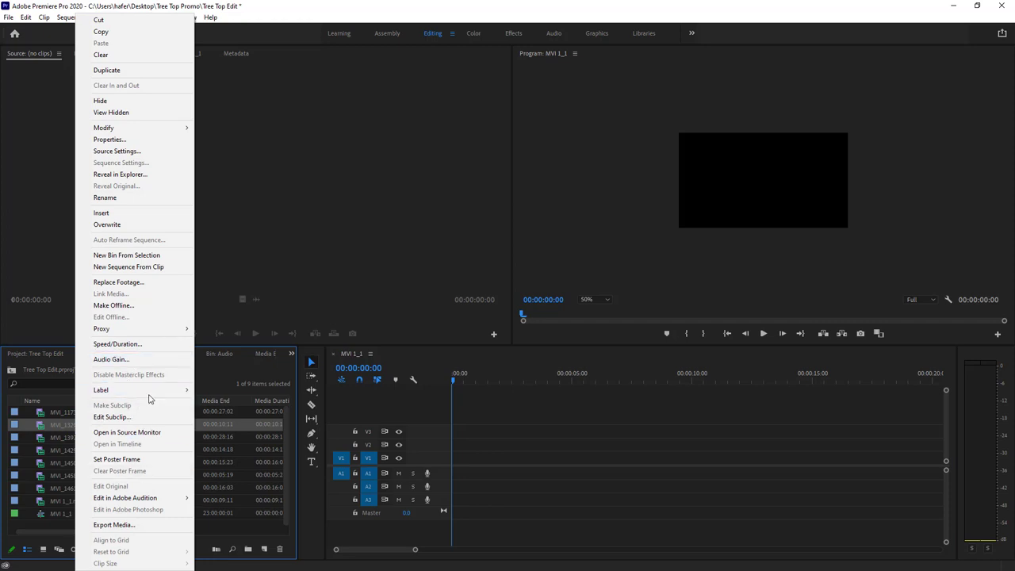
{"action": "mouse_move", "coordinate": [148, 393]}
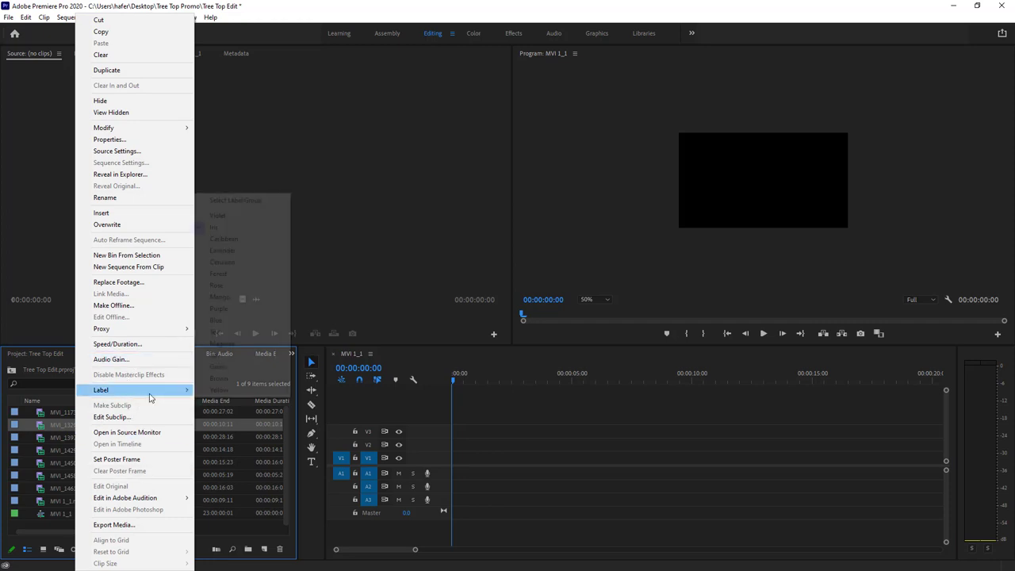
{"action": "left_click", "coordinate": [231, 221]}
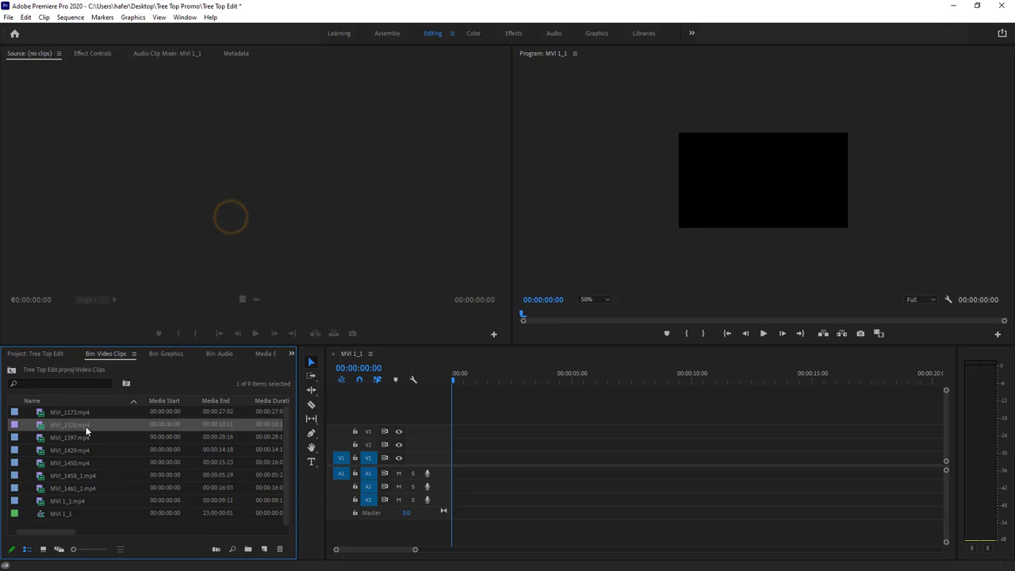
{"action": "right_click", "coordinate": [63, 441]}
{"action": "mouse_move", "coordinate": [105, 391]}
{"action": "left_click", "coordinate": [205, 389]}
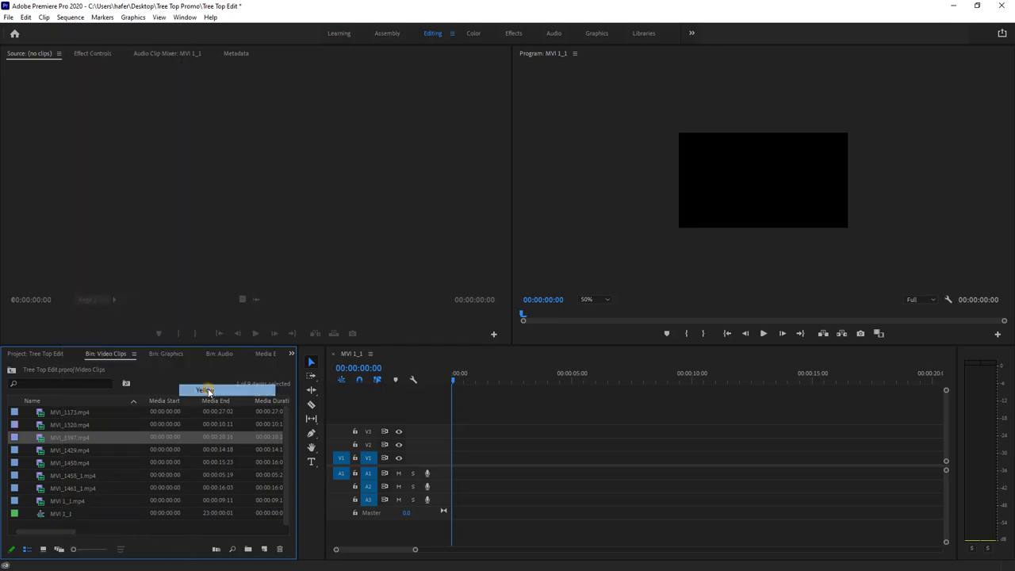
Assign the Brown label to MVI_1429.mp4 and the Mango label to MVI_1450.mp4.
{"action": "right_click", "coordinate": [73, 451]}
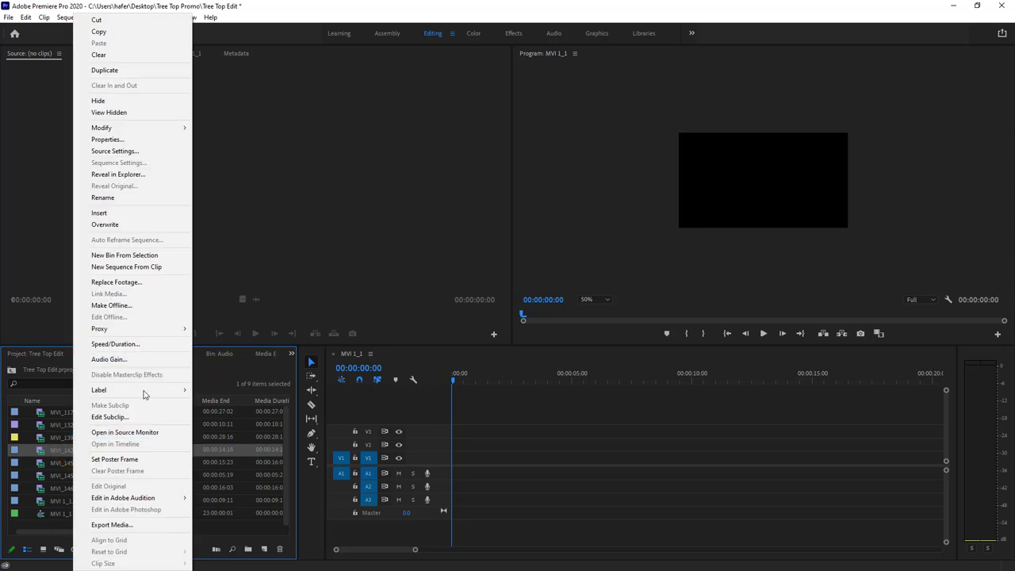
{"action": "mouse_move", "coordinate": [149, 393]}
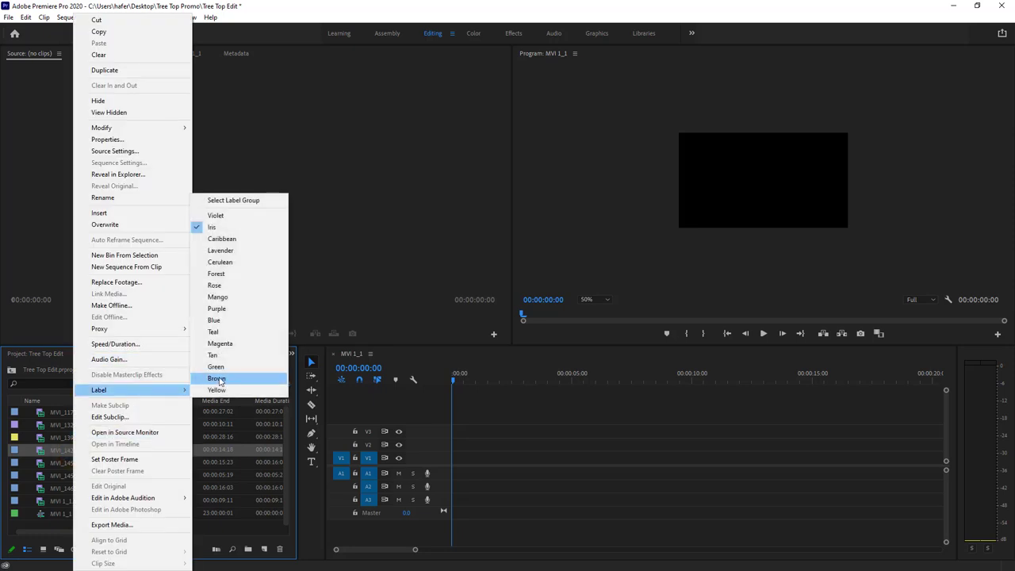
{"action": "left_click", "coordinate": [219, 380]}
{"action": "right_click", "coordinate": [72, 464]}
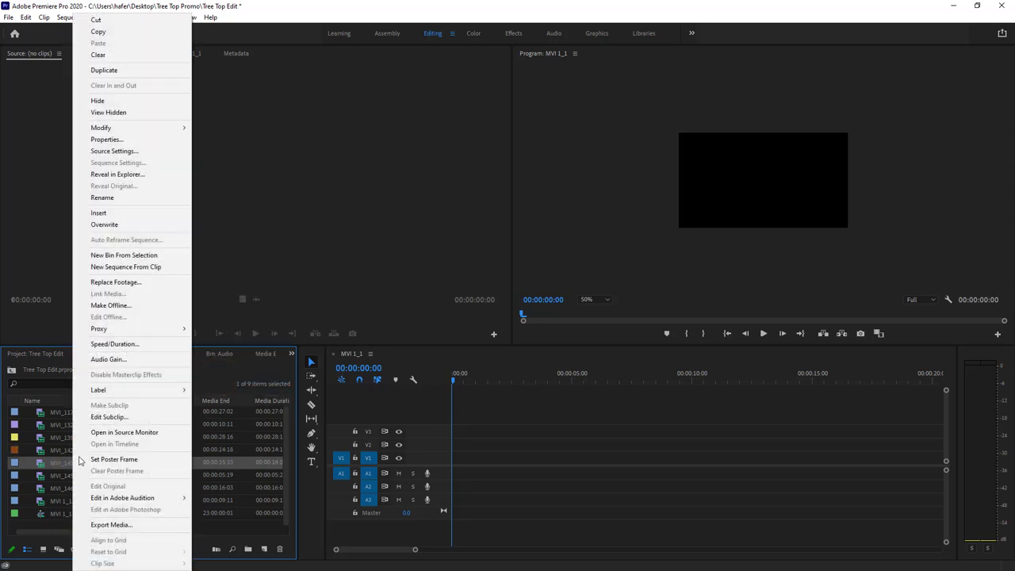
{"action": "mouse_move", "coordinate": [111, 389]}
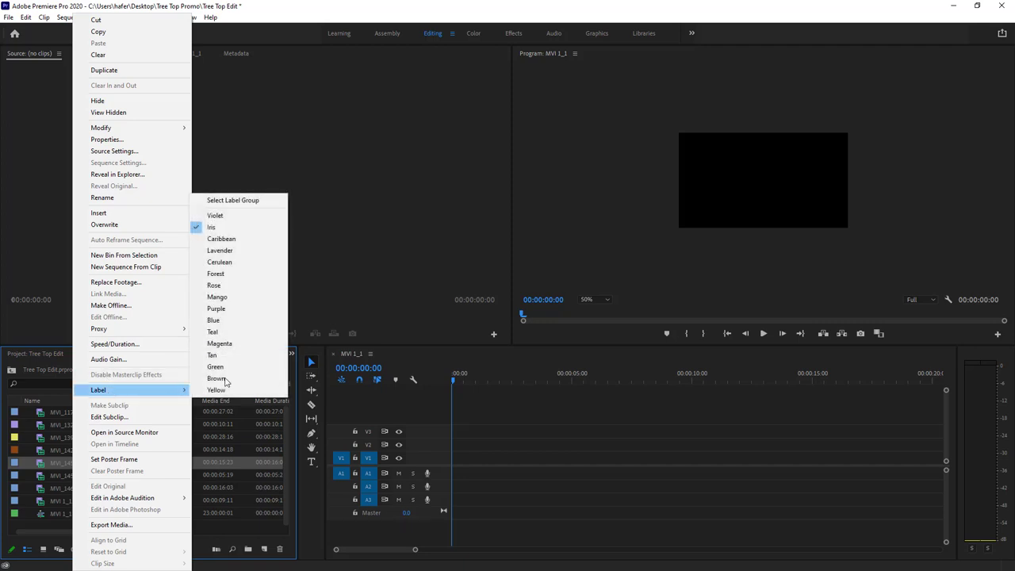
{"action": "left_click", "coordinate": [218, 297]}
Assign the Forest label to MVI_1458_1.mp4.
{"action": "right_click", "coordinate": [96, 476]}
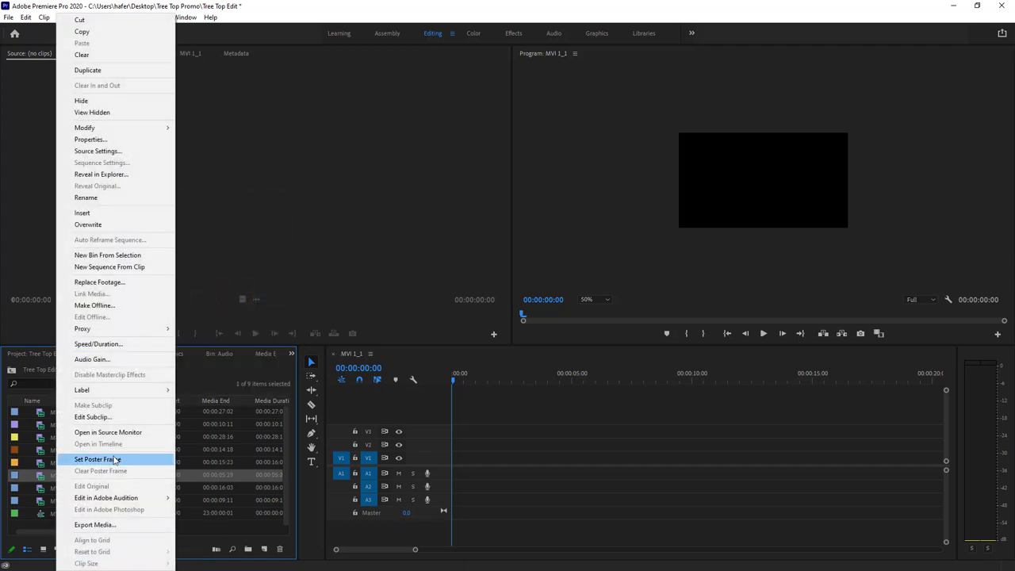
{"action": "mouse_move", "coordinate": [141, 389]}
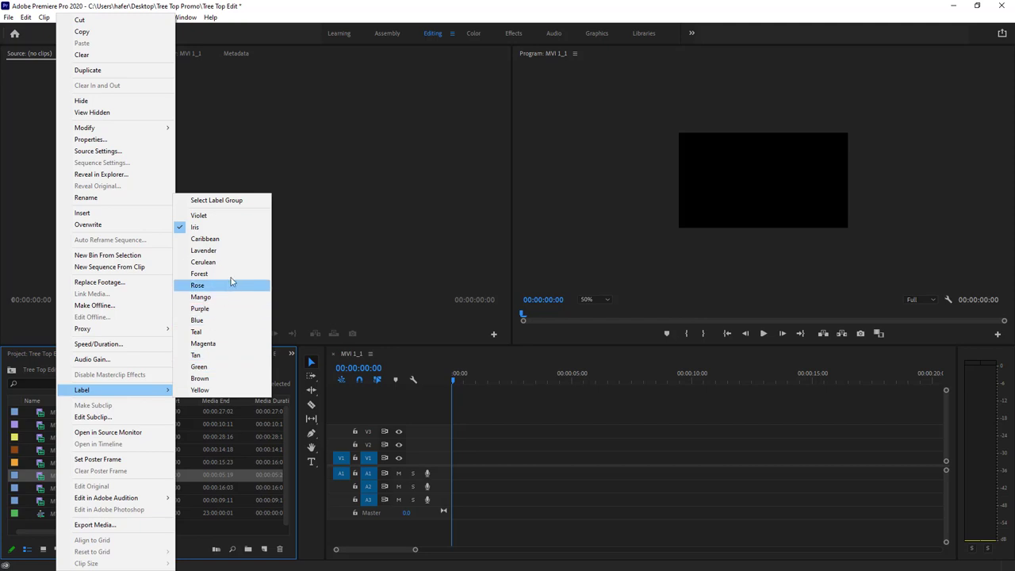
{"action": "left_click", "coordinate": [232, 274]}
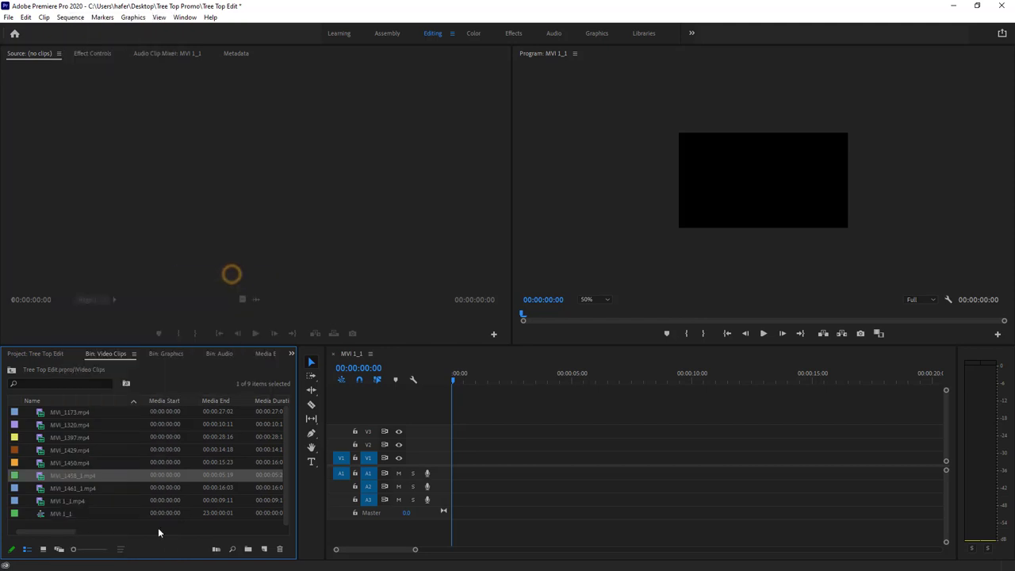
Assign the Caribbean label to MVI_1461_1.mp4 and the Tan label to MVI 1_1.mp4 in the Video Clips bin.
{"action": "right_click", "coordinate": [70, 488]}
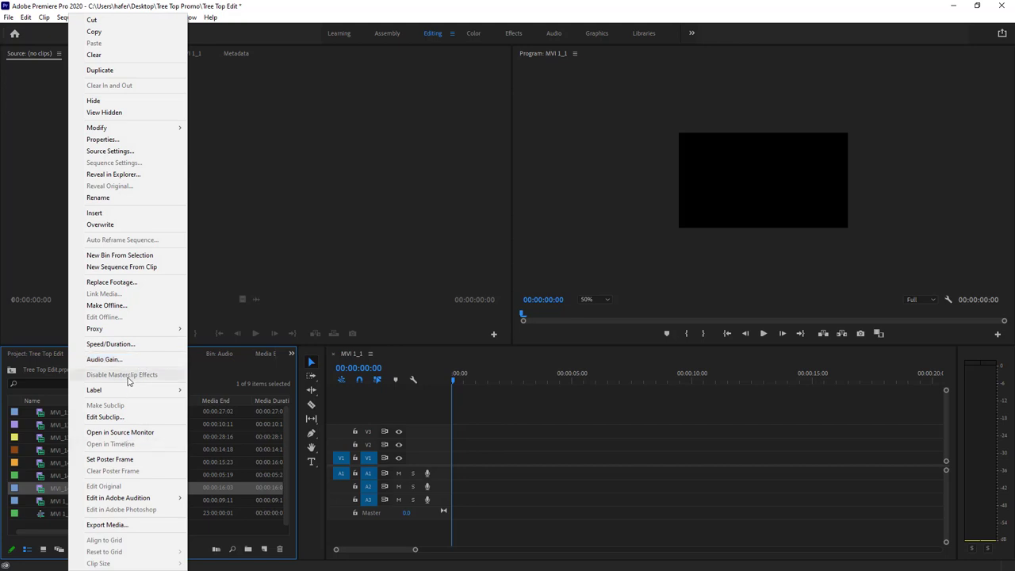
{"action": "mouse_move", "coordinate": [133, 392]}
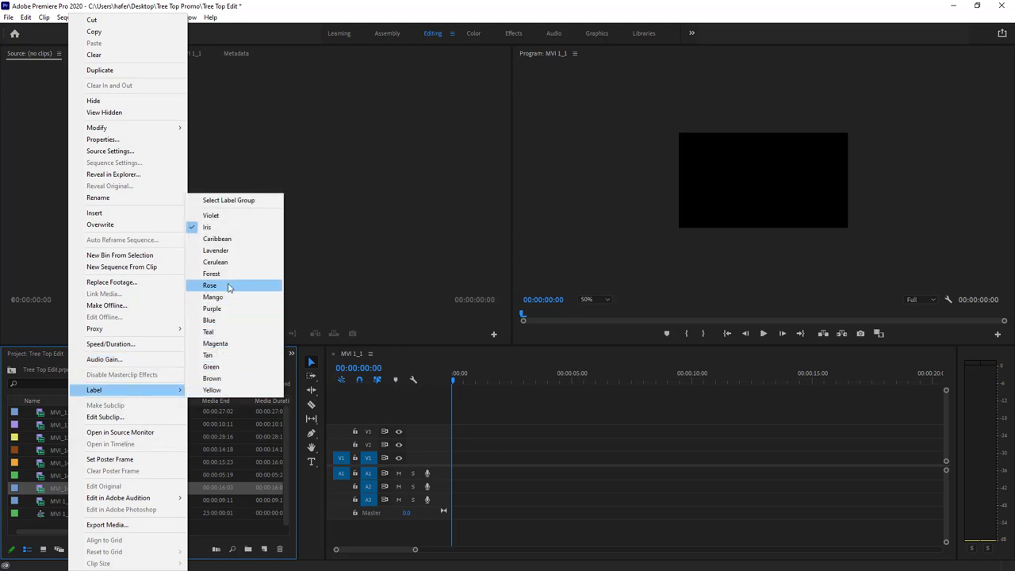
{"action": "left_click", "coordinate": [241, 239]}
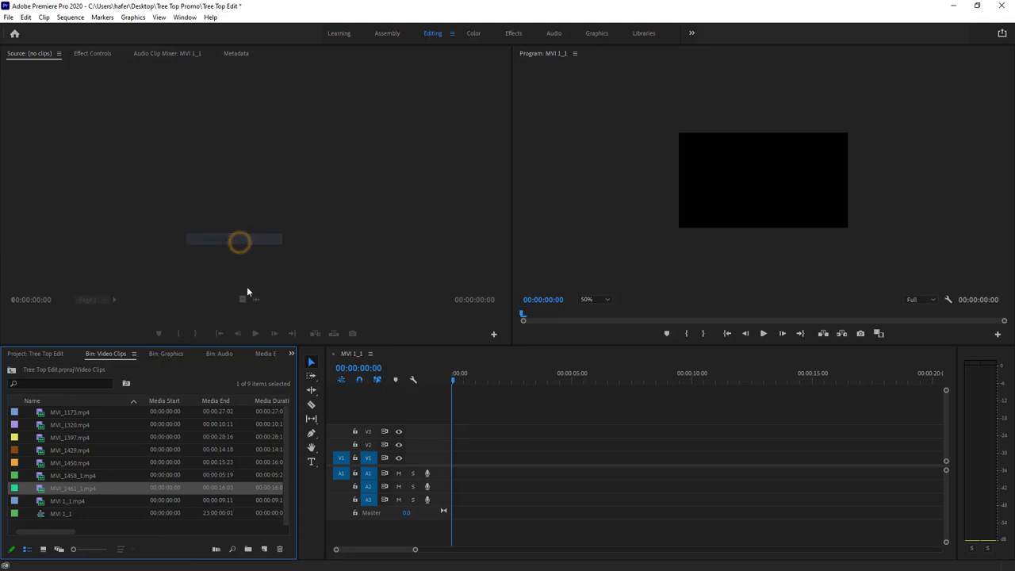
{"action": "right_click", "coordinate": [76, 498]}
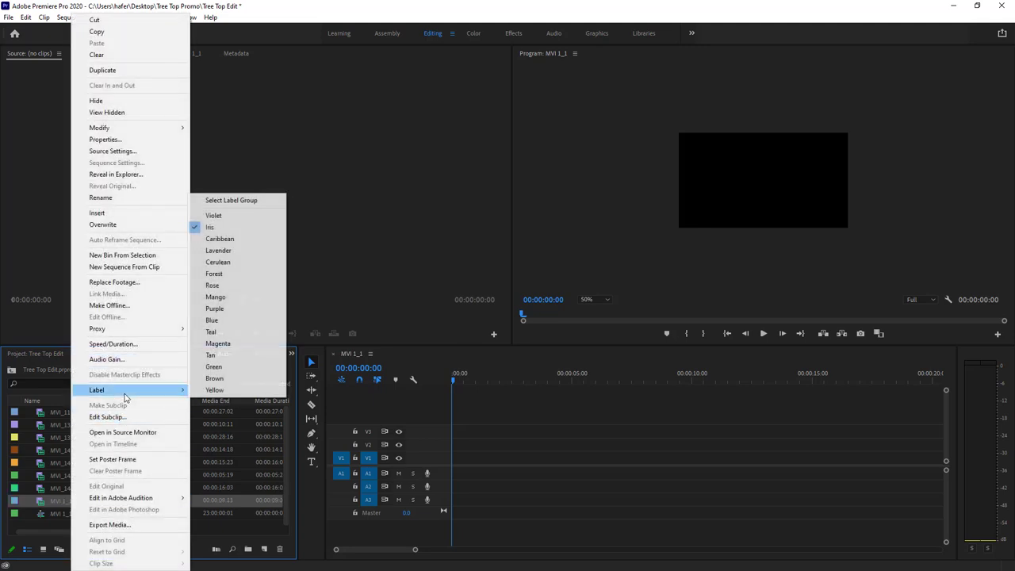
{"action": "left_click", "coordinate": [263, 357]}
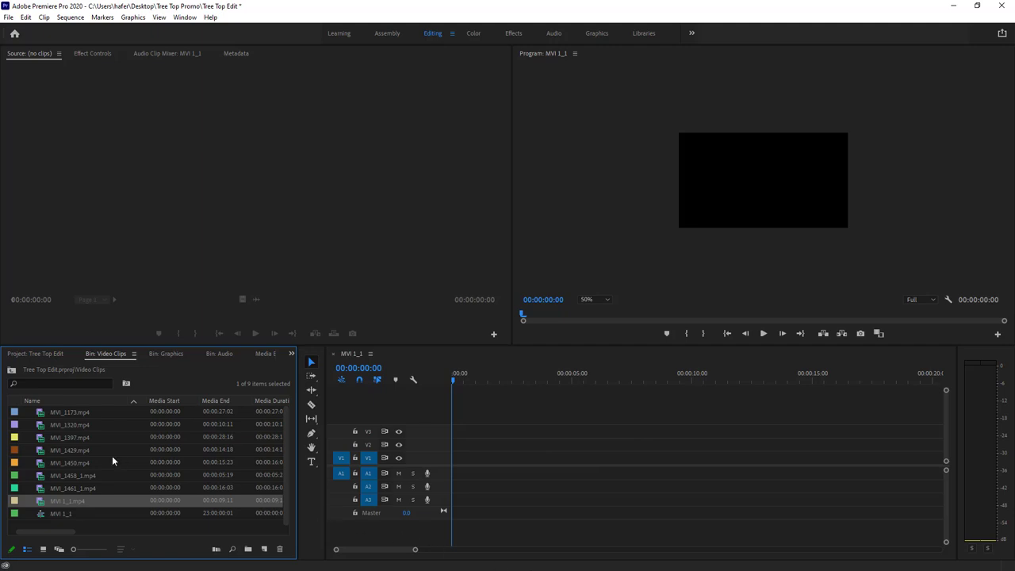
Load MVI_1173.mp4 into the Source Monitor and review its footage by playing, pausing and reversing playback.
{"action": "double_click", "coordinate": [83, 415]}
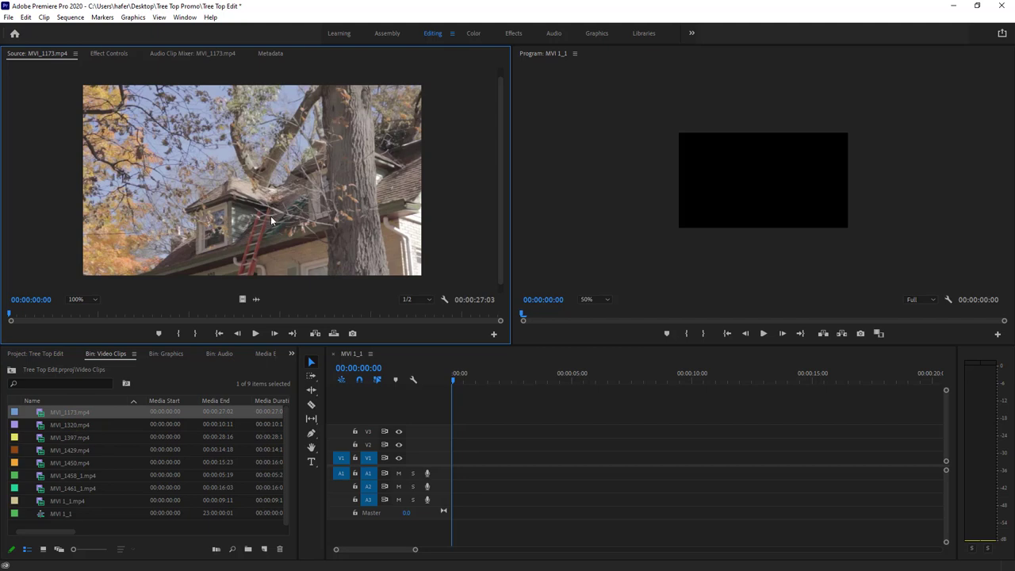
{"action": "key", "text": "space"}
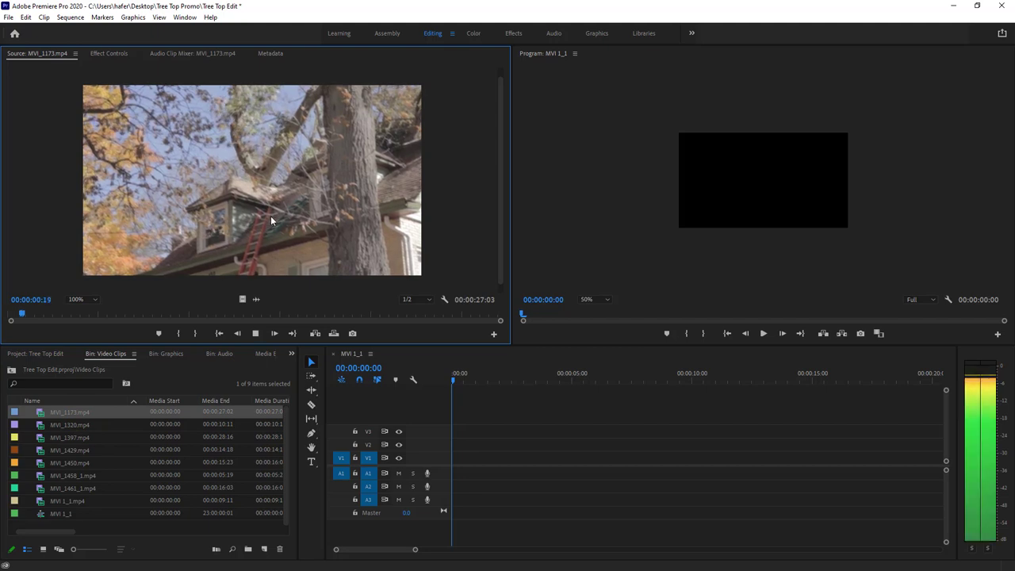
{"action": "key", "text": "space"}
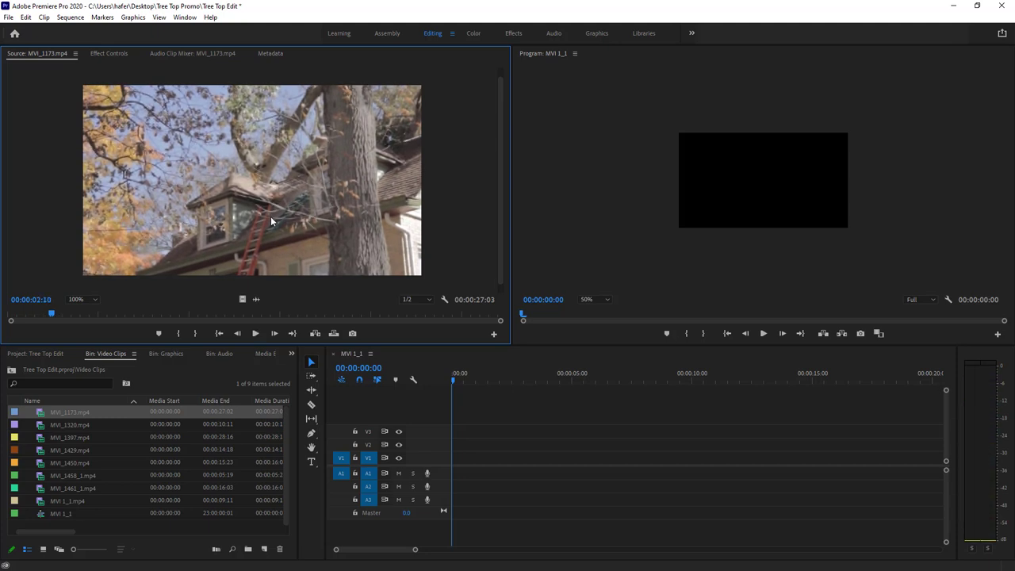
{"action": "key", "text": "space"}
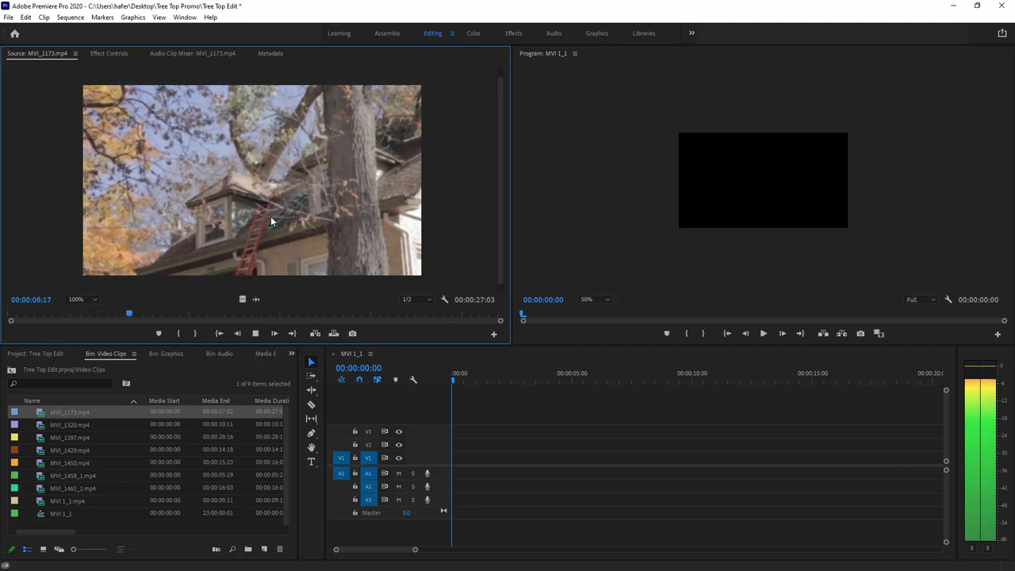
{"action": "key", "text": "space"}
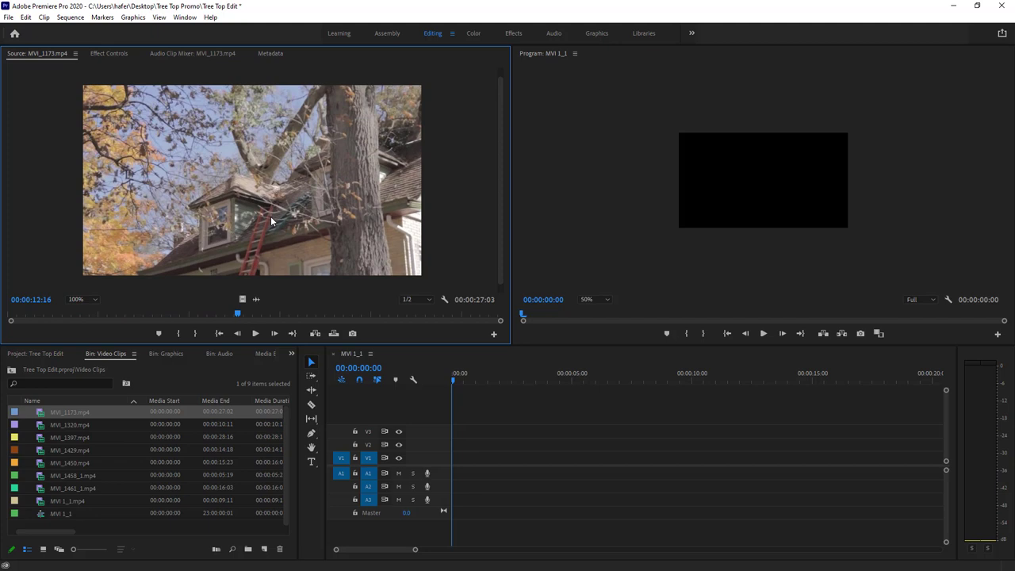
{"action": "key", "text": "j"}
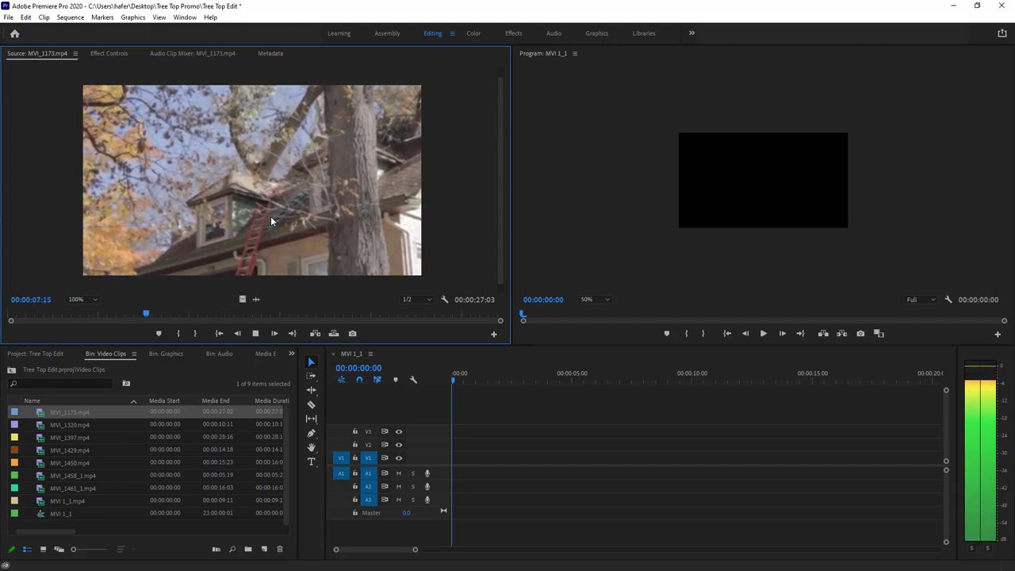
{"action": "key", "text": "k"}
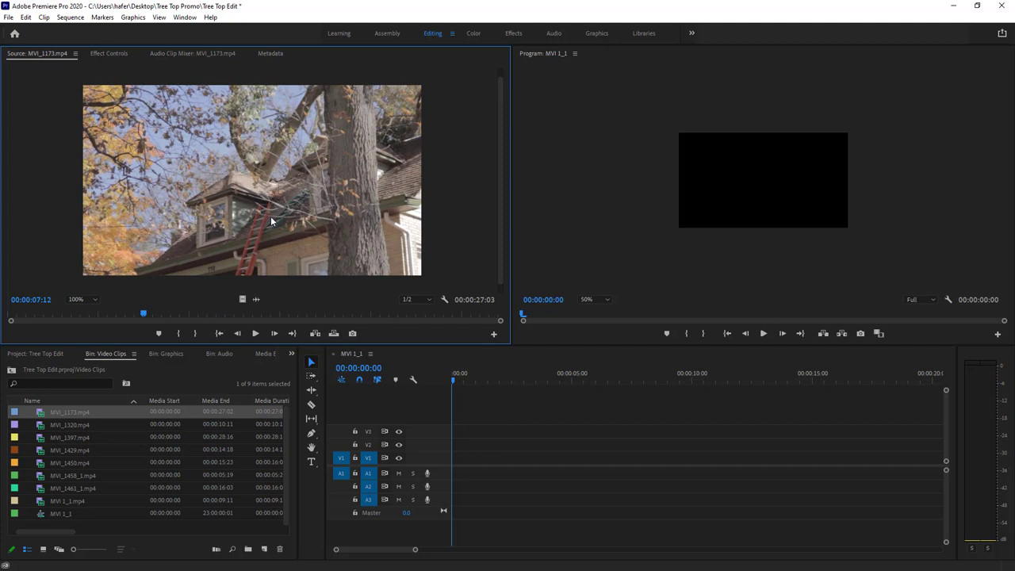
{"action": "key", "text": "l"}
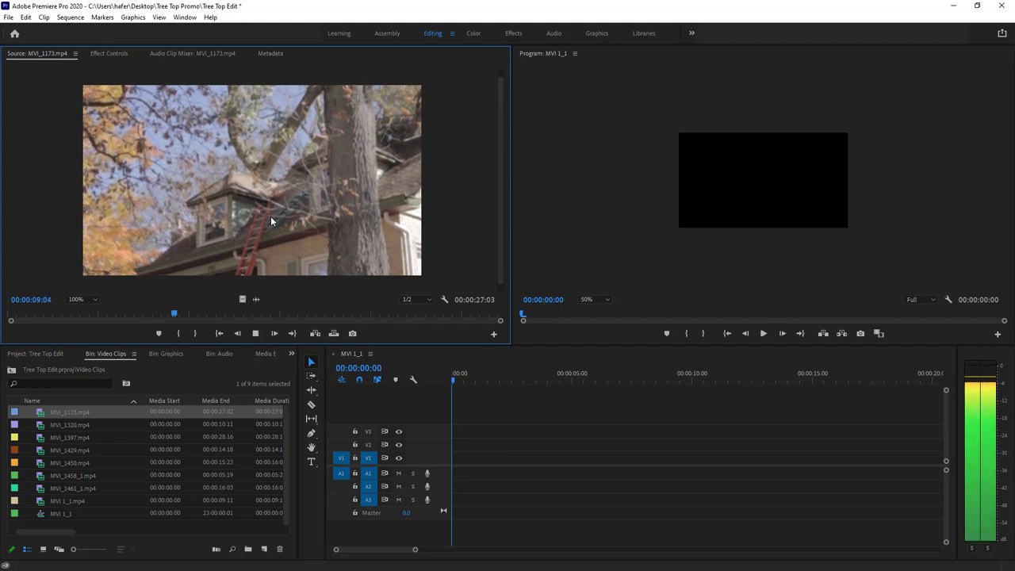
{"action": "key", "text": "j"}
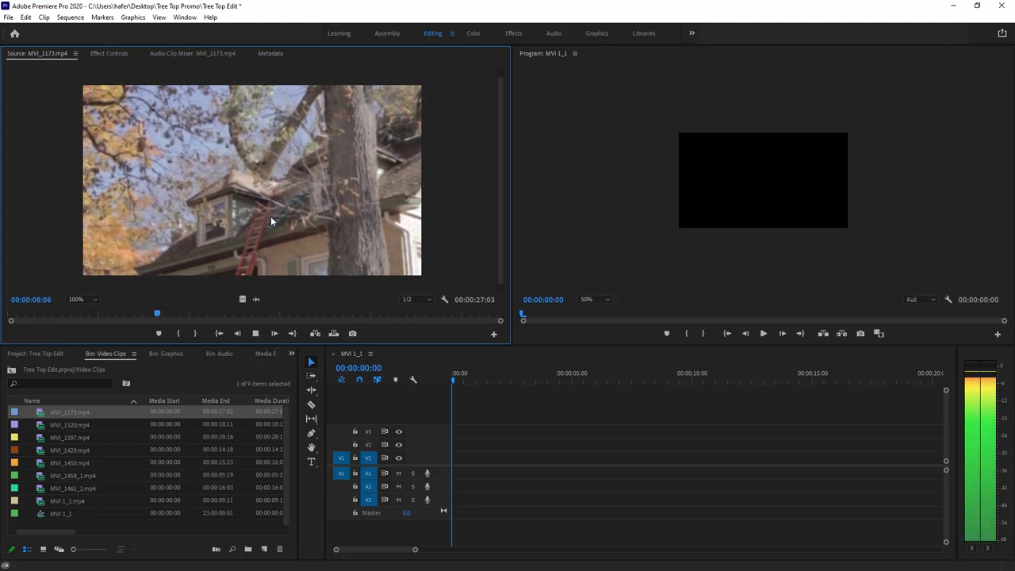
{"action": "key", "text": "k"}
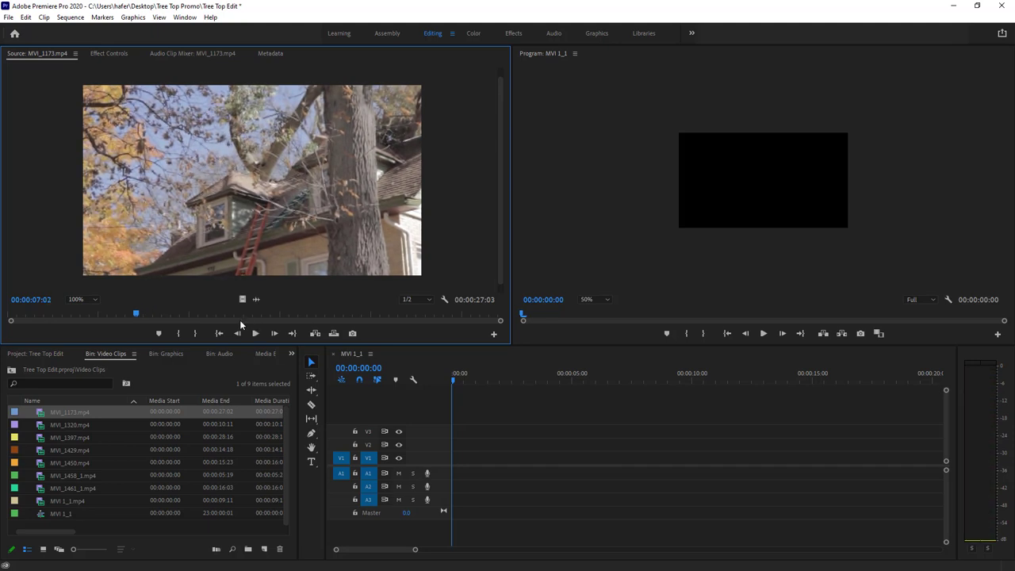
Show the Video Clips bin as thumbnails, and load MVI 1_1.mp4 into the Source Monitor to preview it.
{"action": "left_click", "coordinate": [94, 427]}
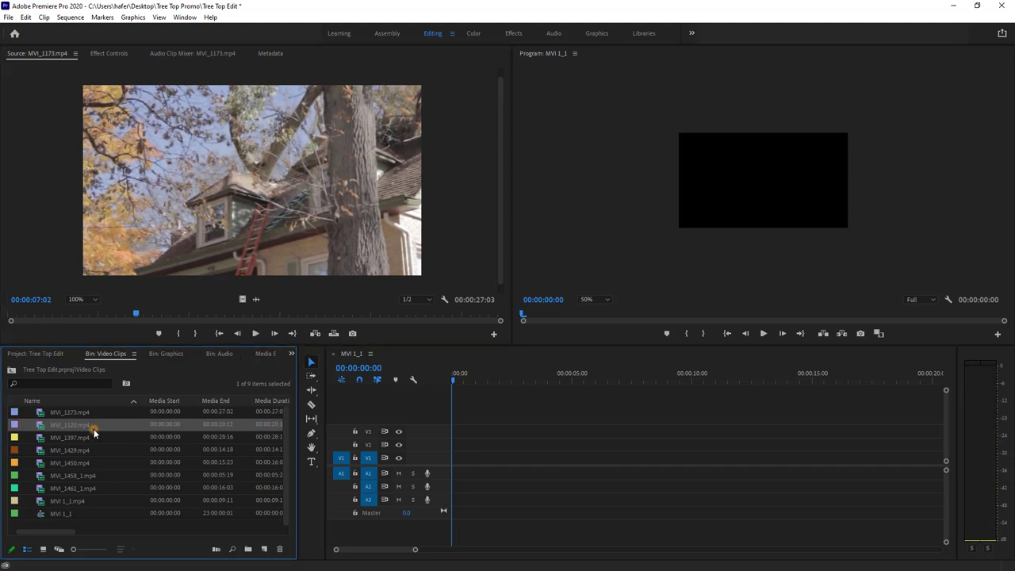
{"action": "left_click", "coordinate": [44, 549]}
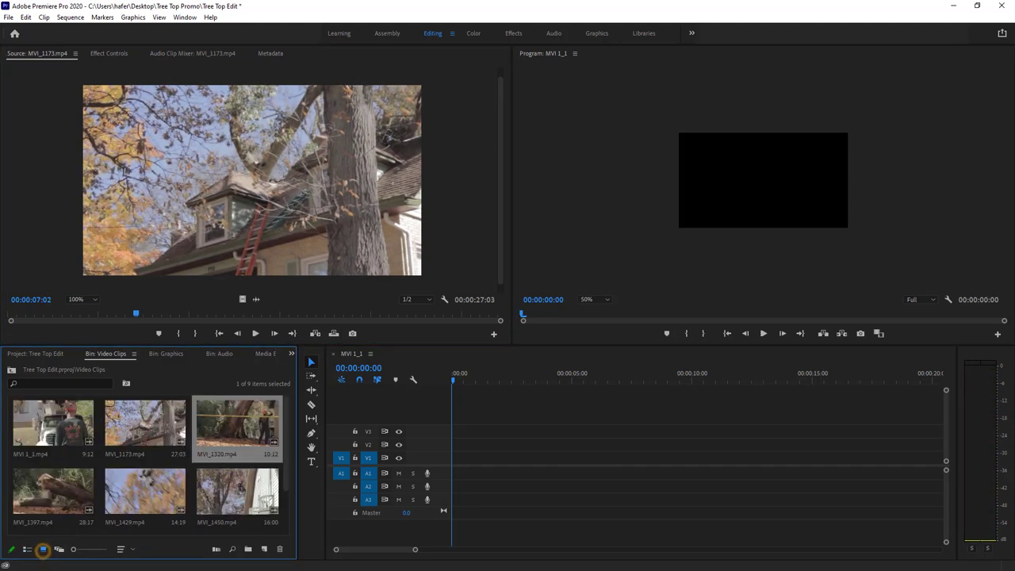
{"action": "left_click", "coordinate": [58, 433]}
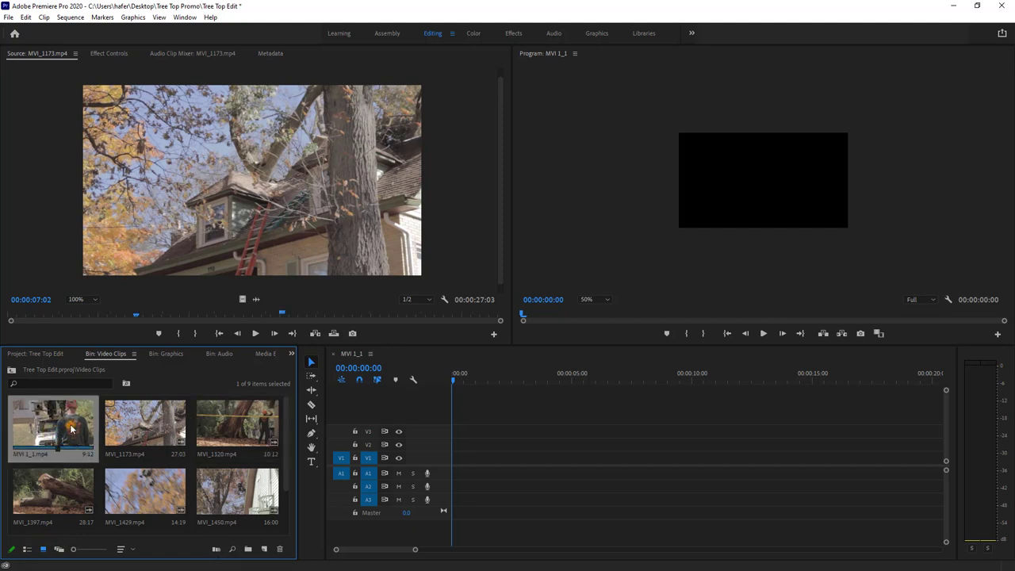
{"action": "double_click", "coordinate": [72, 428]}
{"action": "key", "text": "j"}
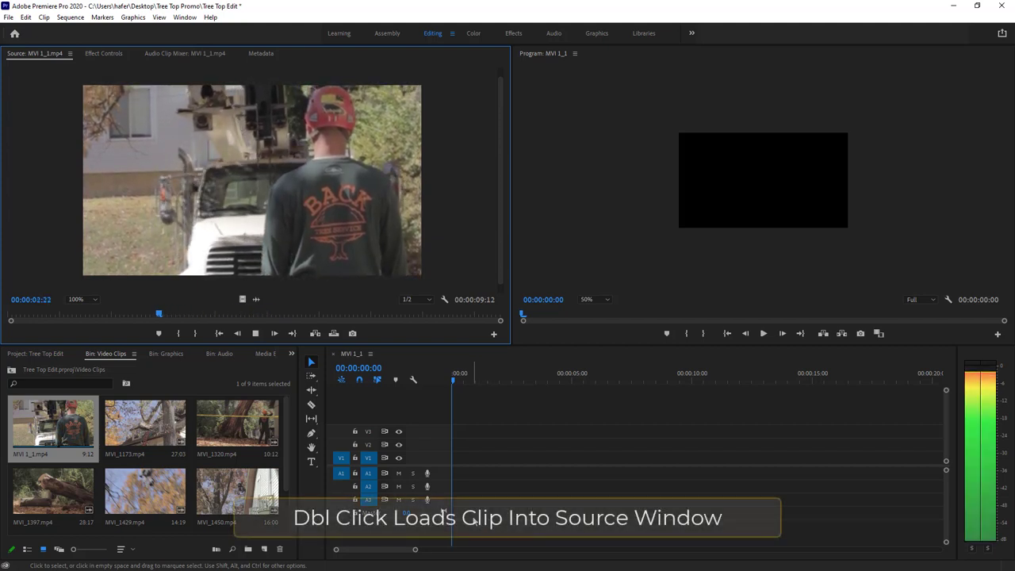
{"action": "key", "text": "k"}
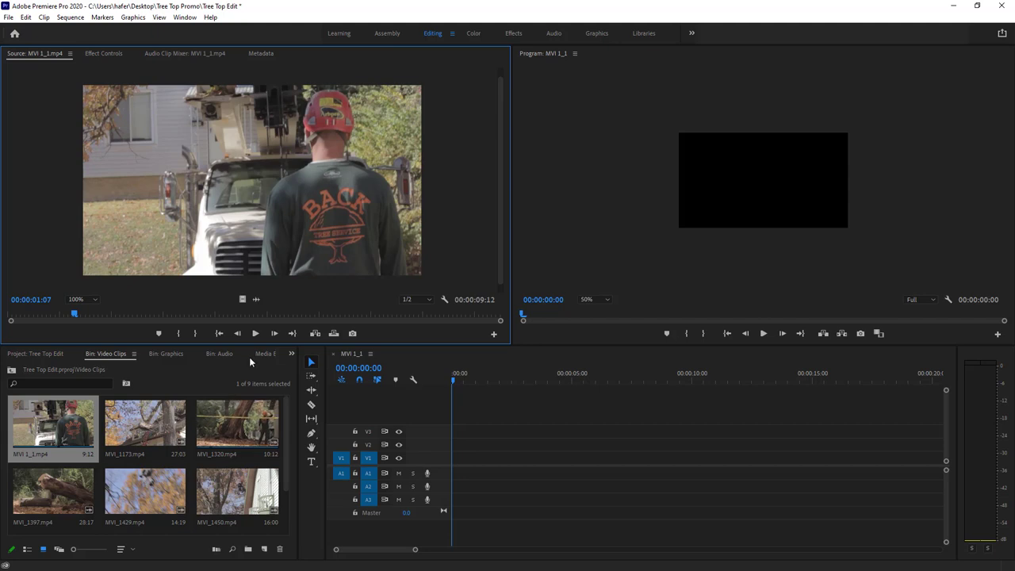
Mark In and Out points on MVI 1_1.mp4 in the Source Monitor, keeping a section about 3:17 long that starts near 00:00:01:12.
{"action": "left_click", "coordinate": [182, 333]}
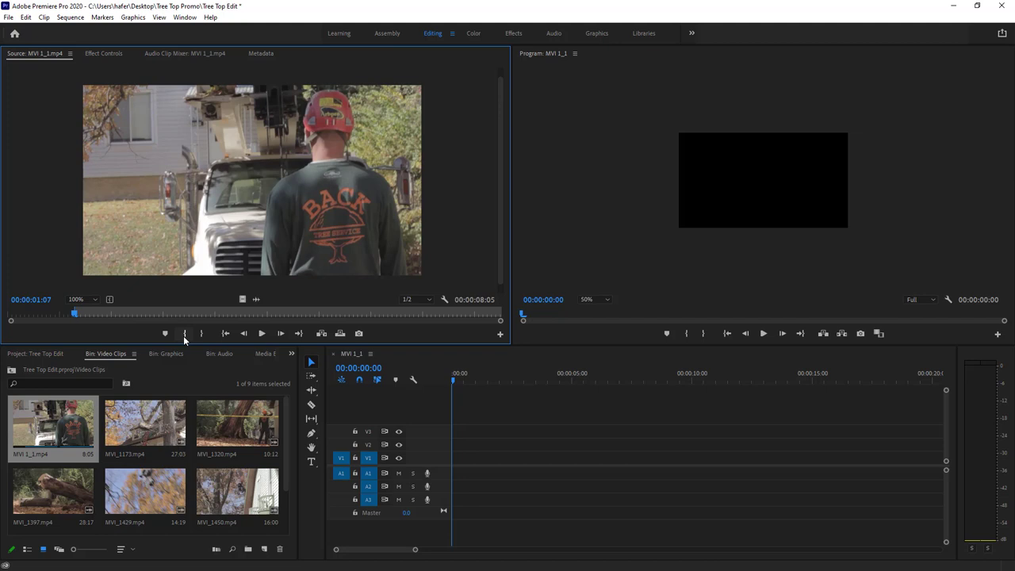
{"action": "key", "text": "ctrl+shift+i"}
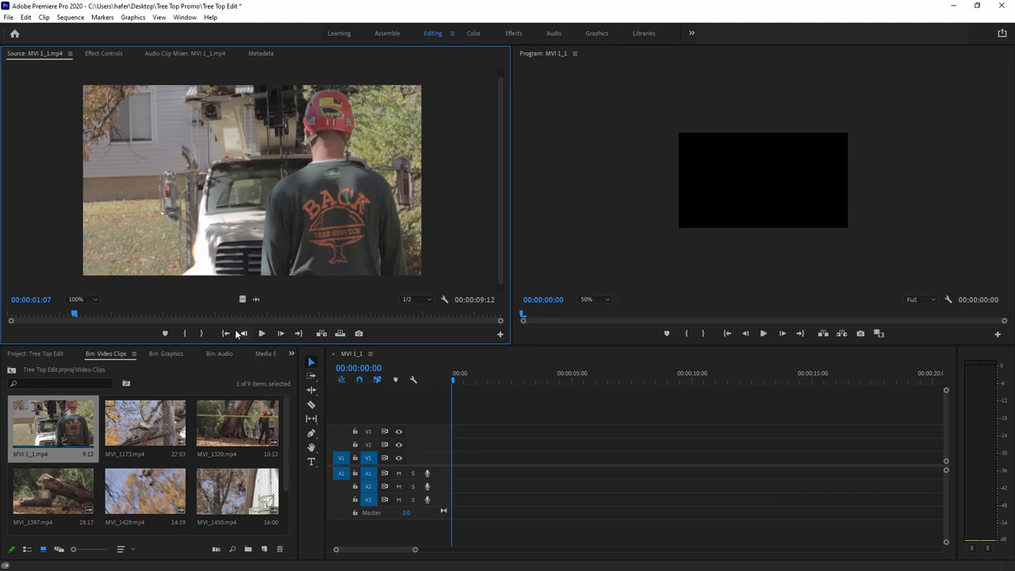
{"action": "key", "text": "j"}
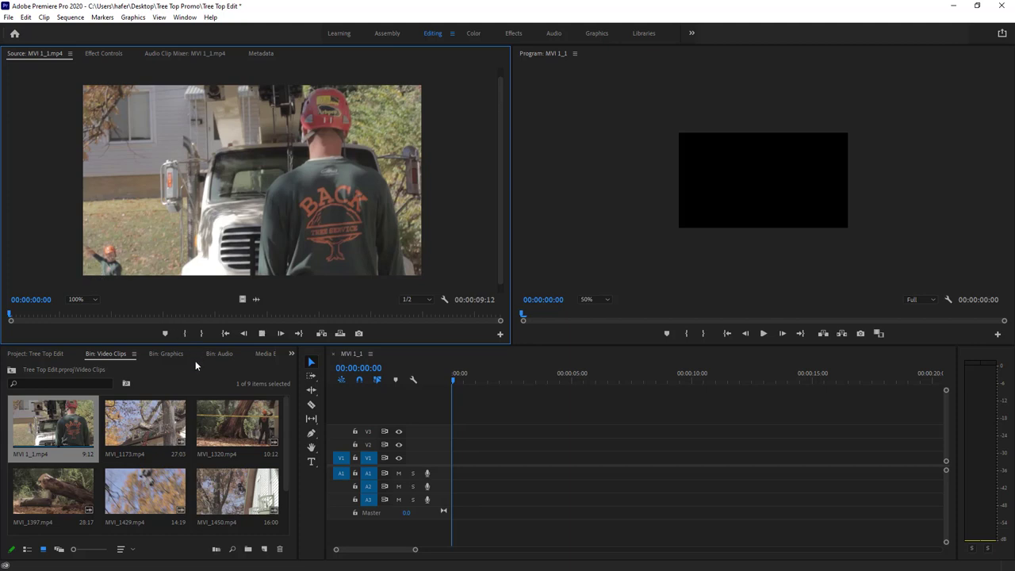
{"action": "key", "text": "l"}
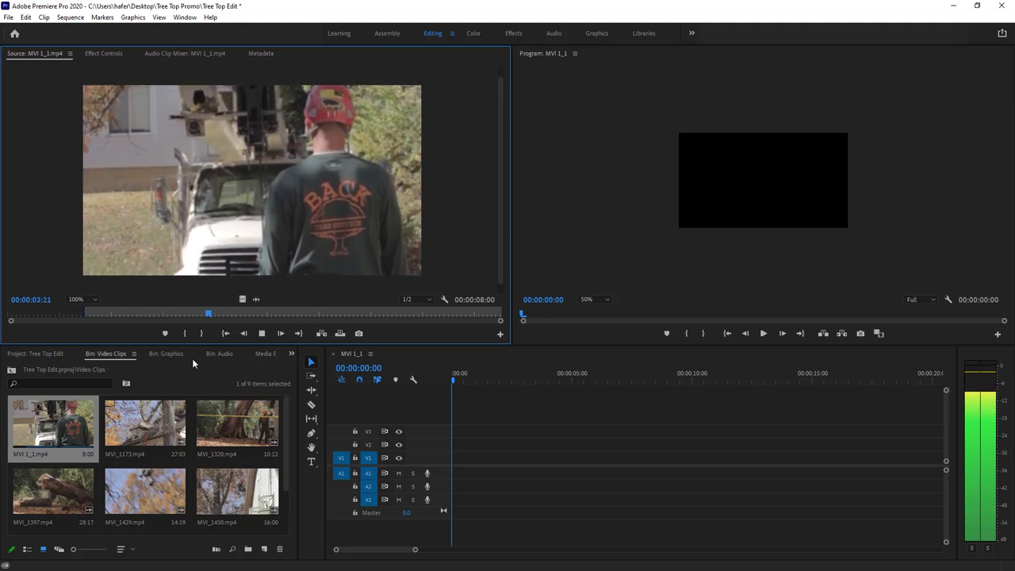
{"action": "key", "text": "o"}
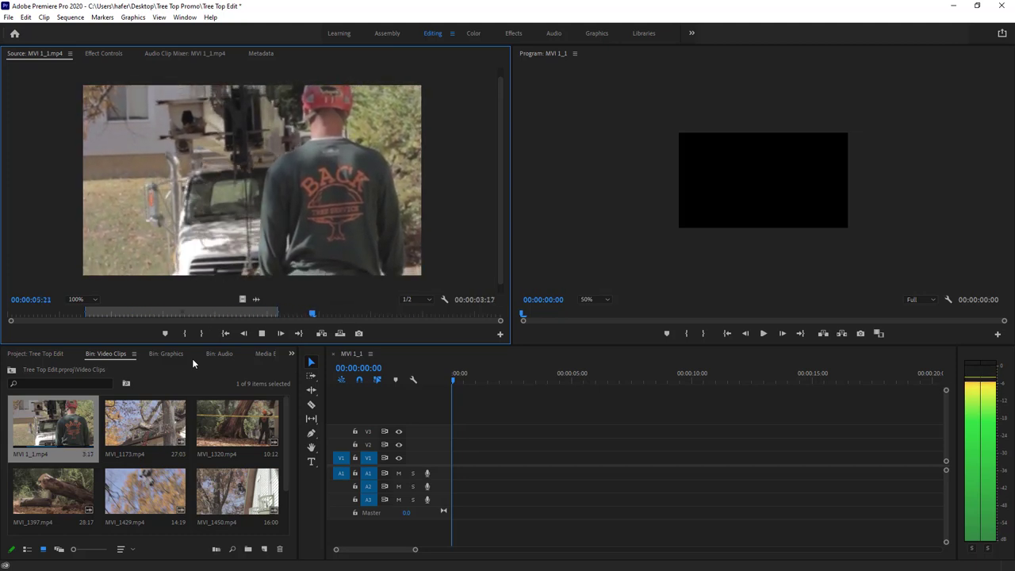
{"action": "key", "text": "k"}
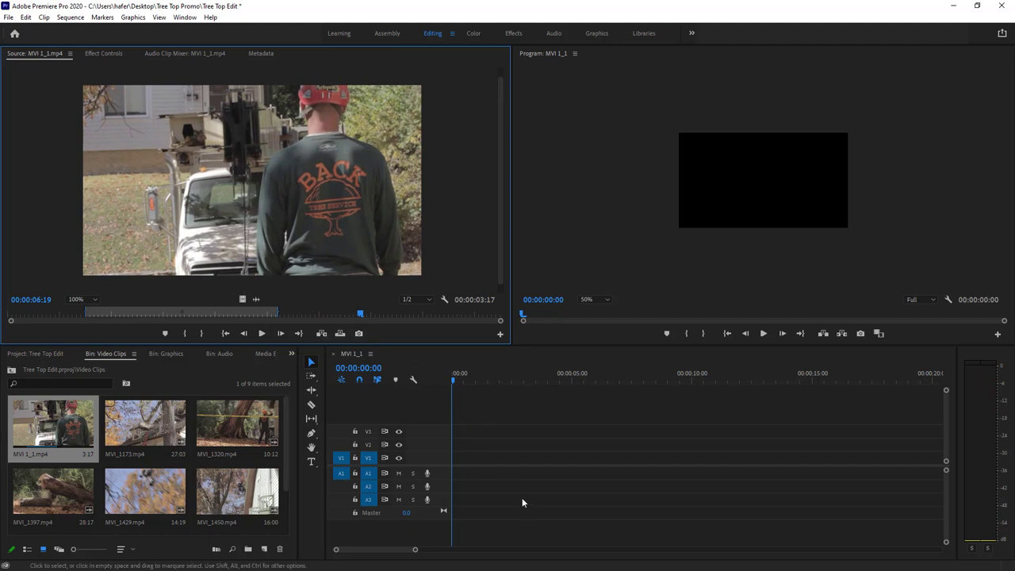
Place the marked section of MVI 1_1.mp4 at the start of V1 and A1, trying its video on V3, and play it back.
{"action": "left_click_drag", "start_coordinate": [241, 190], "coordinate": [456, 468]}
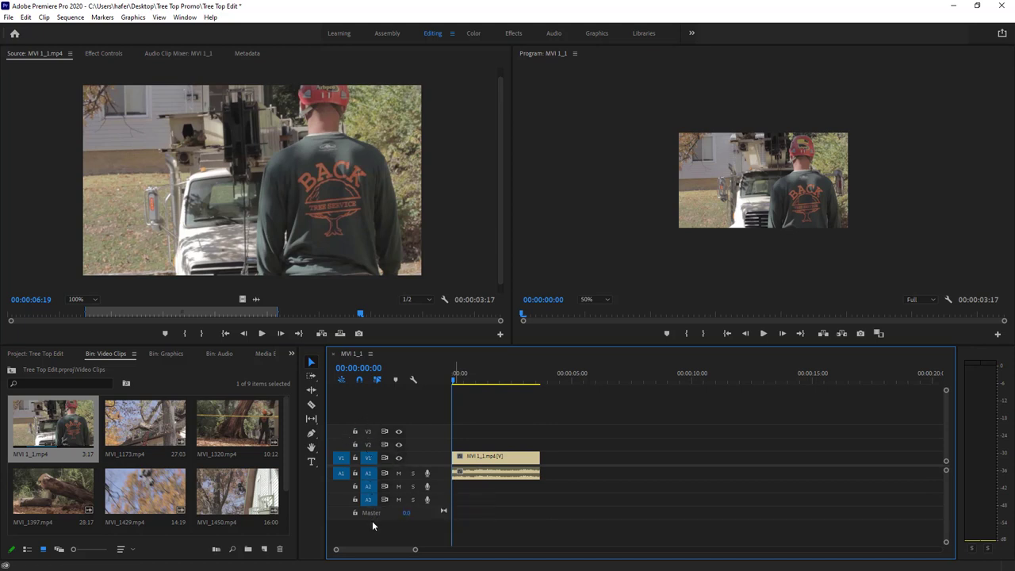
{"action": "left_click_drag", "start_coordinate": [485, 459], "coordinate": [492, 433]}
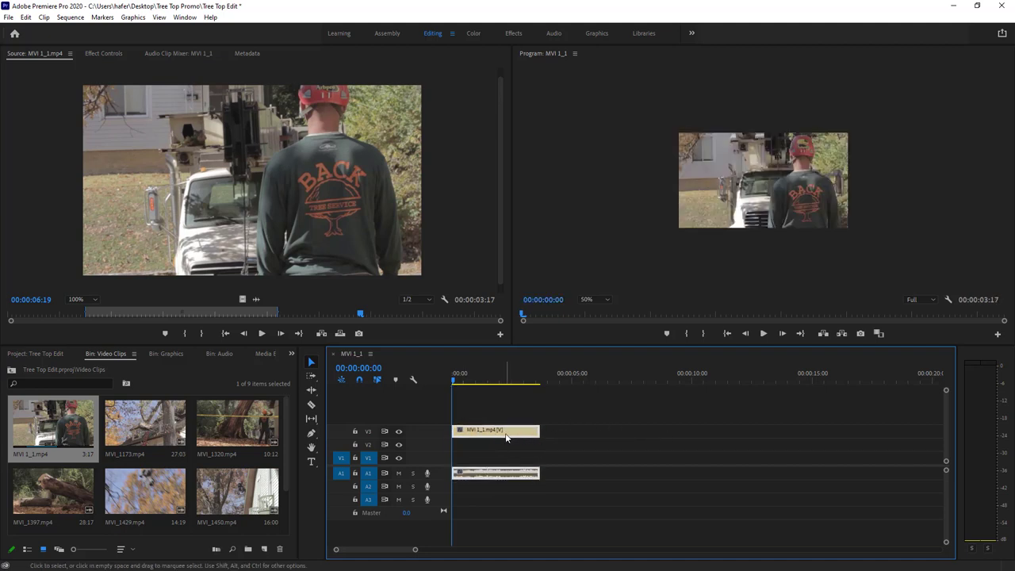
{"action": "left_click_drag", "start_coordinate": [502, 435], "coordinate": [500, 466]}
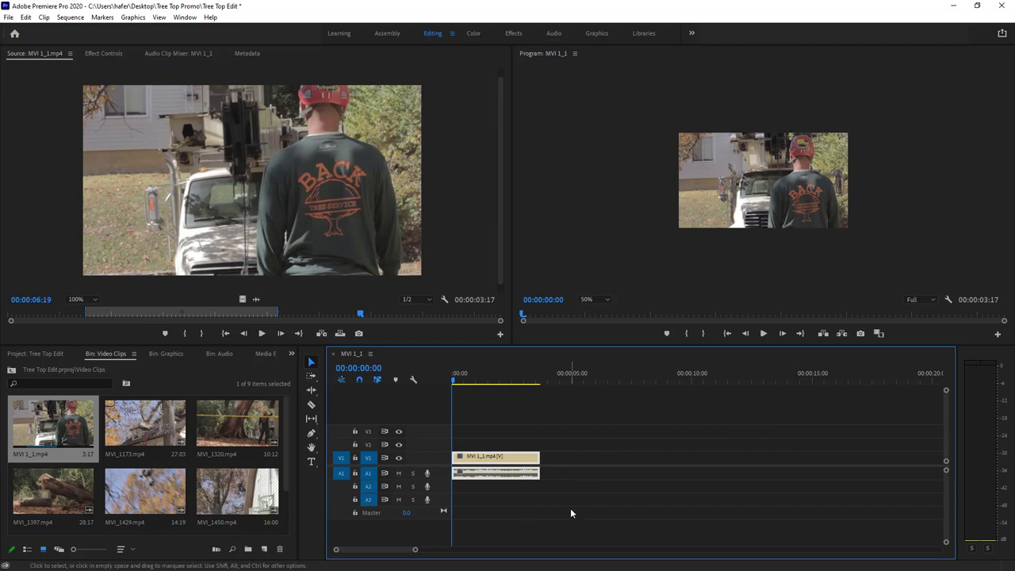
{"action": "key", "text": "space"}
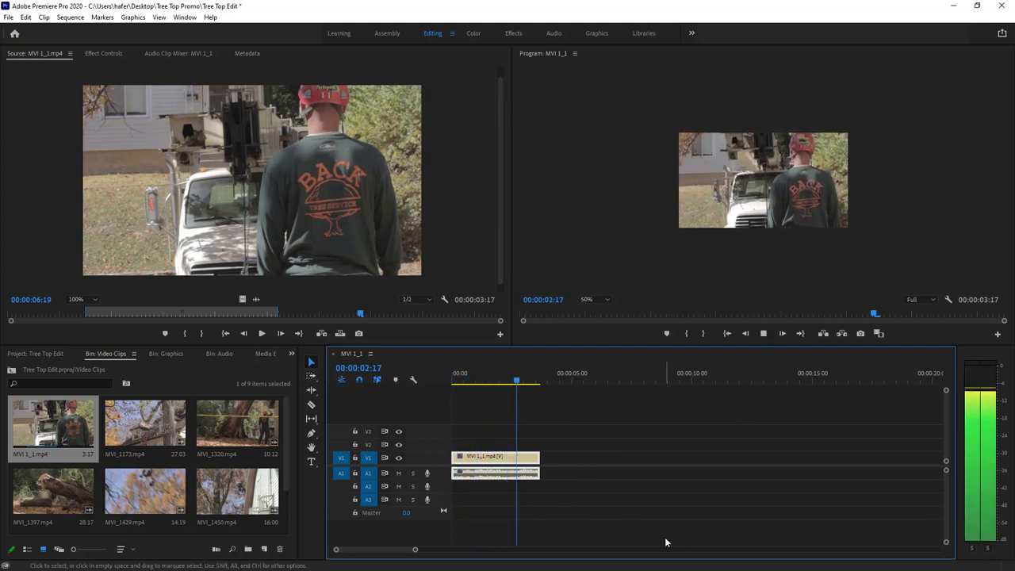
{"action": "key", "text": "space"}
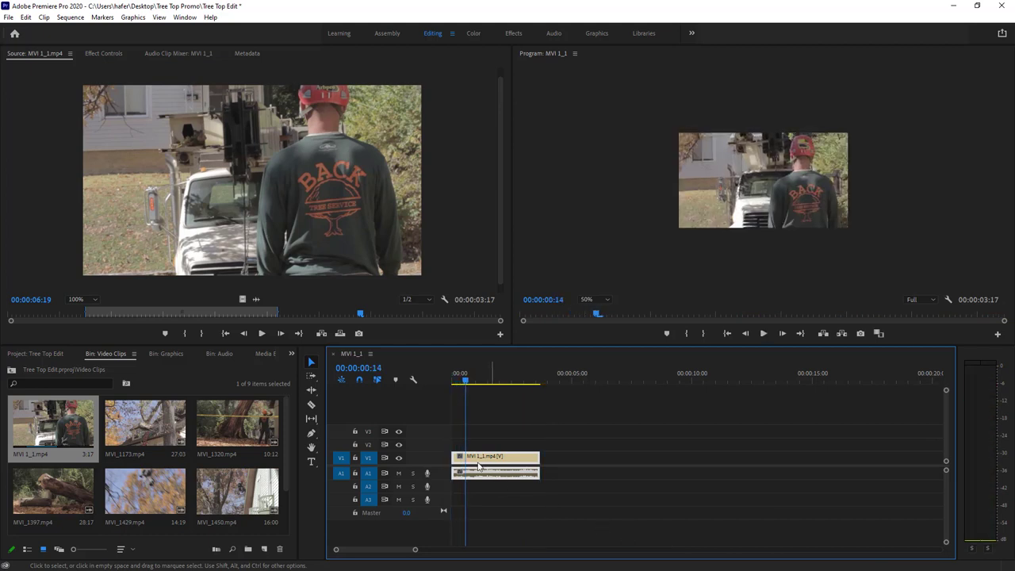
Move the MVI 1_1.mp4 clip along the timeline, try extending its tail and its head, and delete the clip.
{"action": "left_click_drag", "start_coordinate": [486, 461], "coordinate": [528, 462]}
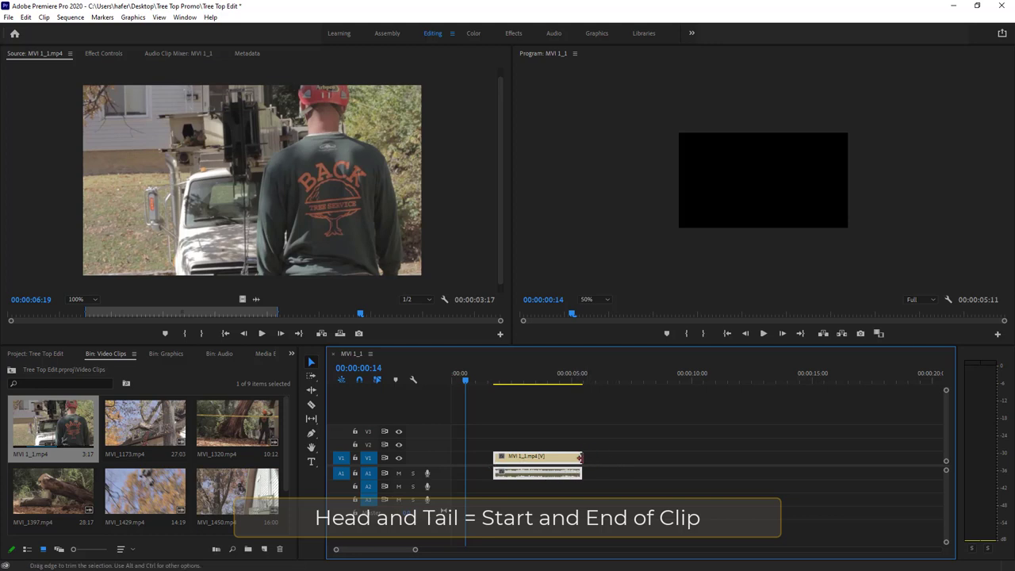
{"action": "left_click_drag", "start_coordinate": [581, 457], "coordinate": [751, 470]}
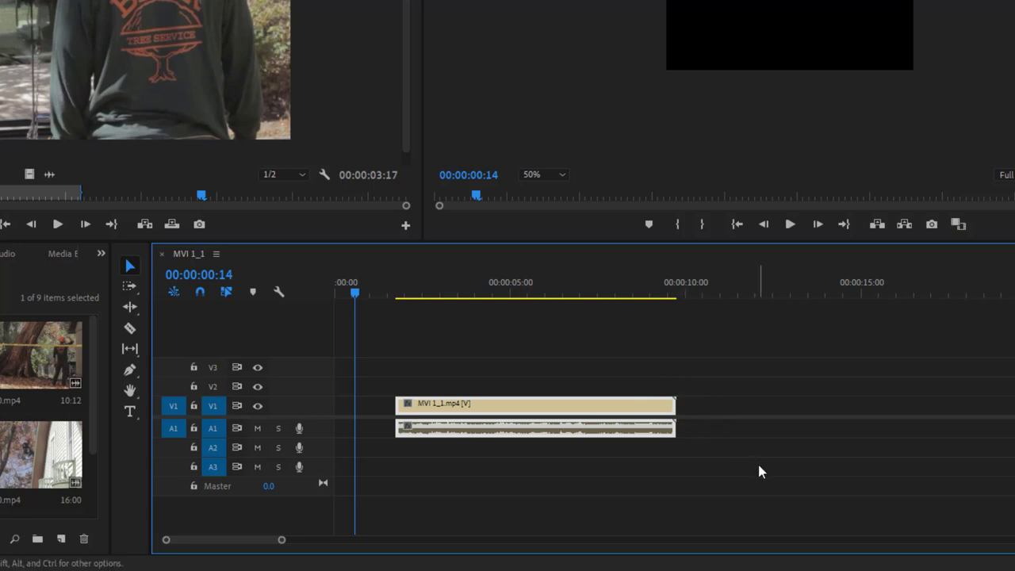
{"action": "key", "text": "ctrl+z"}
{"action": "left_click_drag", "start_coordinate": [429, 406], "coordinate": [363, 402]}
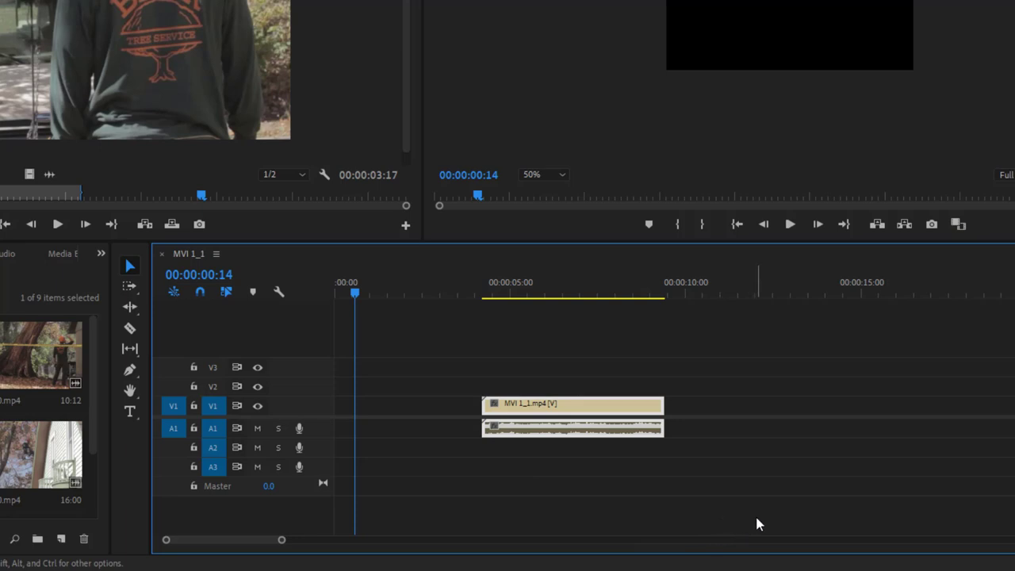
{"action": "key", "text": "Delete"}
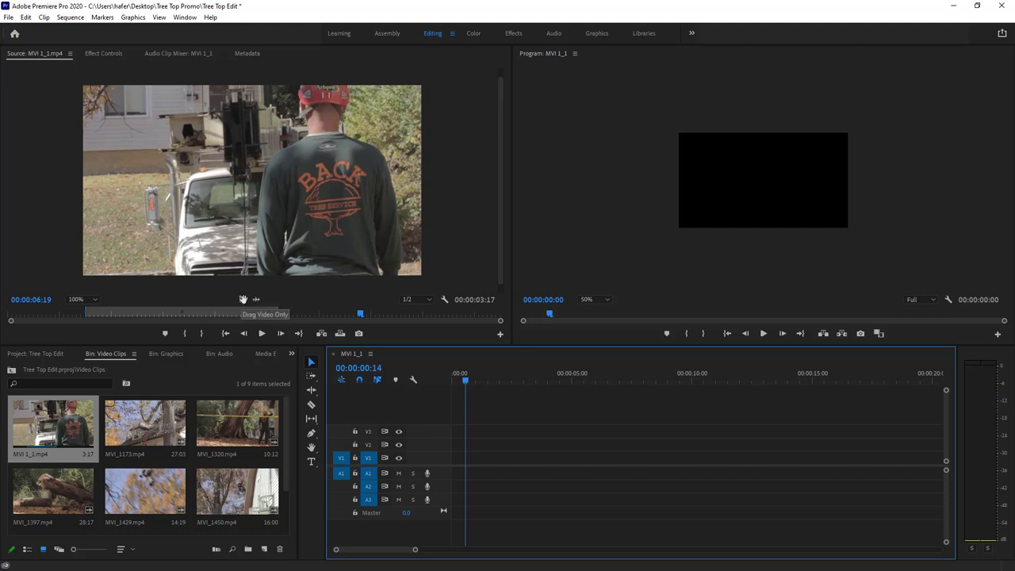
Place only the video of the marked MVI 1_1.mp4 section at the start of V1, and play it in the timeline and Source Monitor.
{"action": "left_click_drag", "start_coordinate": [242, 300], "coordinate": [455, 463]}
{"action": "key", "text": "space"}
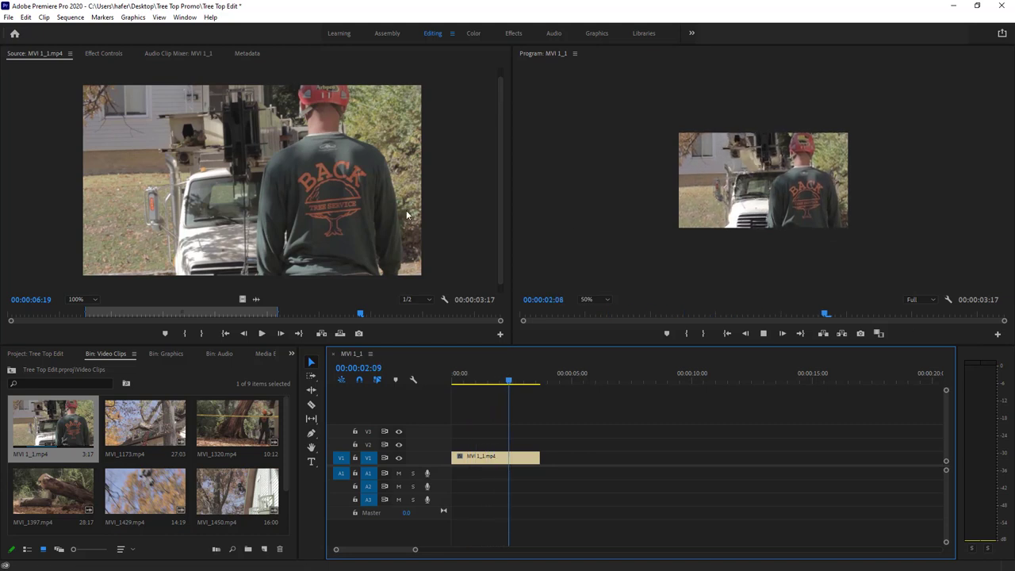
{"action": "left_click", "coordinate": [228, 179]}
{"action": "key", "text": "space"}
{"action": "key", "text": "space"}
{"action": "left_click", "coordinate": [624, 202]}
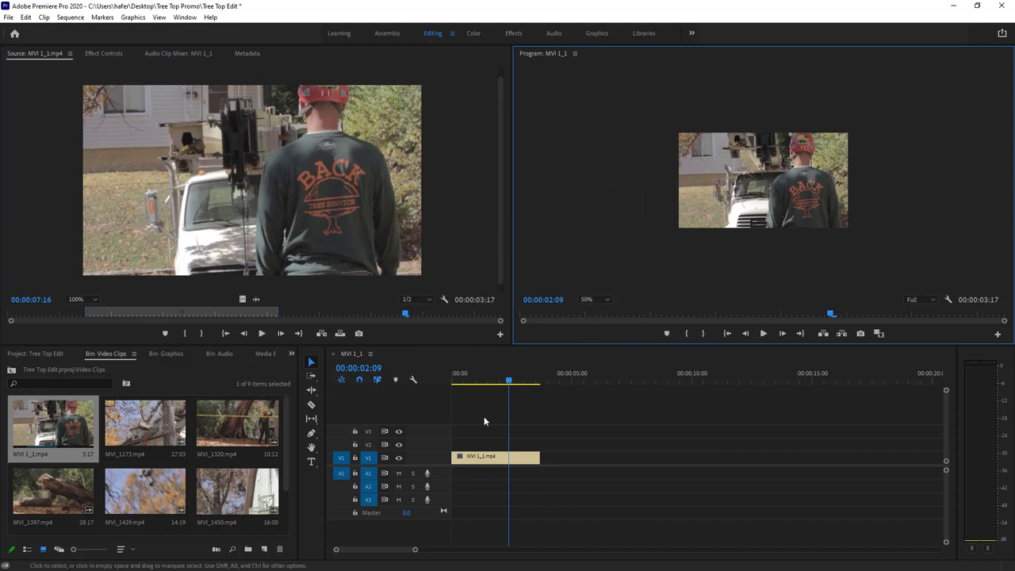
Try placing only the audio of the marked MVI 1_1.mp4 section on A1 near 00:00:04:17, play it, and delete it.
{"action": "left_click_drag", "start_coordinate": [256, 299], "coordinate": [589, 520]}
{"action": "key", "text": "space"}
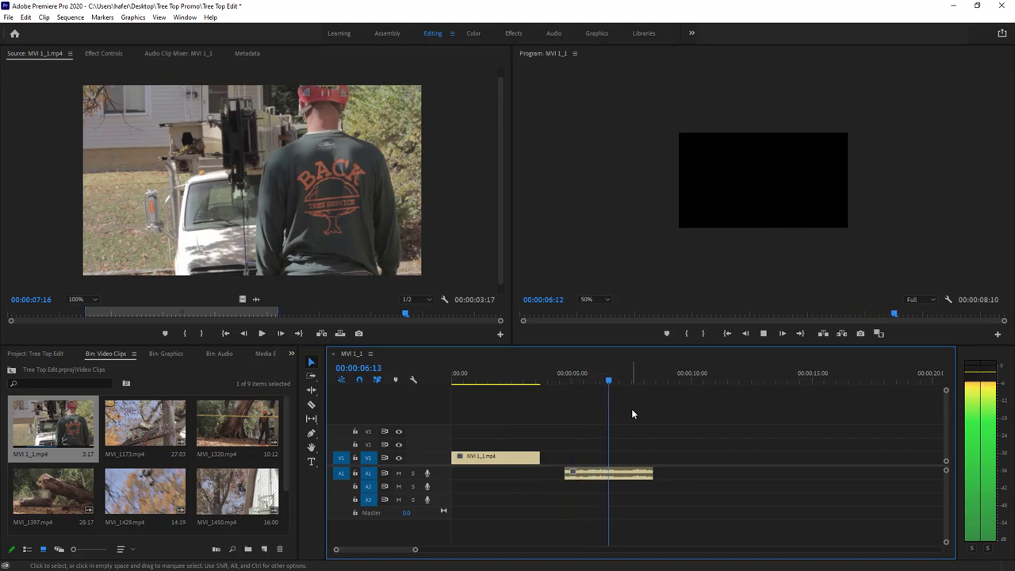
{"action": "key", "text": "space"}
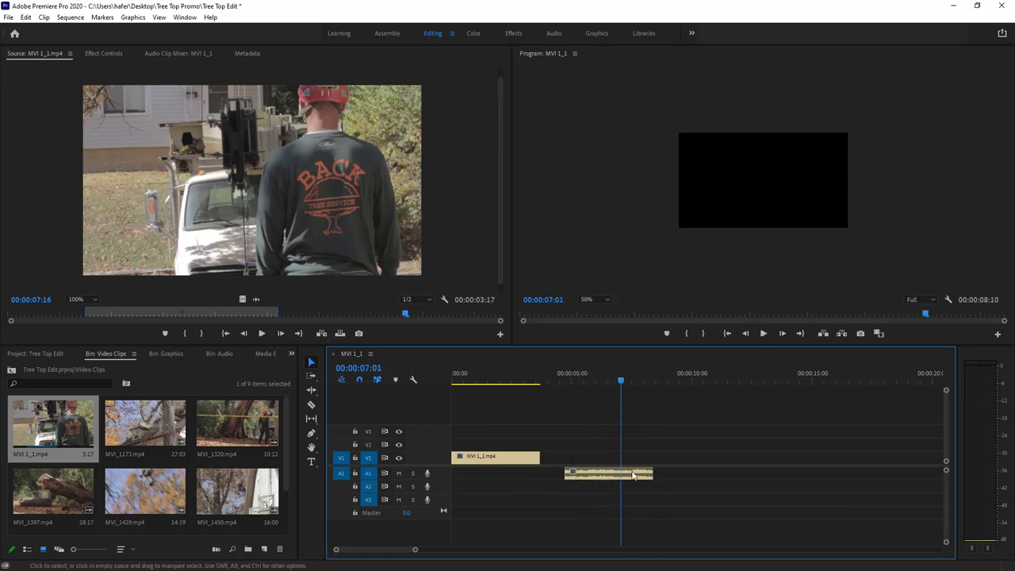
{"action": "key", "text": "Delete"}
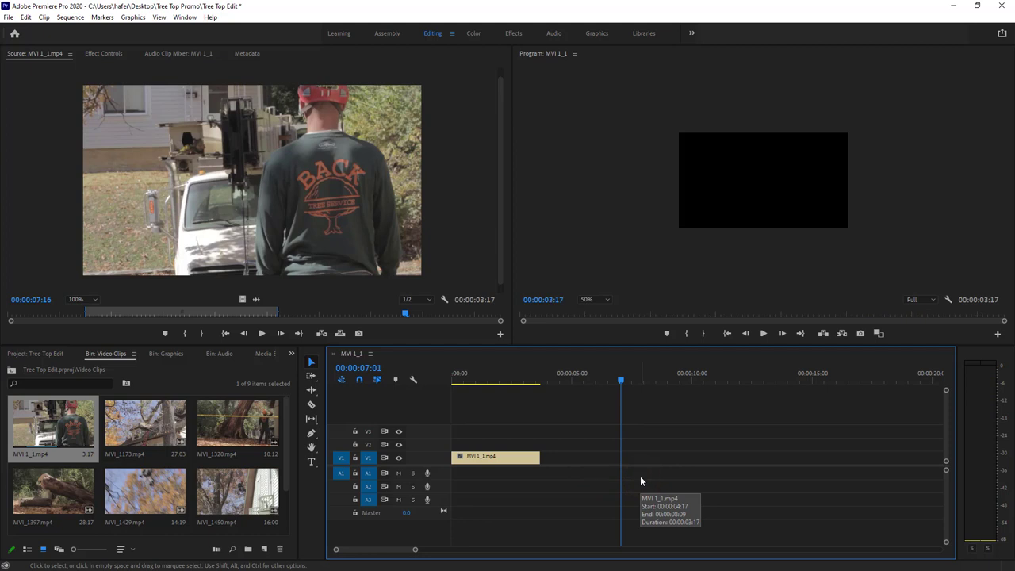
Place the marked MVI 1_1.mp4 section with both video and audio on V1 and A1 about 7 seconds in, and play it.
{"action": "left_click", "coordinate": [217, 197]}
{"action": "left_click_drag", "start_coordinate": [649, 418], "coordinate": [672, 467]}
{"action": "left_click", "coordinate": [672, 377]}
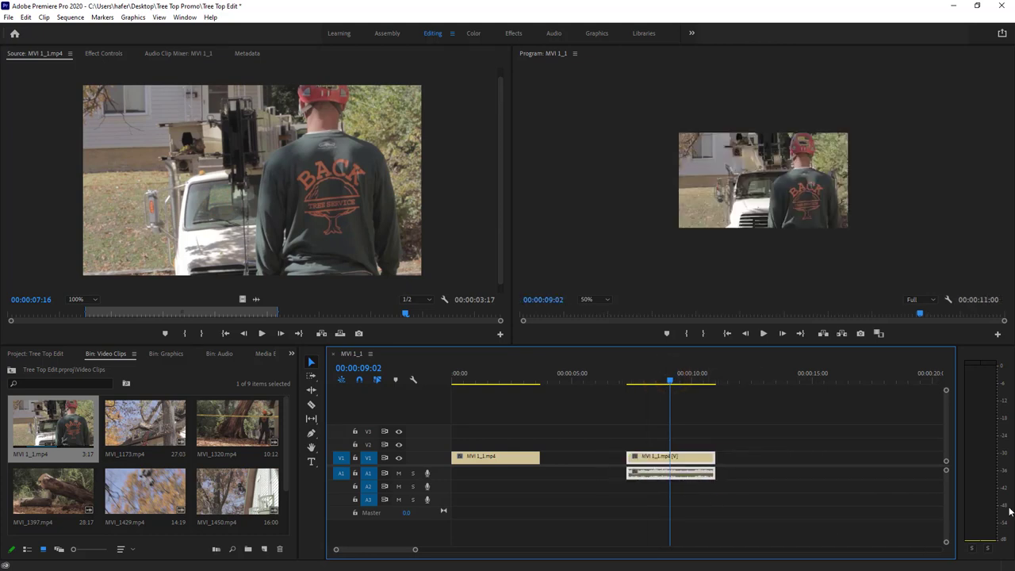
{"action": "key", "text": "space"}
{"action": "key", "text": "space"}
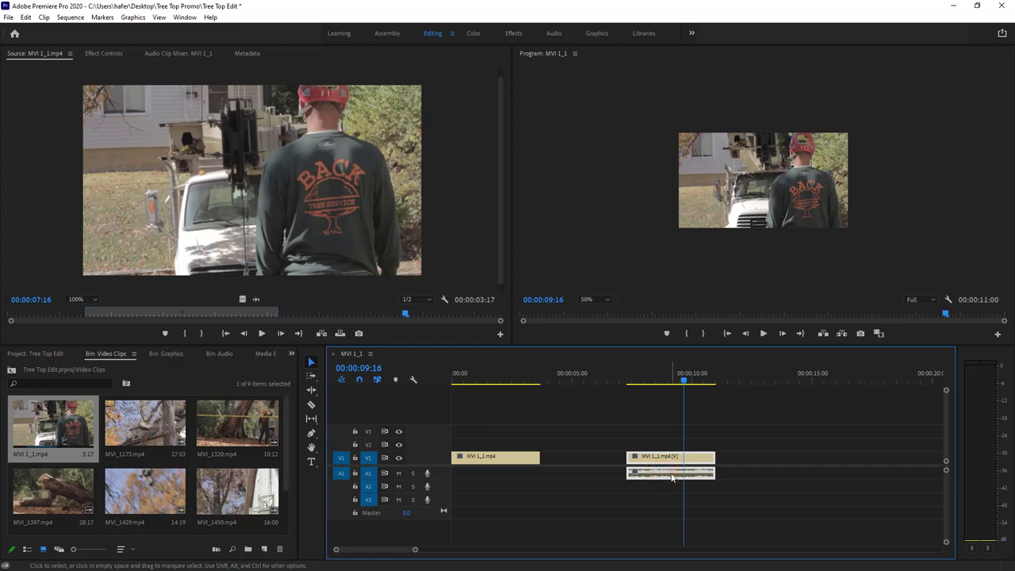
Select the second clip's audio and video separately, try deleting only its video, undo that, and delete the whole linked clip.
{"action": "left_click", "coordinate": [670, 476]}
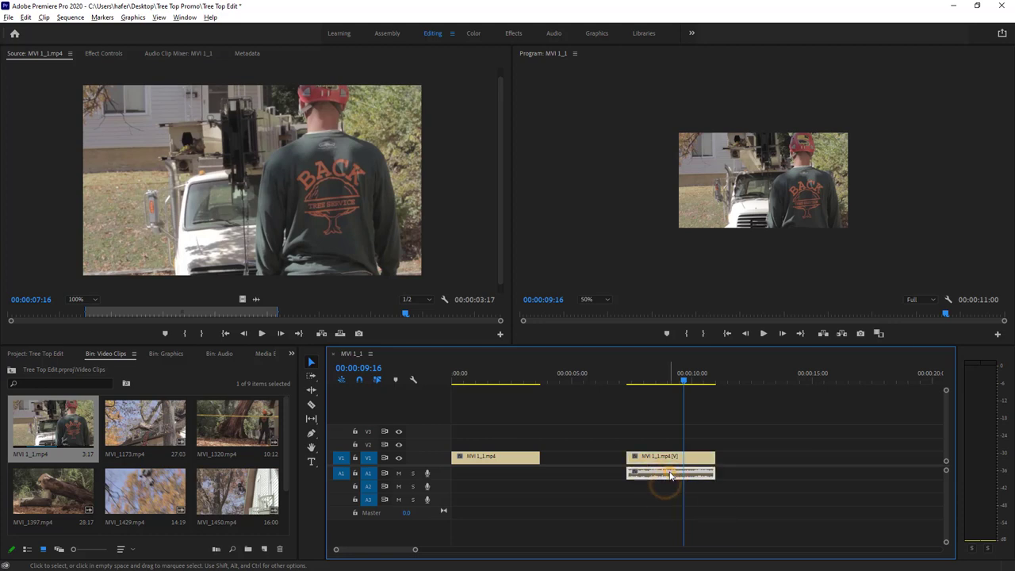
{"action": "left_click", "coordinate": [763, 448]}
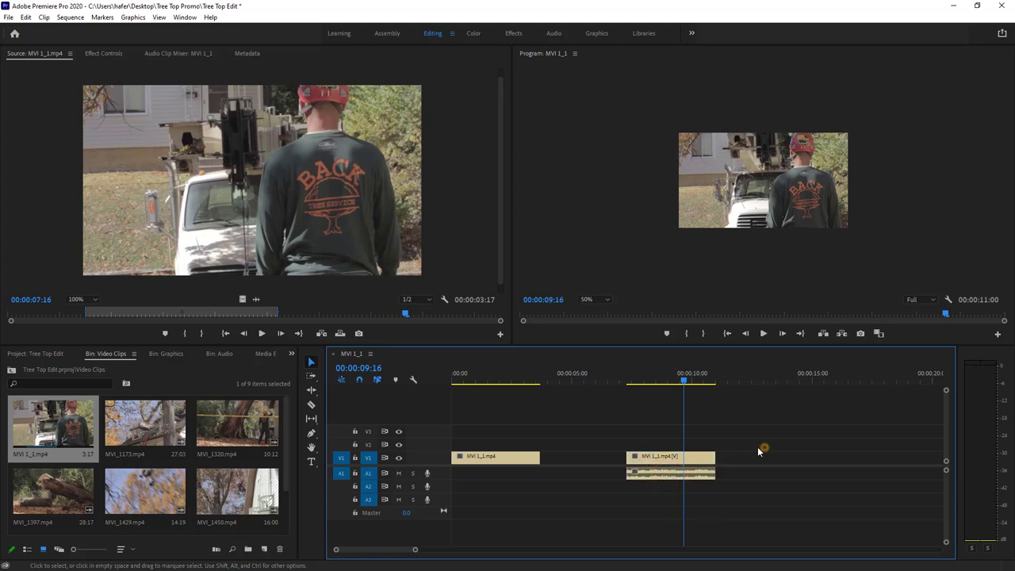
{"action": "left_click", "coordinate": [665, 456]}
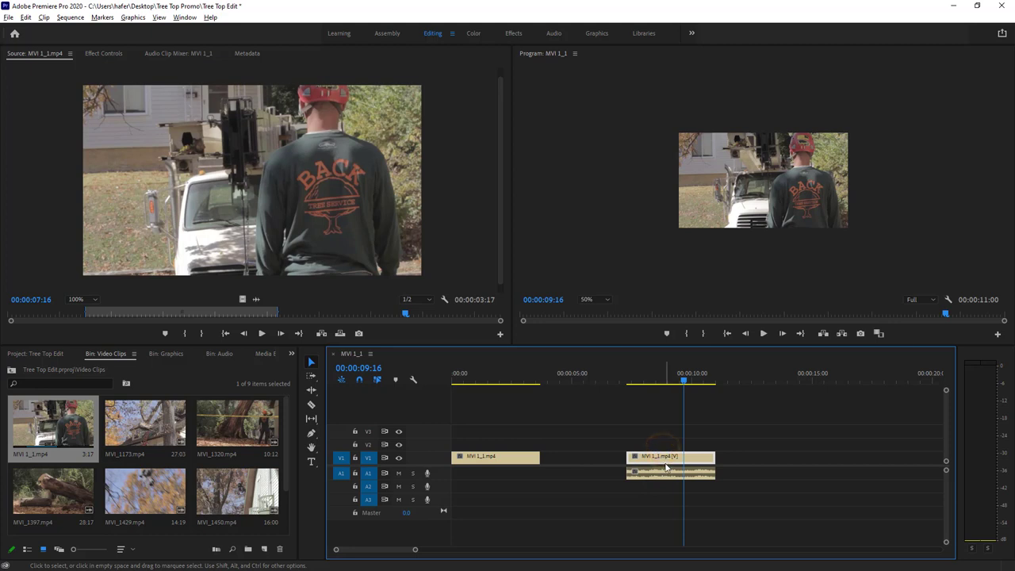
{"action": "key", "text": "Delete"}
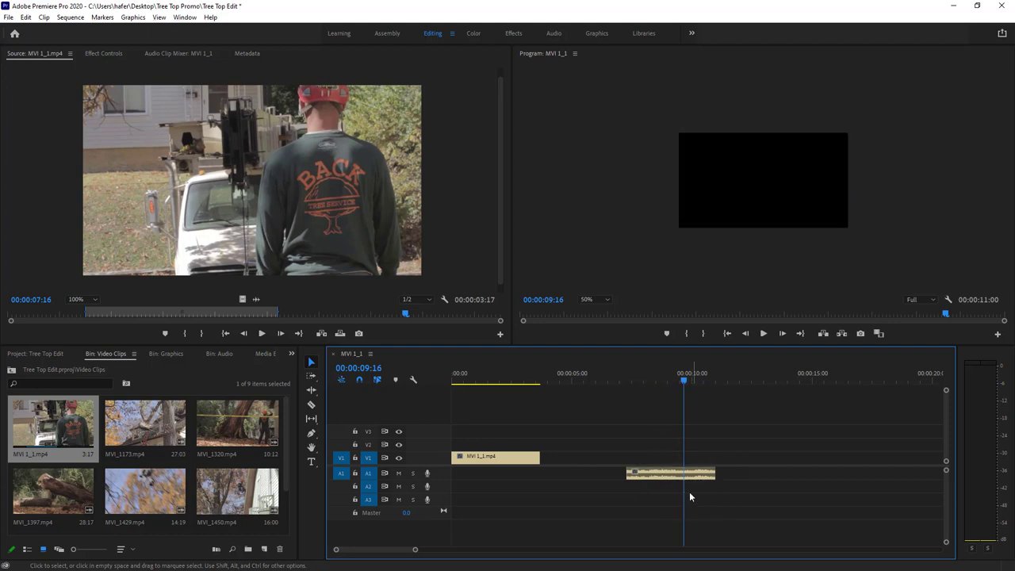
{"action": "key", "text": "ctrl+z"}
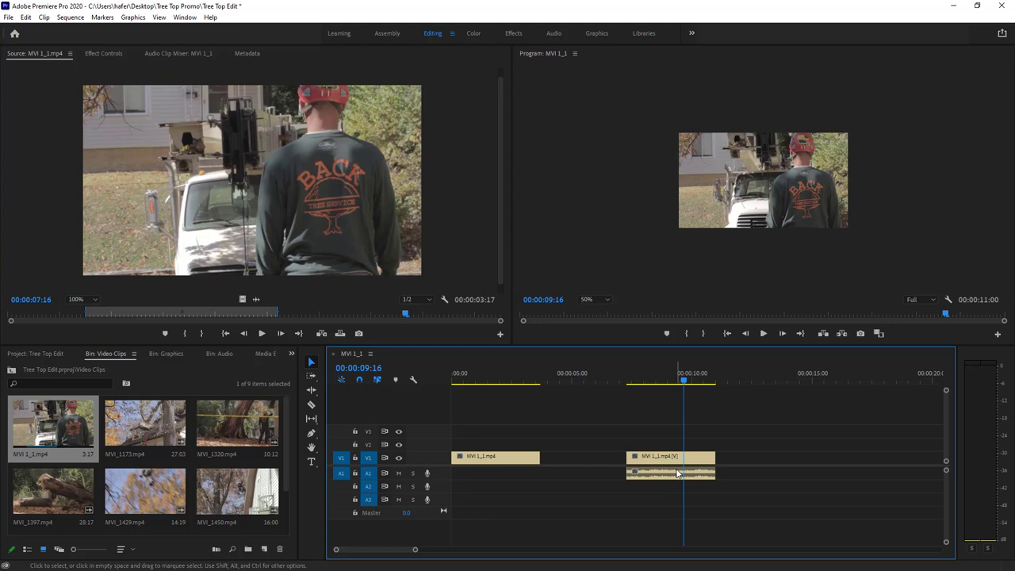
{"action": "left_click", "coordinate": [655, 459]}
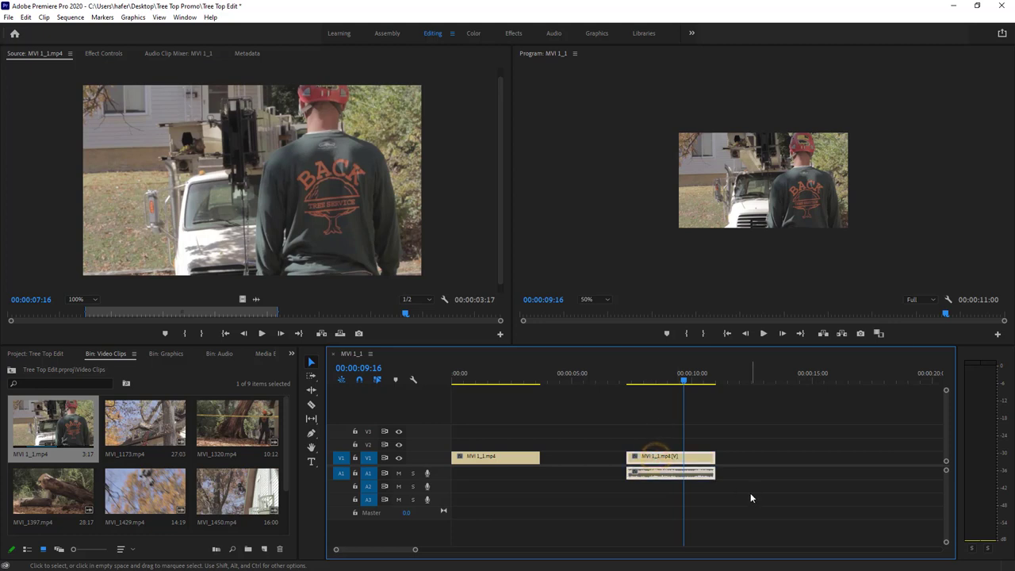
{"action": "key", "text": "Delete"}
Open the project's Audio bin and lower the system volume to 48.
{"action": "left_click_drag", "start_coordinate": [469, 381], "coordinate": [493, 386]}
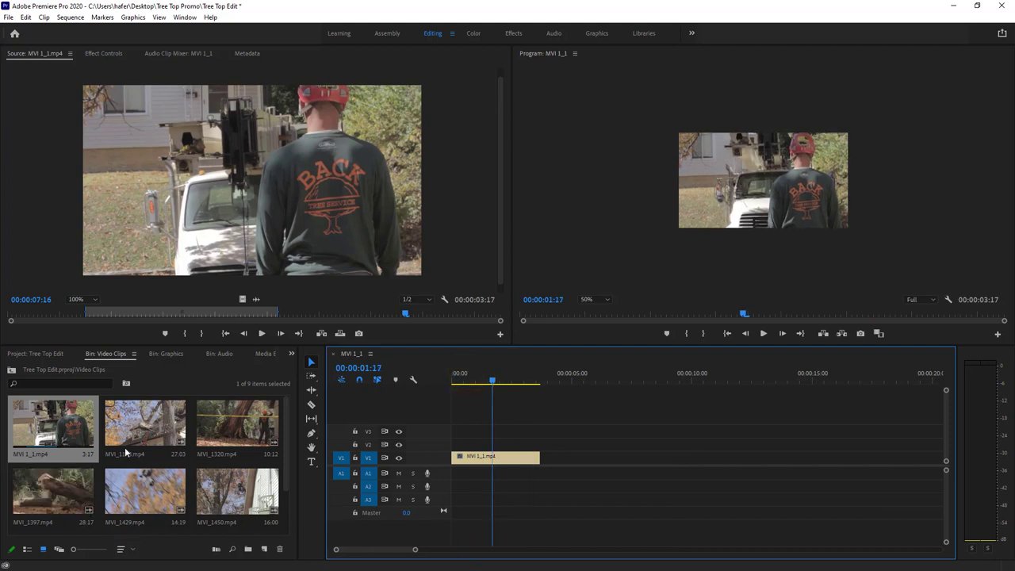
{"action": "left_click", "coordinate": [49, 353]}
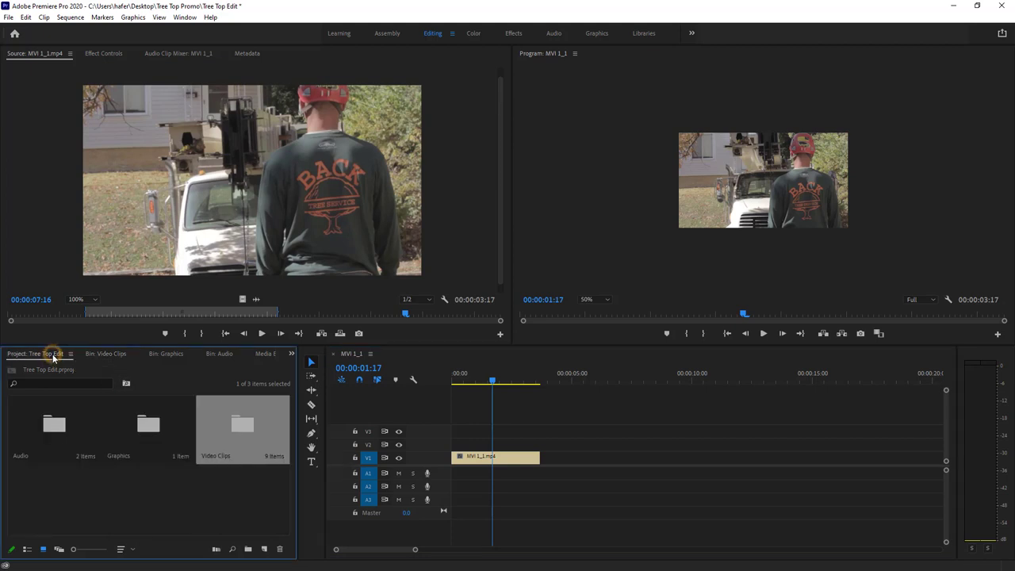
{"action": "double_click", "coordinate": [65, 433]}
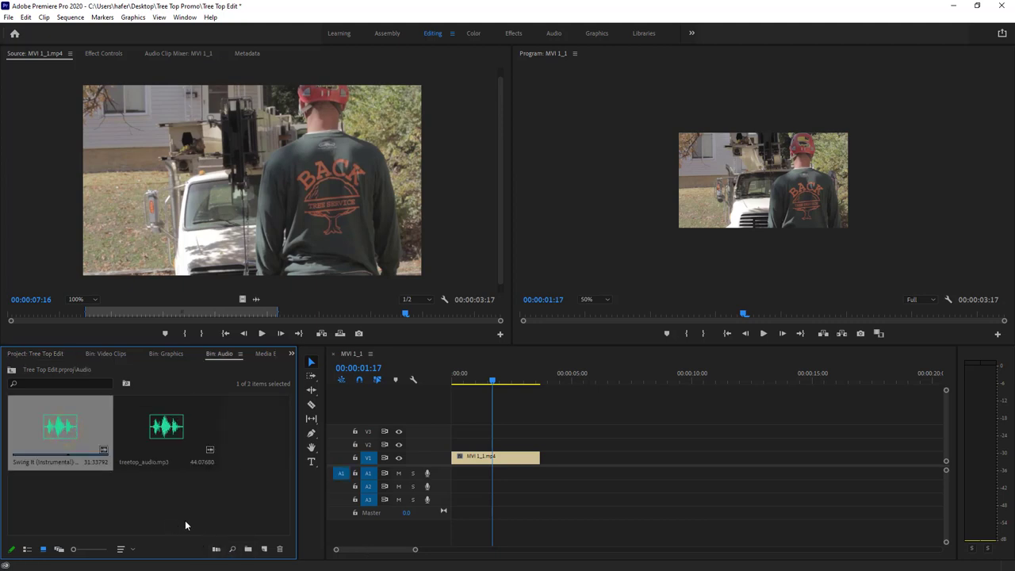
{"action": "key", "text": "XF86AudioLowerVolume"}
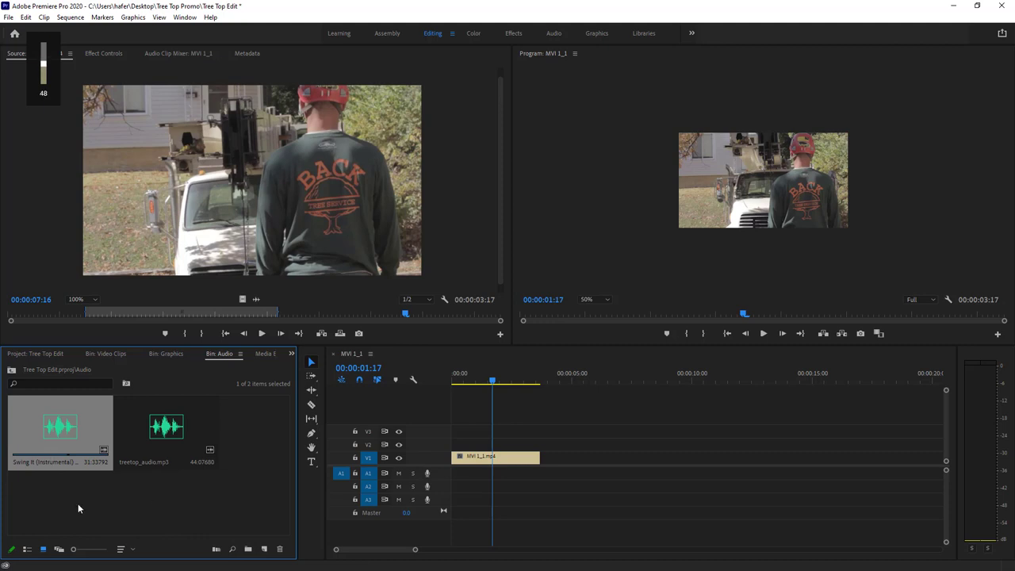
Audition the Swing It (Instrumental) track in the Source Monitor and place it at the start of A3.
{"action": "double_click", "coordinate": [56, 429]}
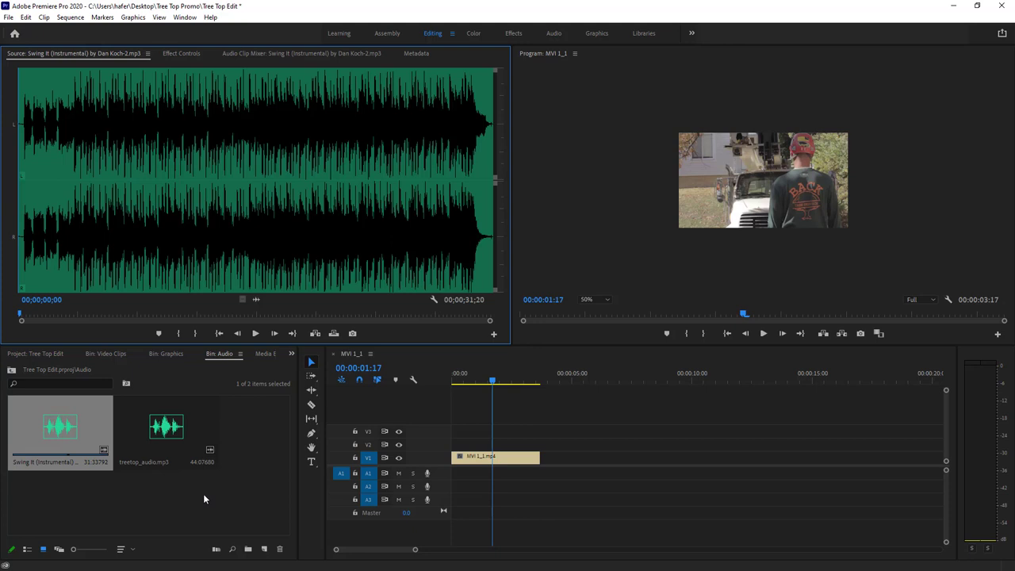
{"action": "left_click", "coordinate": [255, 333]}
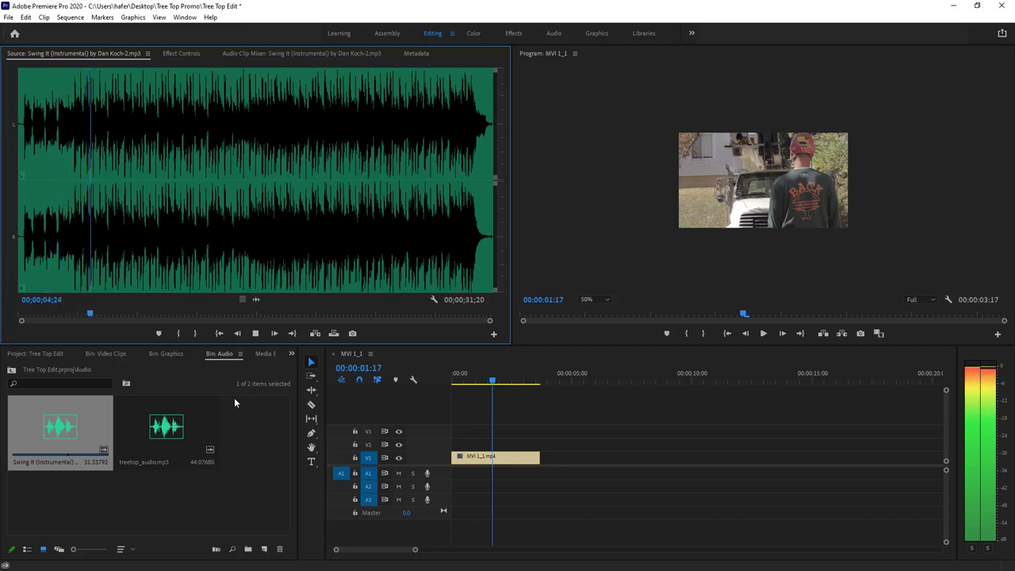
{"action": "key", "text": "space"}
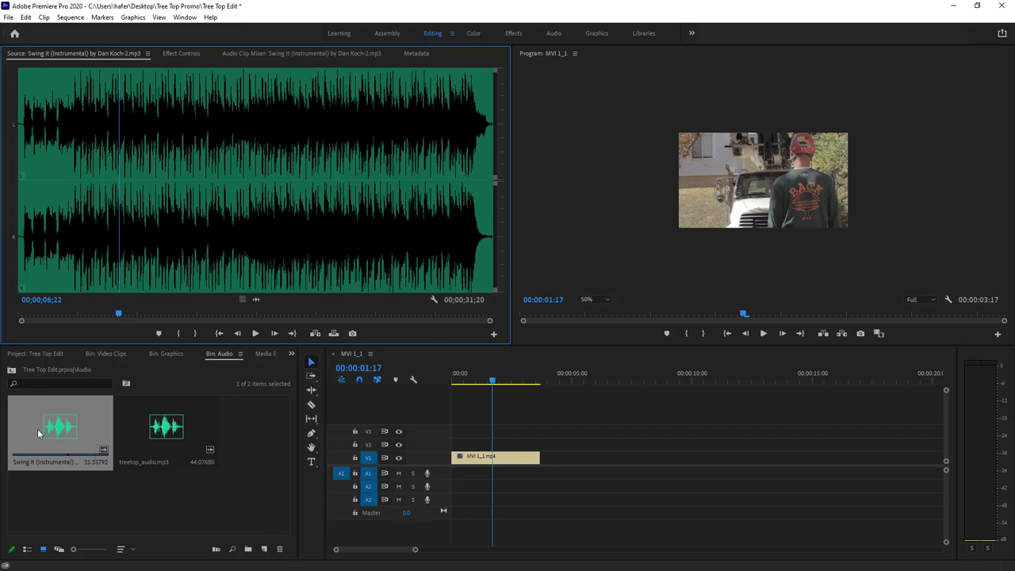
{"action": "left_click", "coordinate": [247, 165]}
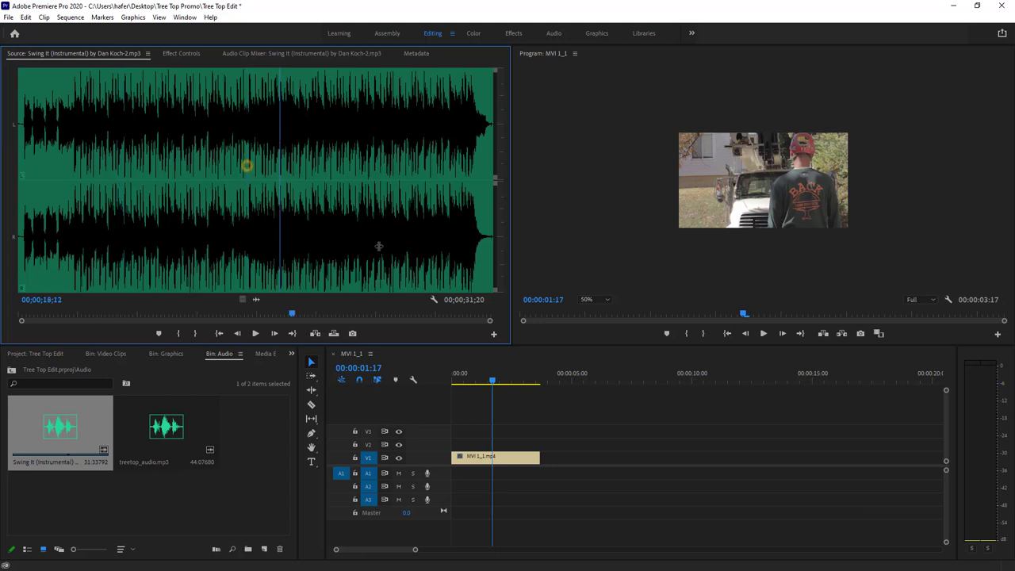
{"action": "left_click", "coordinate": [64, 315]}
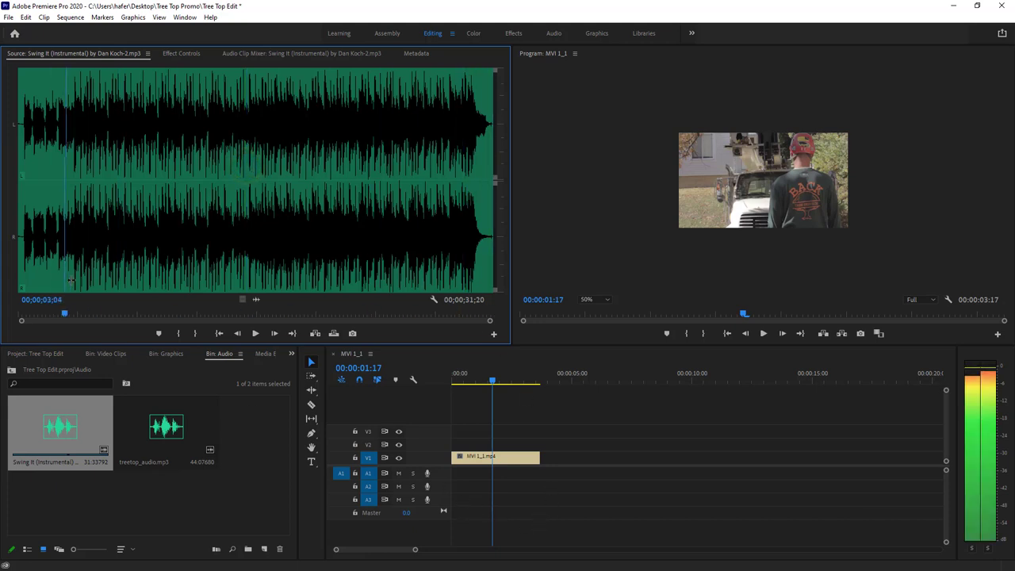
{"action": "left_click_drag", "start_coordinate": [19, 456], "coordinate": [459, 504]}
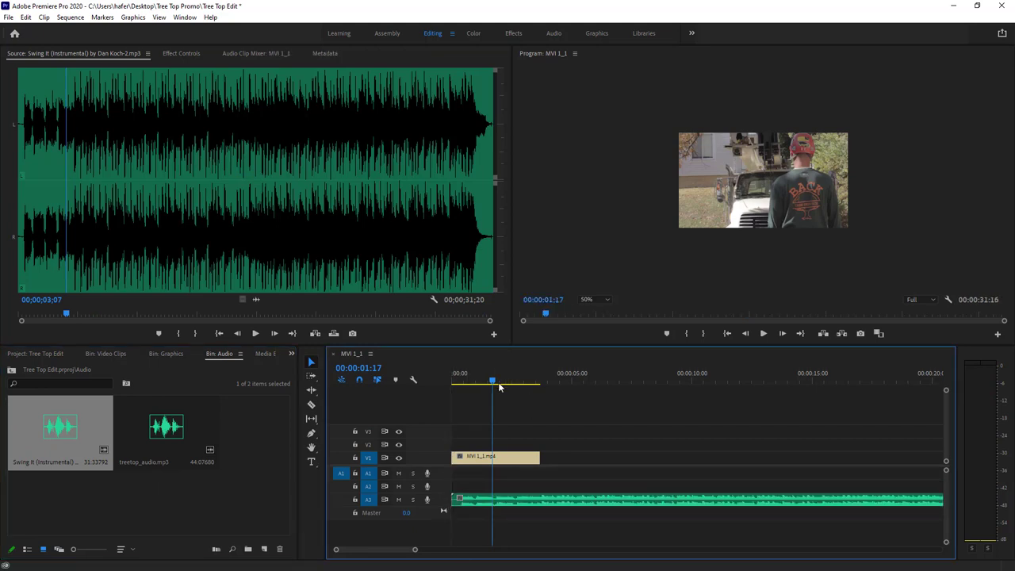
Try trimming the head of the music on A3 to the end of the MVI 1_1.mp4 clip, and undo the trim.
{"action": "left_click_drag", "start_coordinate": [494, 382], "coordinate": [548, 382]}
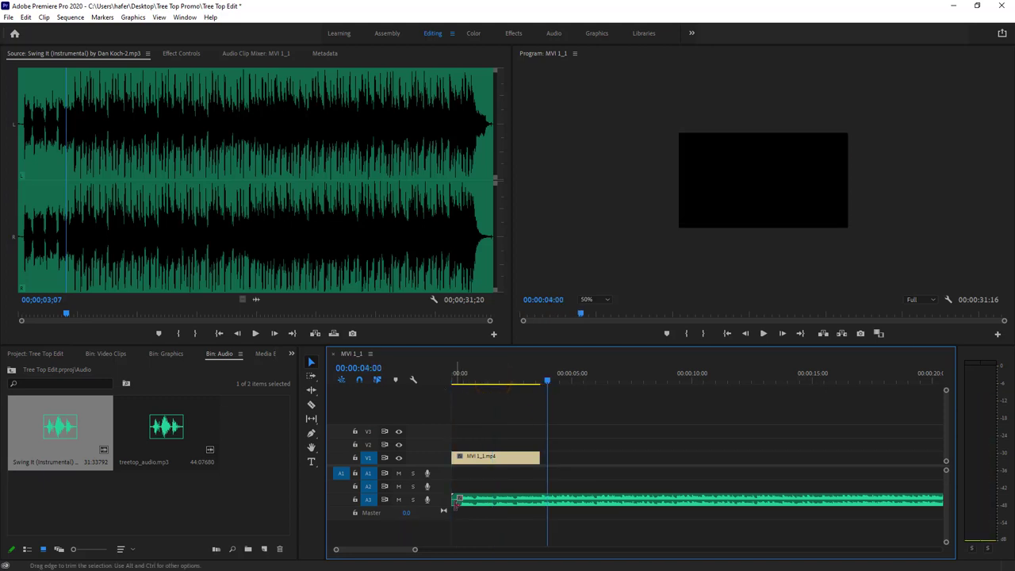
{"action": "left_click_drag", "start_coordinate": [459, 500], "coordinate": [548, 499]}
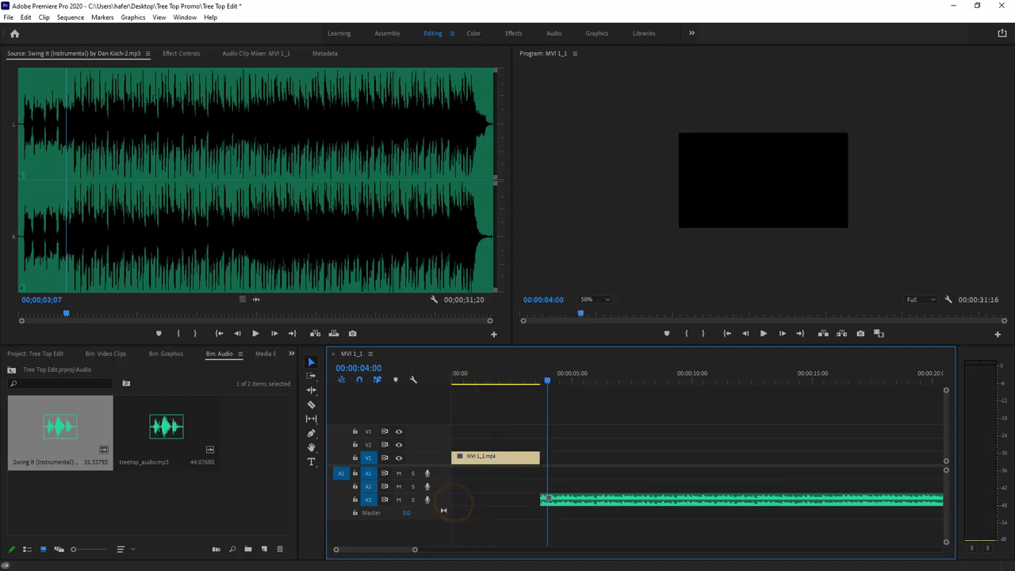
{"action": "key", "text": "space"}
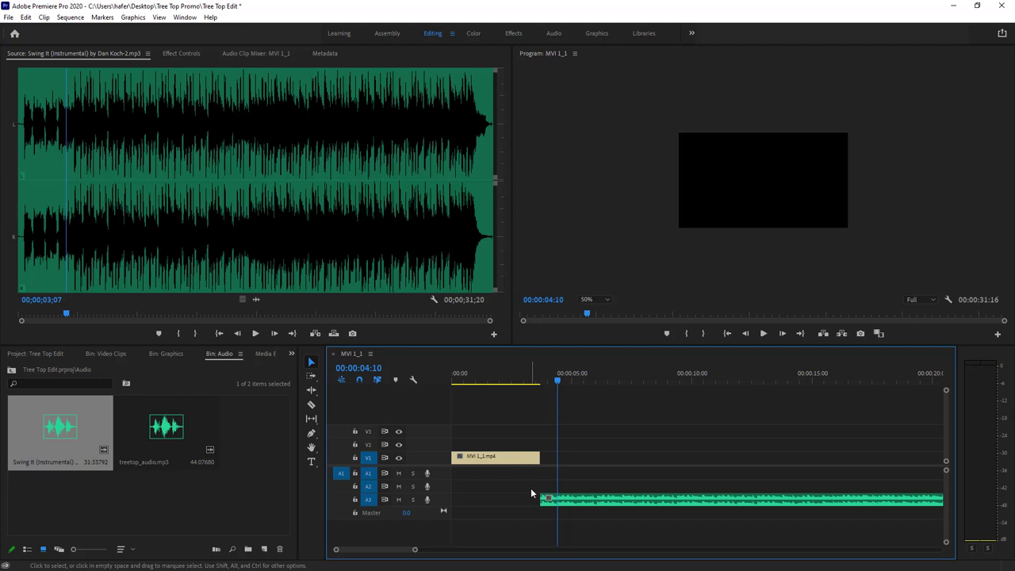
{"action": "key", "text": "ctrl+z"}
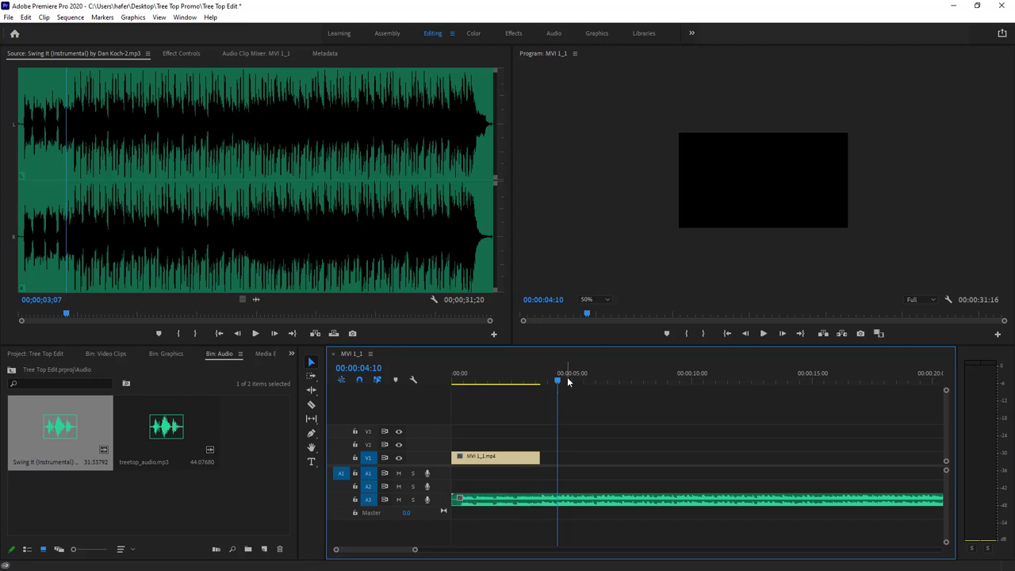
Return the playhead to the sequence start, and enlarge the timeline scale and the heights of tracks V1 and A3.
{"action": "key", "text": "Home"}
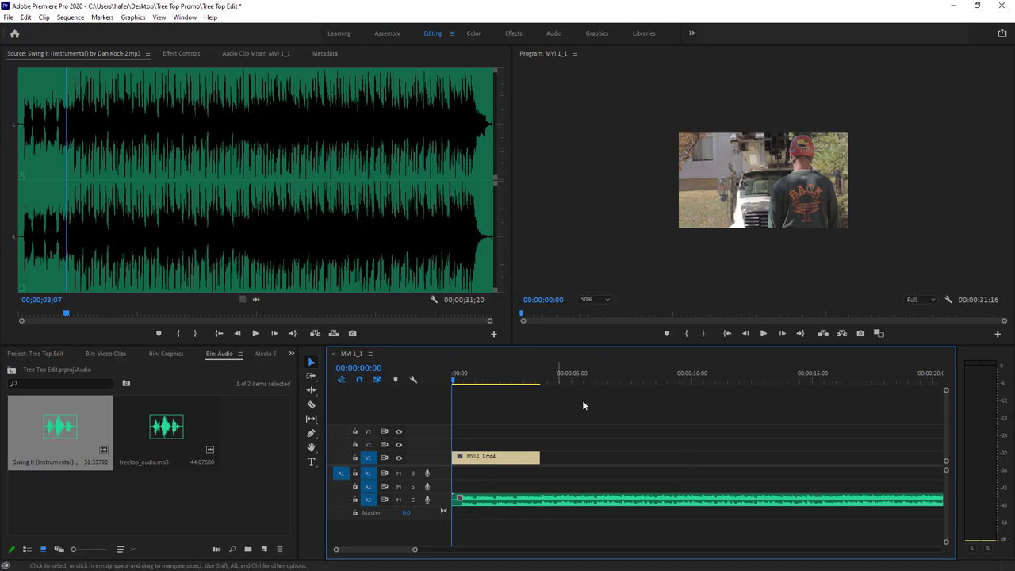
{"action": "left_click_drag", "start_coordinate": [414, 551], "coordinate": [356, 562]}
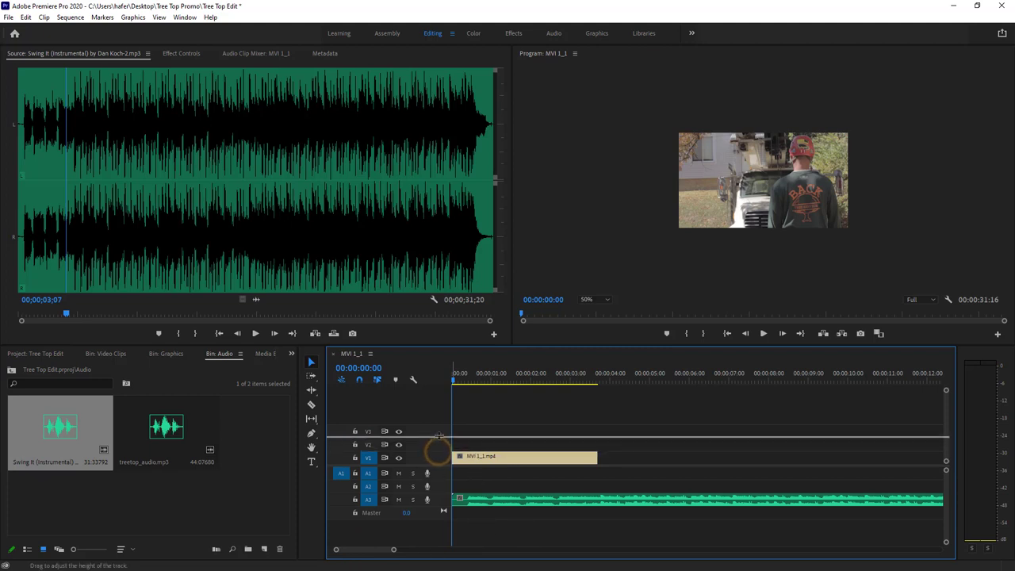
{"action": "left_click_drag", "start_coordinate": [439, 442], "coordinate": [439, 433]}
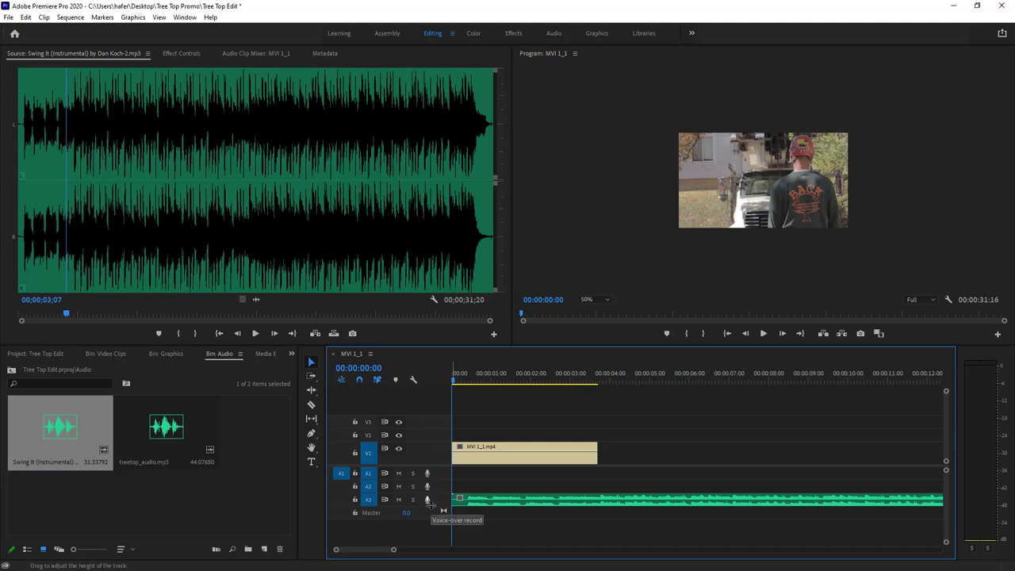
{"action": "left_click_drag", "start_coordinate": [430, 506], "coordinate": [430, 531]}
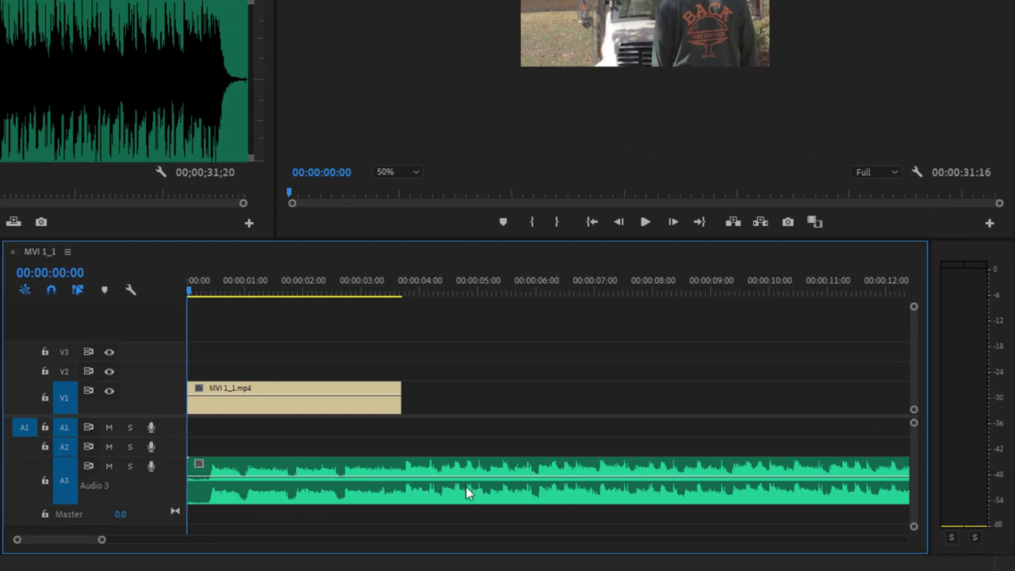
Play the sequence, lower the music clip's volume level on A3, and play it again to compare the loudness.
{"action": "key", "text": "space"}
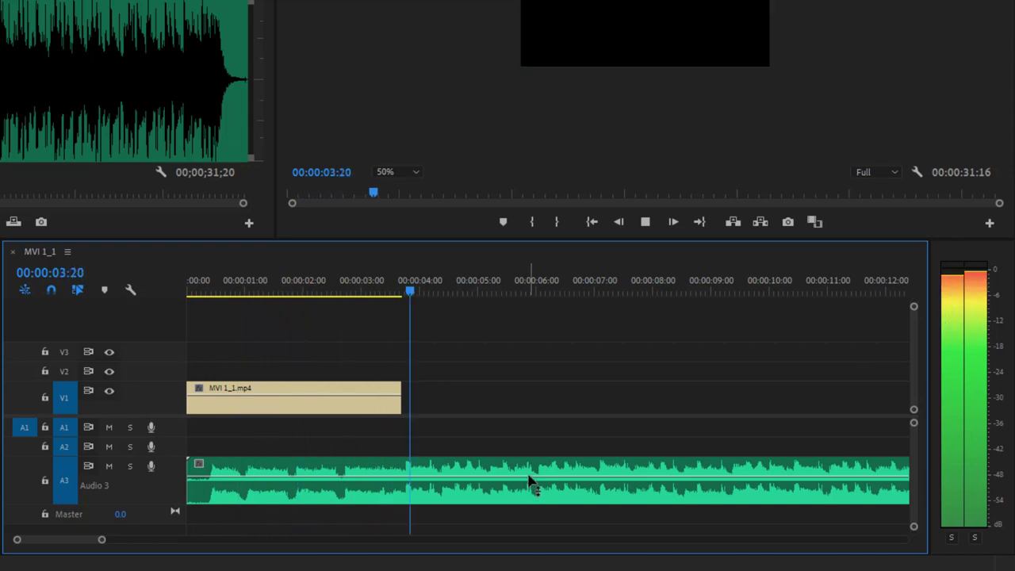
{"action": "key", "text": "space"}
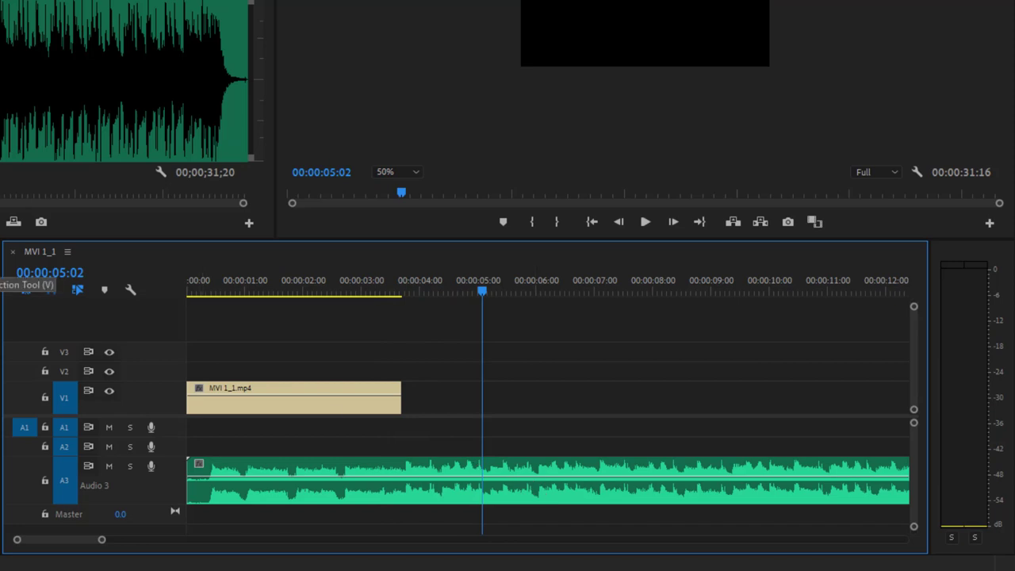
{"action": "left_click_drag", "start_coordinate": [540, 477], "coordinate": [560, 494]}
{"action": "key", "text": "space"}
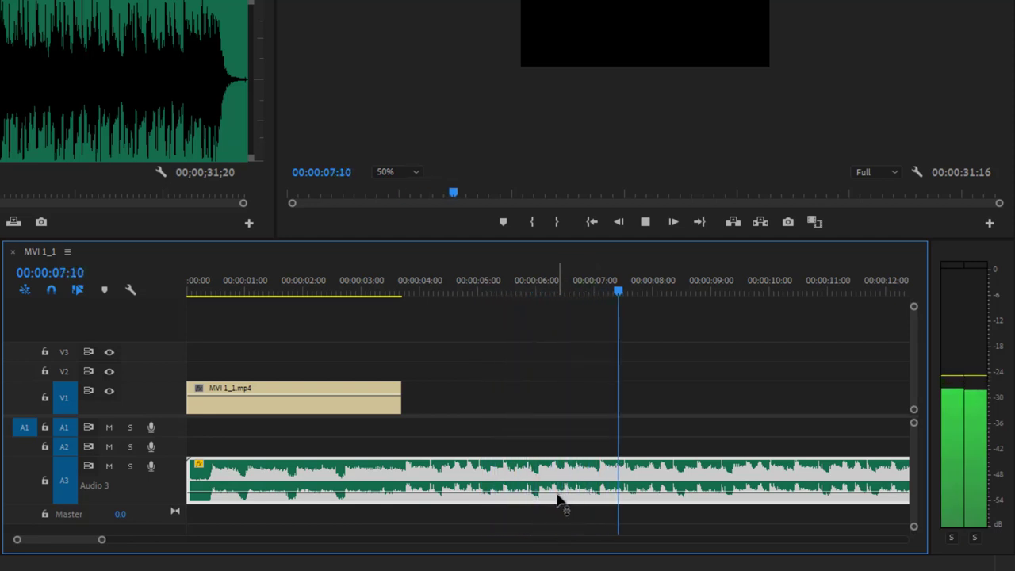
{"action": "key", "text": "space"}
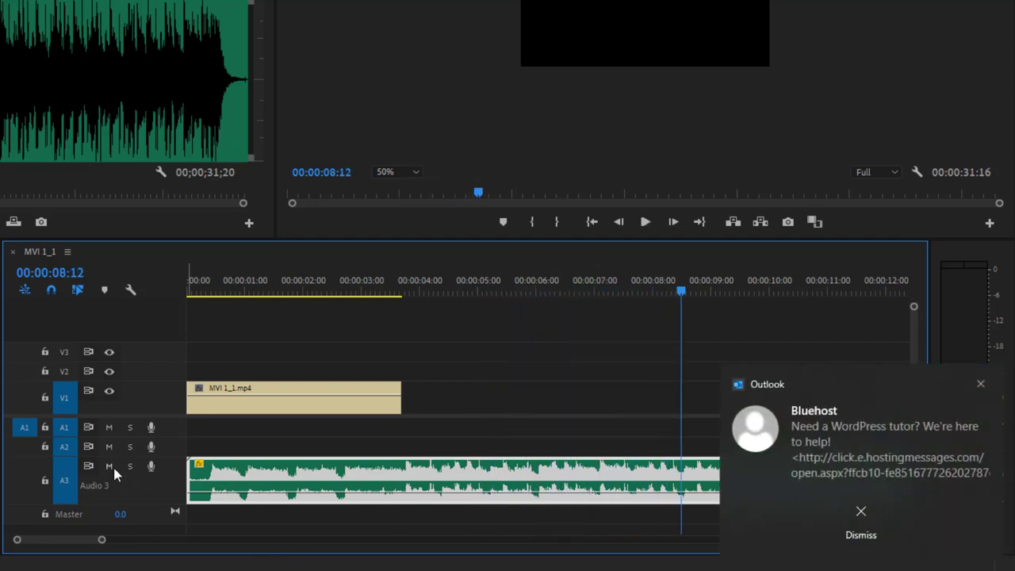
Mute audio track A3, play the sequence from its start, and unmute the track during playback to compare the sound.
{"action": "left_click", "coordinate": [109, 466]}
{"action": "left_click", "coordinate": [109, 467]}
{"action": "left_click", "coordinate": [131, 467]}
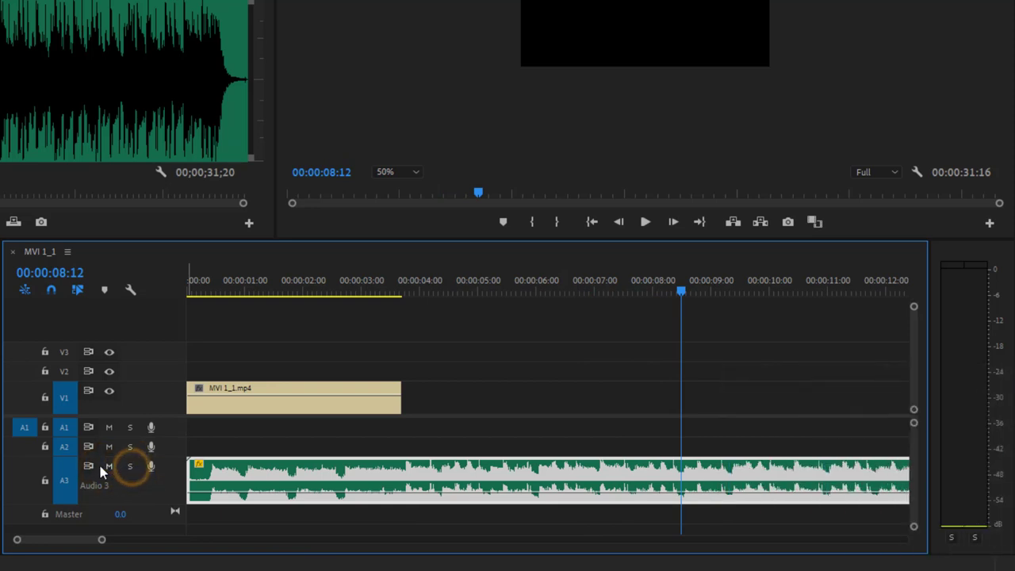
{"action": "left_click", "coordinate": [107, 467]}
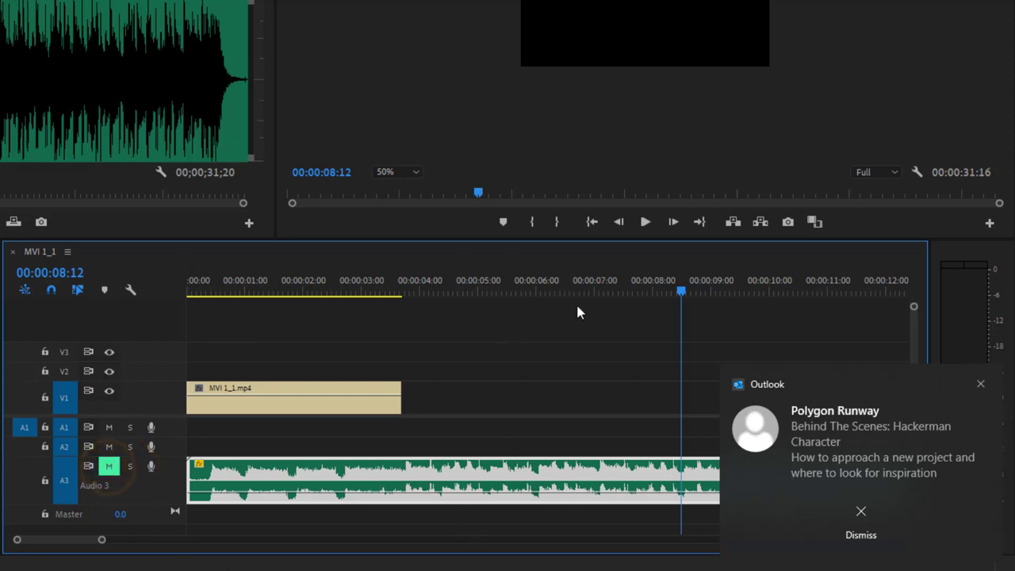
{"action": "left_click_drag", "start_coordinate": [638, 289], "coordinate": [114, 308]}
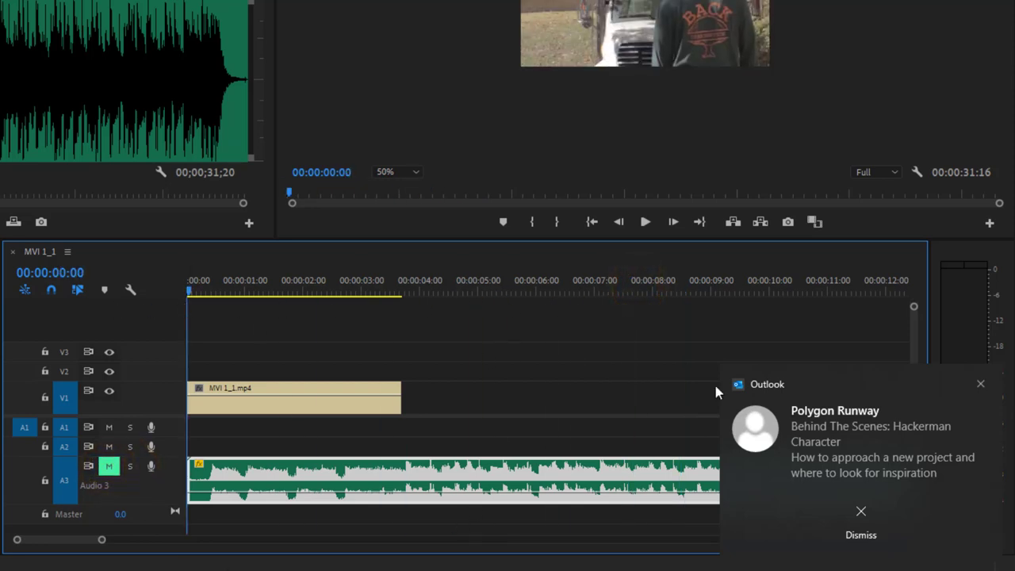
{"action": "left_click", "coordinate": [980, 384]}
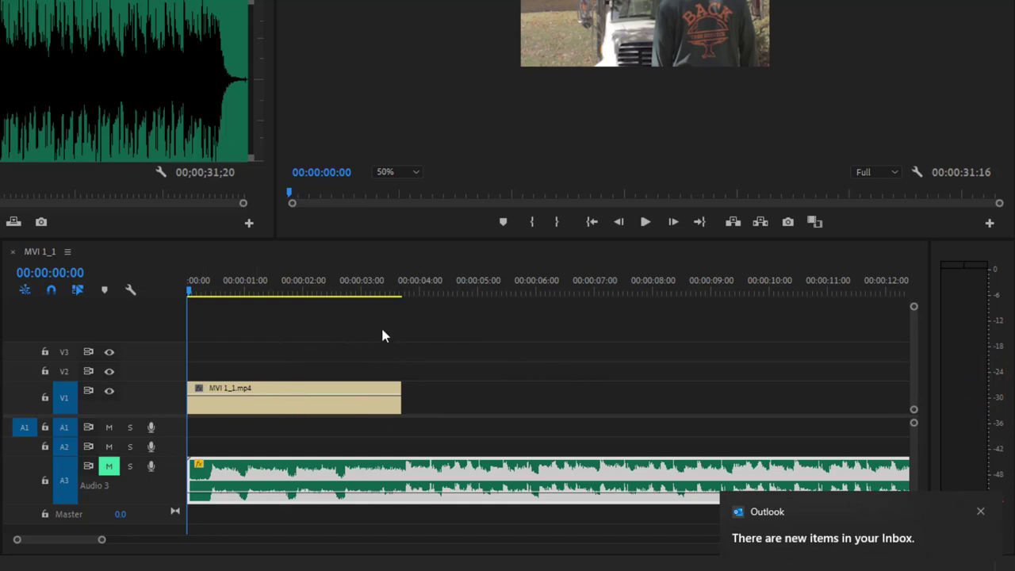
{"action": "left_click", "coordinate": [293, 281]}
{"action": "left_click_drag", "start_coordinate": [292, 283], "coordinate": [145, 280]}
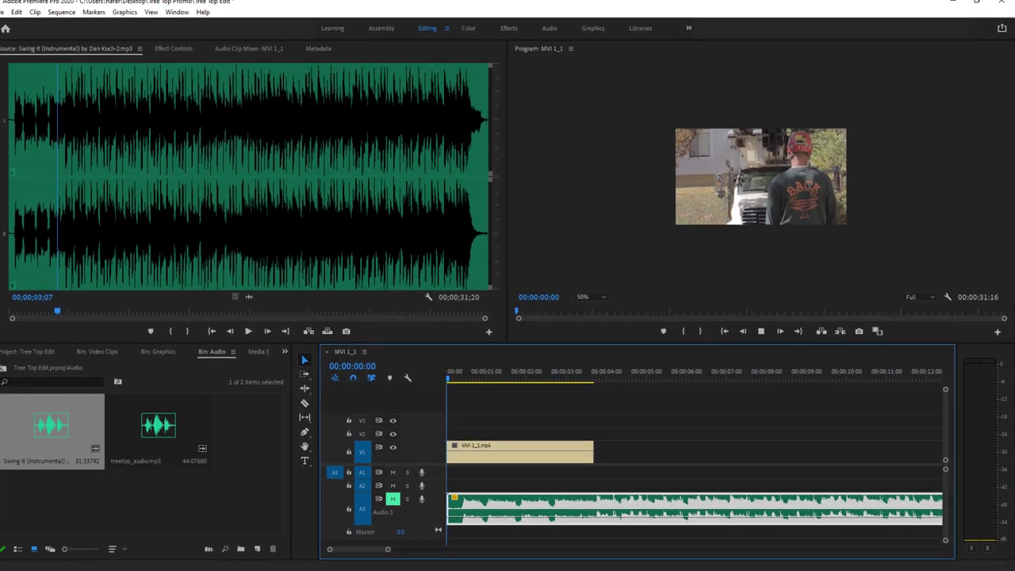
{"action": "key", "text": "space"}
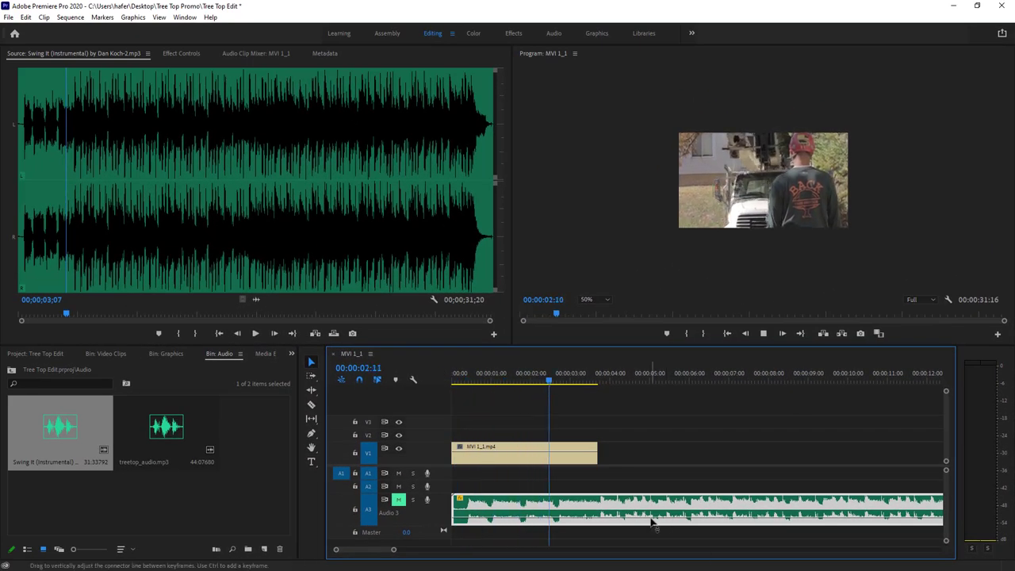
{"action": "left_click", "coordinate": [398, 500]}
{"action": "left_click", "coordinate": [630, 384]}
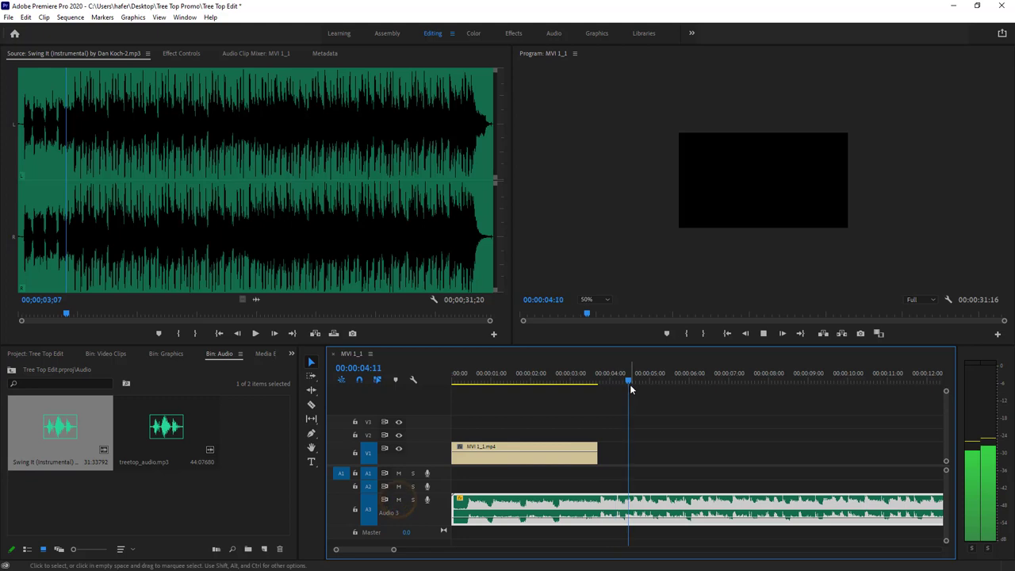
Play the sequence from the start, park the playhead at 00:00:03:18, and extend the end of MVI 1_1.mp4 on V1 to it.
{"action": "key", "text": "Home"}
{"action": "key", "text": "space"}
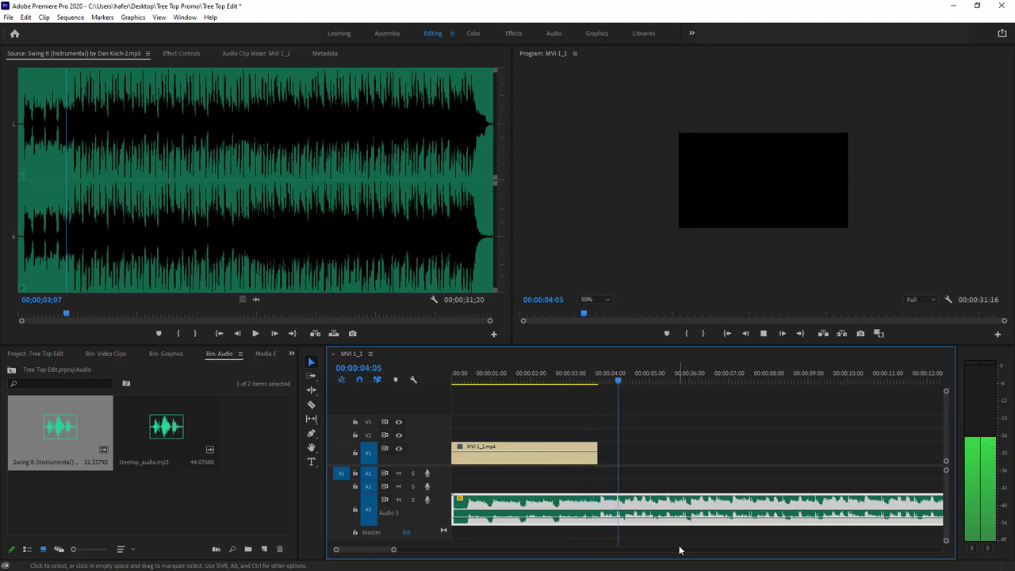
{"action": "key", "text": "space"}
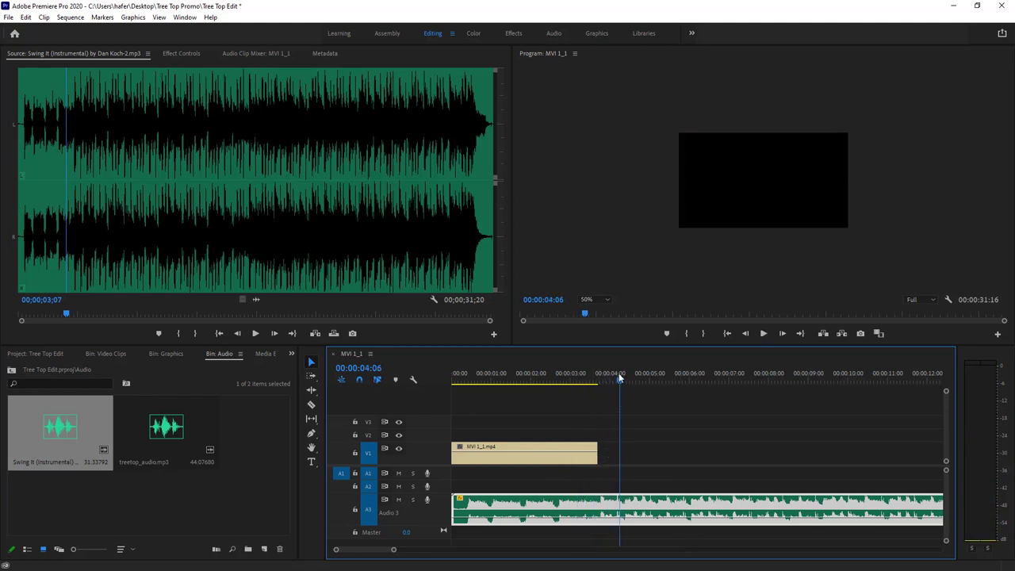
{"action": "left_click_drag", "start_coordinate": [620, 380], "coordinate": [612, 427]}
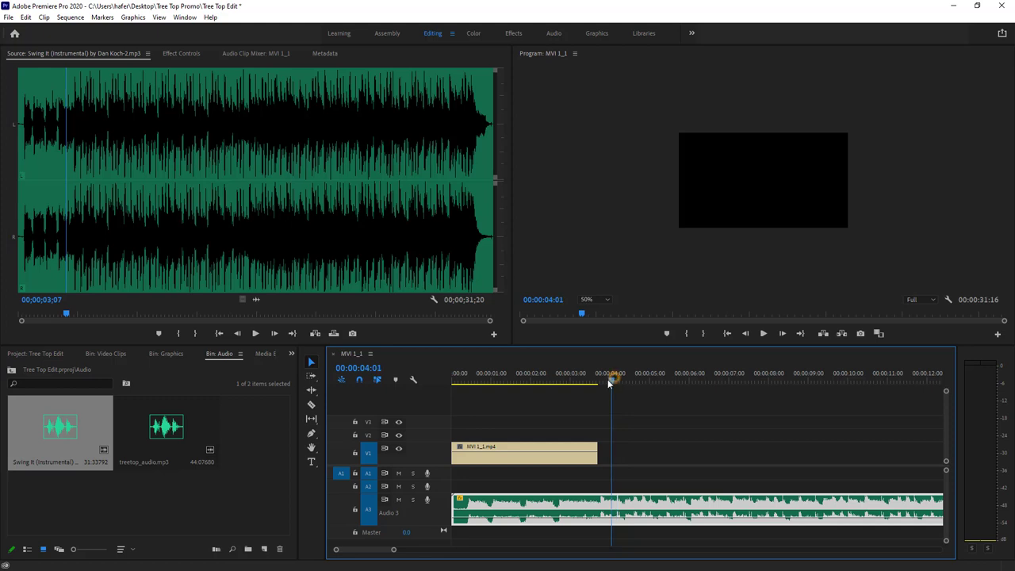
{"action": "left_click_drag", "start_coordinate": [600, 384], "coordinate": [599, 386]}
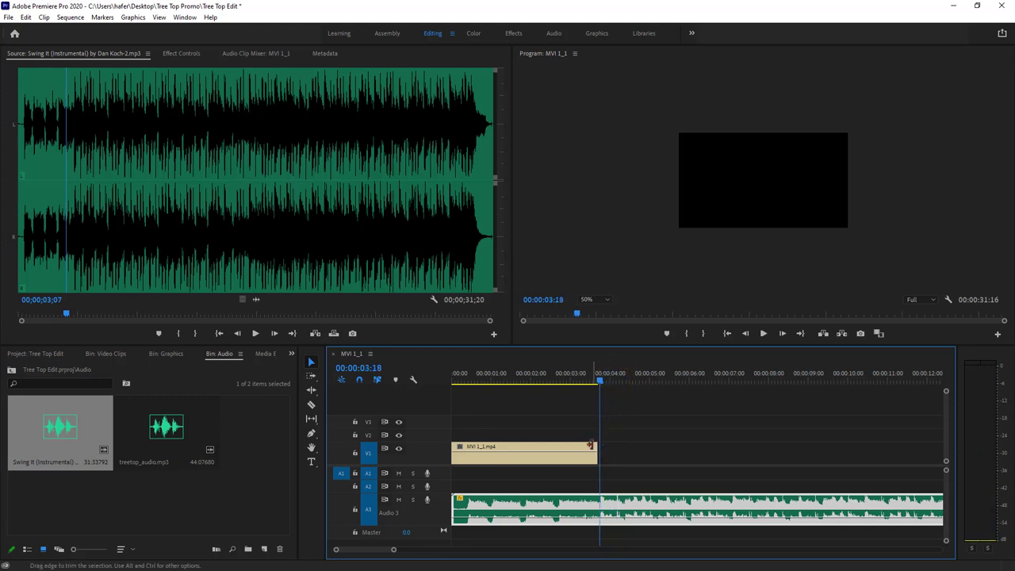
{"action": "left_click_drag", "start_coordinate": [596, 448], "coordinate": [598, 448]}
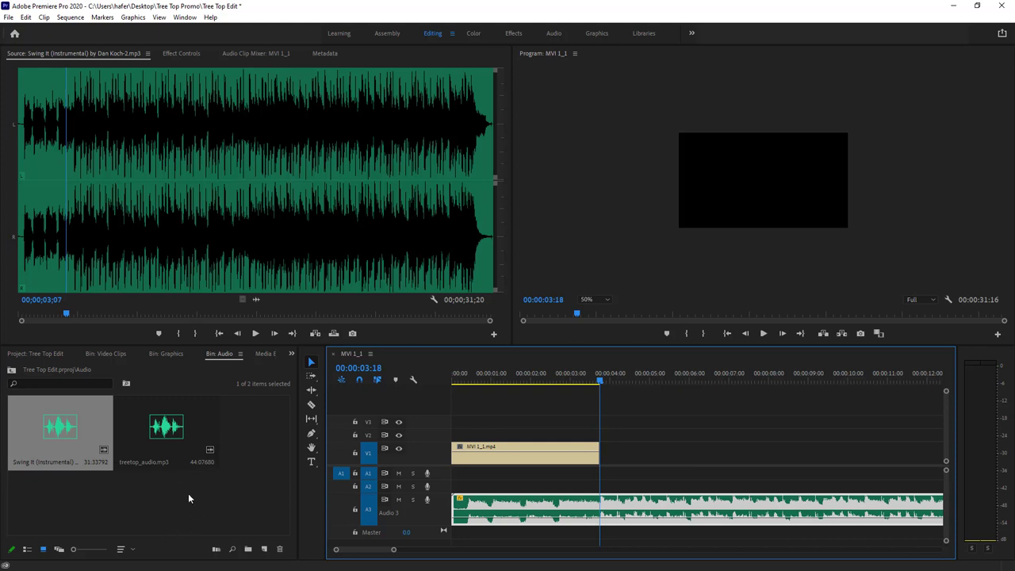
Open treetop_audio.mp3 in the Source Monitor and mark the first spoken phrase, with the In point at 00;00;05;10 and the Out point just after it.
{"action": "double_click", "coordinate": [167, 434]}
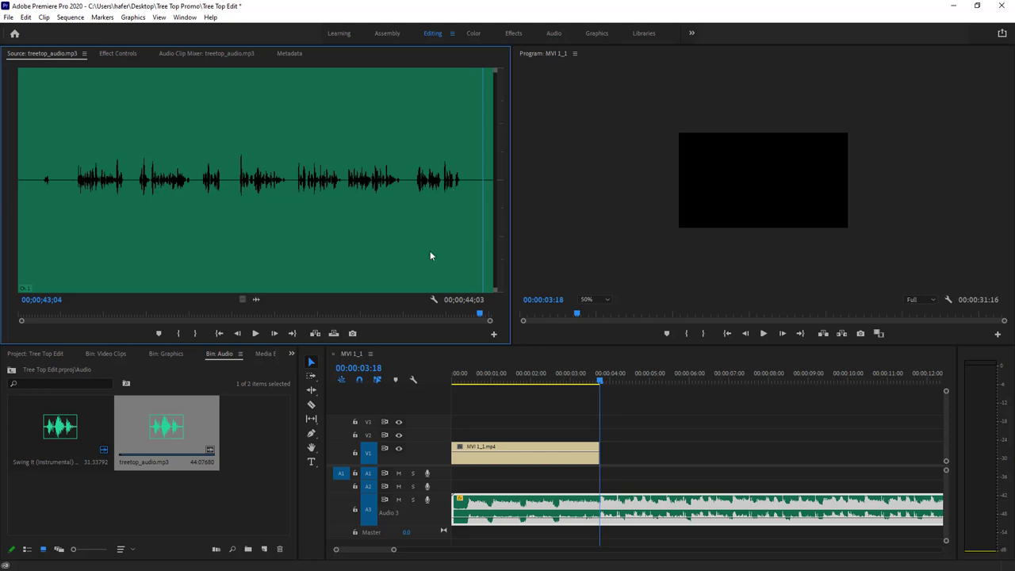
{"action": "left_click", "coordinate": [81, 140]}
{"action": "left_click", "coordinate": [73, 142]}
{"action": "key", "text": "space"}
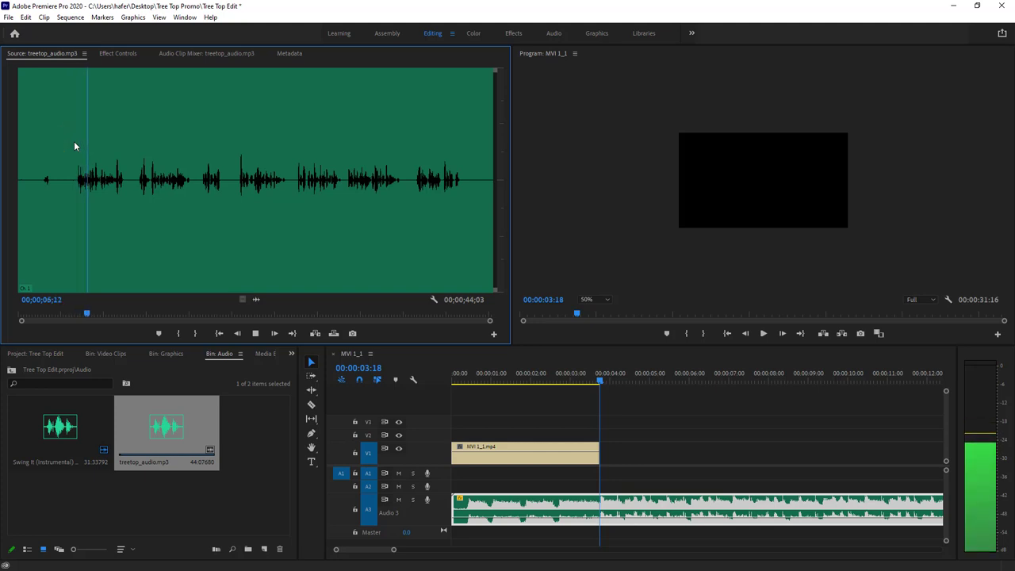
{"action": "left_click", "coordinate": [99, 145]}
{"action": "left_click", "coordinate": [73, 144]}
{"action": "left_click_drag", "start_coordinate": [74, 85], "coordinate": [75, 86]}
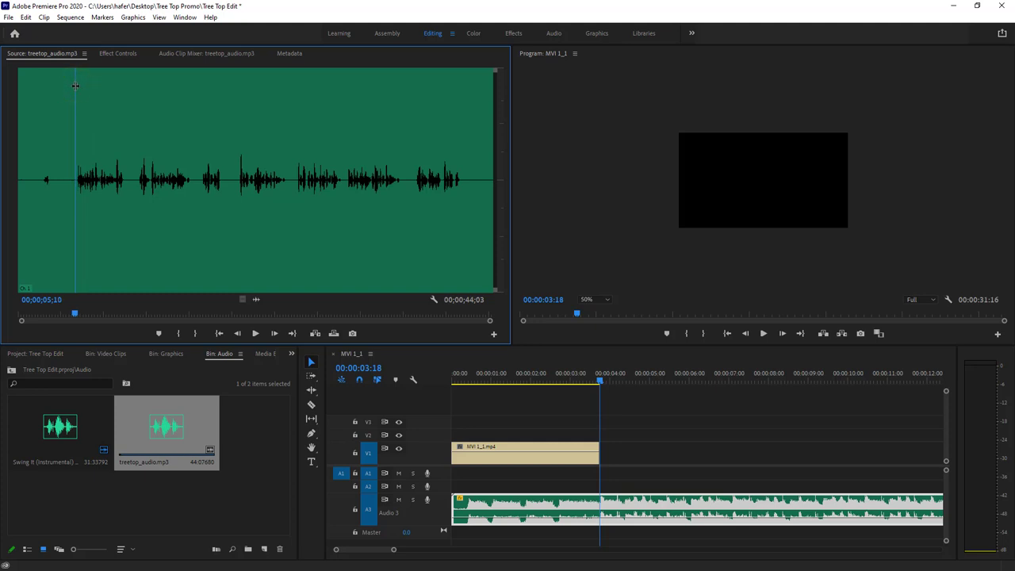
{"action": "key", "text": "j"}
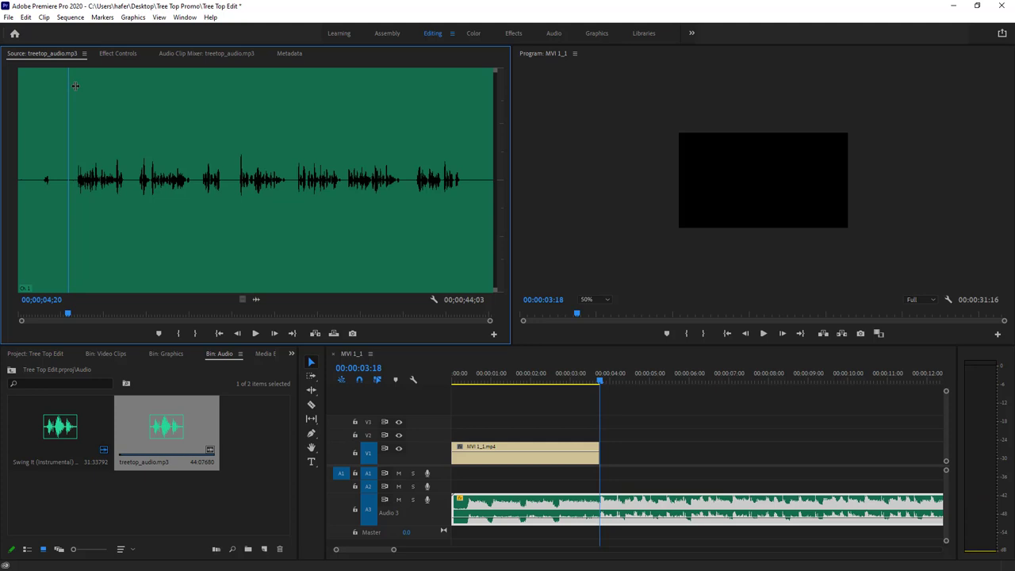
{"action": "left_click", "coordinate": [74, 85]}
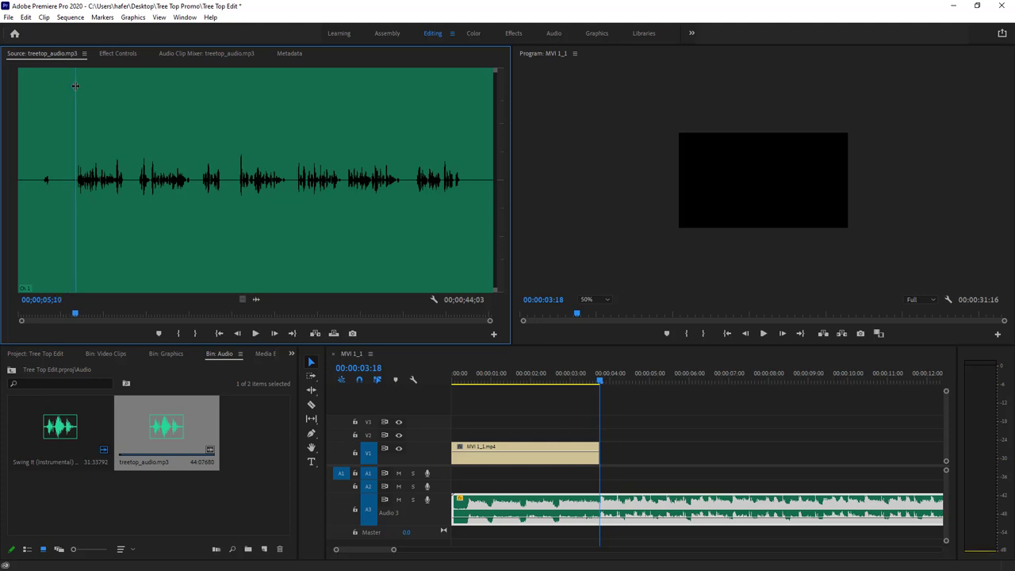
{"action": "key", "text": "i"}
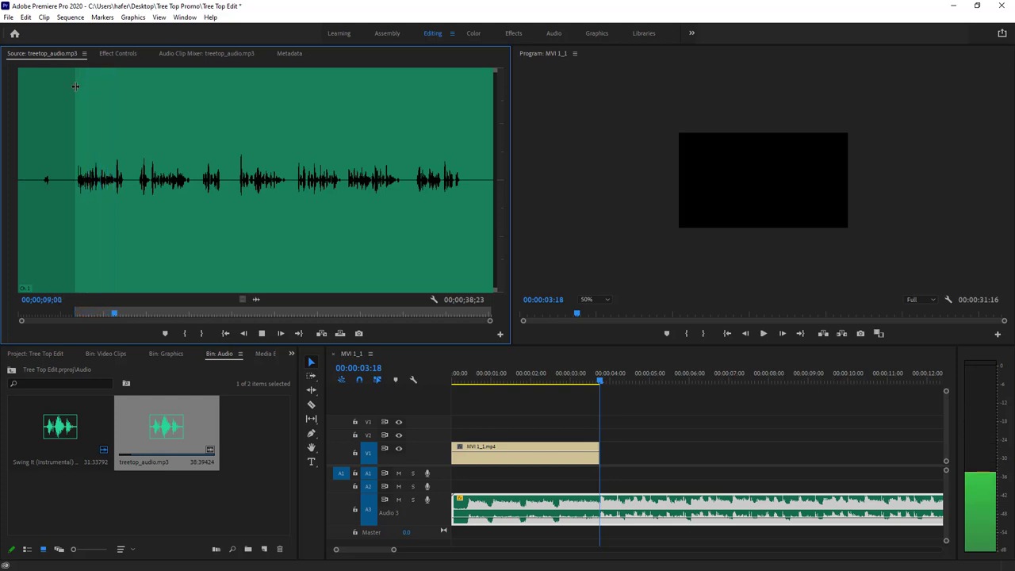
{"action": "key", "text": "o"}
{"action": "key", "text": "space"}
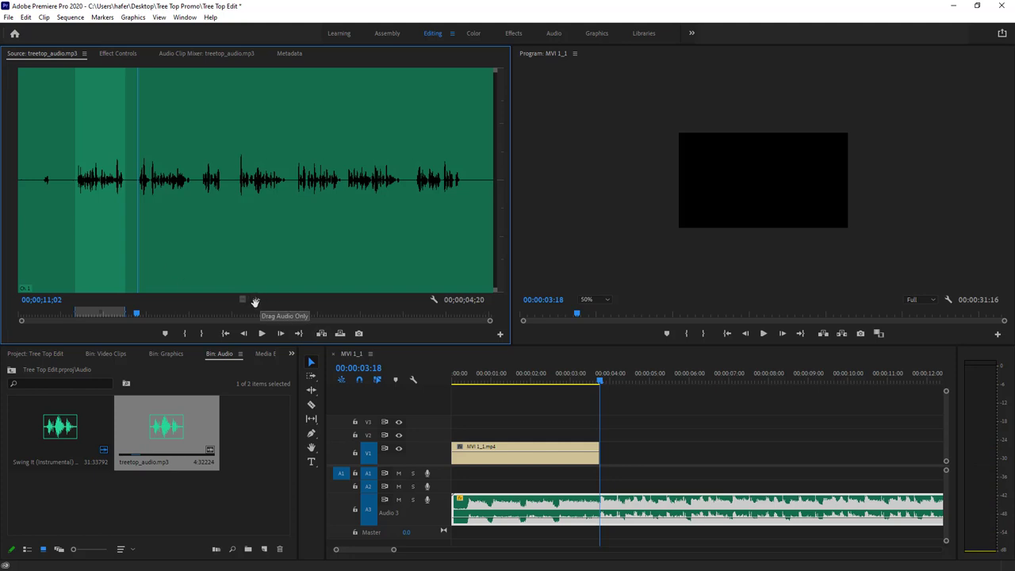
Place the marked voice-over audio on A2 at the end of the MVI 1_1.mp4 clip, and play the sequence from the start.
{"action": "left_click_drag", "start_coordinate": [256, 300], "coordinate": [601, 492]}
{"action": "left_click_drag", "start_coordinate": [579, 374], "coordinate": [597, 391]}
{"action": "key", "text": "Home"}
{"action": "key", "text": "space"}
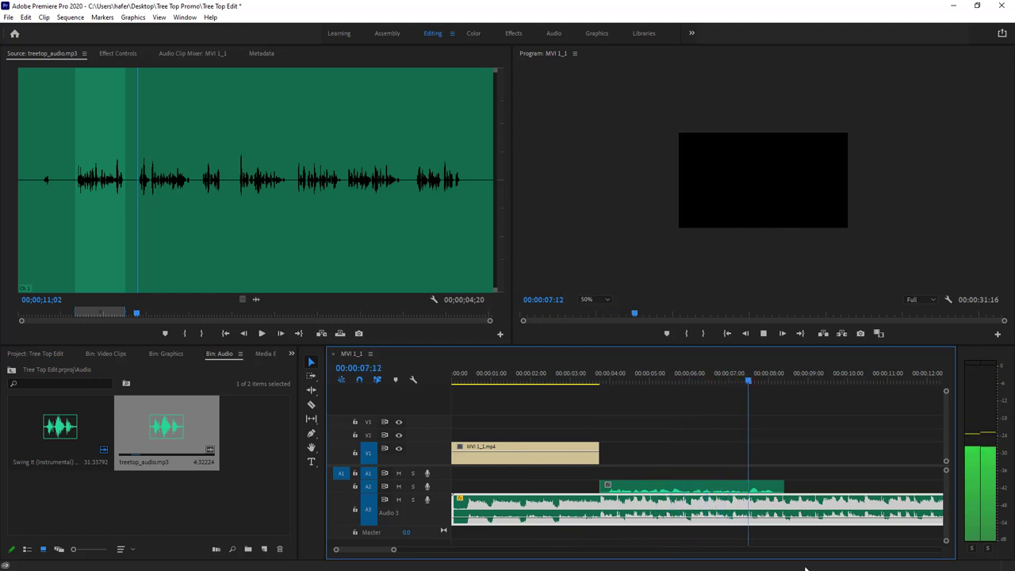
{"action": "key", "text": "space"}
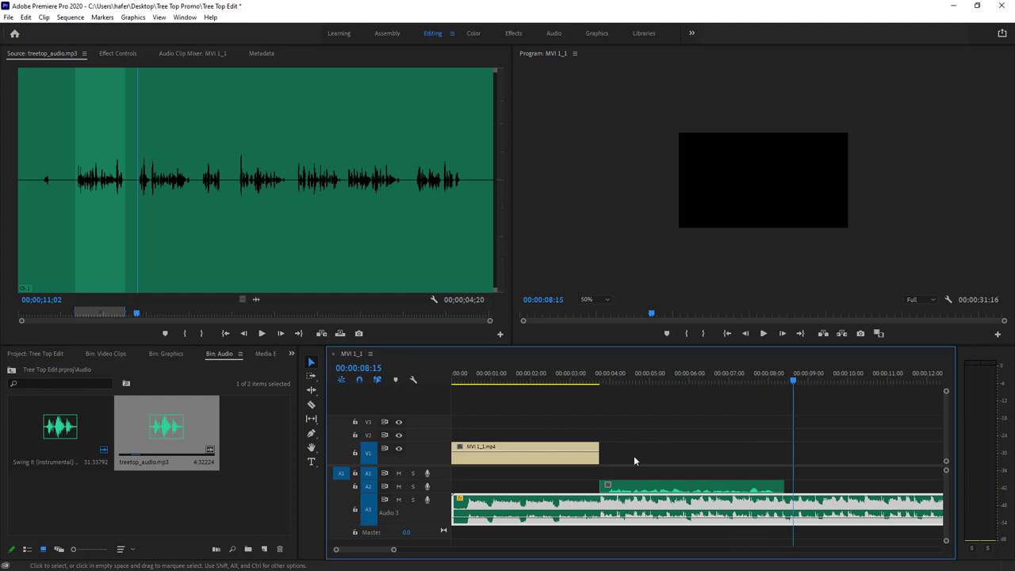
Open MVI_1320.mp4 from the Video Clips bin in the Source Monitor and preview its footage.
{"action": "left_click", "coordinate": [21, 355]}
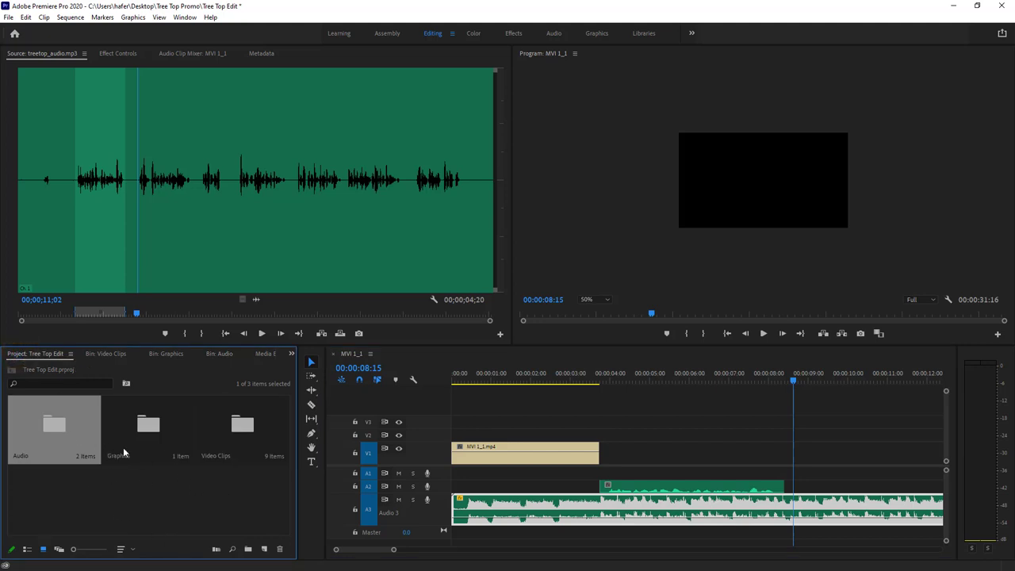
{"action": "double_click", "coordinate": [242, 426]}
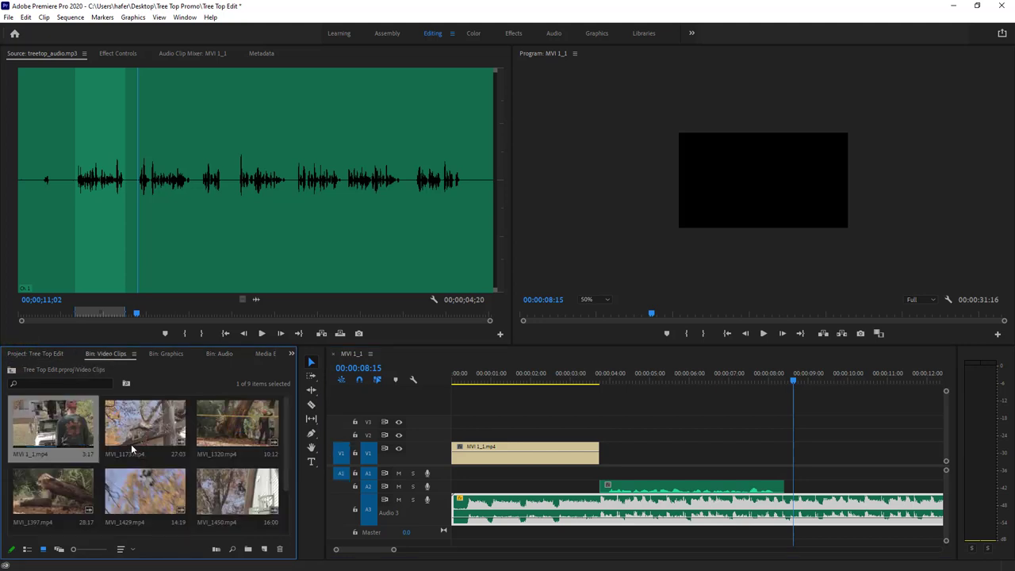
{"action": "scroll", "coordinate": [131, 450], "scroll_direction": "down", "scroll_amount": 1}
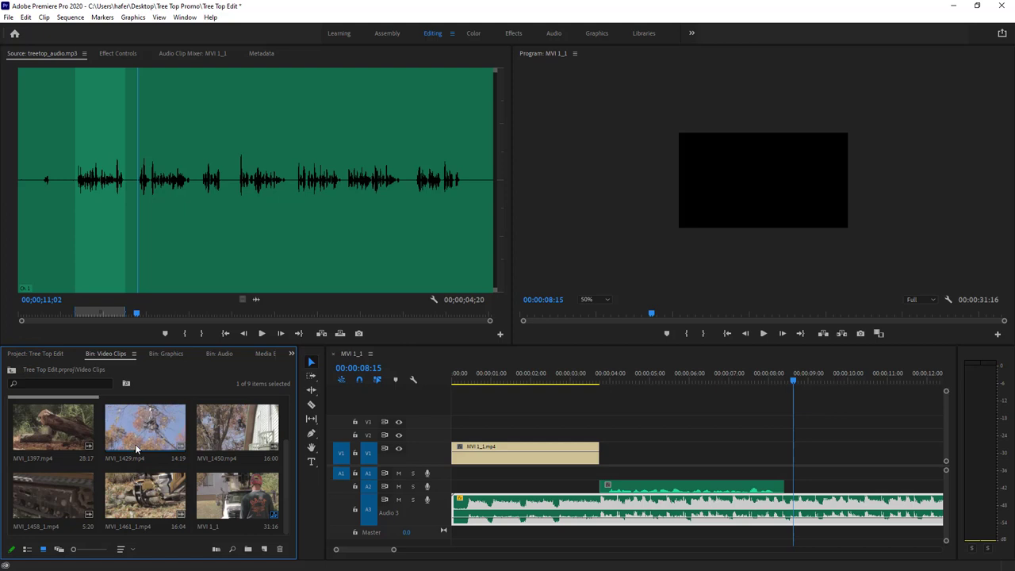
{"action": "scroll", "coordinate": [174, 514], "scroll_direction": "up", "scroll_amount": 1}
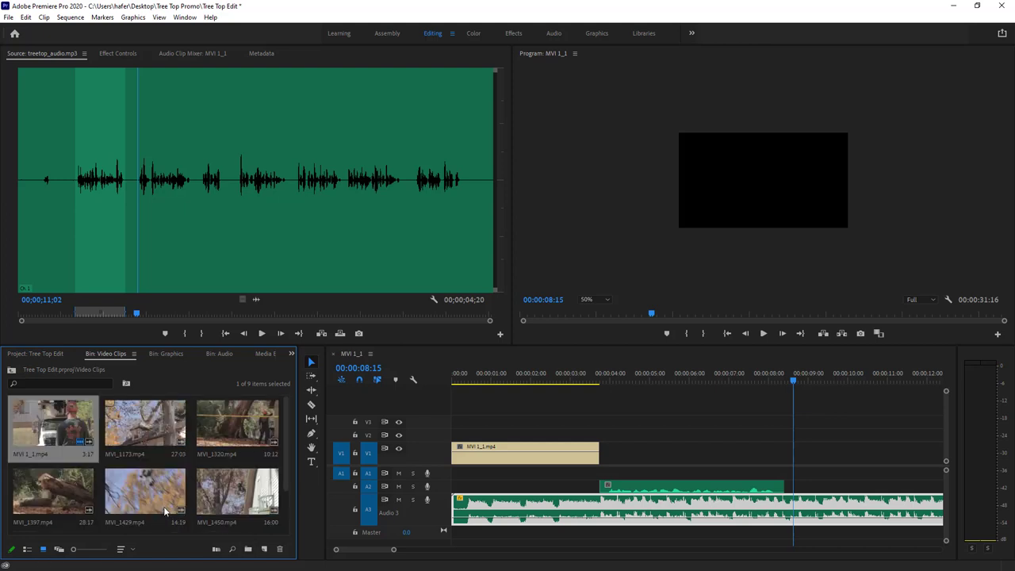
{"action": "double_click", "coordinate": [236, 441]}
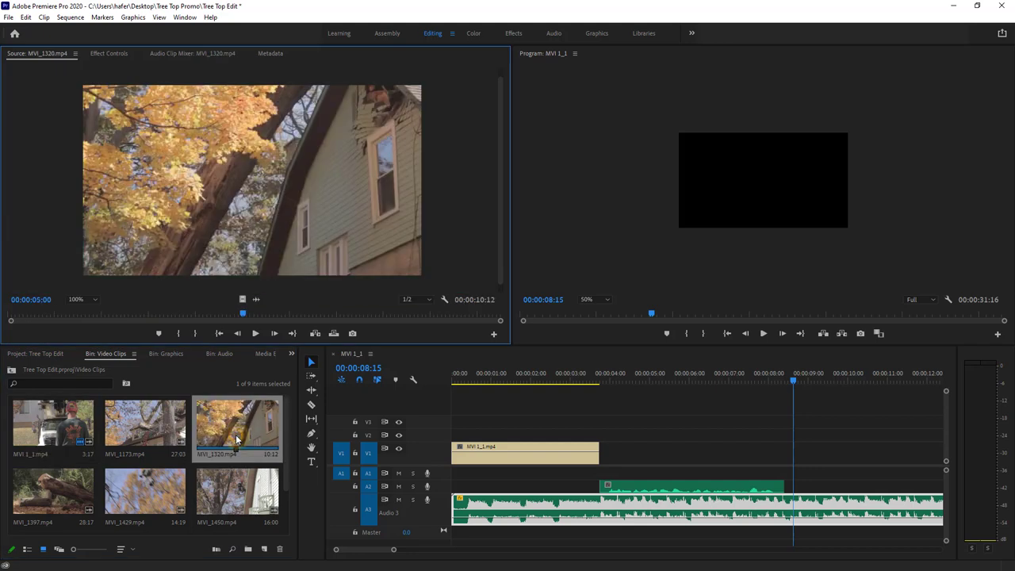
{"action": "left_click_drag", "start_coordinate": [65, 319], "coordinate": [104, 325]}
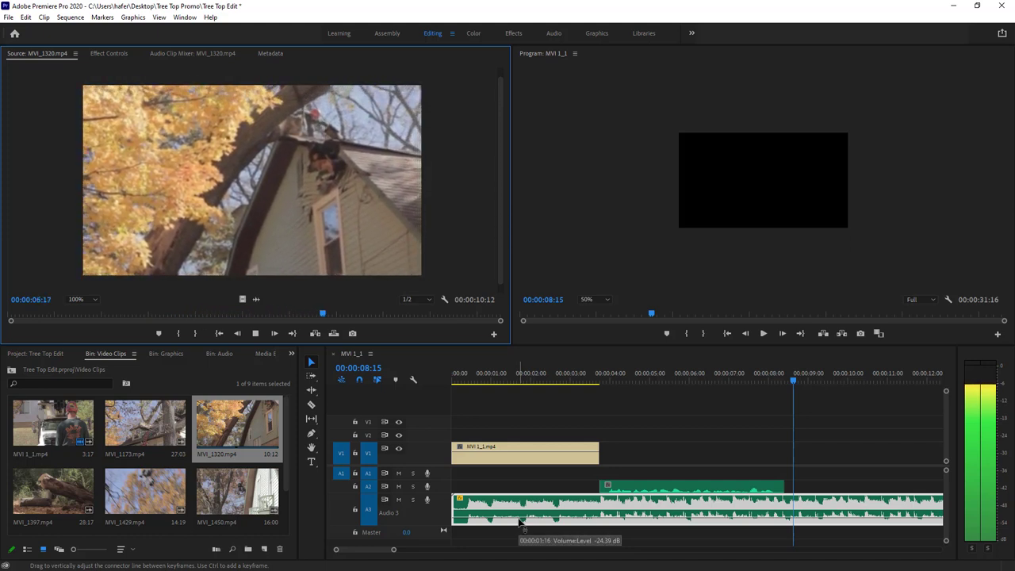
{"action": "key", "text": "space"}
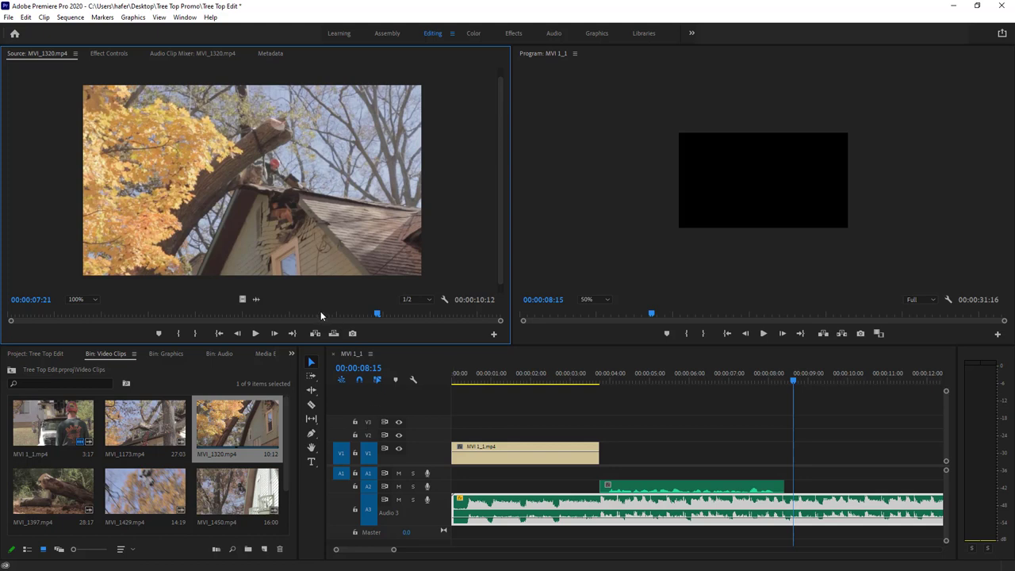
Mark the MVI_1320.mp4 source clip with an In point at 00:00:02:08 and an Out point at 00:00:07:21.
{"action": "key", "text": "o"}
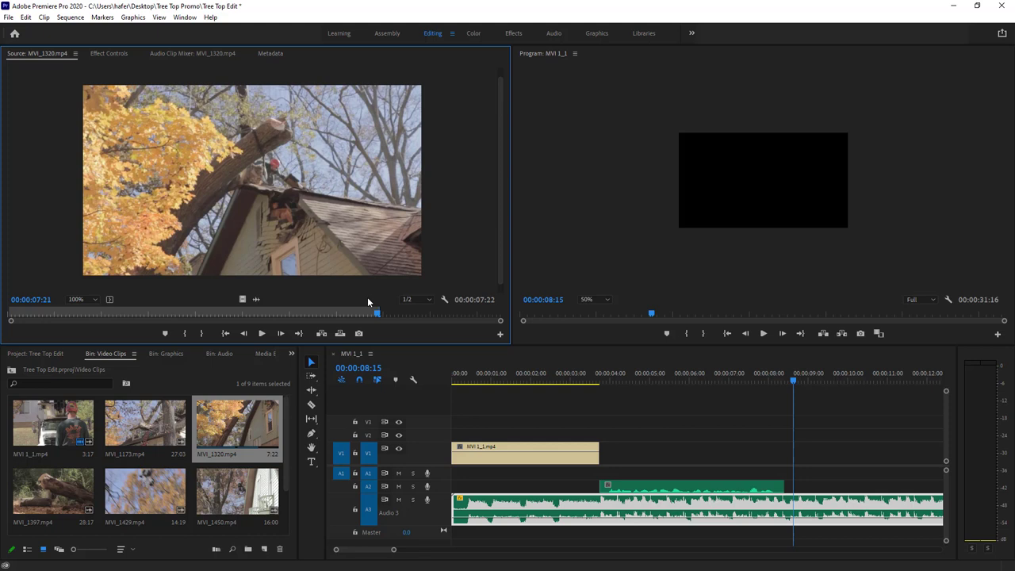
{"action": "key", "text": "j"}
{"action": "key", "text": "o"}
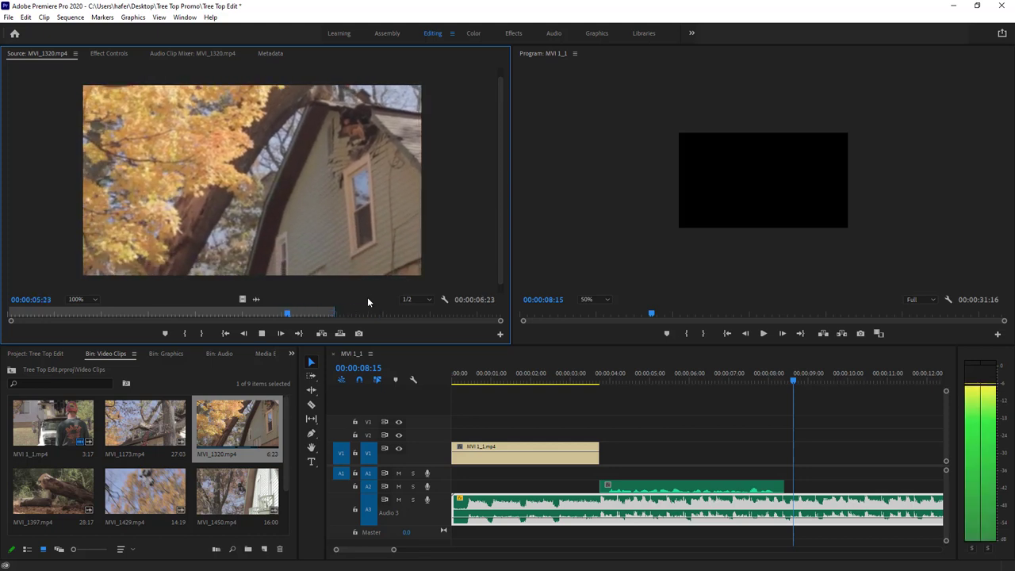
{"action": "key", "text": "k"}
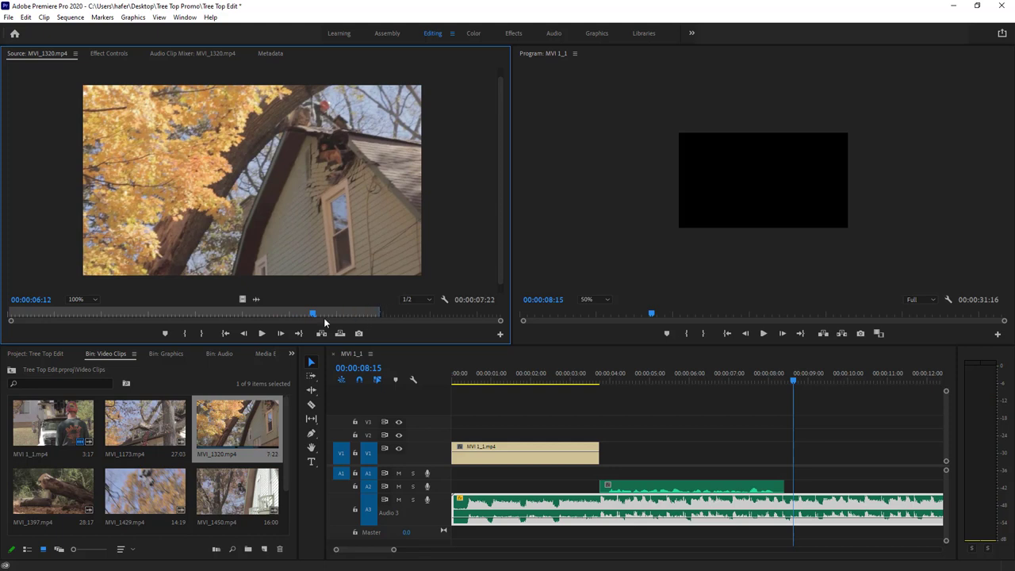
{"action": "left_click_drag", "start_coordinate": [309, 313], "coordinate": [114, 333]}
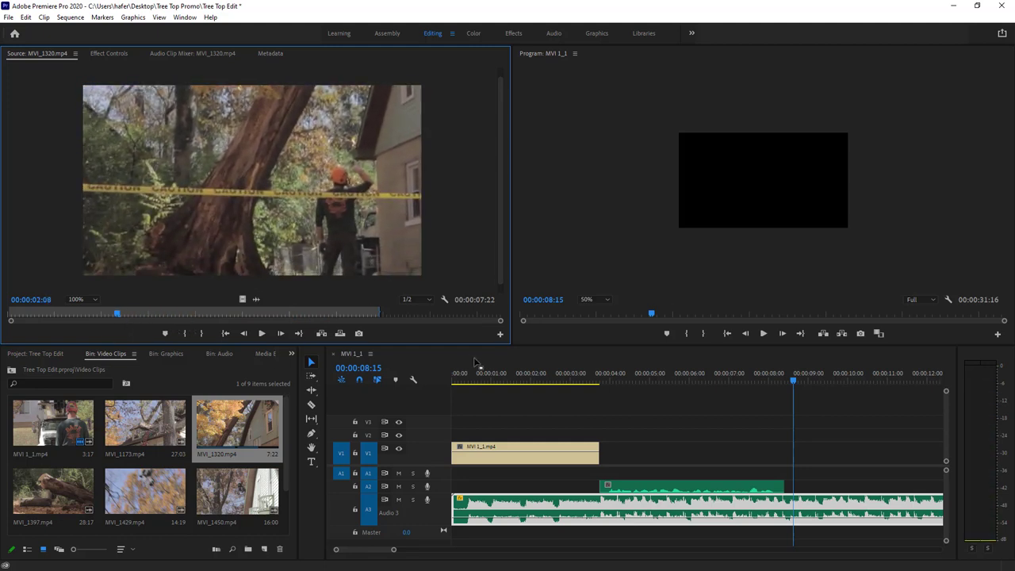
{"action": "key", "text": "i"}
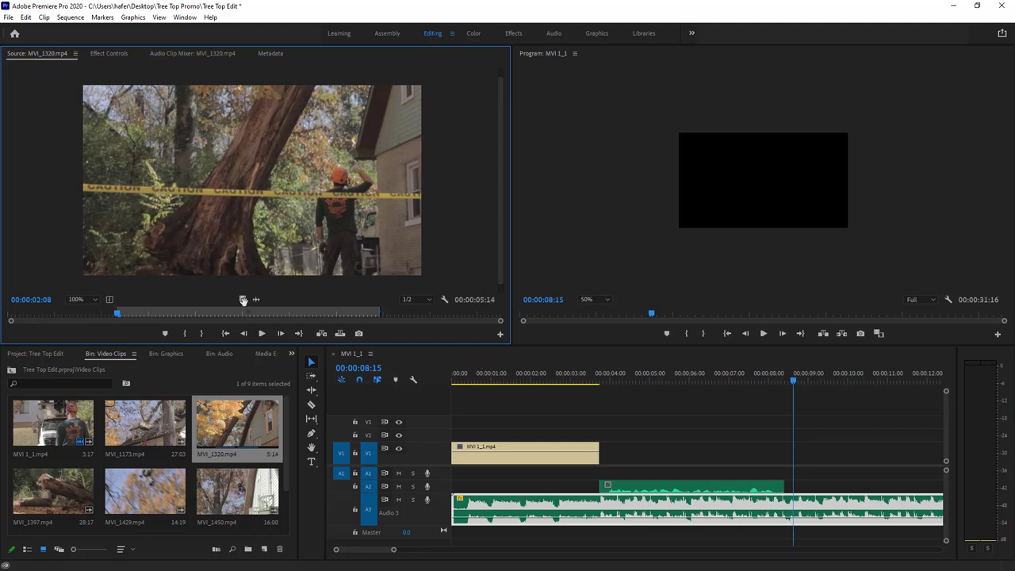
Place only the video of the marked MVI_1320.mp4 range on V1 directly after MVI 1_1.mp4 and play across the cut.
{"action": "left_click_drag", "start_coordinate": [243, 299], "coordinate": [608, 466]}
{"action": "left_click", "coordinate": [577, 379]}
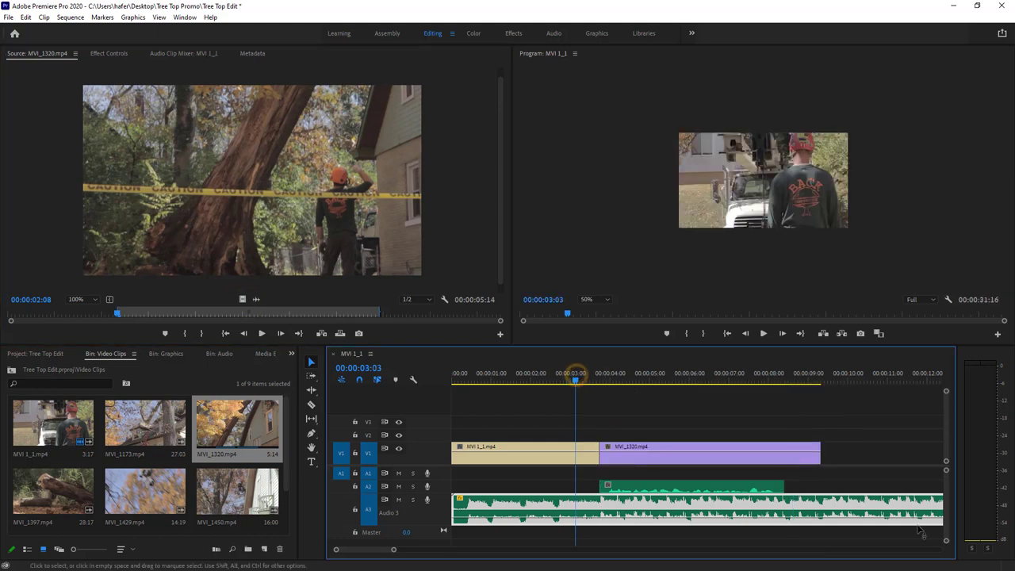
{"action": "key", "text": "space"}
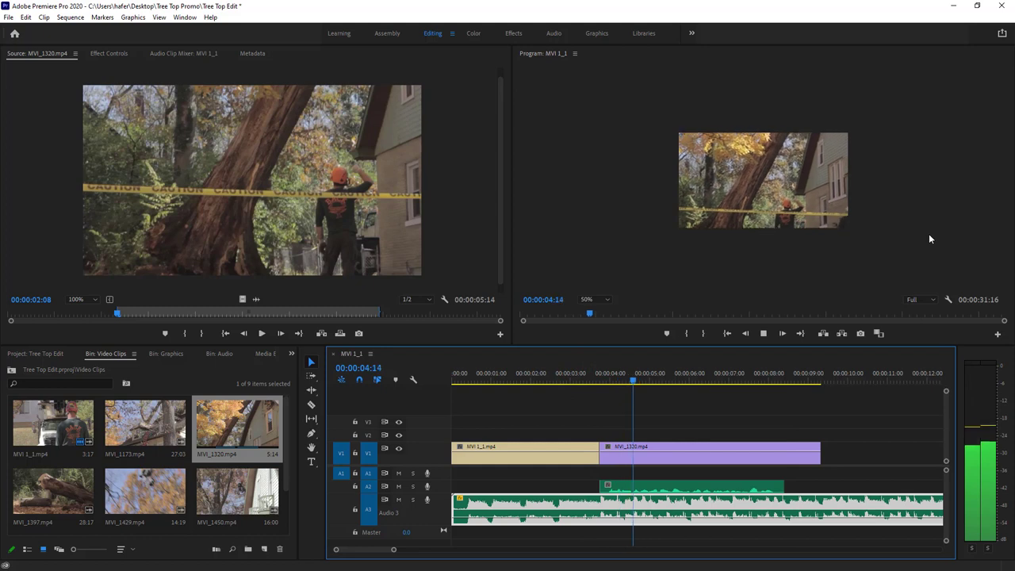
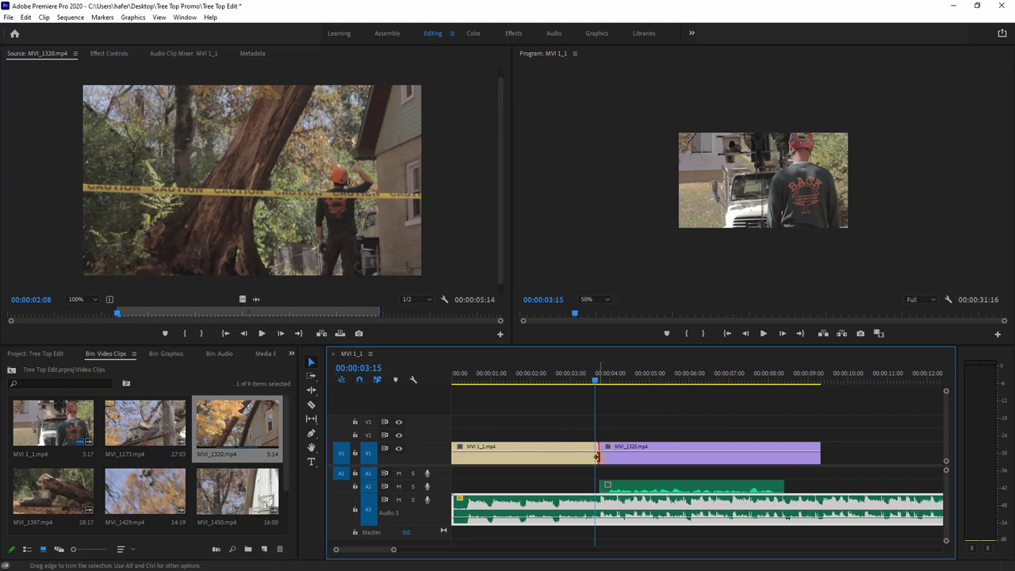
Apply the default transition at the cut between MVI 1_1.mp4 and MVI_1320.mp4, and play the sequence to review it.
{"action": "left_click", "coordinate": [597, 458]}
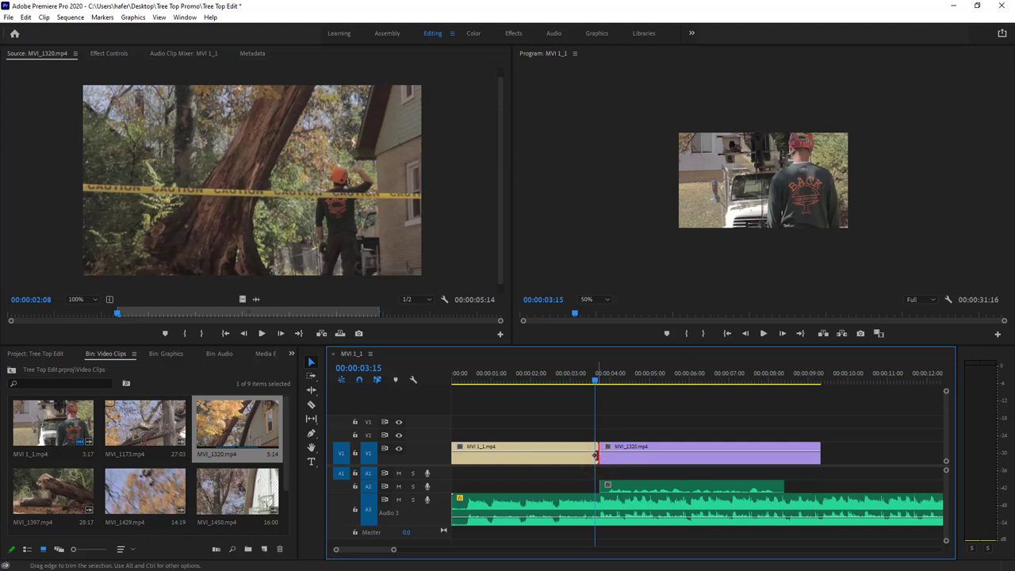
{"action": "right_click", "coordinate": [597, 457]}
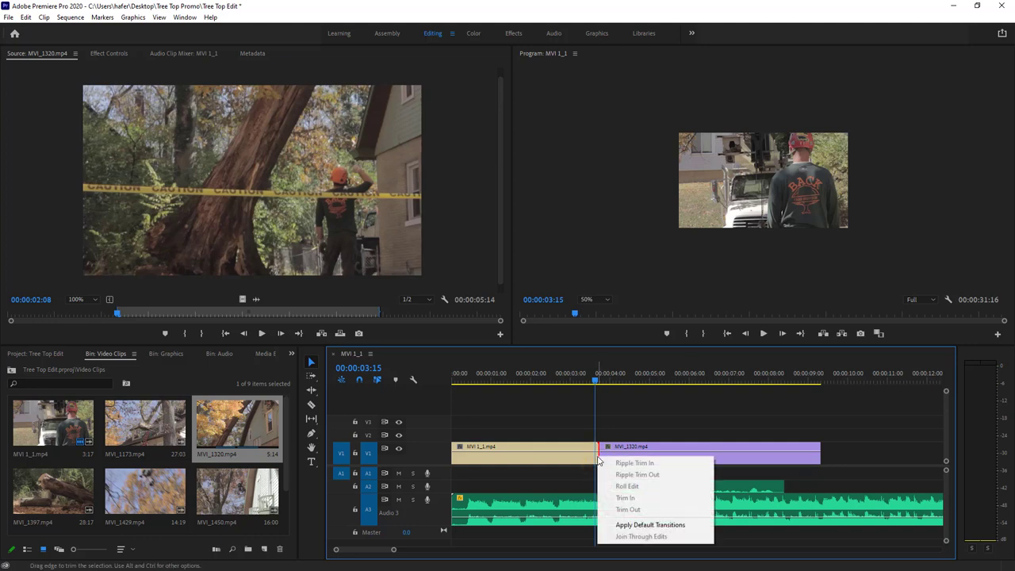
{"action": "left_click", "coordinate": [658, 528]}
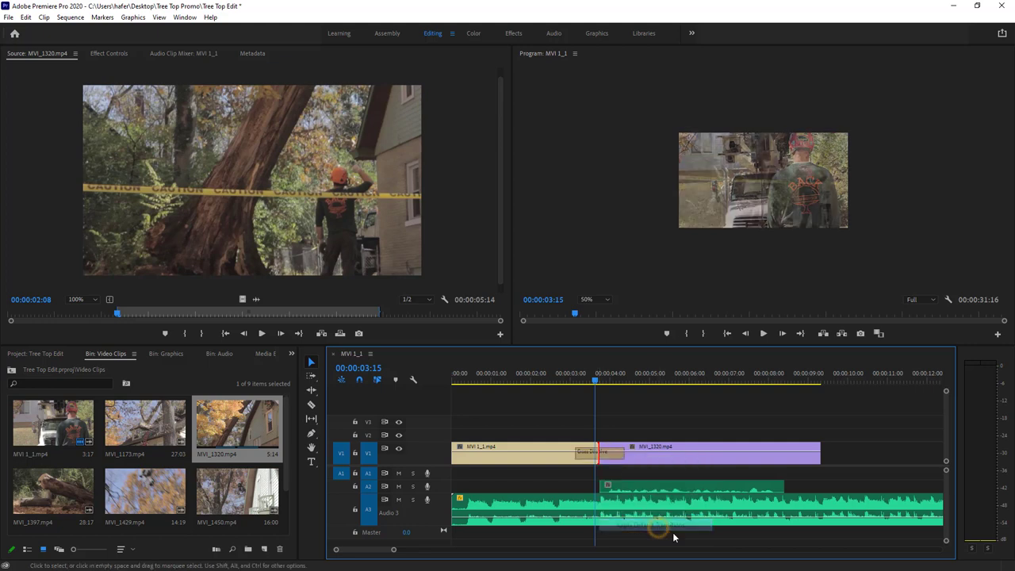
{"action": "left_click", "coordinate": [573, 372]}
{"action": "key", "text": "space"}
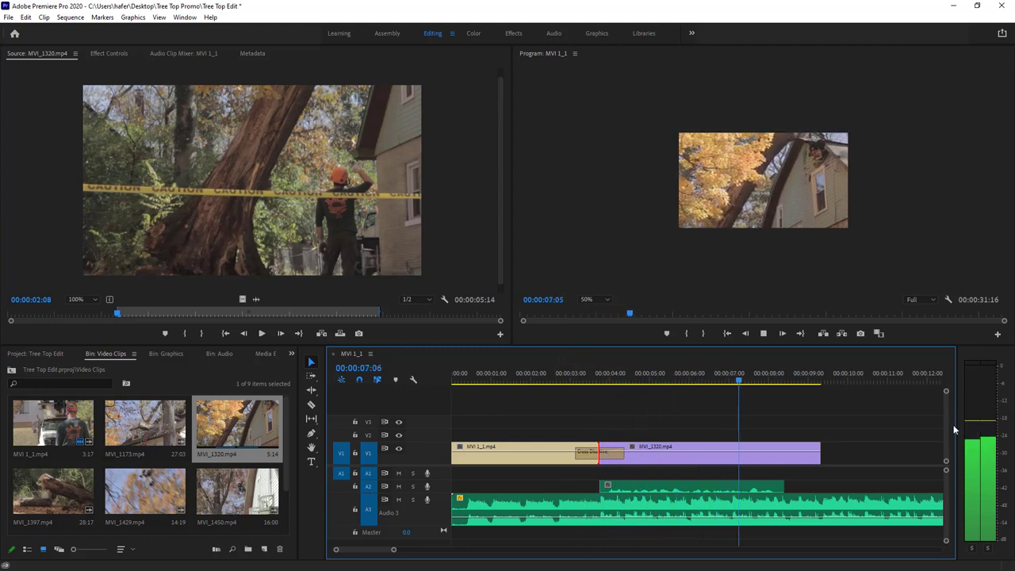
{"action": "key", "text": "space"}
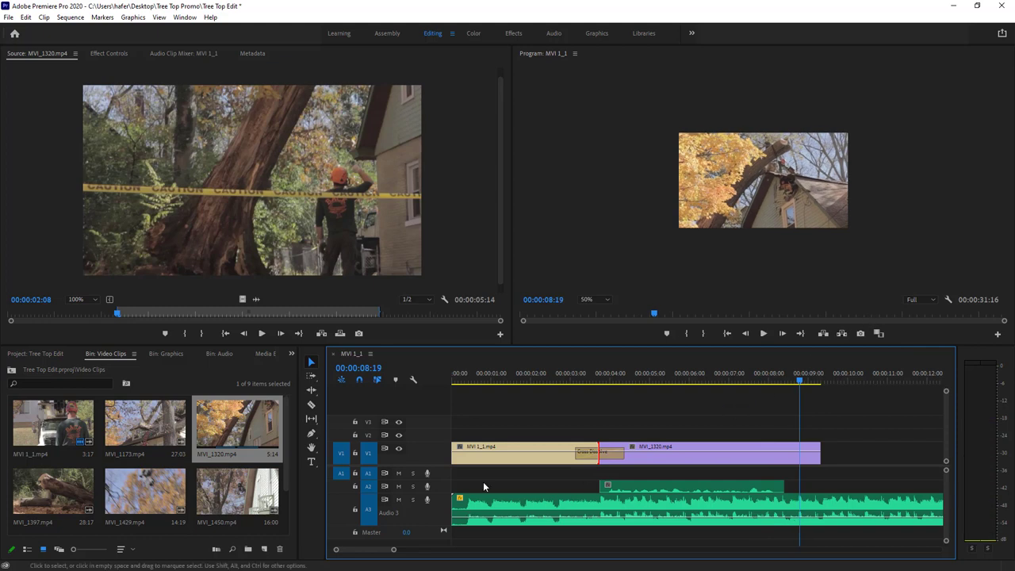
{"action": "left_click_drag", "start_coordinate": [566, 373], "coordinate": [443, 382]}
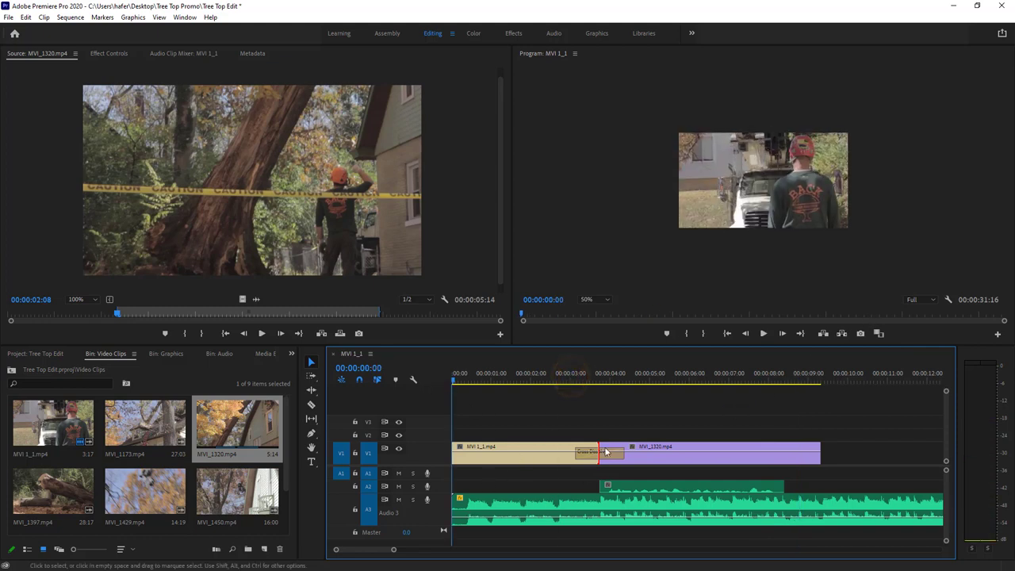
{"action": "key", "text": "space"}
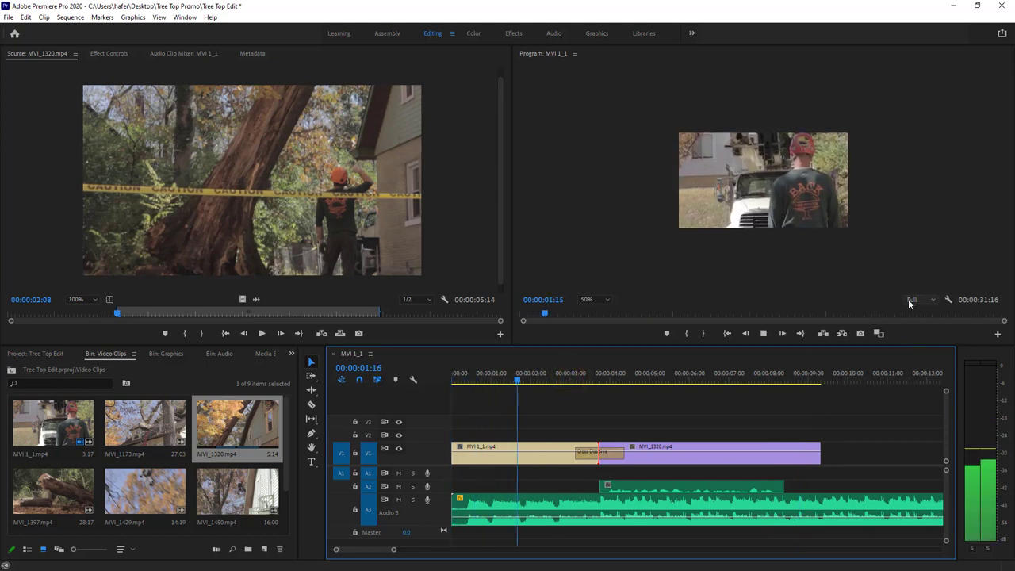
{"action": "key", "text": "space"}
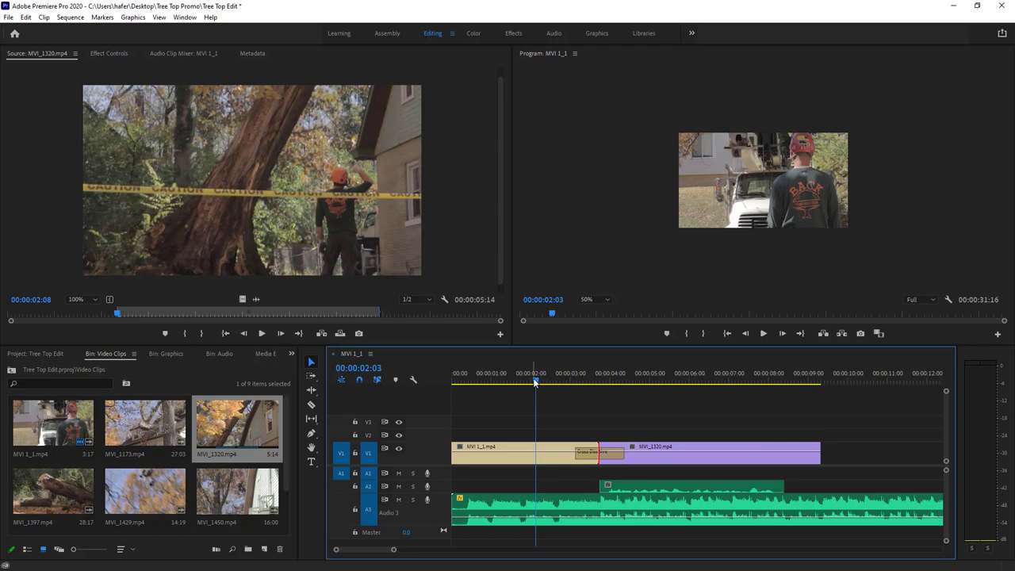
Reverse the speed of the MVI 1_1.mp4 clip on V1 and play the sequence from the start to check it.
{"action": "left_click_drag", "start_coordinate": [537, 381], "coordinate": [506, 381]}
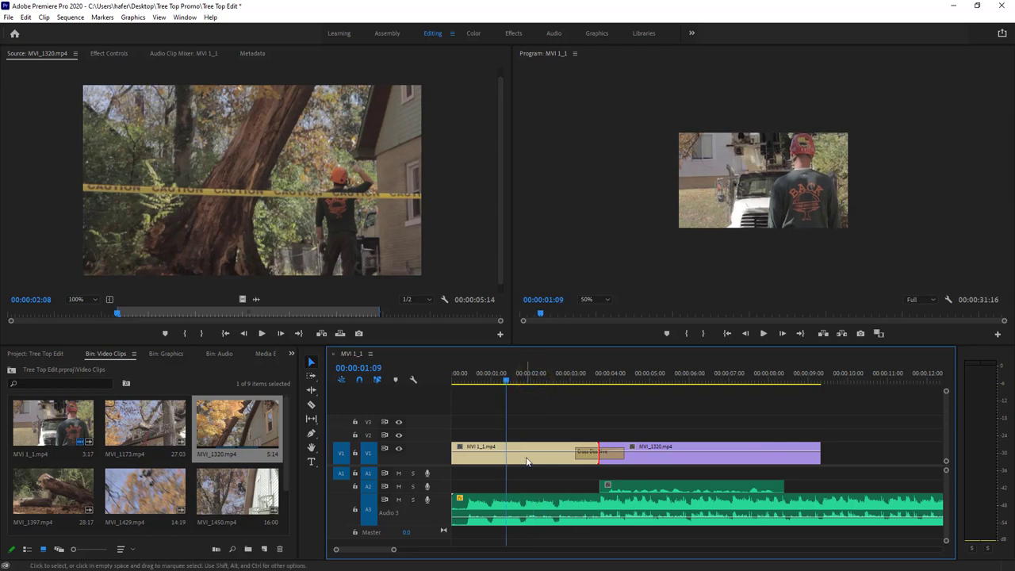
{"action": "right_click", "coordinate": [527, 461]}
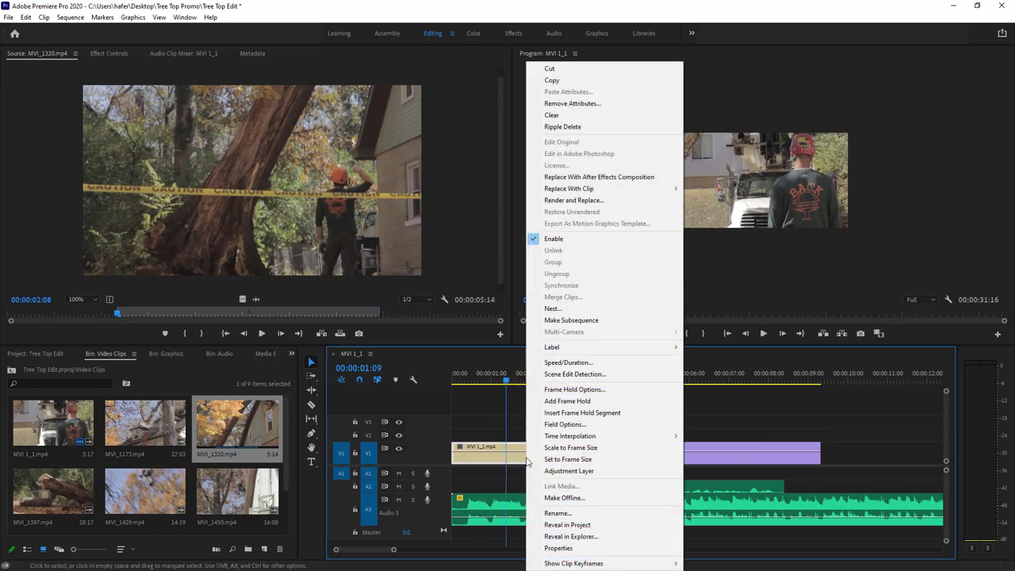
{"action": "left_click", "coordinate": [601, 368]}
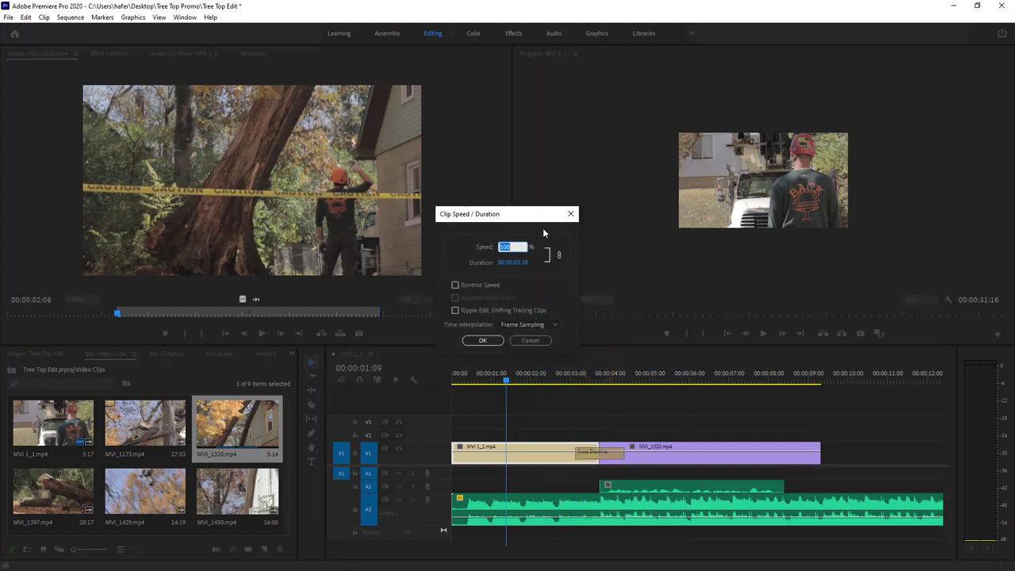
{"action": "left_click_drag", "start_coordinate": [517, 217], "coordinate": [610, 127]}
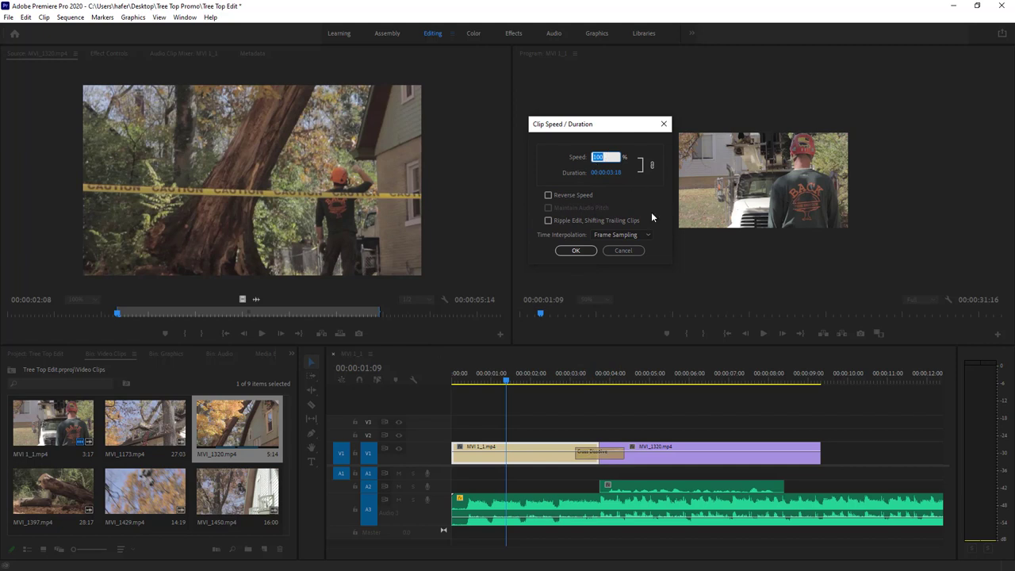
{"action": "left_click", "coordinate": [548, 196]}
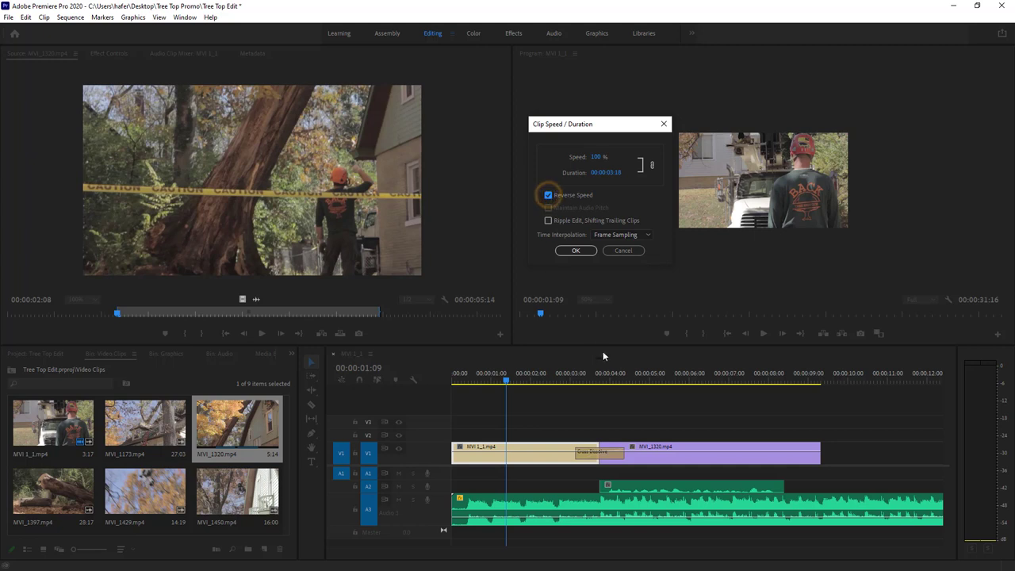
{"action": "left_click", "coordinate": [577, 251]}
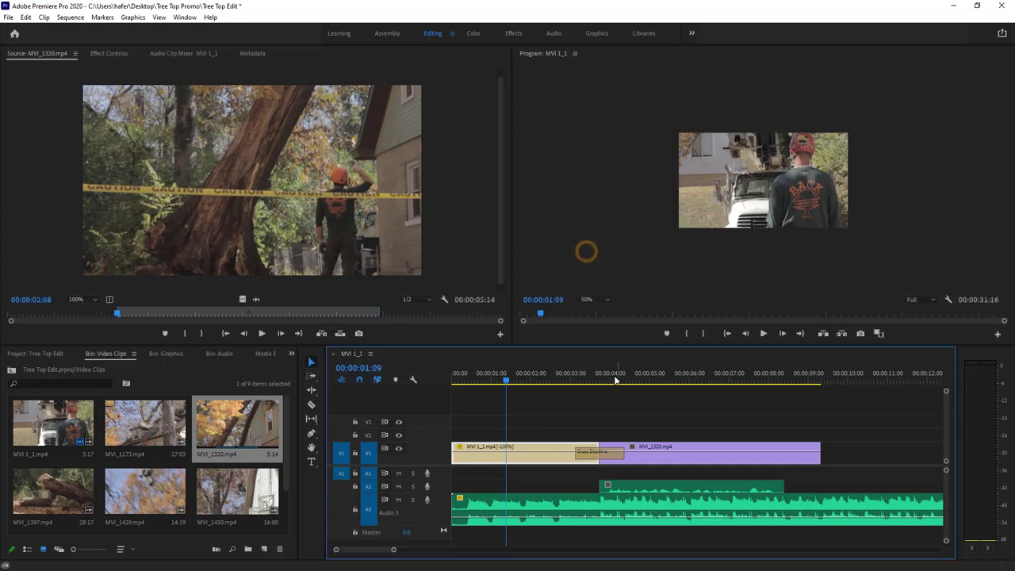
{"action": "left_click_drag", "start_coordinate": [507, 379], "coordinate": [413, 383]}
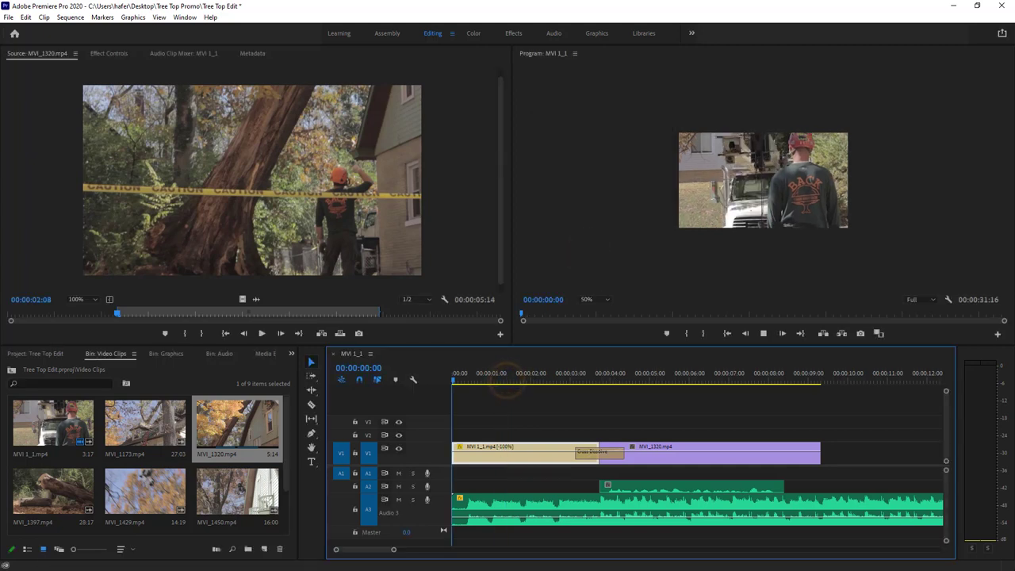
{"action": "key", "text": "space"}
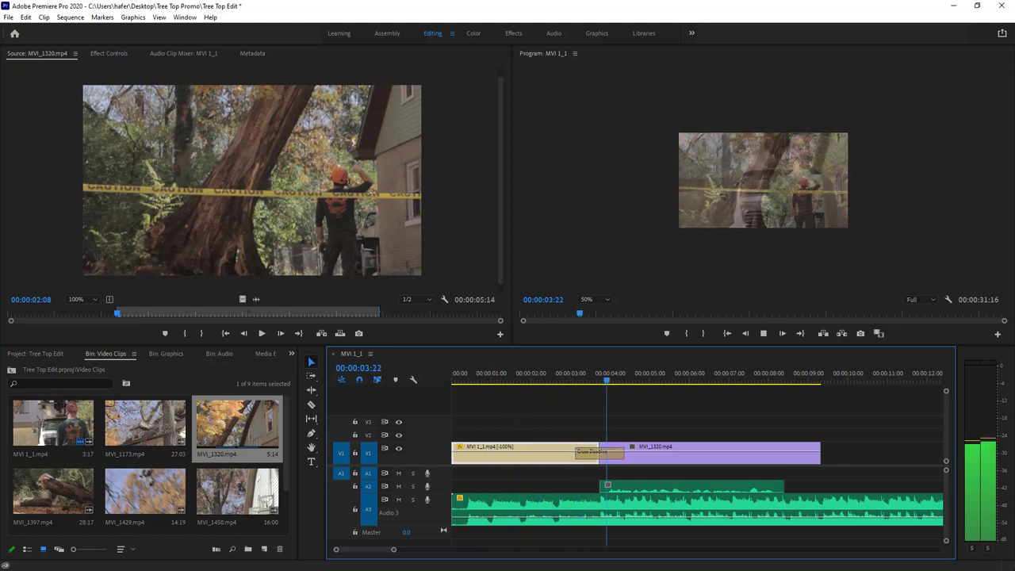
{"action": "key", "text": "space"}
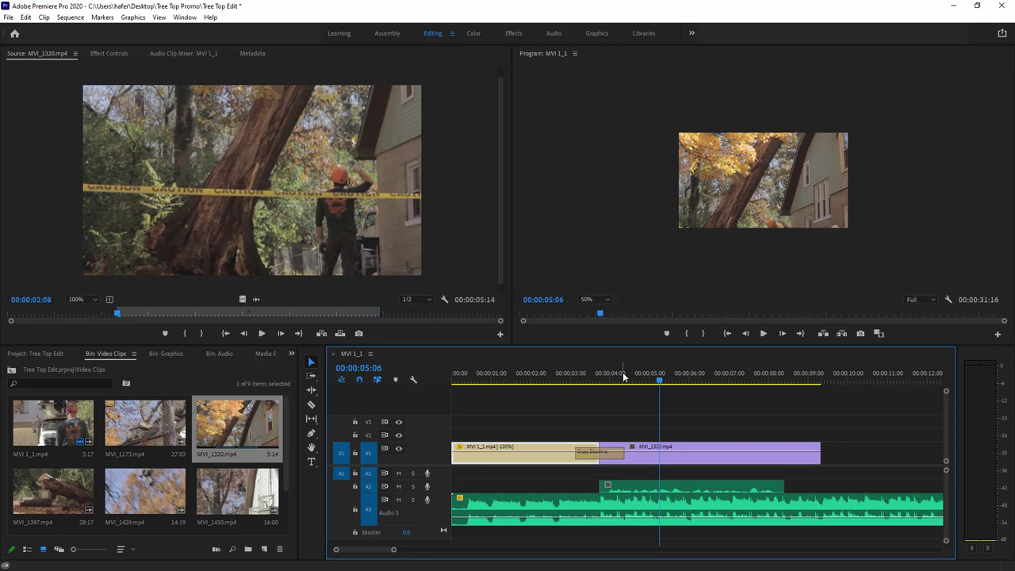
Move the playhead to 00:00:04:06 and set the Program monitor's magnification to 100%.
{"action": "left_click_drag", "start_coordinate": [659, 380], "coordinate": [620, 381]}
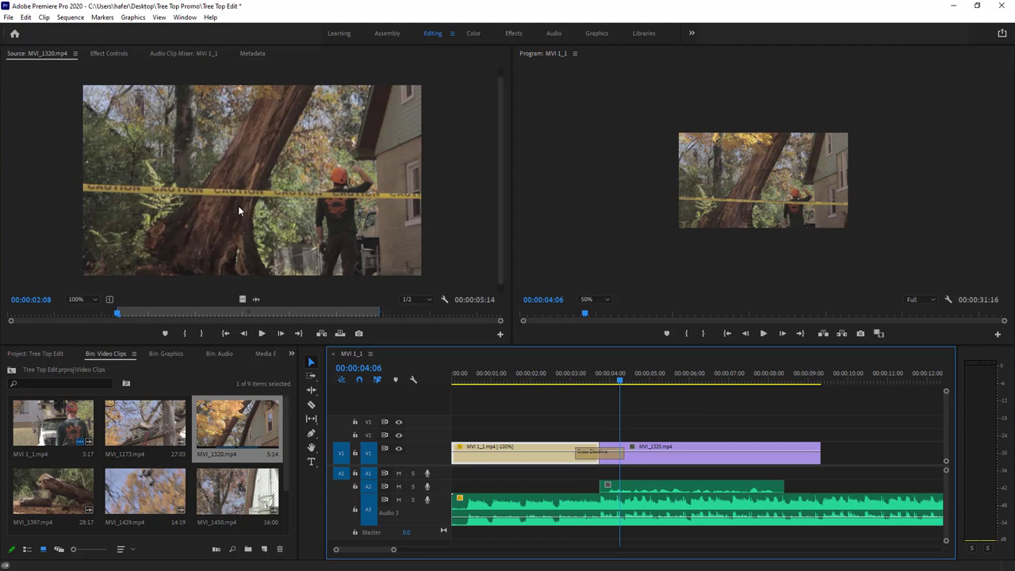
{"action": "left_click", "coordinate": [606, 299]}
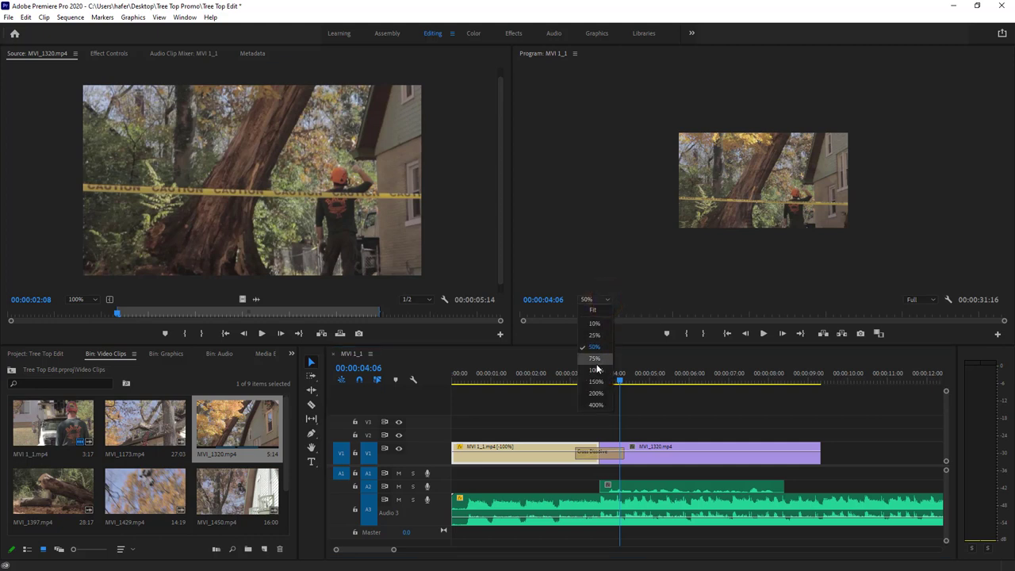
{"action": "left_click", "coordinate": [595, 370]}
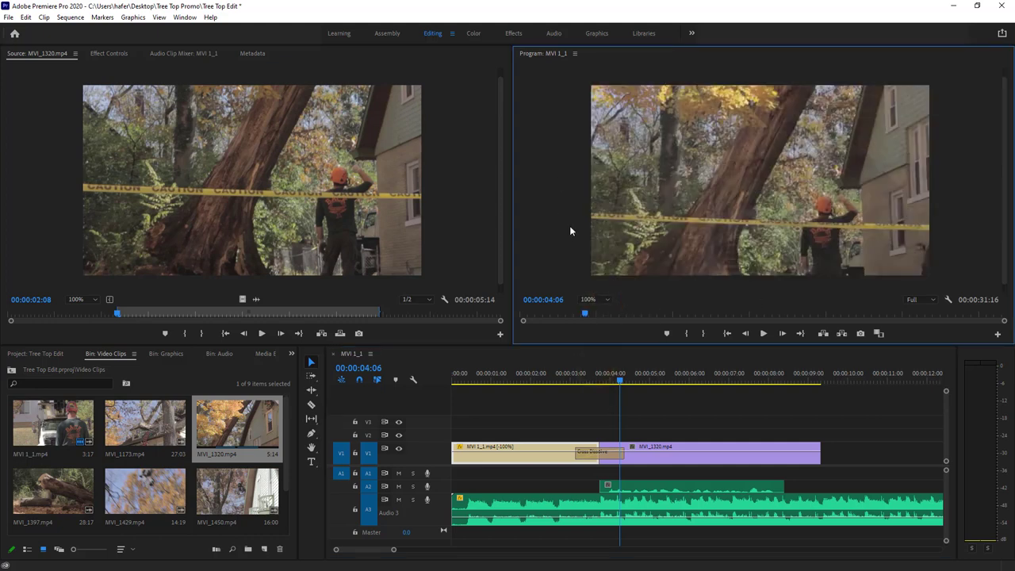
Try the 1/2 playback resolution in the Program monitor and return it to Full.
{"action": "left_click", "coordinate": [934, 302]}
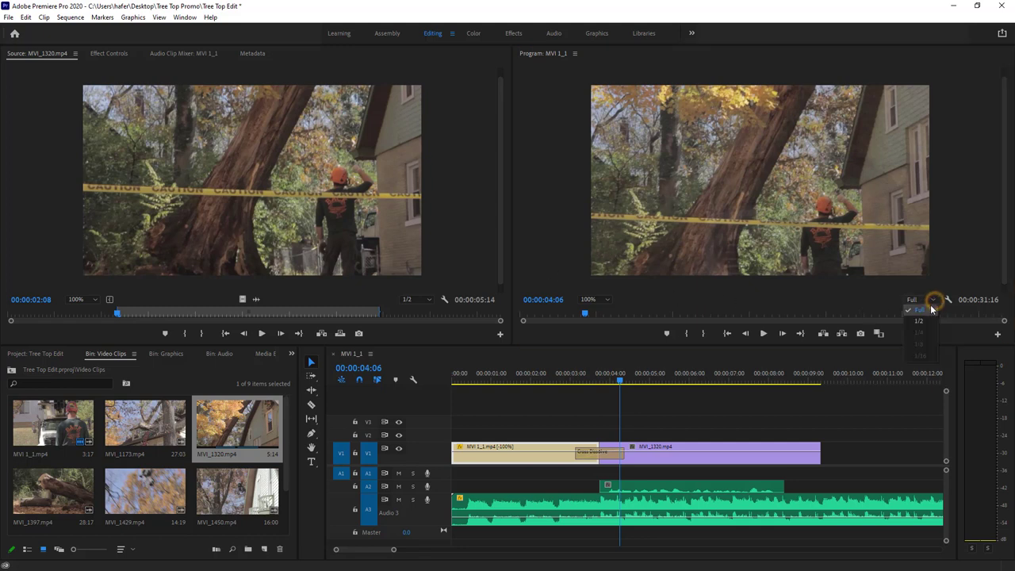
{"action": "left_click", "coordinate": [921, 322]}
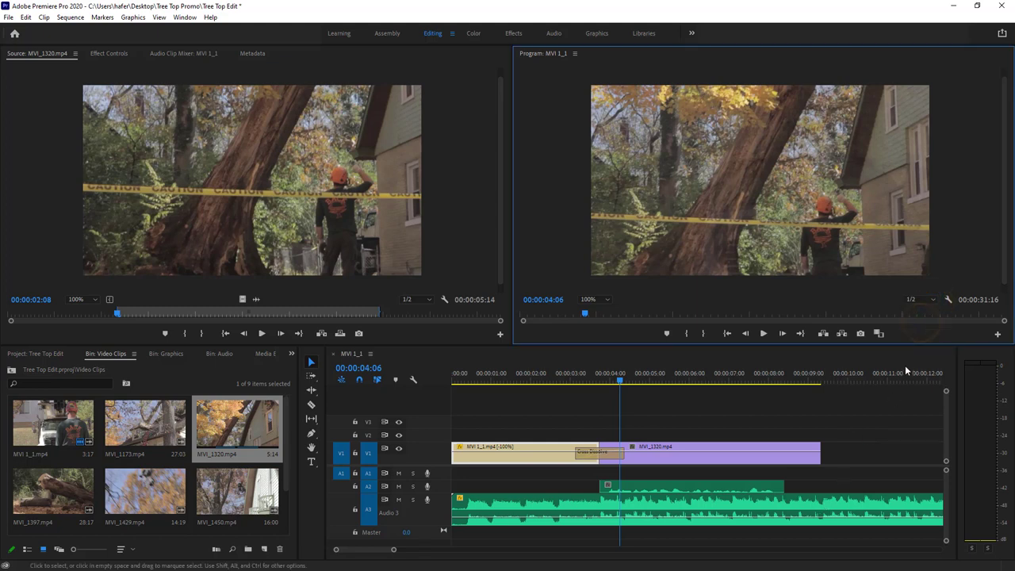
{"action": "left_click", "coordinate": [927, 299]}
{"action": "left_click", "coordinate": [925, 307]}
Play the sequence, jump to its end and back to its start, and mark an Out point at 00:00:00:00.
{"action": "left_click", "coordinate": [759, 334]}
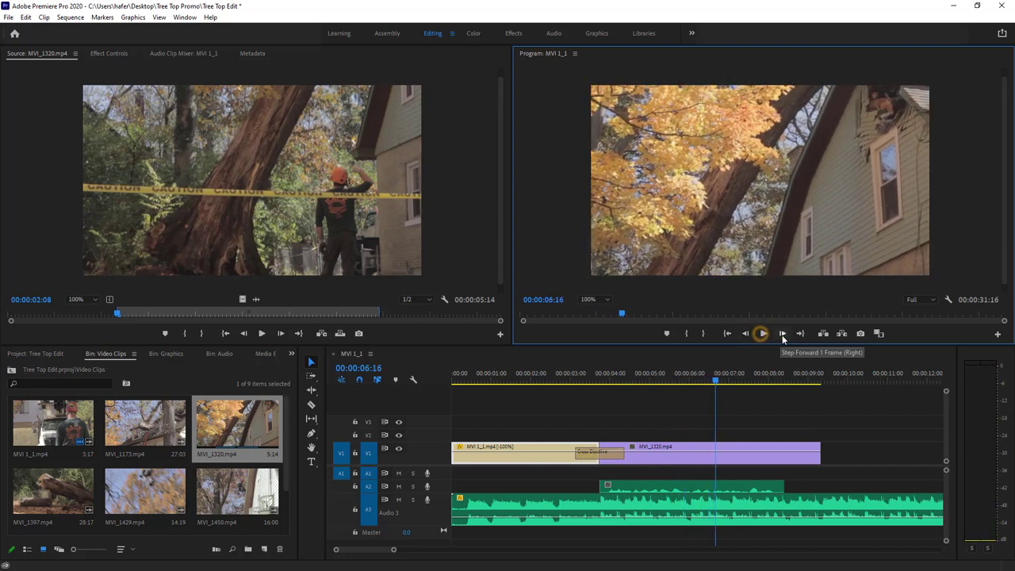
{"action": "left_click", "coordinate": [800, 334]}
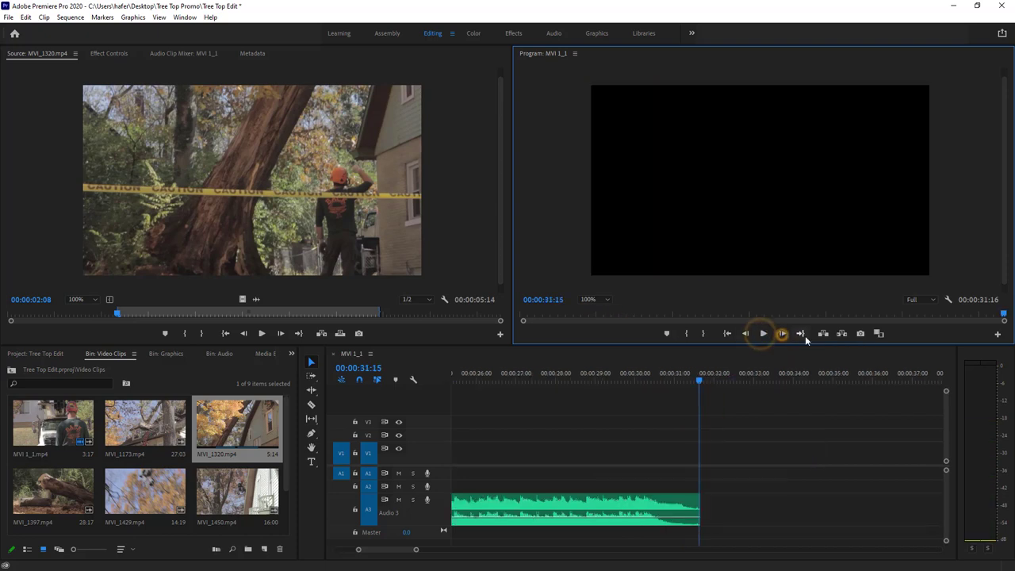
{"action": "left_click", "coordinate": [727, 334]}
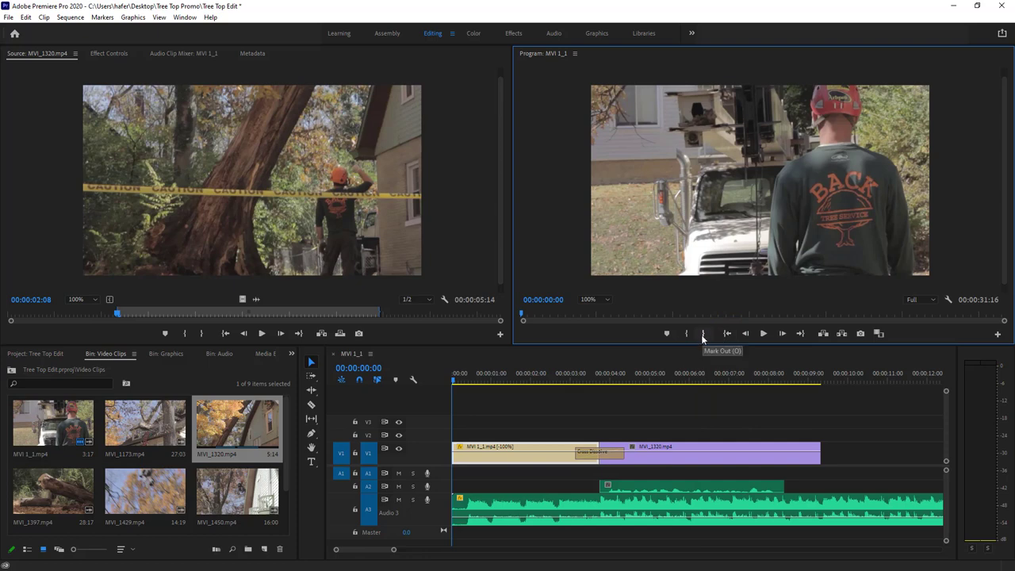
{"action": "left_click", "coordinate": [703, 333]}
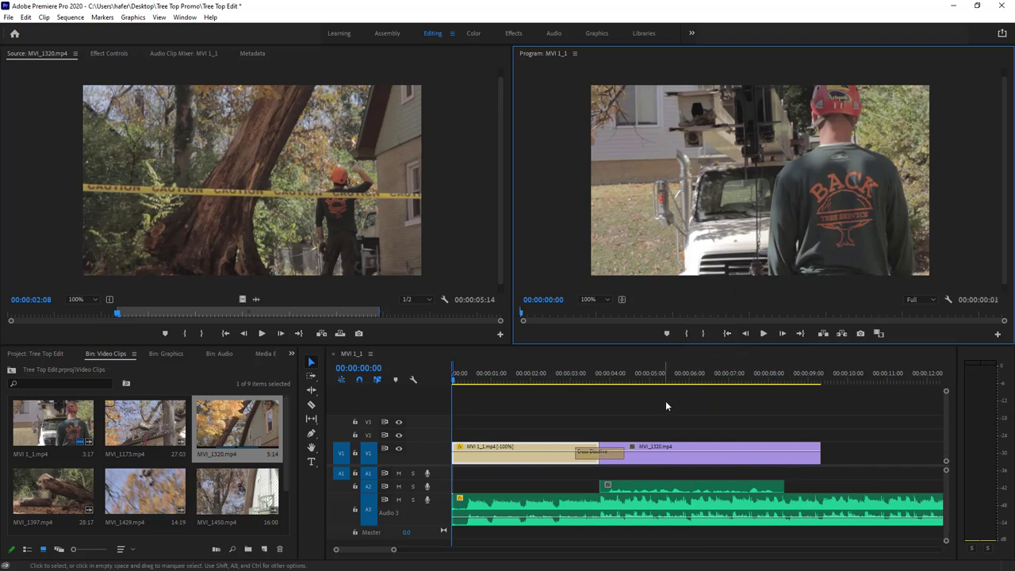
{"action": "left_click_drag", "start_coordinate": [714, 374], "coordinate": [454, 379]}
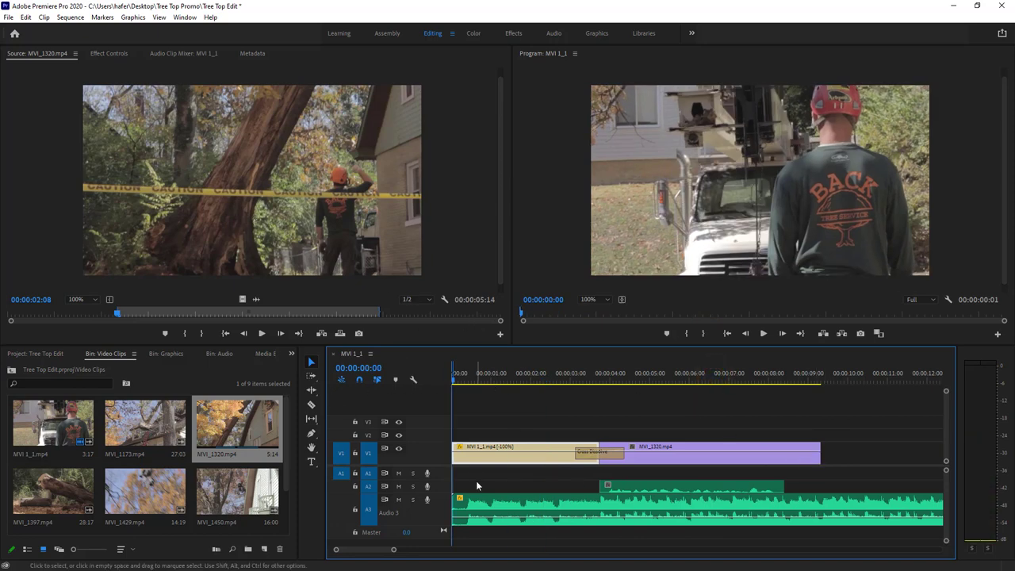
Split the MVI_1320.mp4 clip on V1 at 00:00:08:17, delete its short end piece and undo both edits.
{"action": "left_click", "coordinate": [312, 407]}
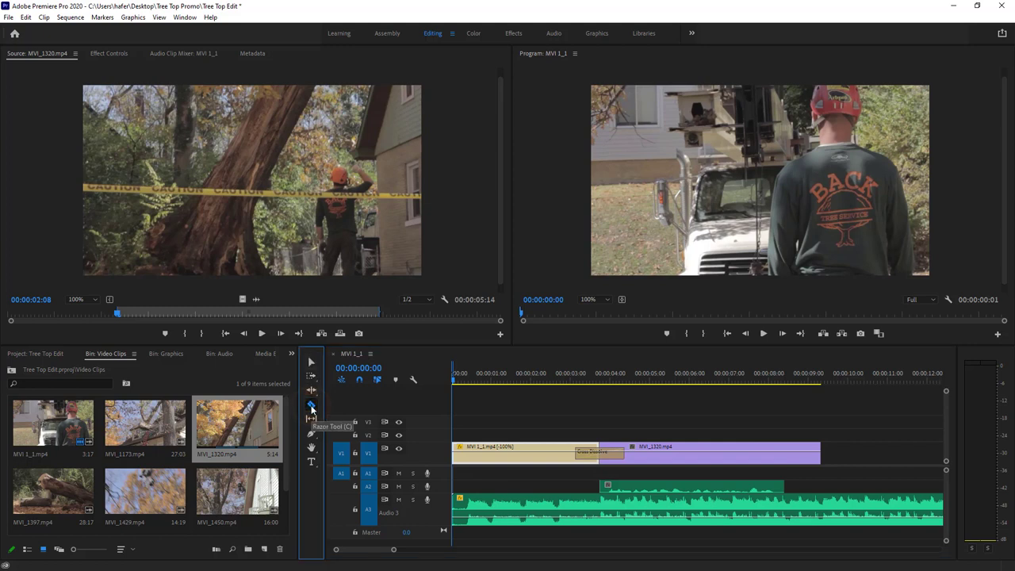
{"action": "left_click", "coordinate": [798, 453]}
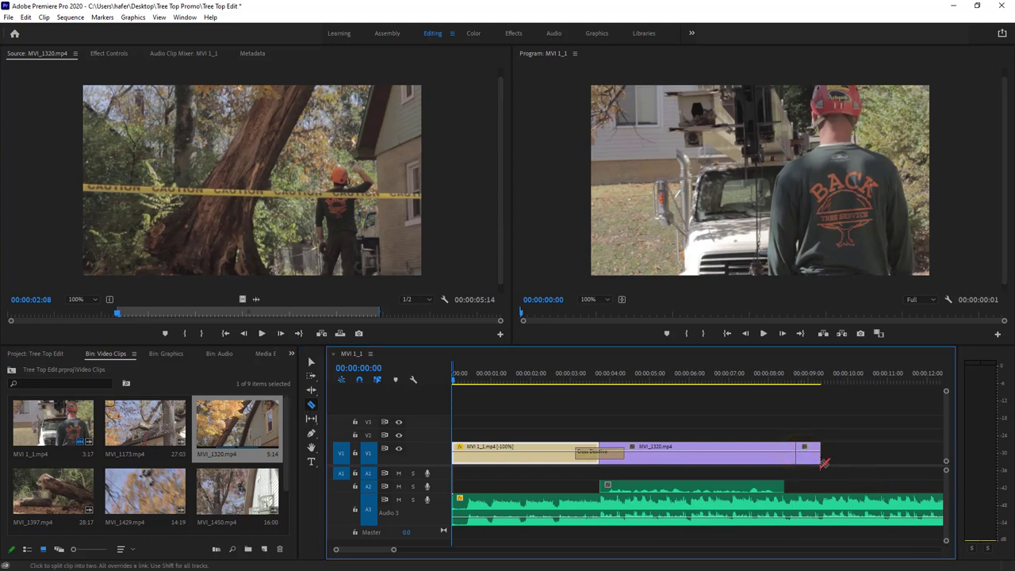
{"action": "key", "text": "v"}
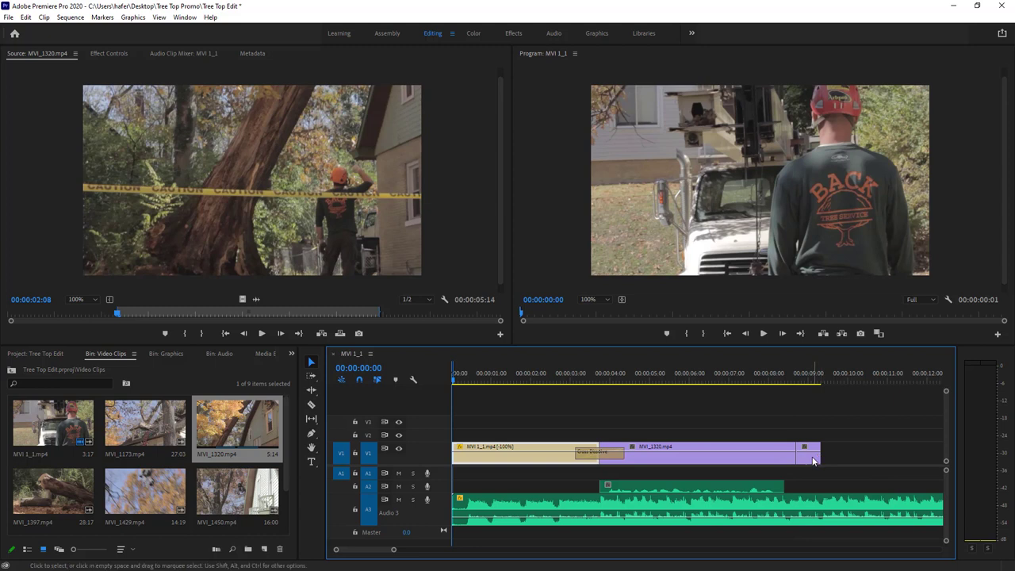
{"action": "left_click", "coordinate": [810, 458]}
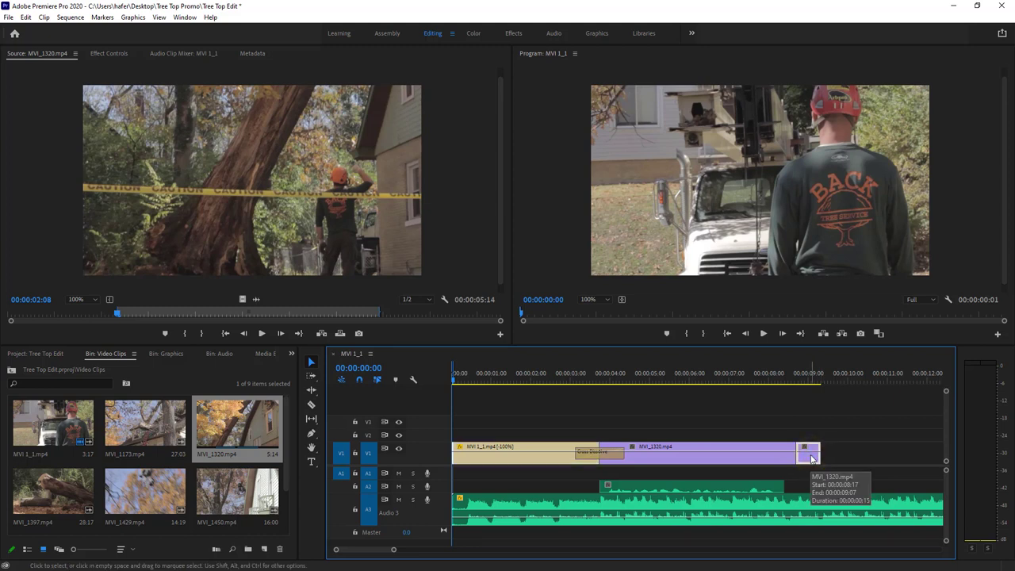
{"action": "key", "text": "Delete"}
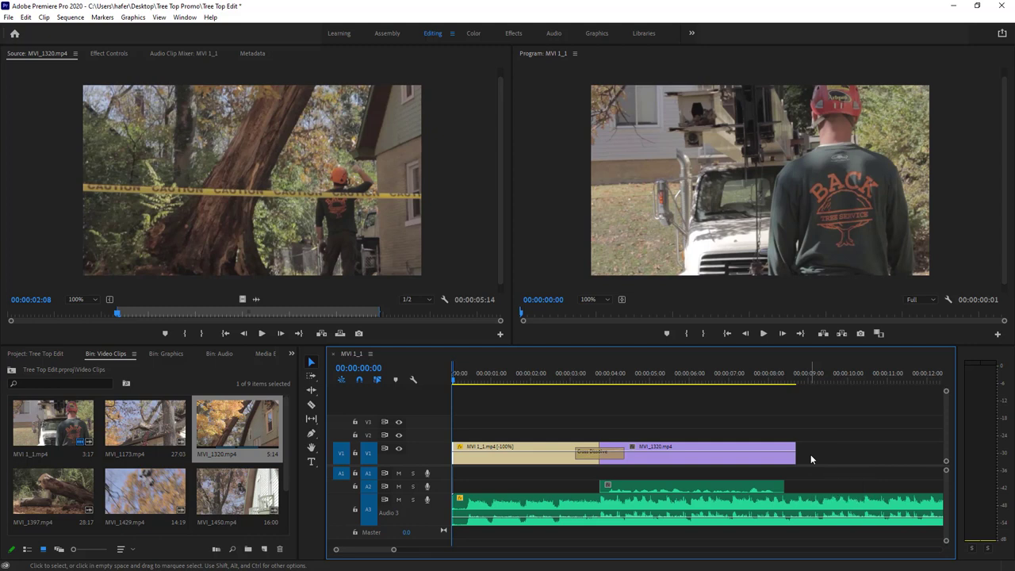
{"action": "key", "text": "ctrl+z"}
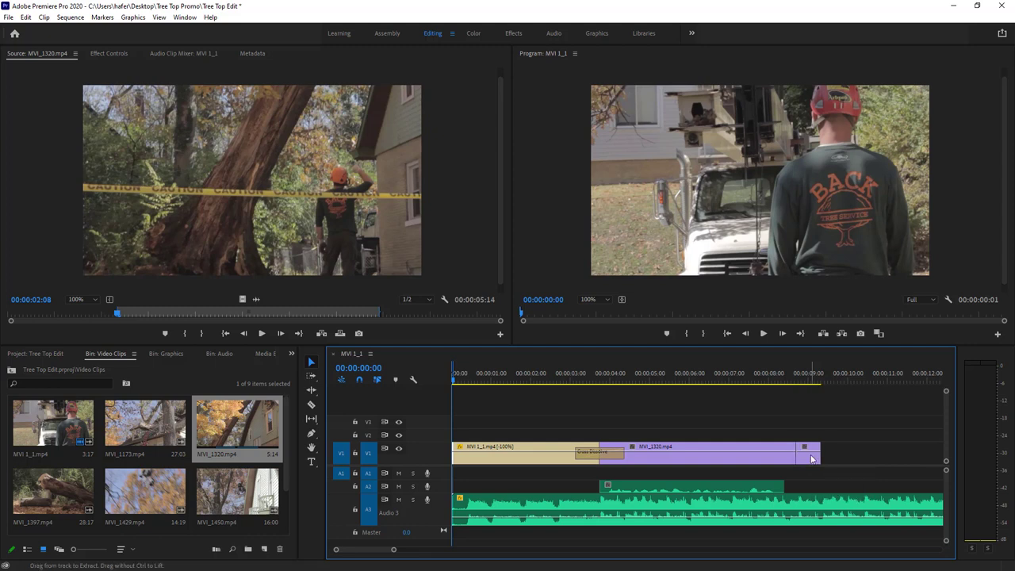
{"action": "key", "text": "ctrl+z"}
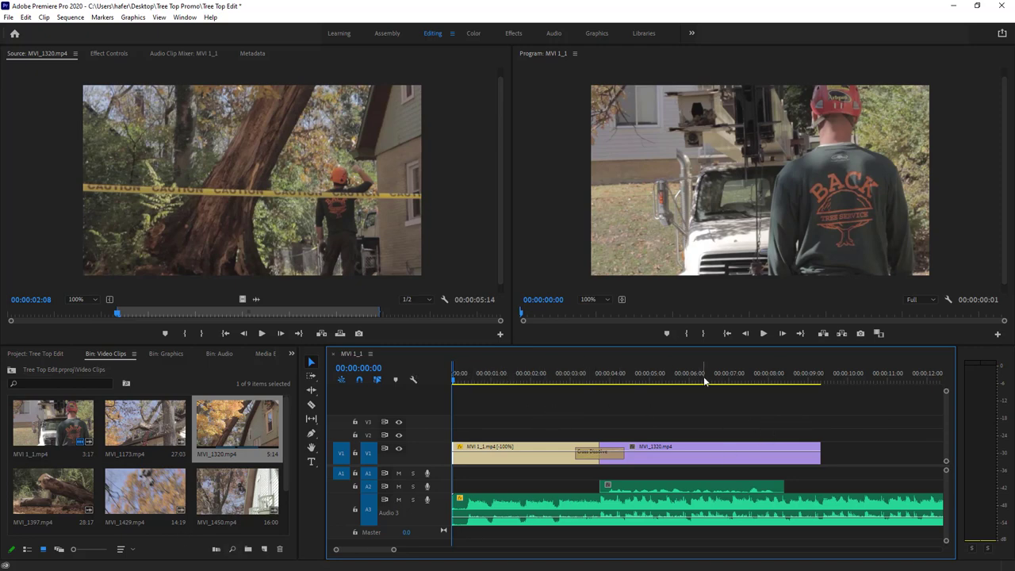
Play the sequence into the MVI_1320.mp4 clip, stop at 00:00:05:15 and return the playhead to the start.
{"action": "key", "text": "space"}
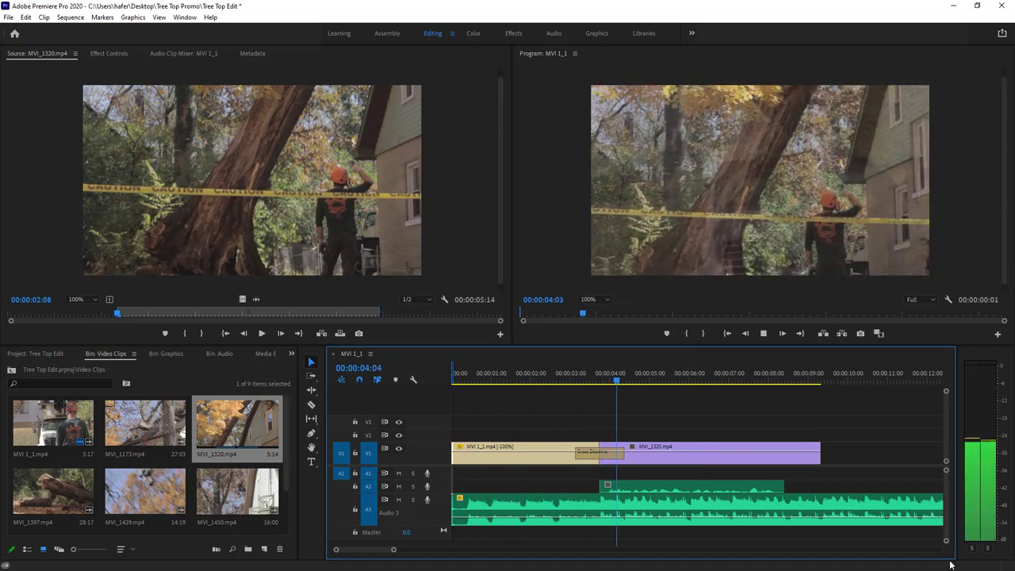
{"action": "key", "text": "space"}
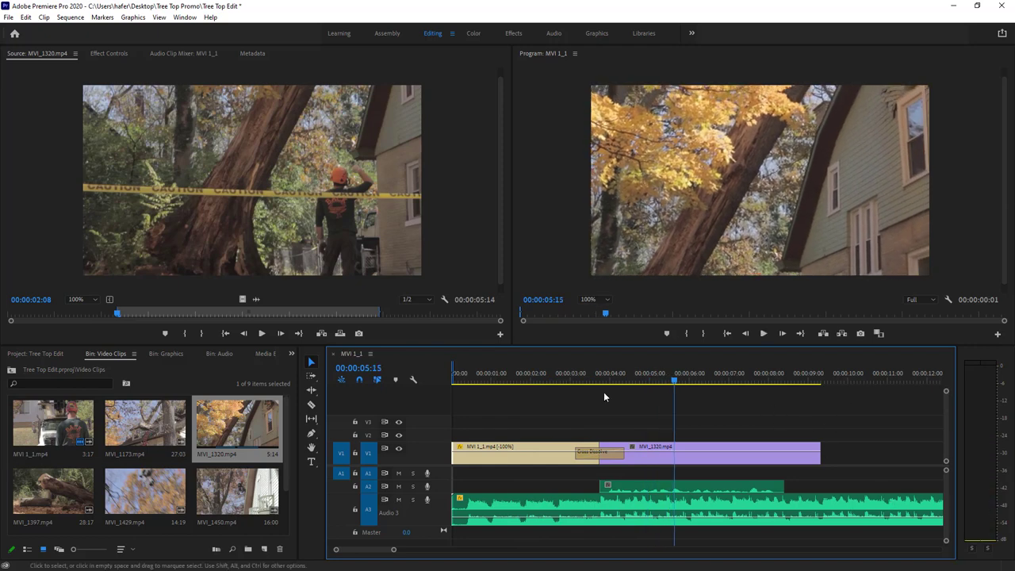
{"action": "key", "text": "Home"}
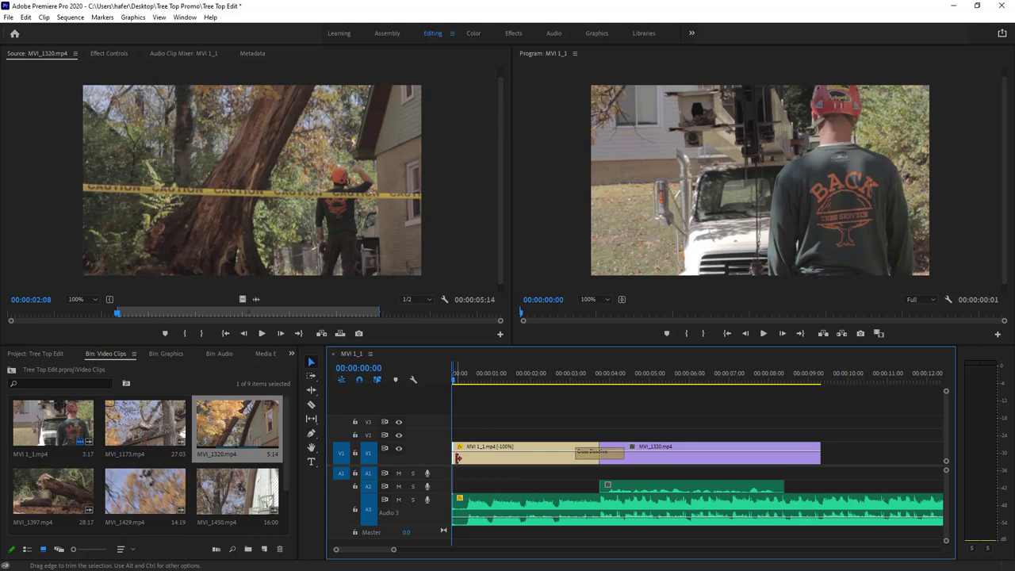
Try the default transition at the start of the MVI 1_1.mp4 clip, play it and delete the transition.
{"action": "left_click", "coordinate": [455, 454]}
{"action": "right_click", "coordinate": [455, 454]}
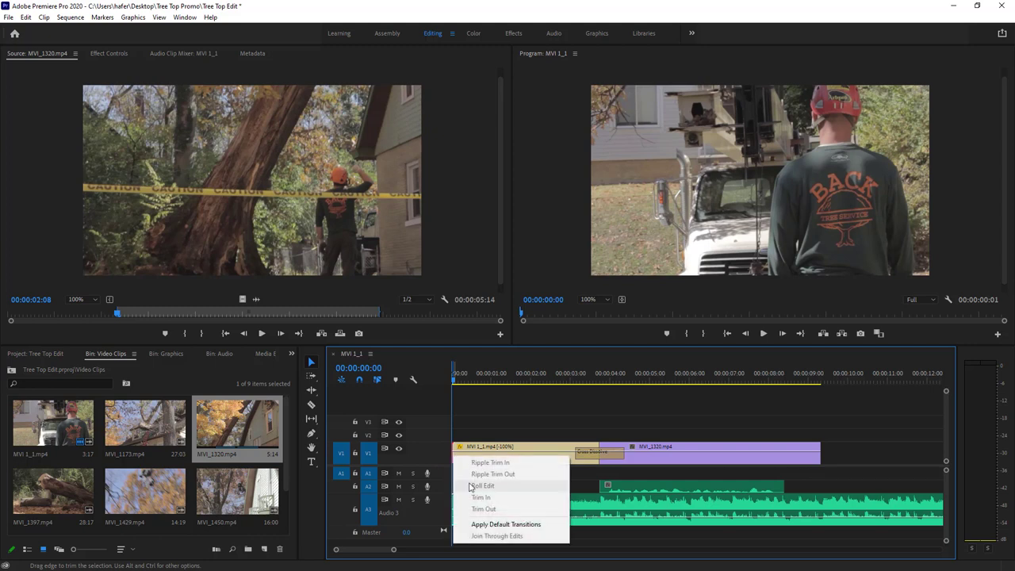
{"action": "left_click", "coordinate": [512, 526]}
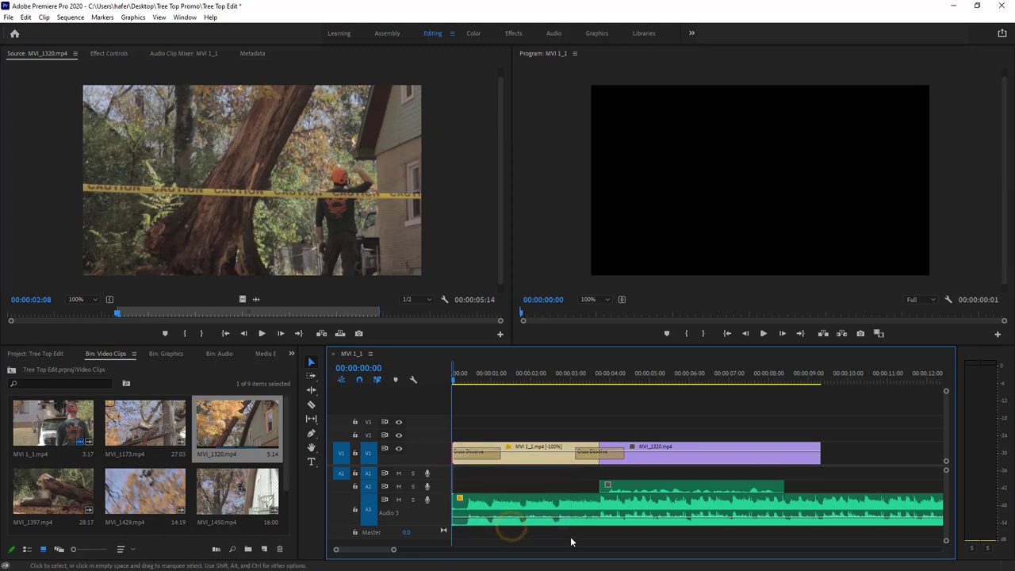
{"action": "key", "text": "space"}
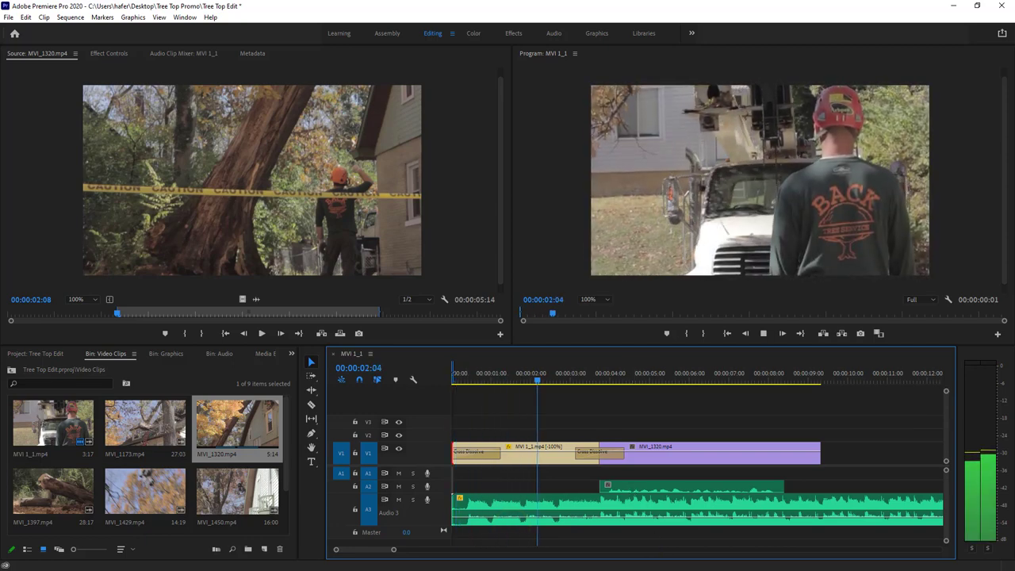
{"action": "key", "text": "space"}
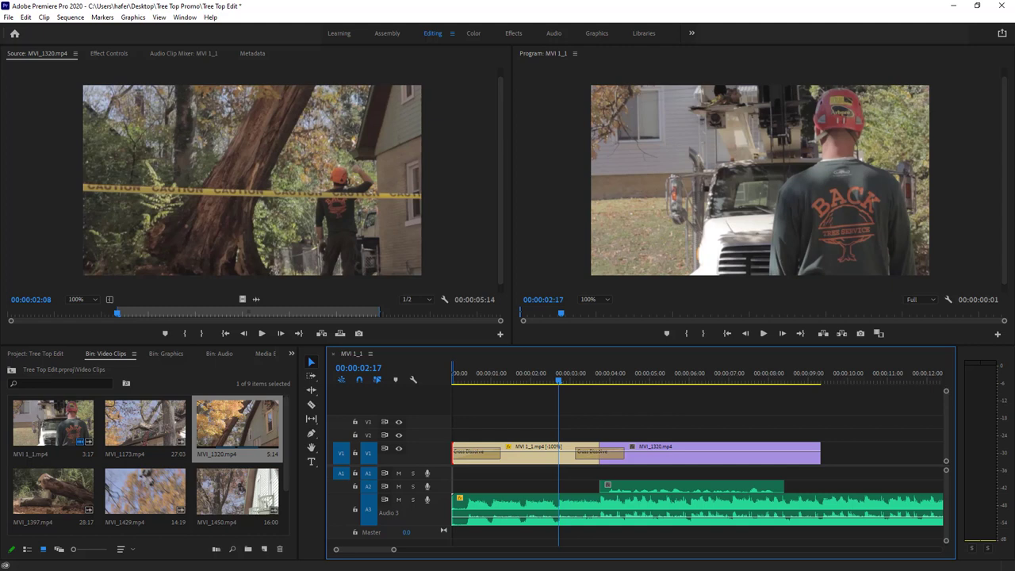
{"action": "key", "text": "Delete"}
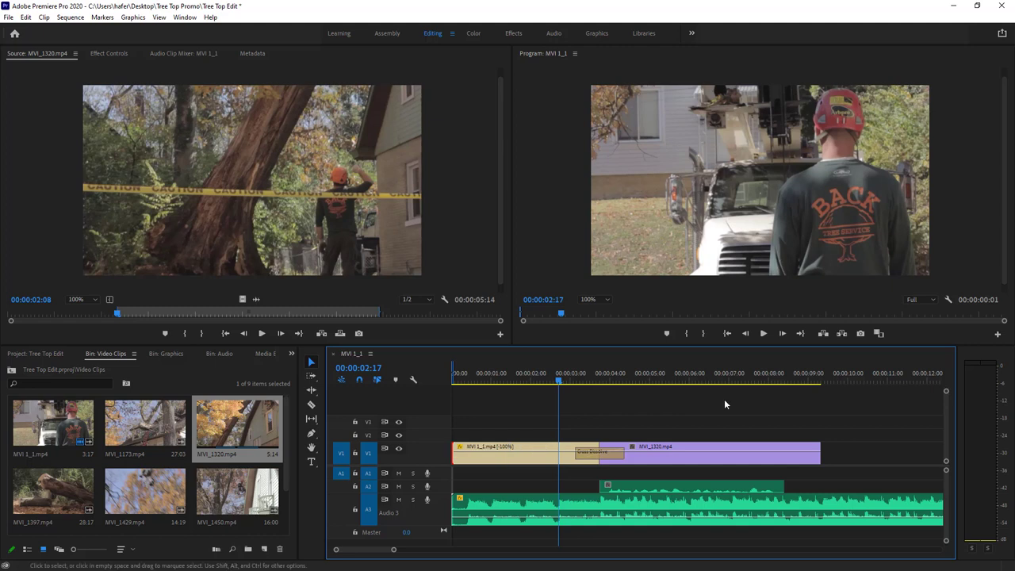
Try lowering the overall opacity line of the MVI 1_1.mp4 clip on V1 and undo the change.
{"action": "left_click", "coordinate": [503, 458]}
{"action": "left_click_drag", "start_coordinate": [503, 458], "coordinate": [503, 465]}
{"action": "mouse_move", "coordinate": [503, 463]}
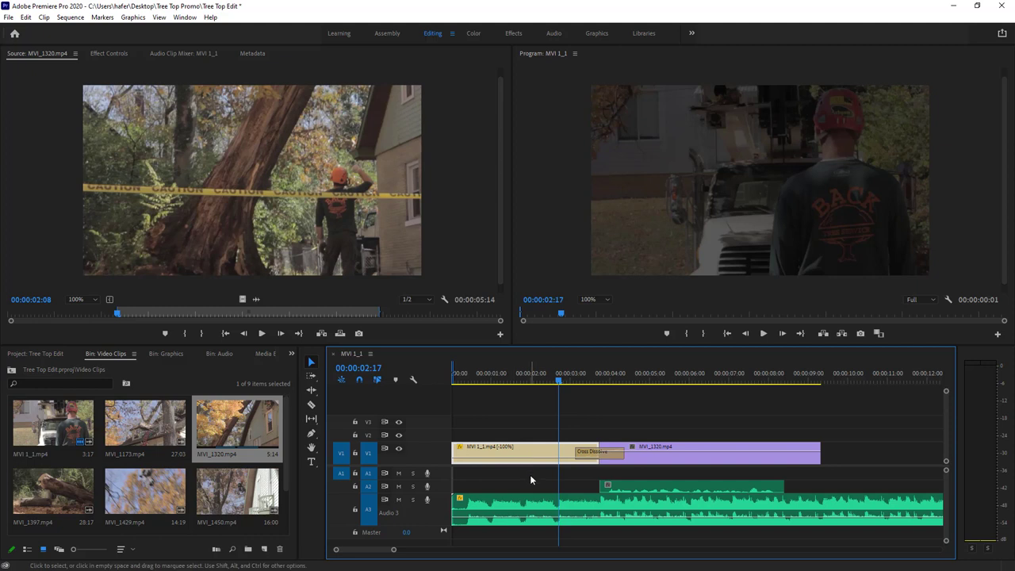
{"action": "key", "text": "ctrl+z"}
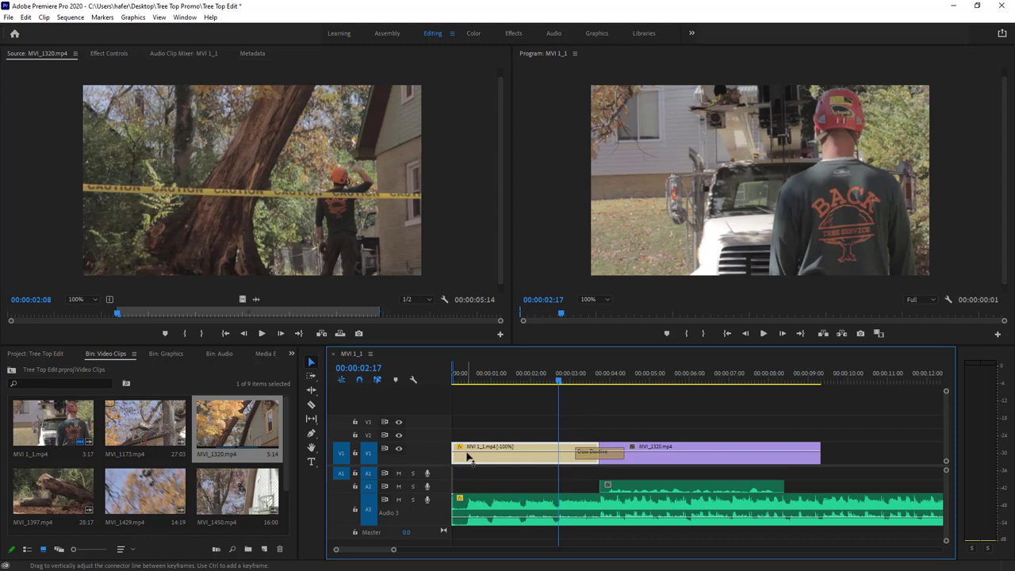
Add two opacity keyframes near the start of the MVI 1_1.mp4 clip and lower the first to create a fade-in.
{"action": "key", "text": "alt"}
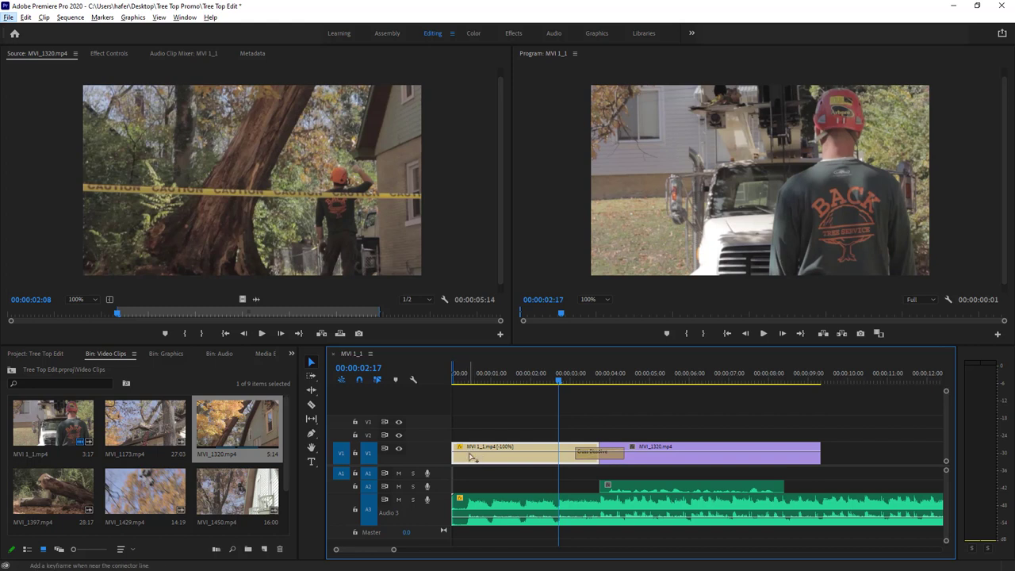
{"action": "left_click", "coordinate": [472, 456], "text": "ctrl"}
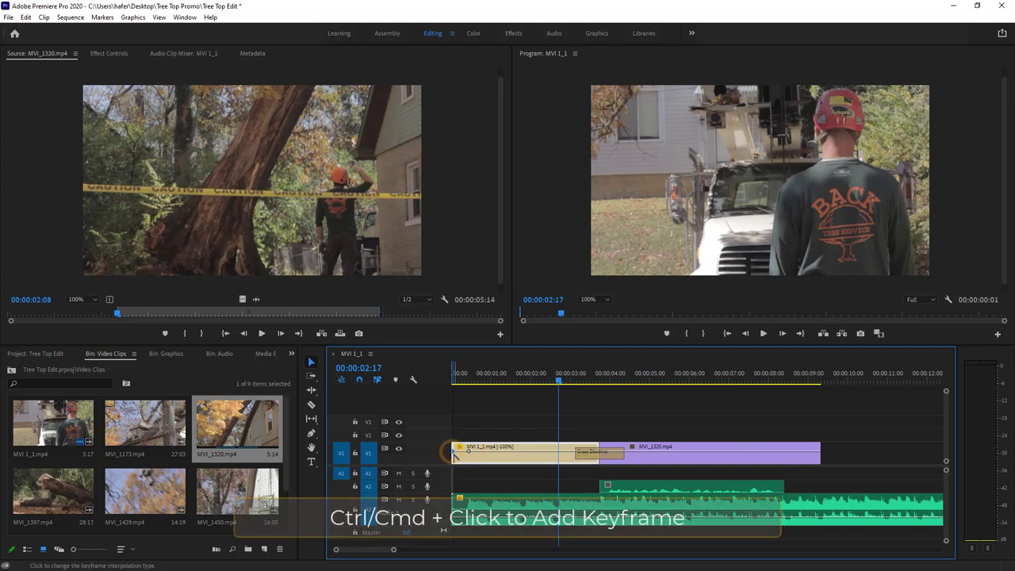
{"action": "left_click", "coordinate": [455, 455], "text": "ctrl"}
{"action": "left_click_drag", "start_coordinate": [454, 455], "coordinate": [455, 461]}
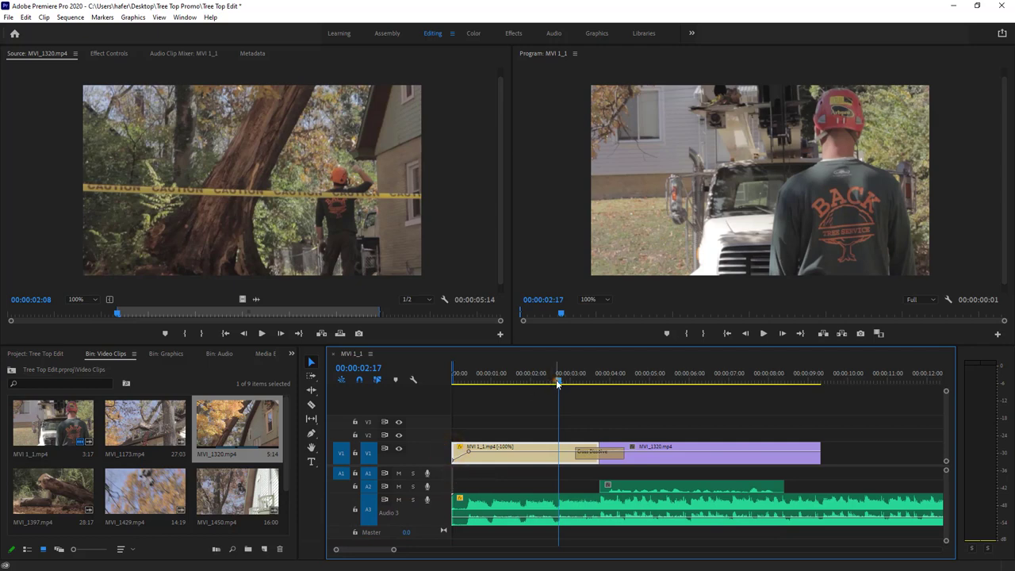
Play the sequence from its start through 00:00:07:03 to check the keyframed fade-in.
{"action": "left_click_drag", "start_coordinate": [553, 387], "coordinate": [411, 381]}
{"action": "key", "text": "space"}
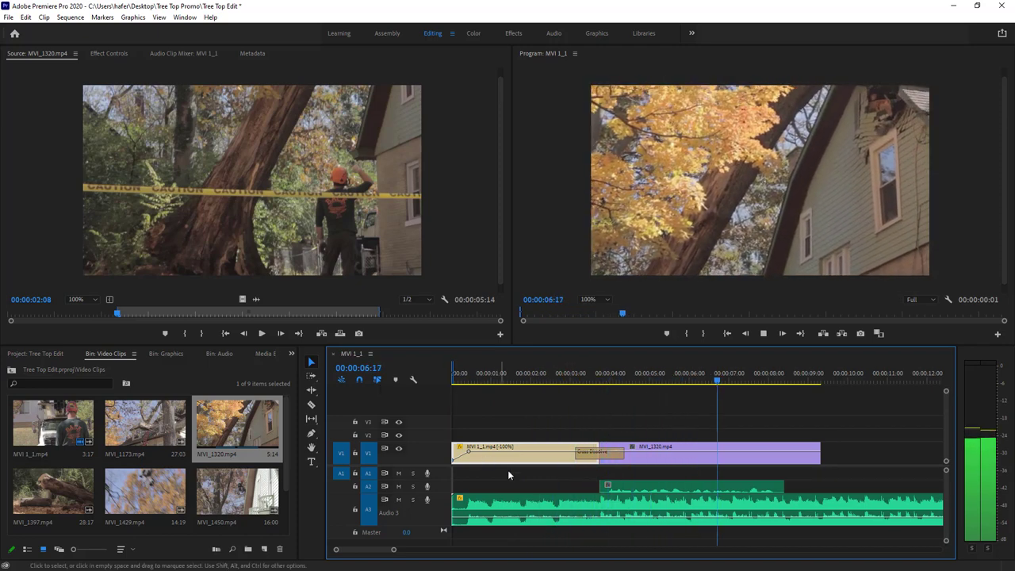
{"action": "key", "text": "space"}
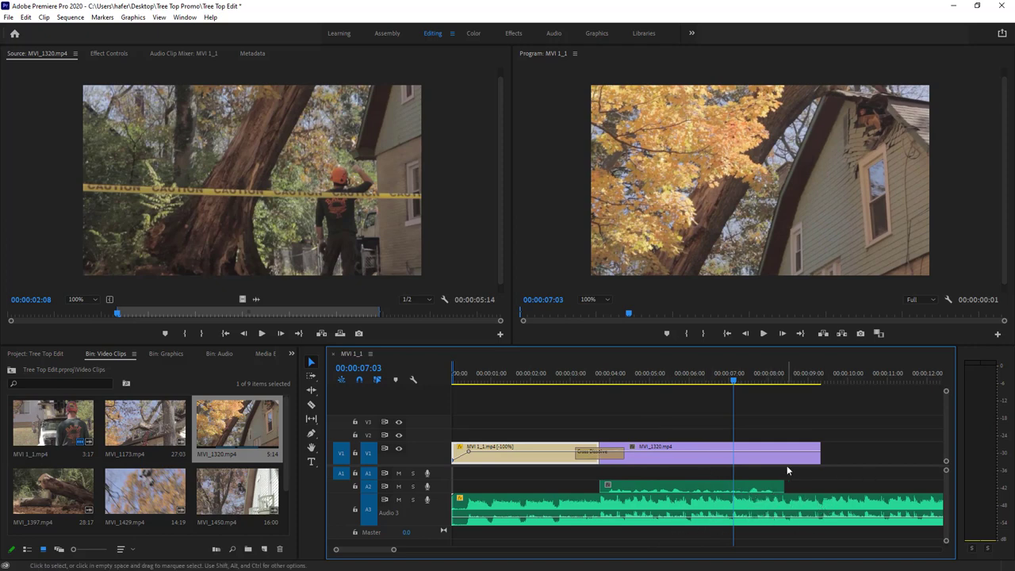
Mute the Audio 3 track, play the sequence from 00:00:02:14 without it and unmute the track.
{"action": "left_click", "coordinate": [399, 499]}
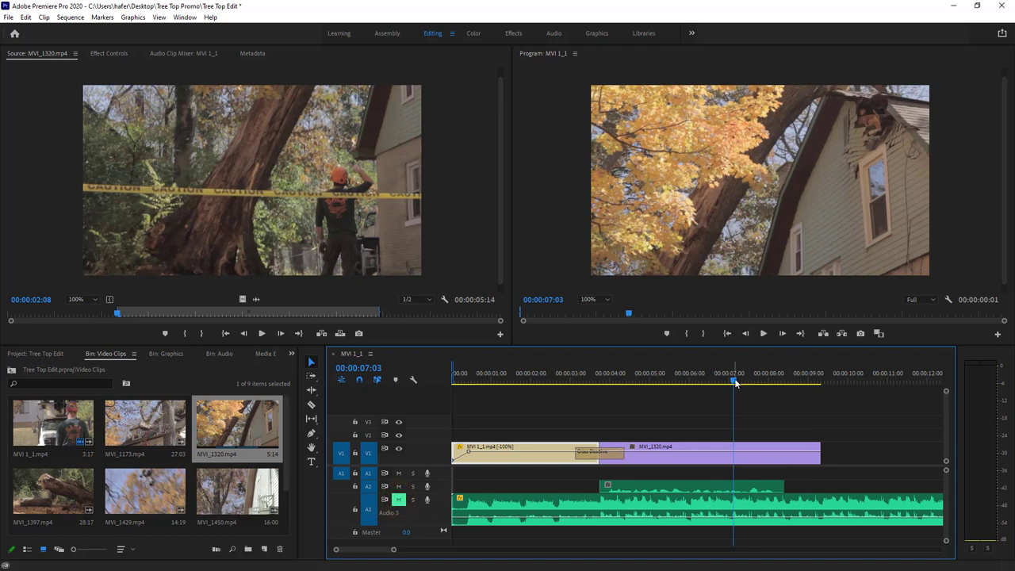
{"action": "left_click_drag", "start_coordinate": [735, 379], "coordinate": [556, 382]}
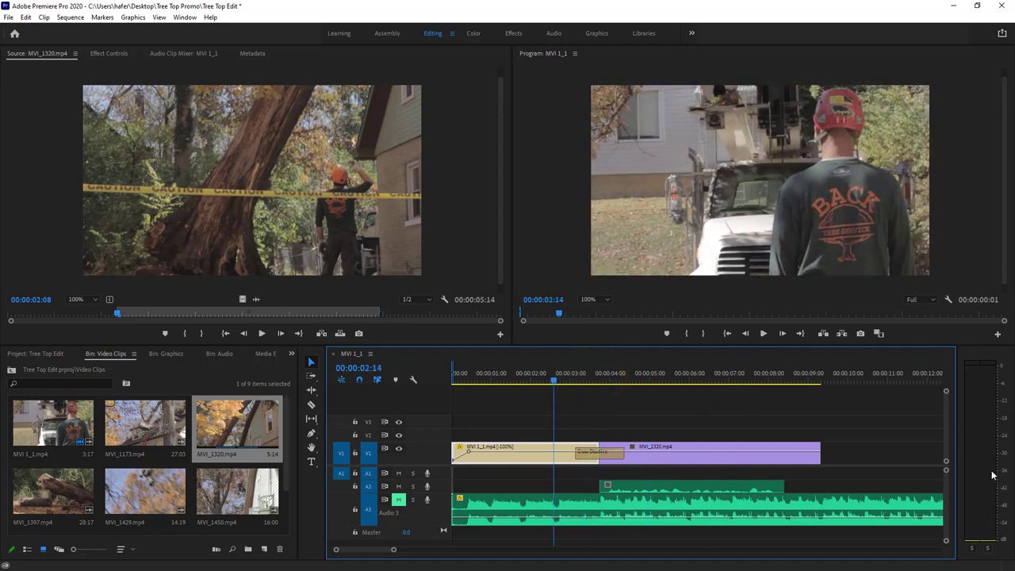
{"action": "key", "text": "space"}
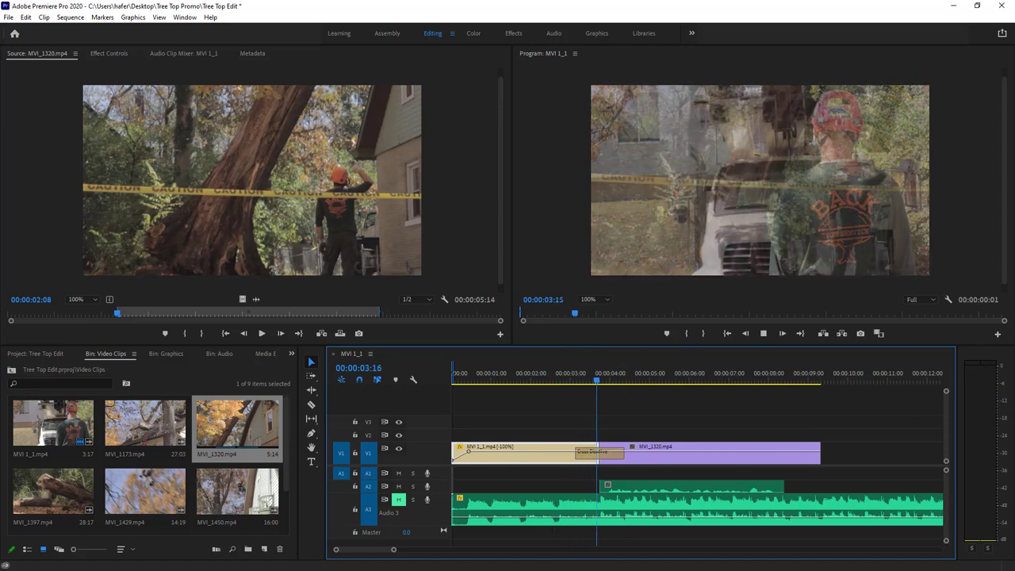
{"action": "left_click", "coordinate": [399, 500]}
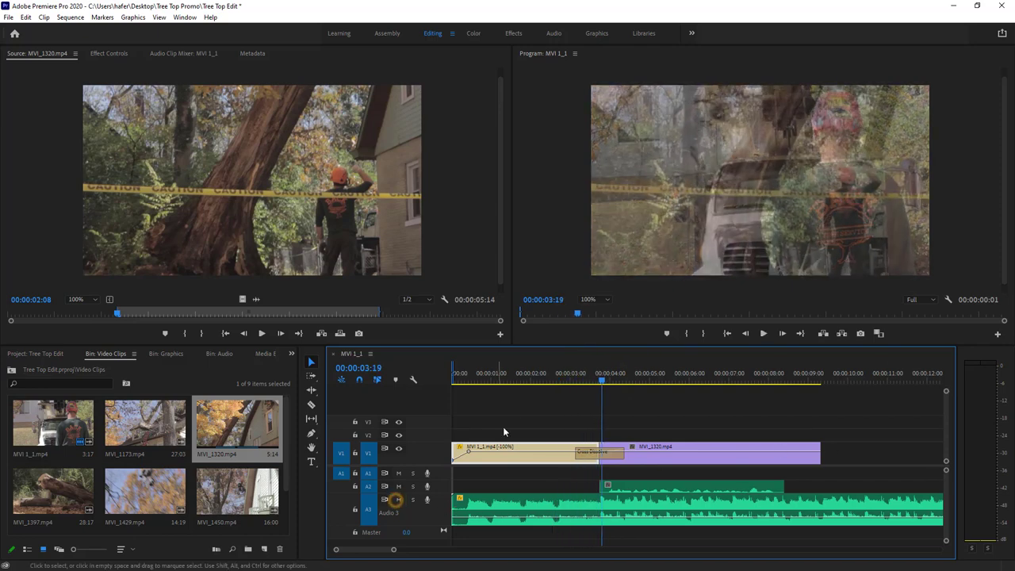
Play the sequence from about 00:00:01:00 to 00:00:03:05 to check the music level on the audio meters.
{"action": "left_click", "coordinate": [495, 380]}
{"action": "key", "text": "space"}
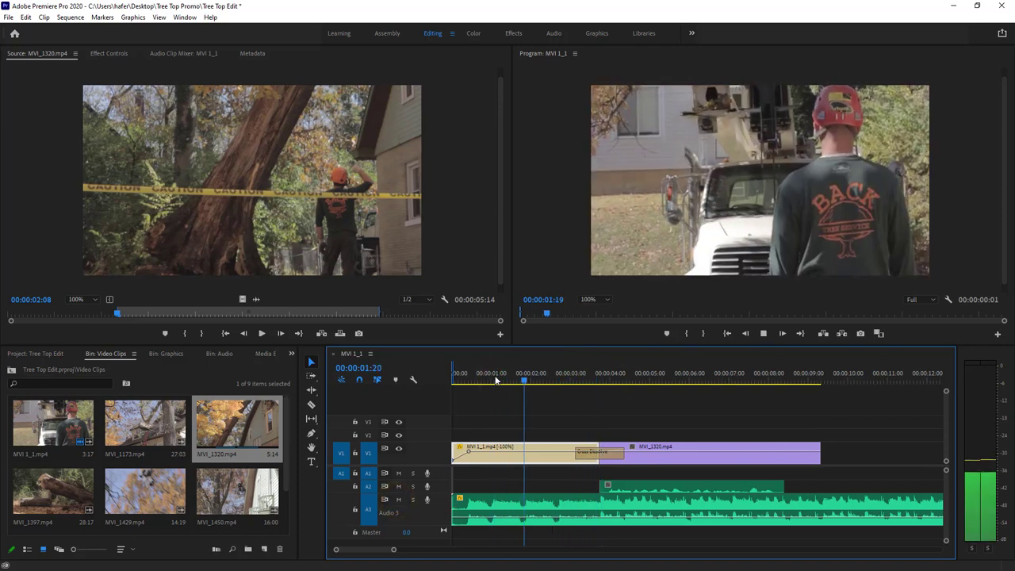
{"action": "key", "text": "space"}
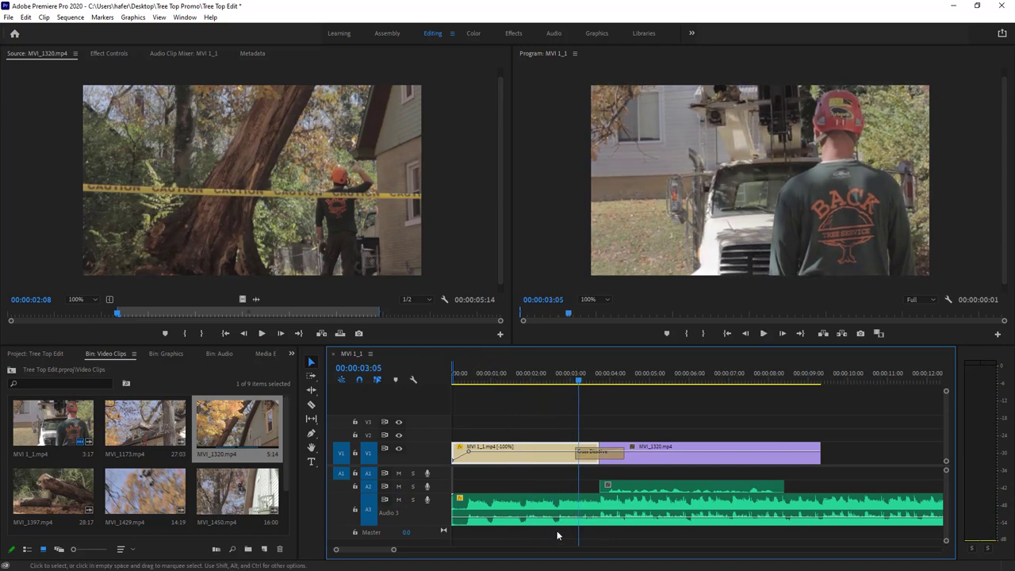
Raise the volume of the music clip on A3 and play to 00:00:04:01 to check the audio meters.
{"action": "left_click_drag", "start_coordinate": [554, 520], "coordinate": [555, 530]}
{"action": "key", "text": "space"}
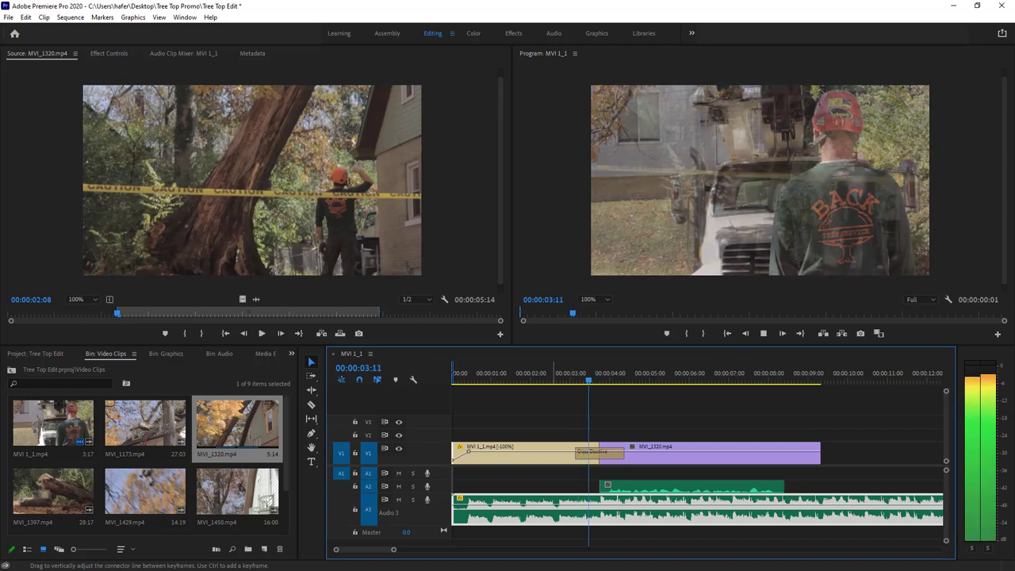
{"action": "key", "text": "space"}
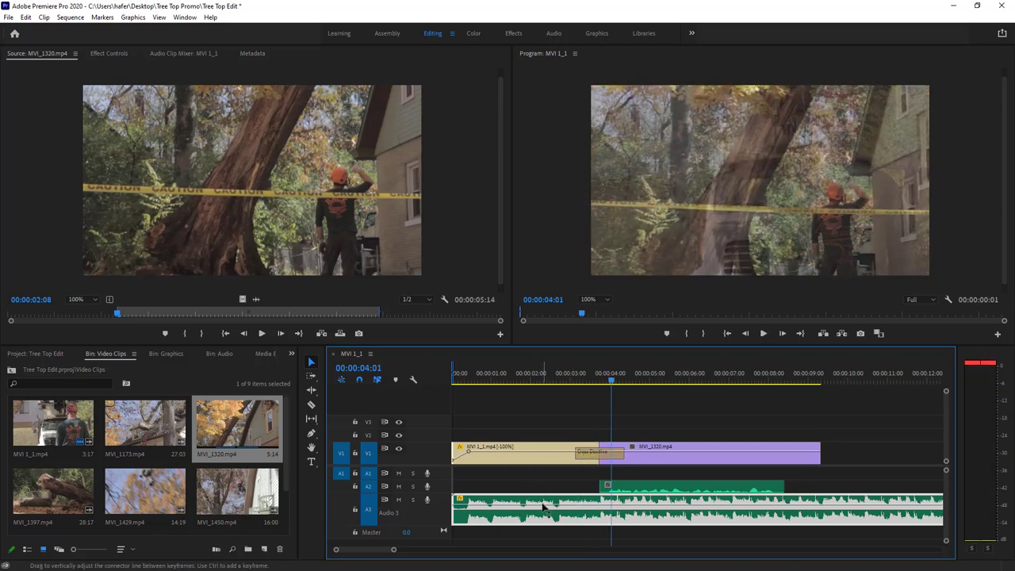
Lower the volume line of the music clip on A3 in two adjustments, playing the sequence after each to check the level.
{"action": "left_click_drag", "start_coordinate": [543, 508], "coordinate": [544, 516]}
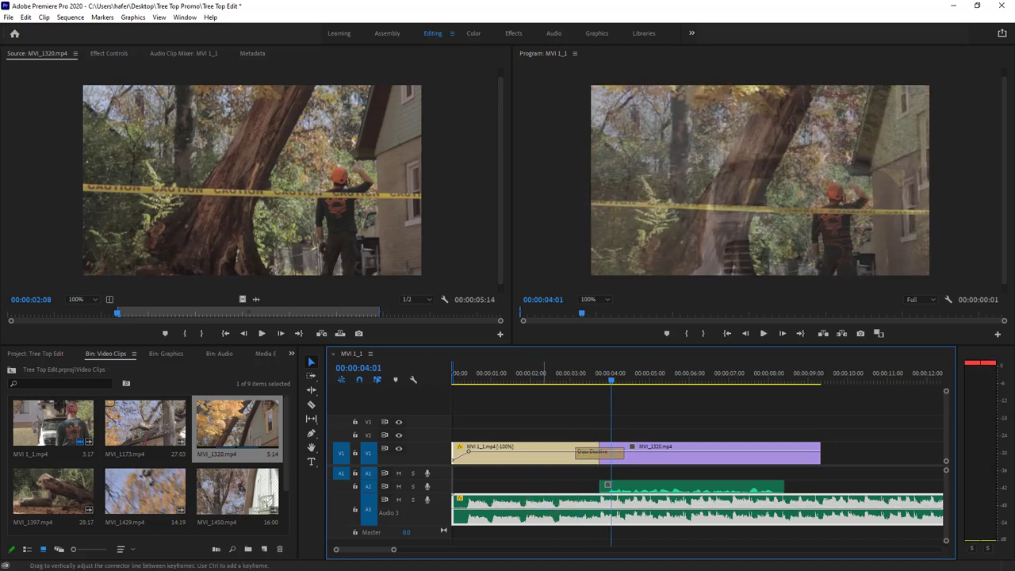
{"action": "key", "text": "space"}
{"action": "key", "text": "space"}
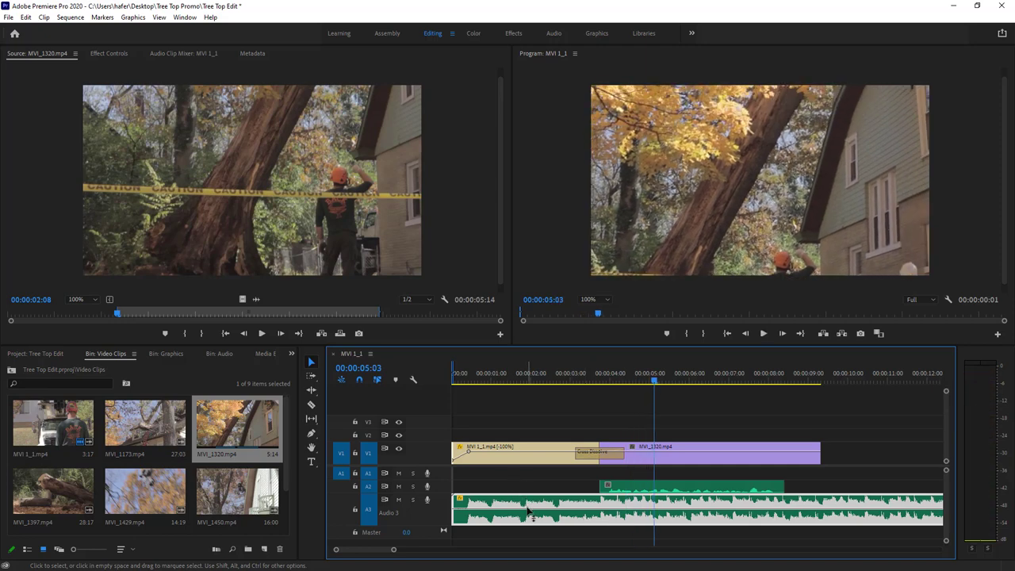
{"action": "left_click_drag", "start_coordinate": [530, 510], "coordinate": [530, 512]}
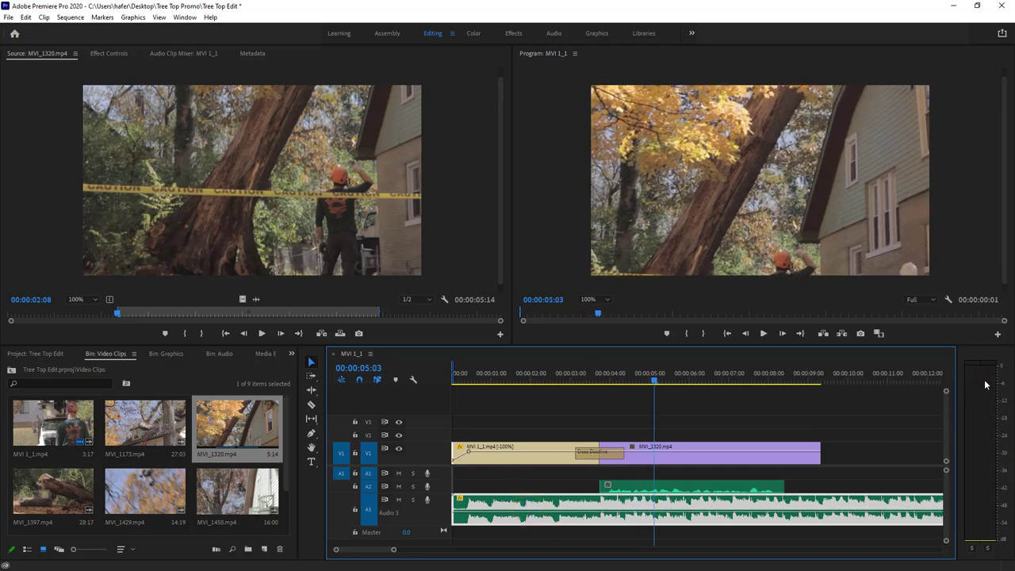
{"action": "key", "text": "space"}
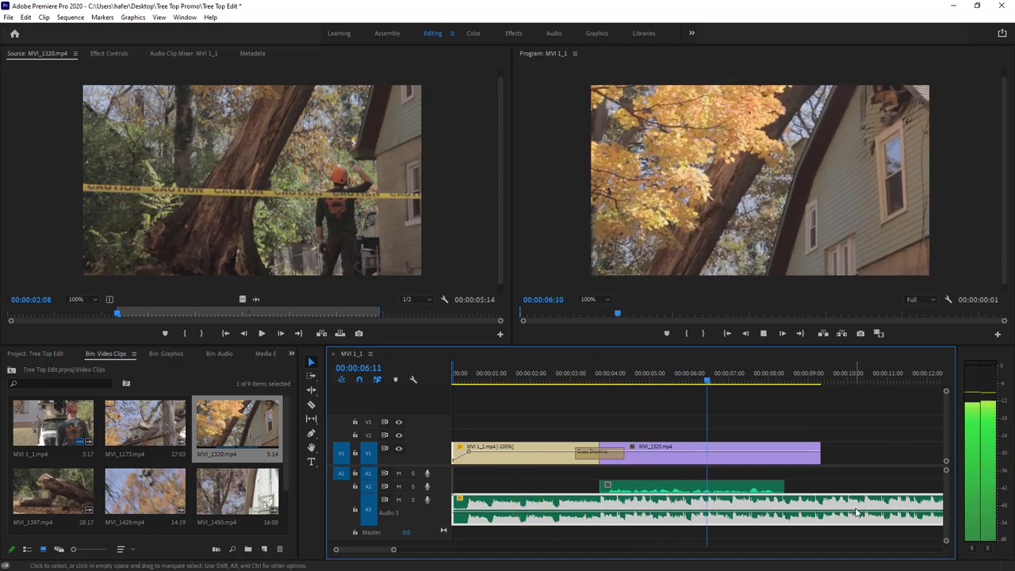
{"action": "key", "text": "space"}
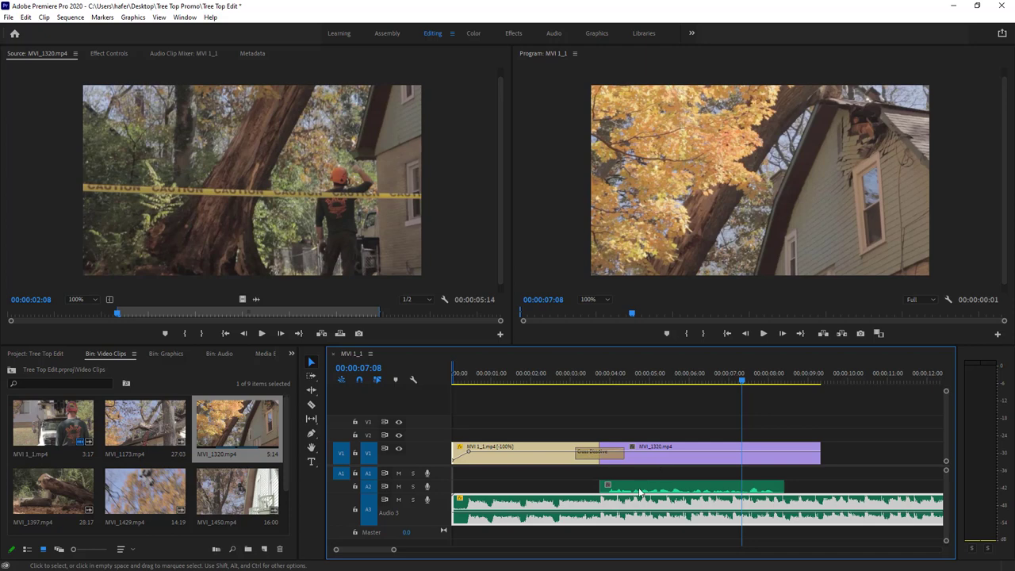
Mute the Audio 3 track, enlarge the A2 track and raise the volume of its voice clip to 15 dB.
{"action": "left_click", "coordinate": [399, 499]}
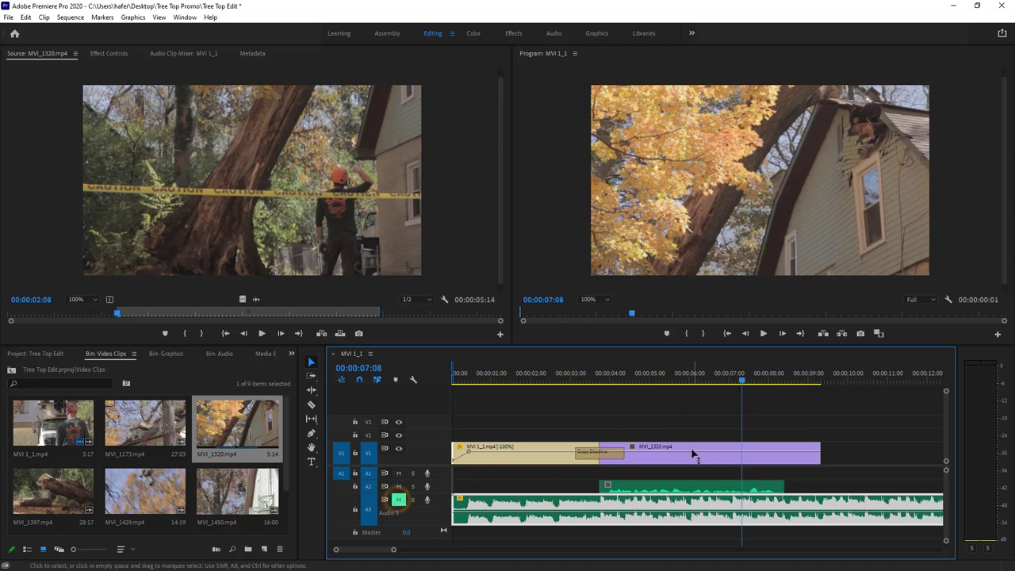
{"action": "left_click", "coordinate": [679, 487]}
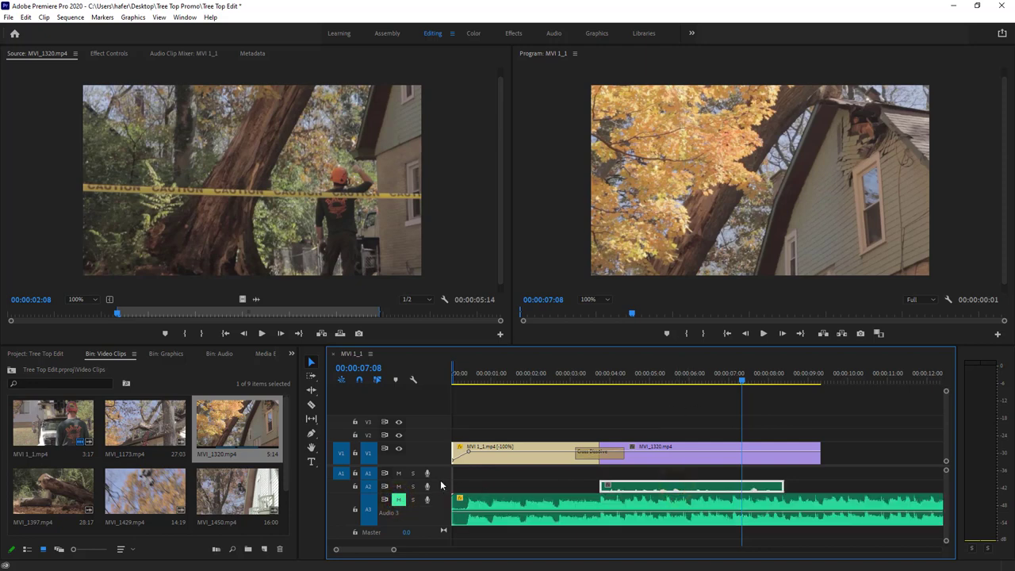
{"action": "left_click_drag", "start_coordinate": [444, 480], "coordinate": [438, 500]}
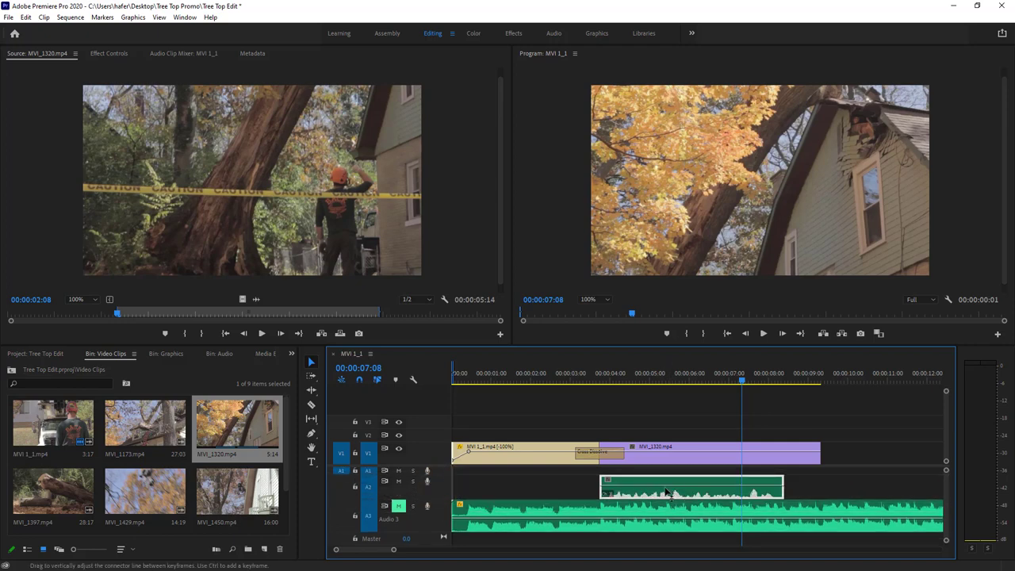
{"action": "left_click_drag", "start_coordinate": [673, 489], "coordinate": [675, 480]}
Play the voice clip without the music, including a replay from 00:00:03:17, to check its level on the audio meters.
{"action": "key", "text": "space"}
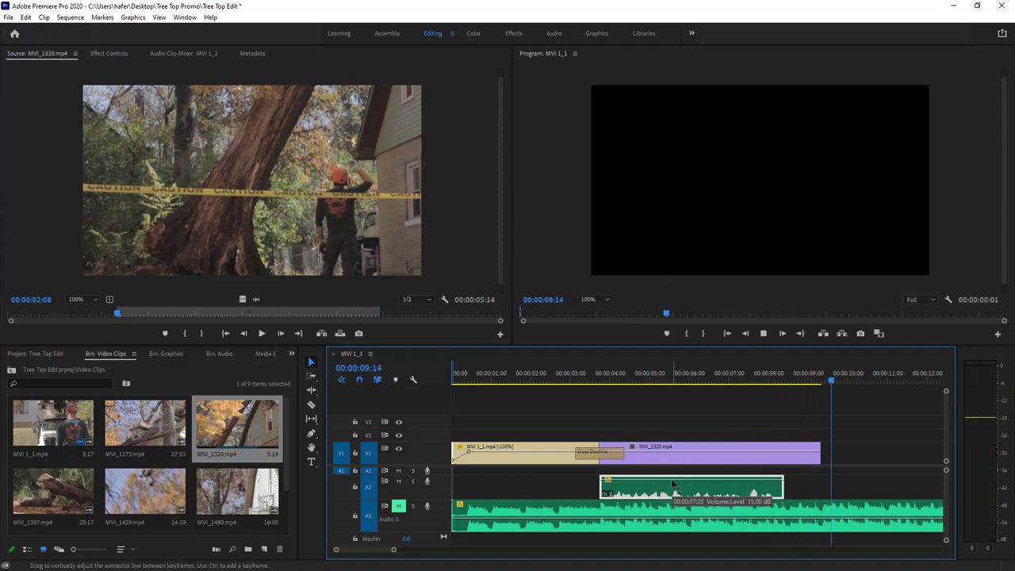
{"action": "left_click", "coordinate": [617, 380]}
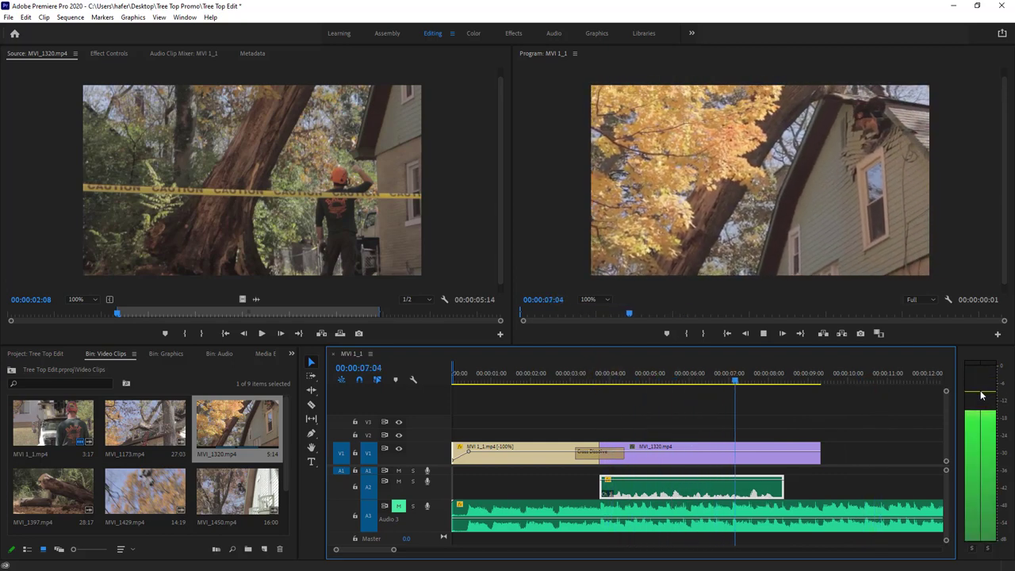
{"action": "key", "text": "space"}
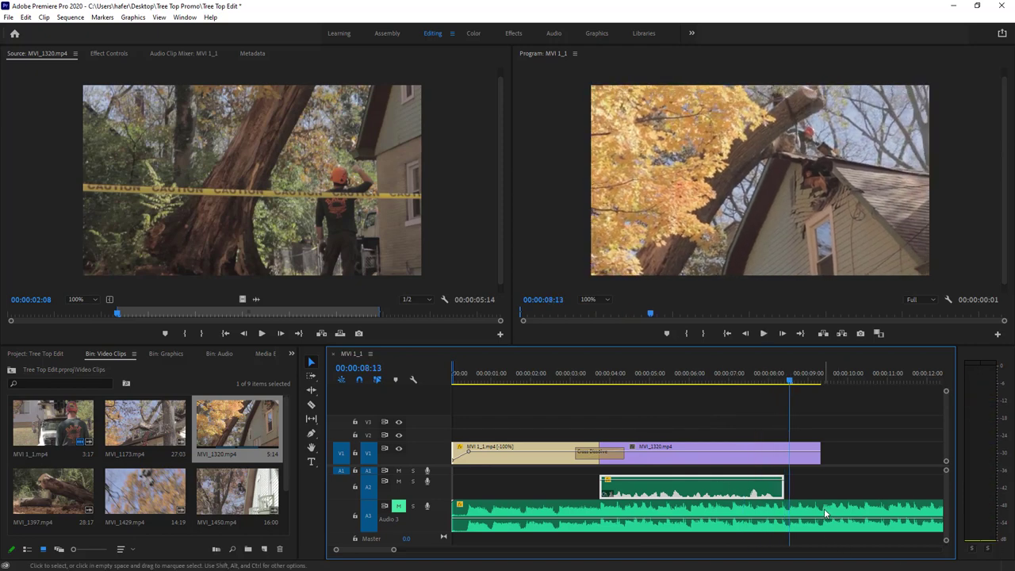
{"action": "left_click_drag", "start_coordinate": [787, 379], "coordinate": [596, 406]}
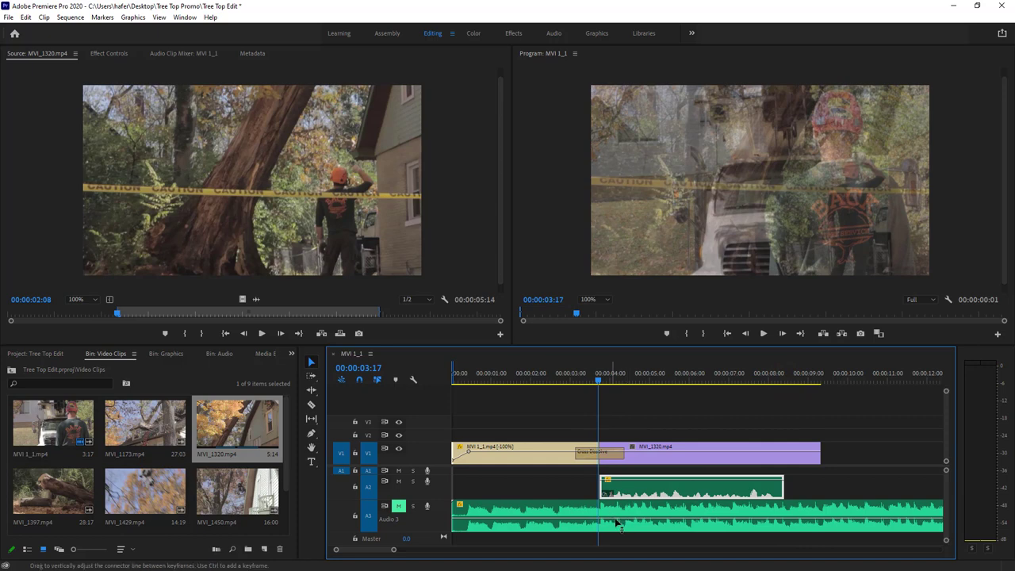
{"action": "left_click", "coordinate": [600, 382]}
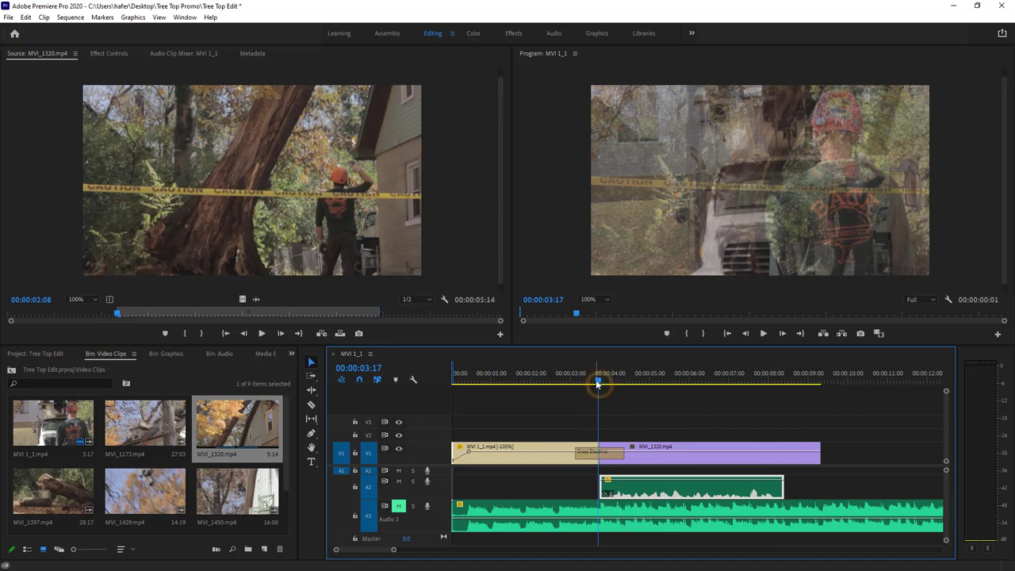
{"action": "key", "text": "space"}
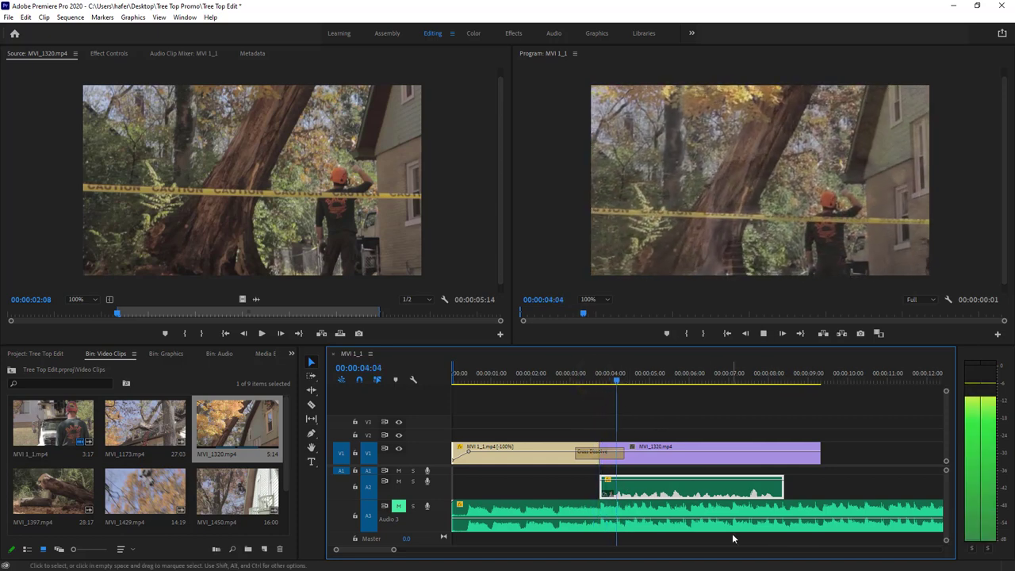
{"action": "key", "text": "space"}
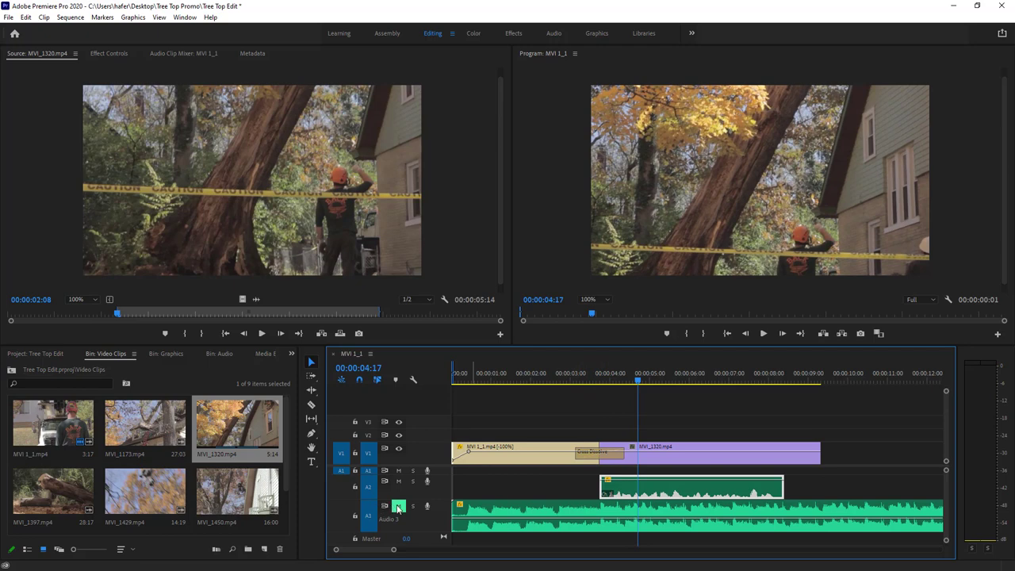
Unmute the Audio 3 track, play the voice and music together, return to 00:00:03:15 and save the project.
{"action": "left_click", "coordinate": [398, 506]}
{"action": "key", "text": "space"}
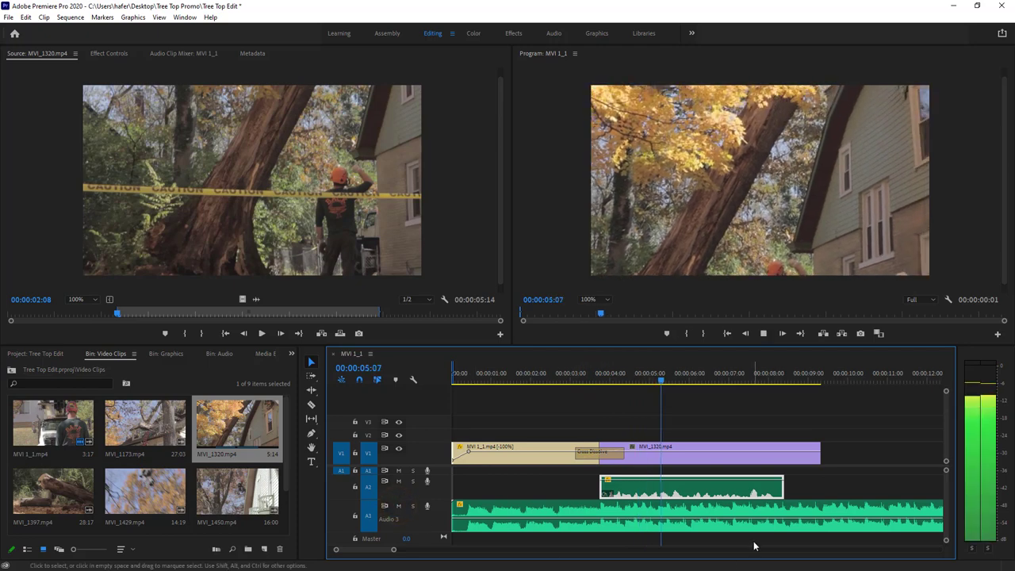
{"action": "left_click", "coordinate": [680, 383]}
{"action": "left_click_drag", "start_coordinate": [681, 384], "coordinate": [596, 383]}
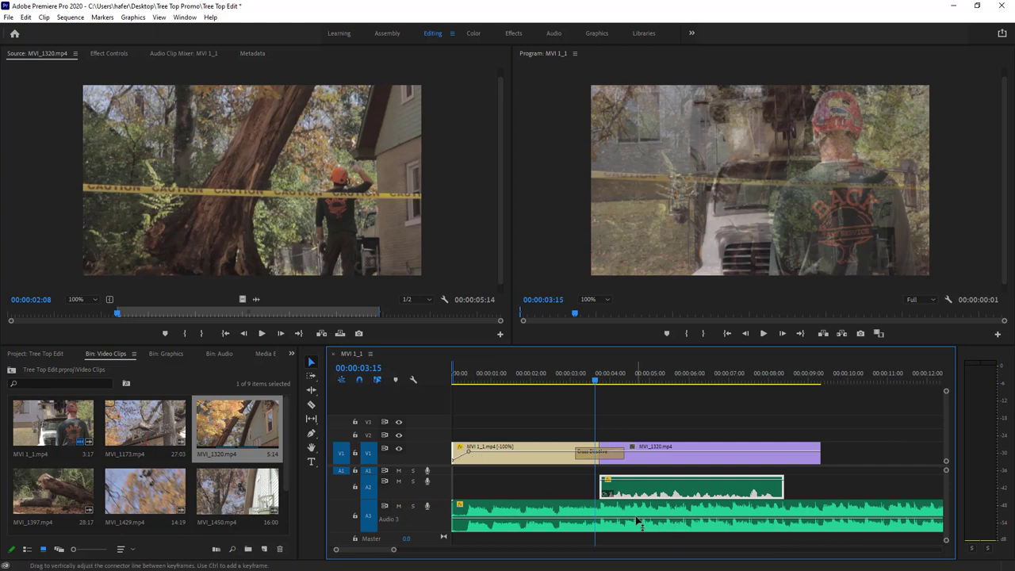
{"action": "key", "text": "ctrl+s"}
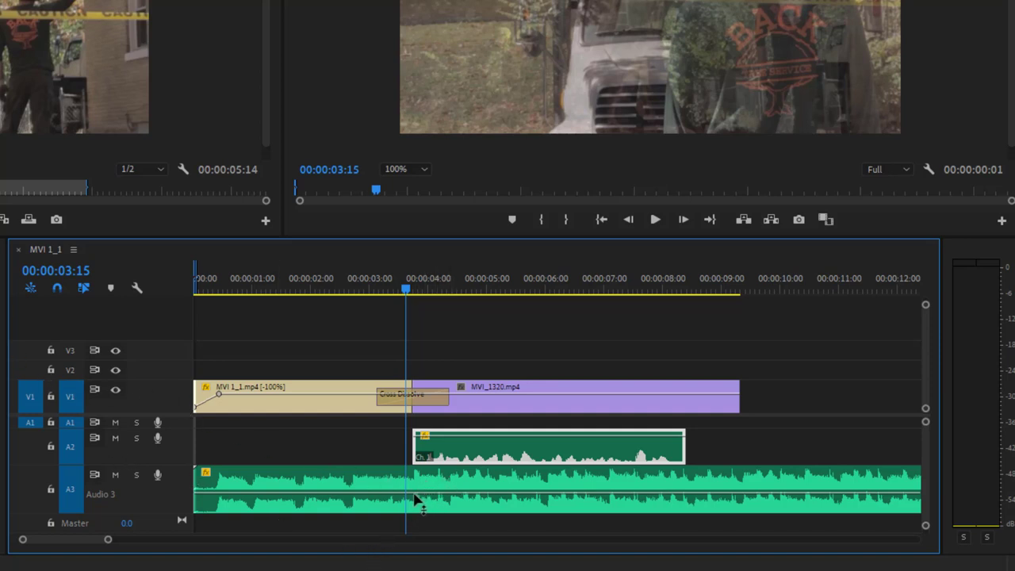
Add volume keyframes to the A3 music clip around the voice clip's start and end, and lower the section between them to about -29.8 dB.
{"action": "mouse_move", "coordinate": [414, 497]}
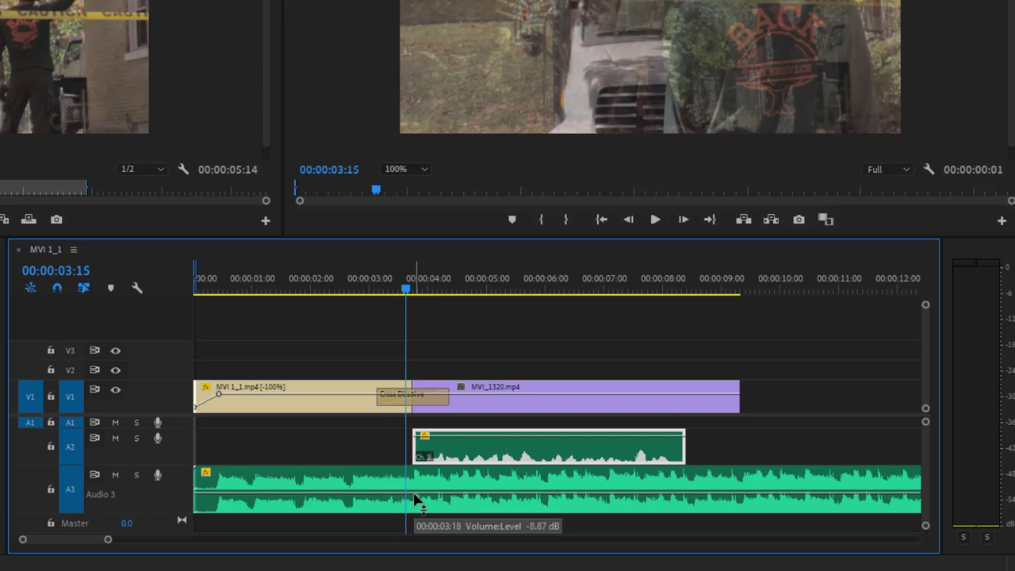
{"action": "left_click", "coordinate": [414, 495], "text": "ctrl"}
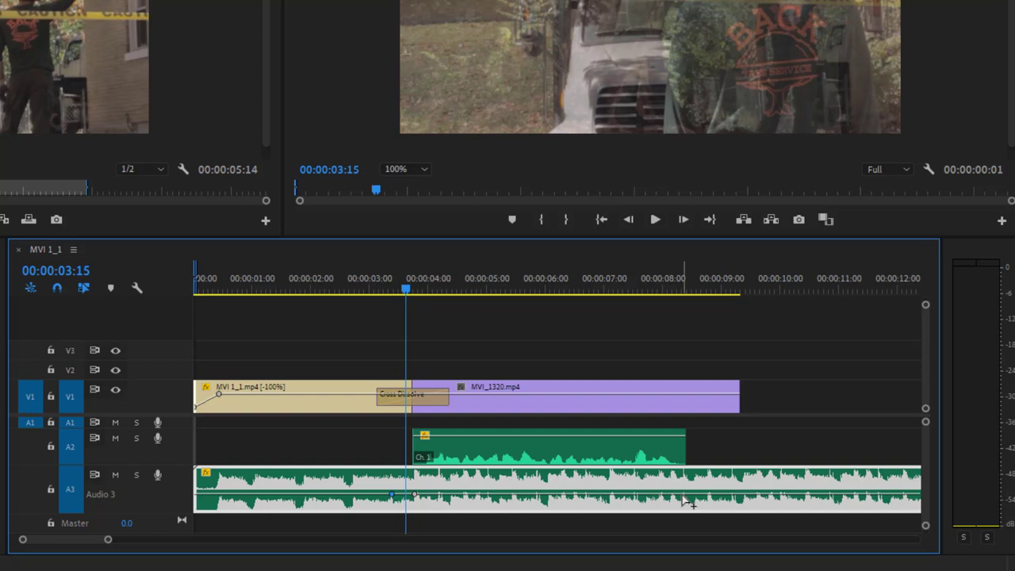
{"action": "left_click", "coordinate": [682, 497]}
{"action": "left_click", "coordinate": [710, 496]}
{"action": "left_click_drag", "start_coordinate": [578, 496], "coordinate": [578, 502]}
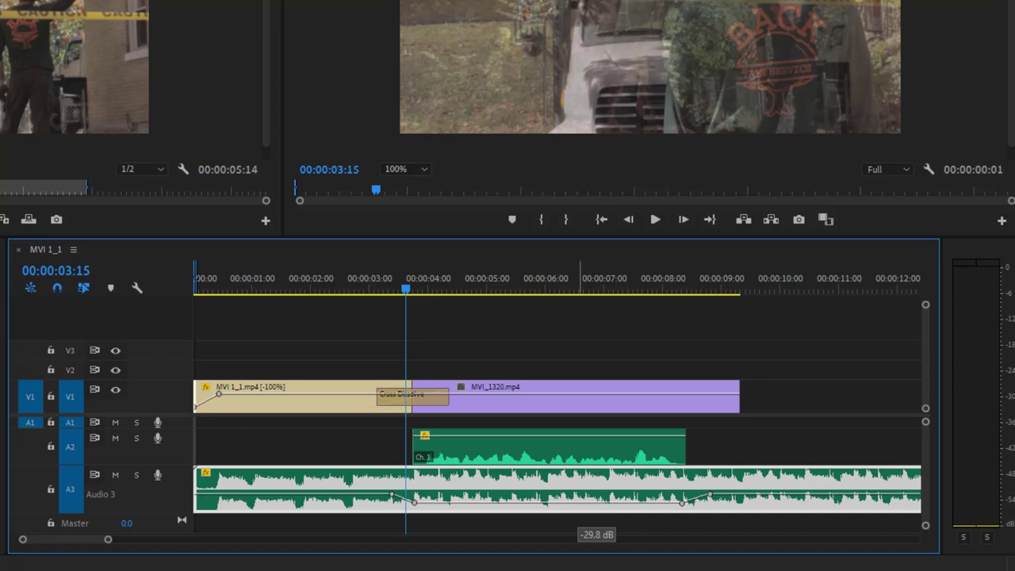
Play the lowered music section, raise its volume to about -20.1 dB and play on to 00:00:09:20 to check the balance.
{"action": "key", "text": "space"}
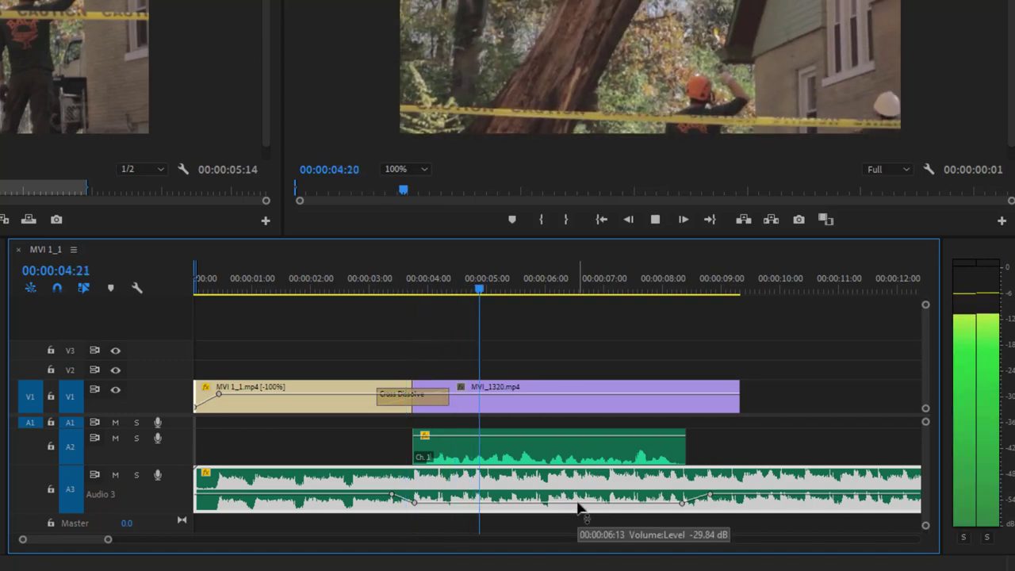
{"action": "key", "text": "space"}
{"action": "left_click_drag", "start_coordinate": [579, 502], "coordinate": [579, 497]}
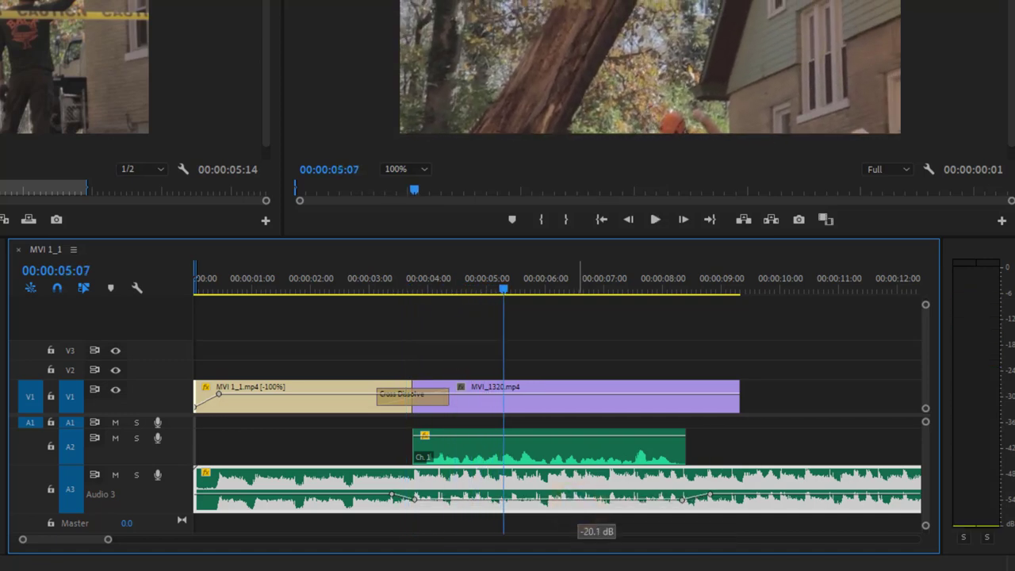
{"action": "key", "text": "space"}
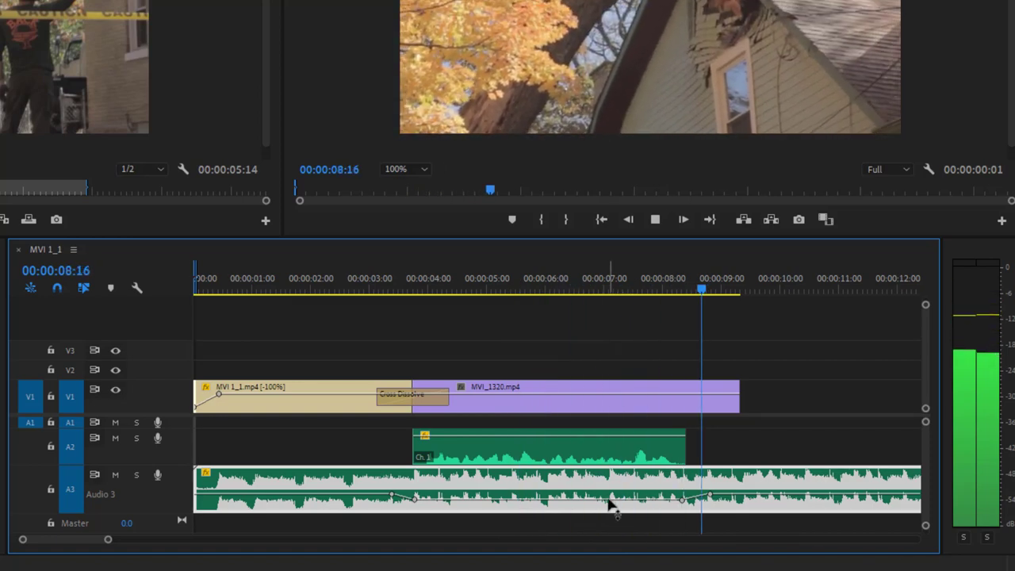
{"action": "key", "text": "space"}
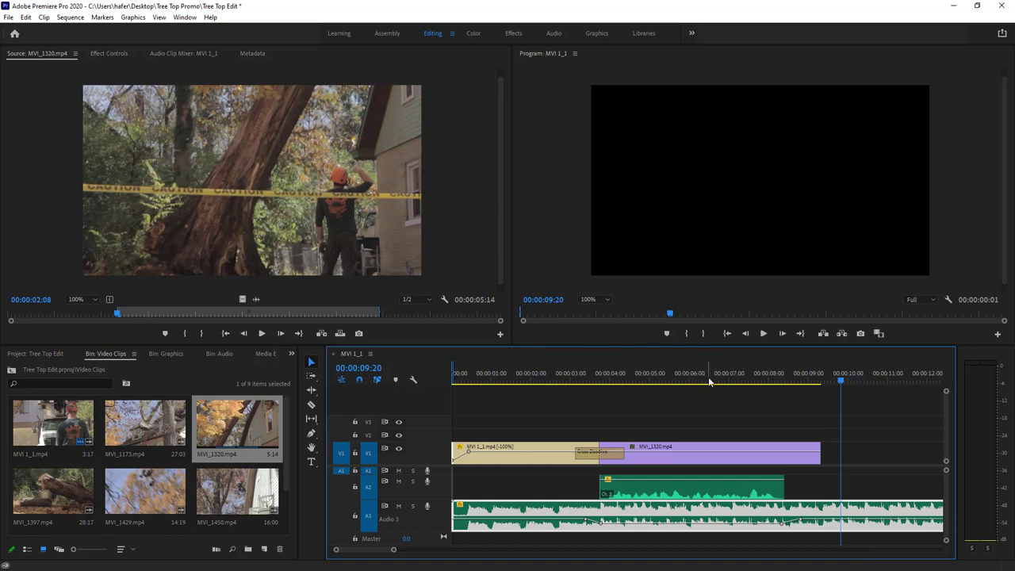
Play the sequence from 00:00:01:12 to 00:00:10:04 to review the music dipping under the voice.
{"action": "left_click_drag", "start_coordinate": [710, 382], "coordinate": [514, 380]}
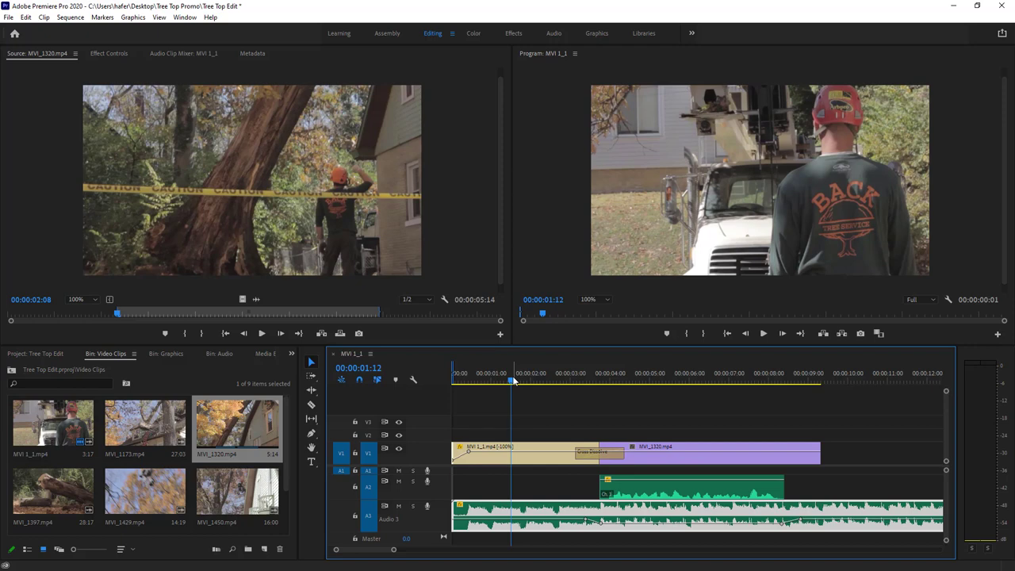
{"action": "key", "text": "space"}
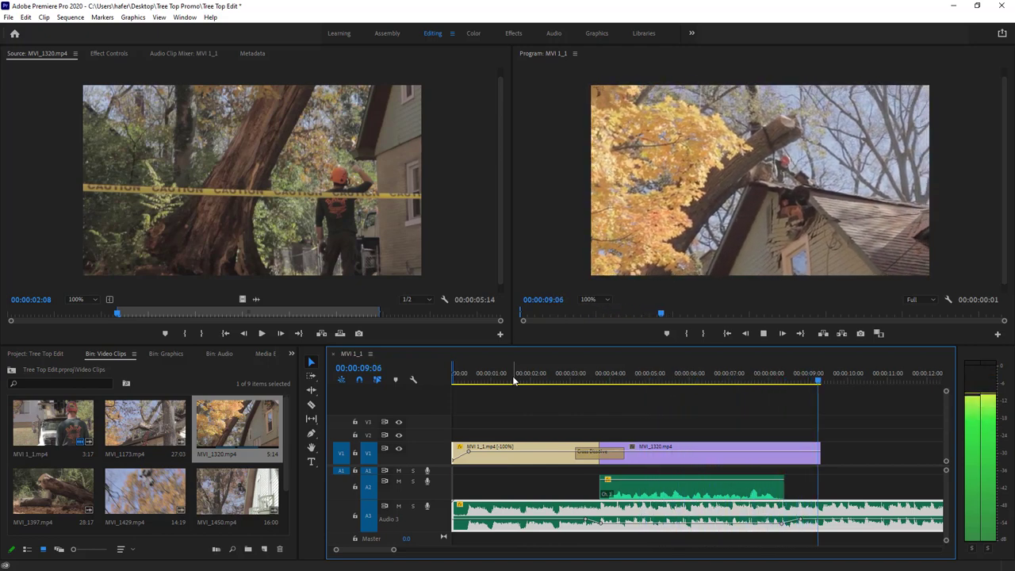
{"action": "key", "text": "space"}
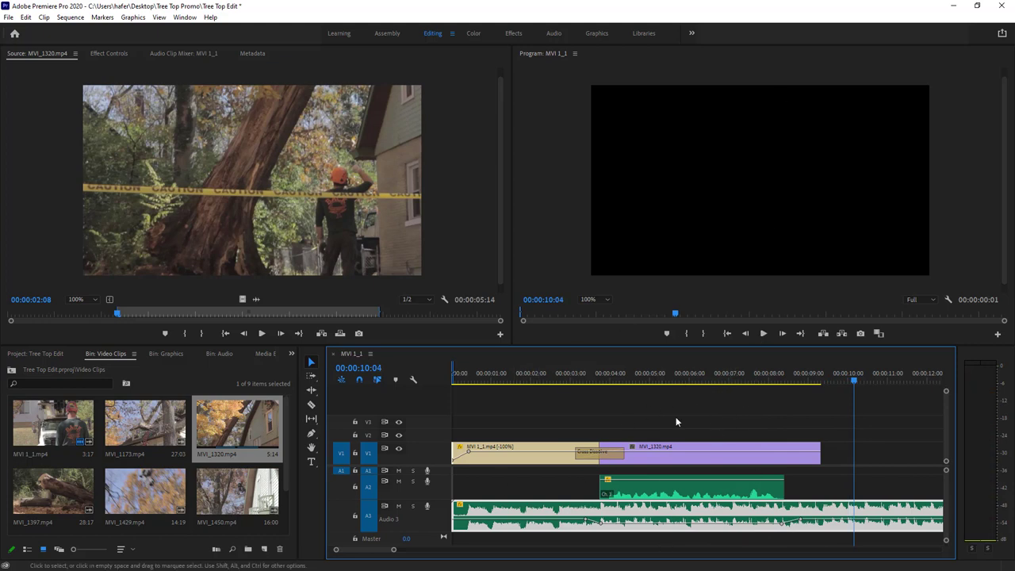
Place Treetop_Logo.ai from the Graphics bin on V2 at the sequence start and preview it at 00:00:00:20.
{"action": "left_click", "coordinate": [43, 356]}
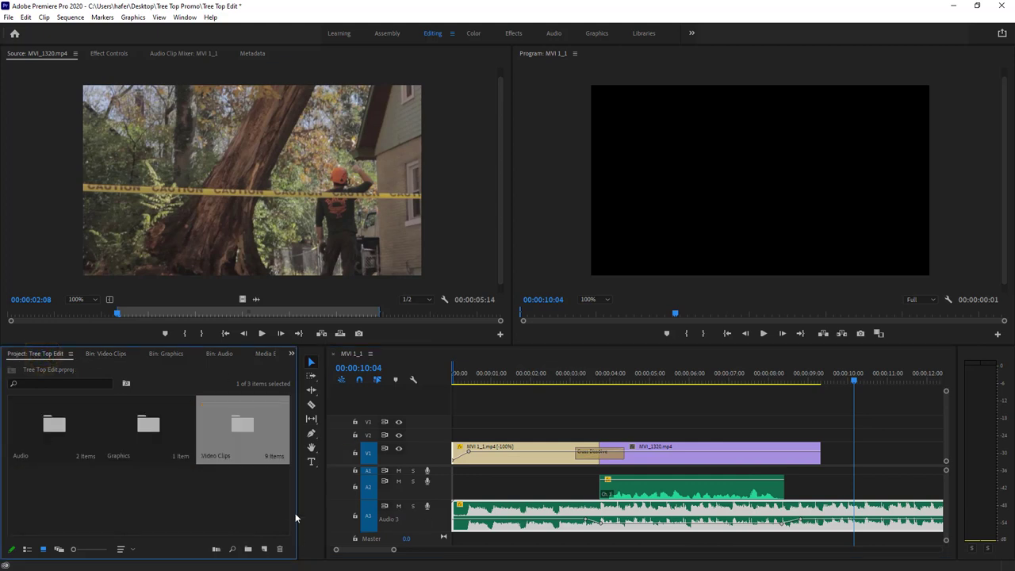
{"action": "double_click", "coordinate": [158, 429]}
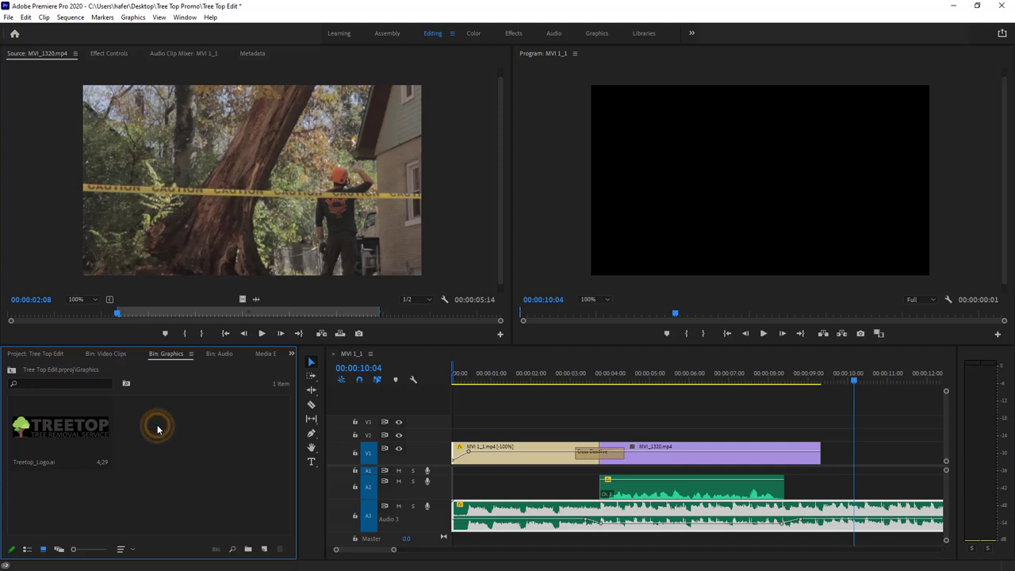
{"action": "double_click", "coordinate": [71, 426]}
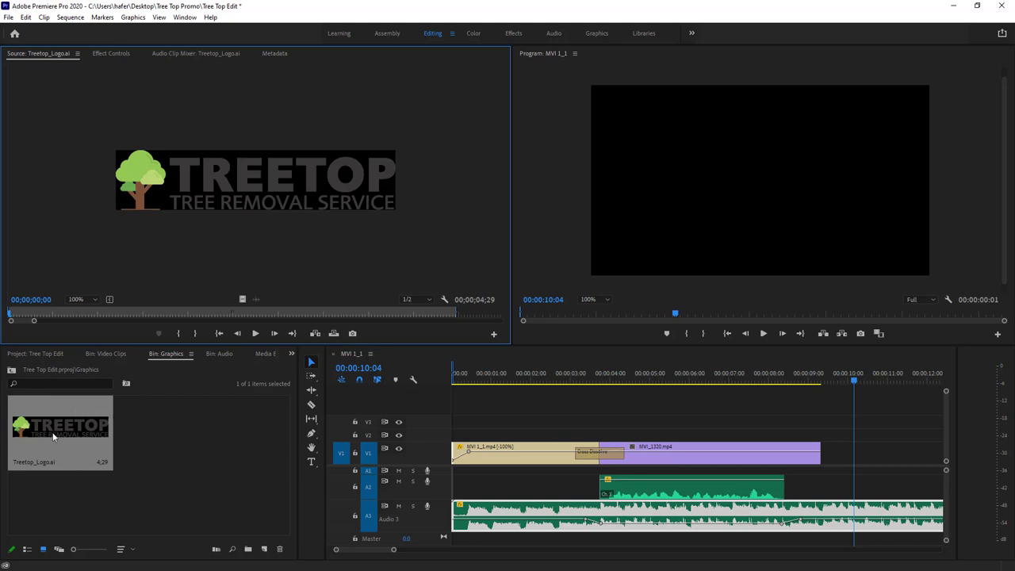
{"action": "left_click_drag", "start_coordinate": [53, 429], "coordinate": [455, 441]}
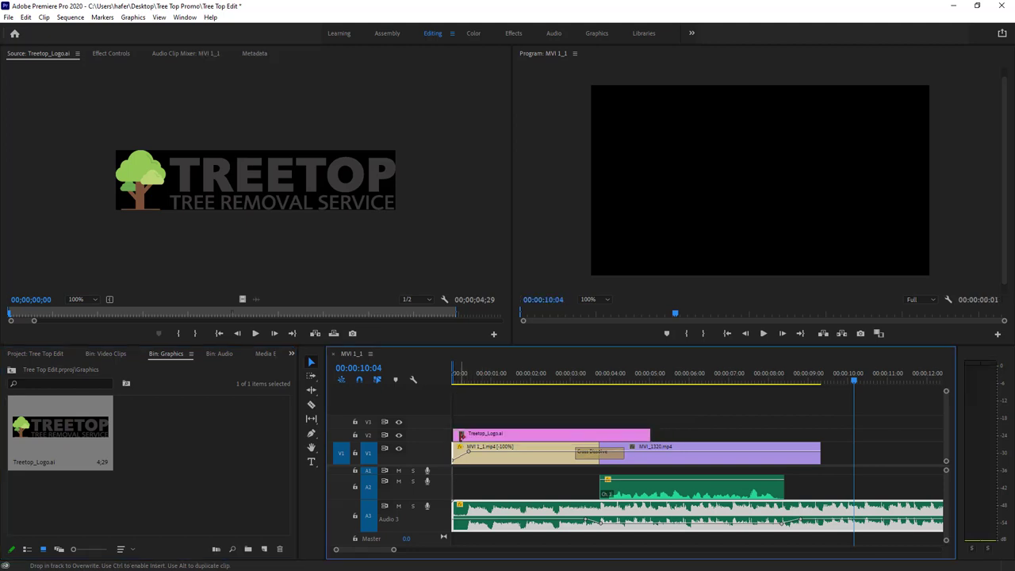
{"action": "left_click", "coordinate": [484, 374]}
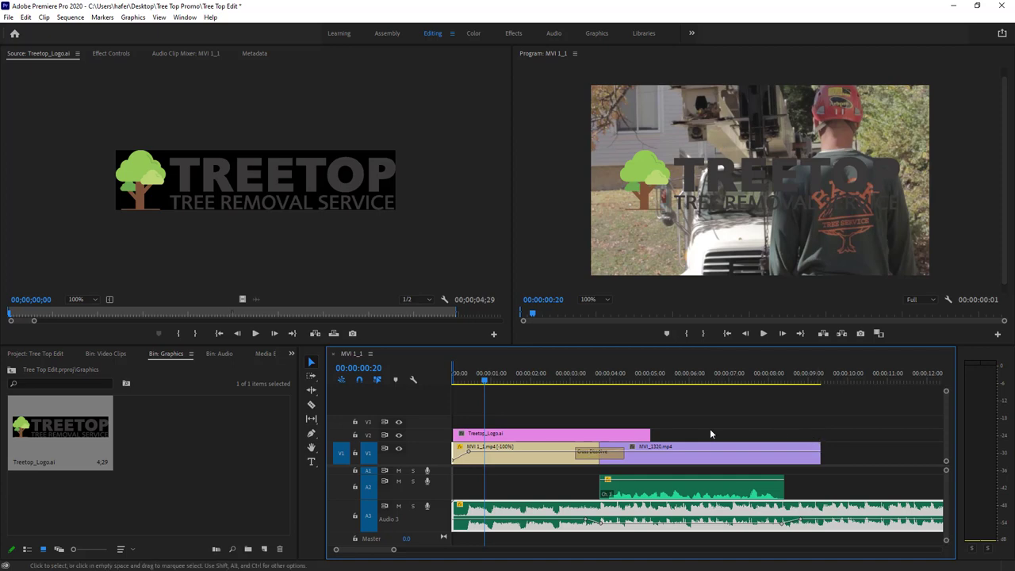
Open the original Treetop_Logo.ai file for editing in Adobe Illustrator 2021.
{"action": "right_click", "coordinate": [79, 434]}
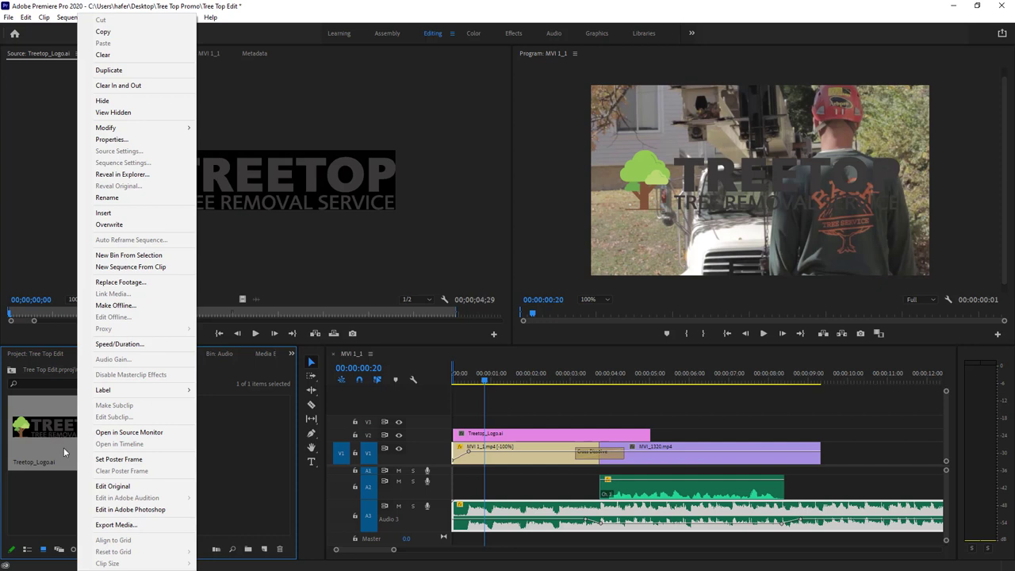
{"action": "left_click", "coordinate": [121, 487]}
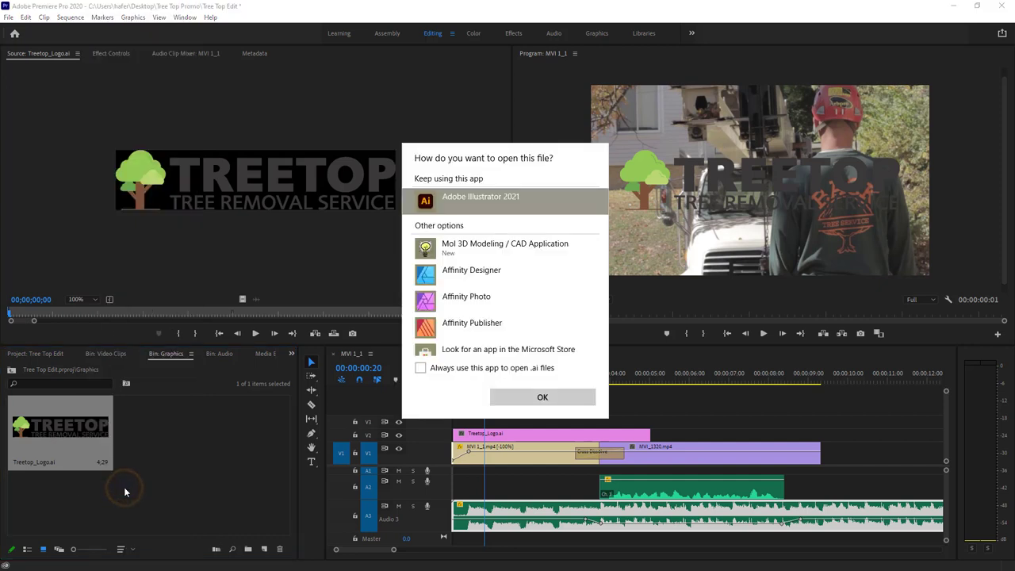
{"action": "left_click", "coordinate": [542, 399]}
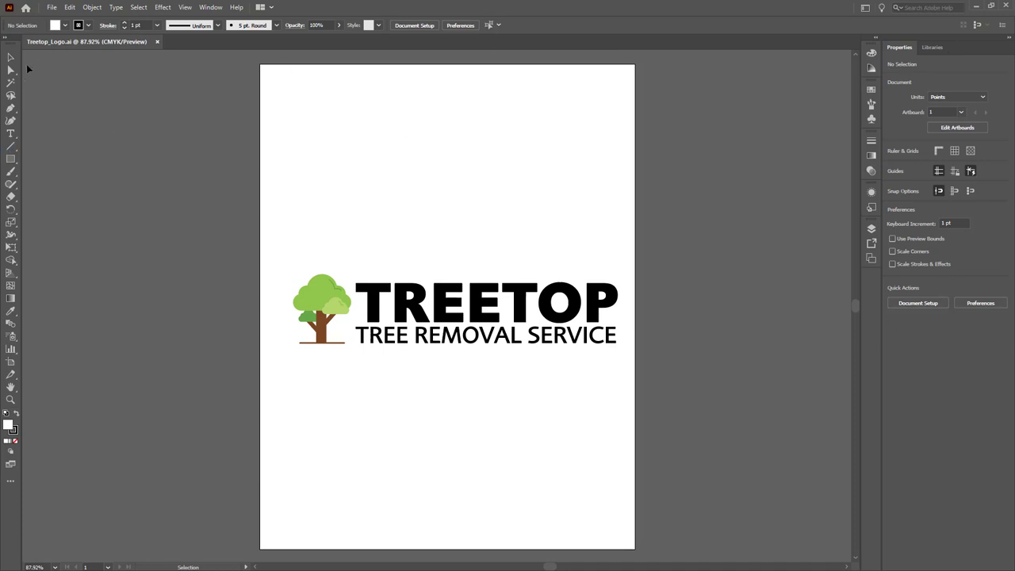
Draw a rounded rectangle about 548 × 150 pt with a 12 pt corner radius around the logo and send it behind the artwork.
{"action": "left_click", "coordinate": [11, 158]}
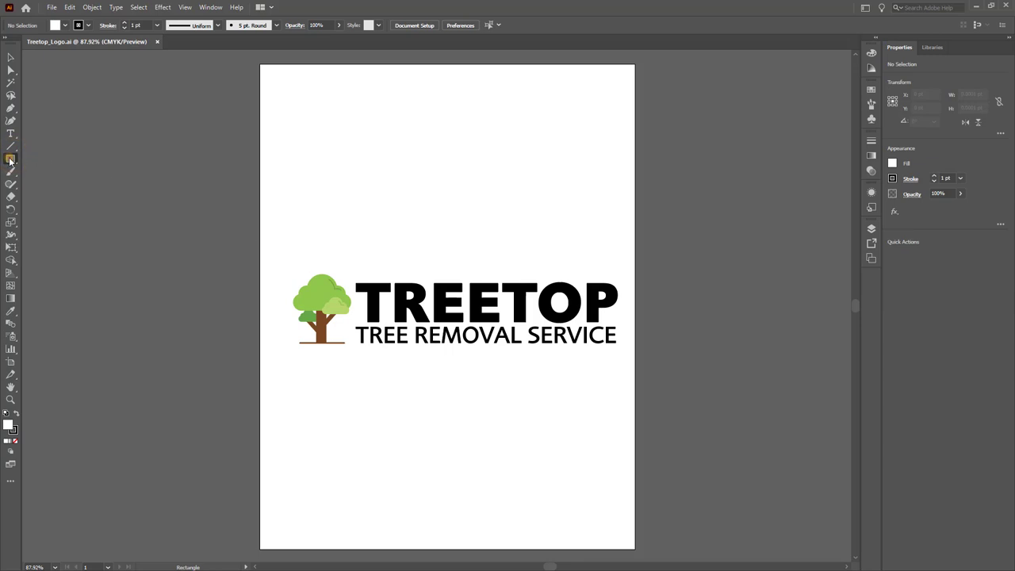
{"action": "left_click_drag", "start_coordinate": [11, 160], "coordinate": [52, 172]}
{"action": "left_click_drag", "start_coordinate": [287, 267], "coordinate": [624, 363]}
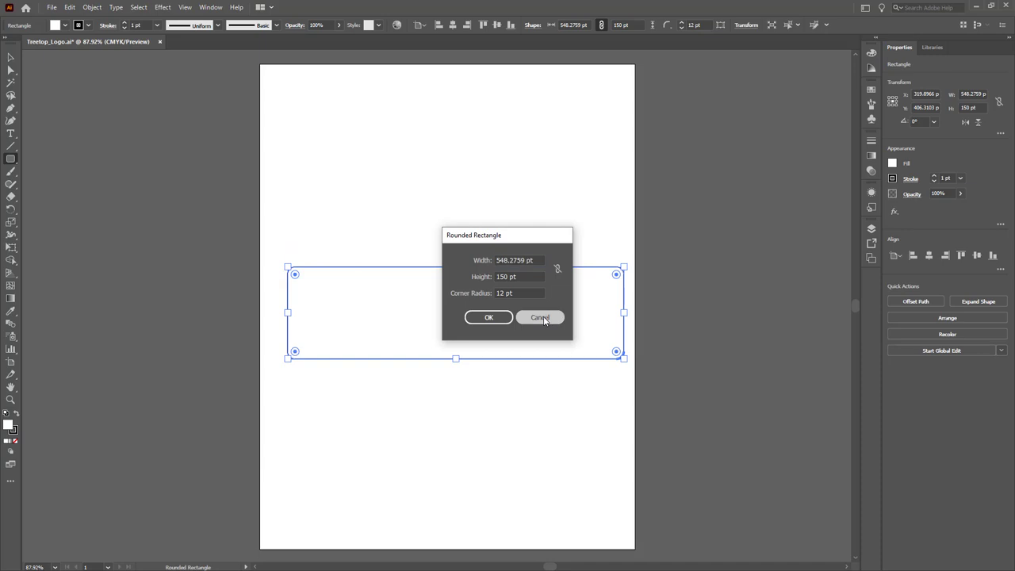
{"action": "key", "text": "Return"}
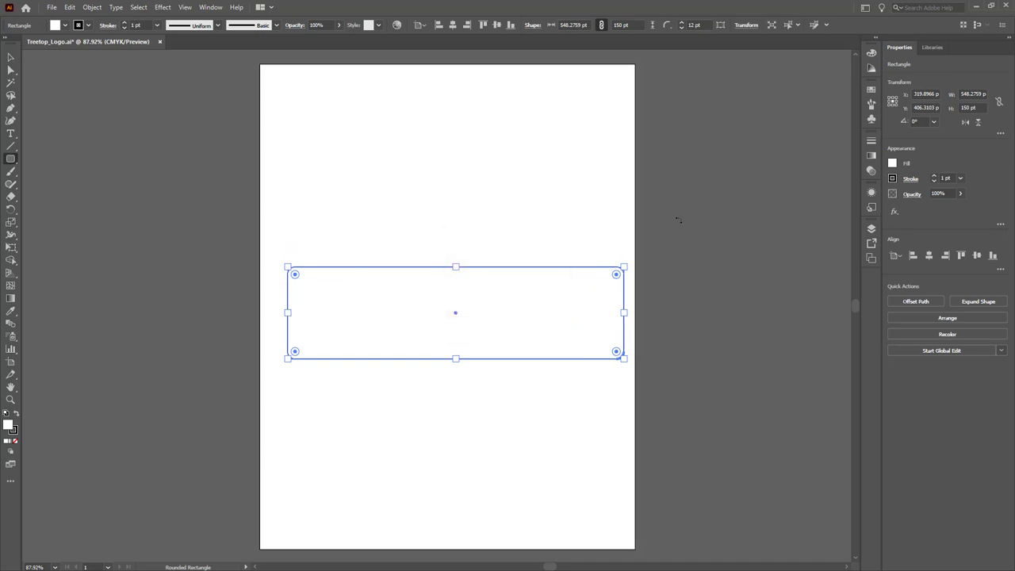
{"action": "key", "text": "v"}
{"action": "key", "text": "ctrl+bracketleft"}
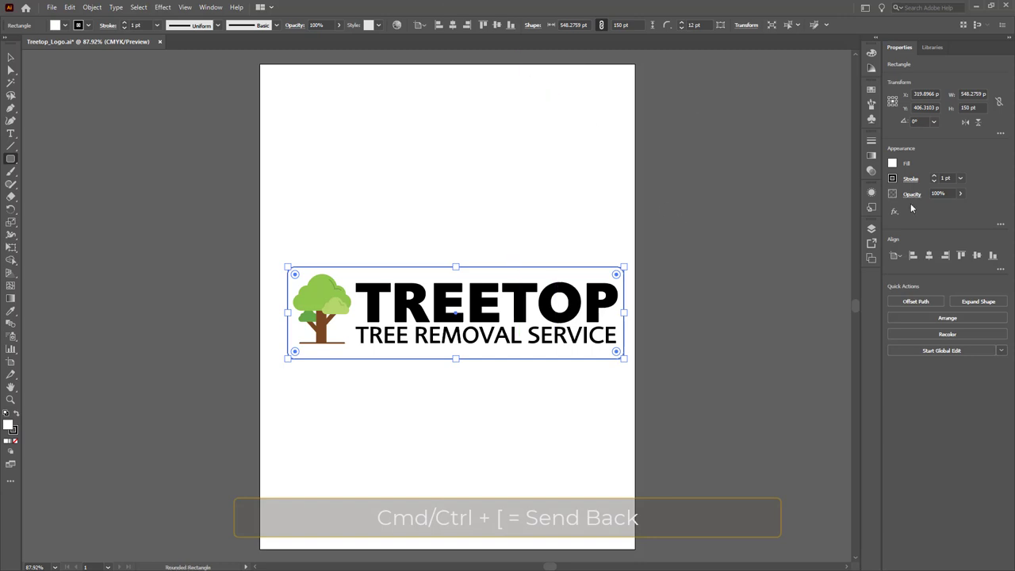
Fill the rounded rectangle behind the logo with the light blue swatch and deselect it.
{"action": "left_click", "coordinate": [56, 25]}
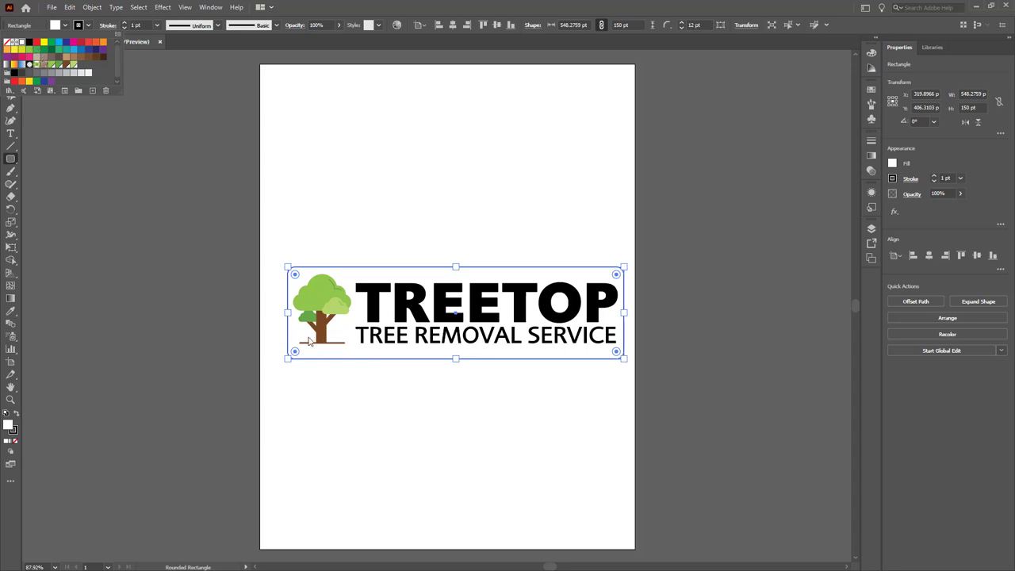
{"action": "left_click", "coordinate": [57, 45]}
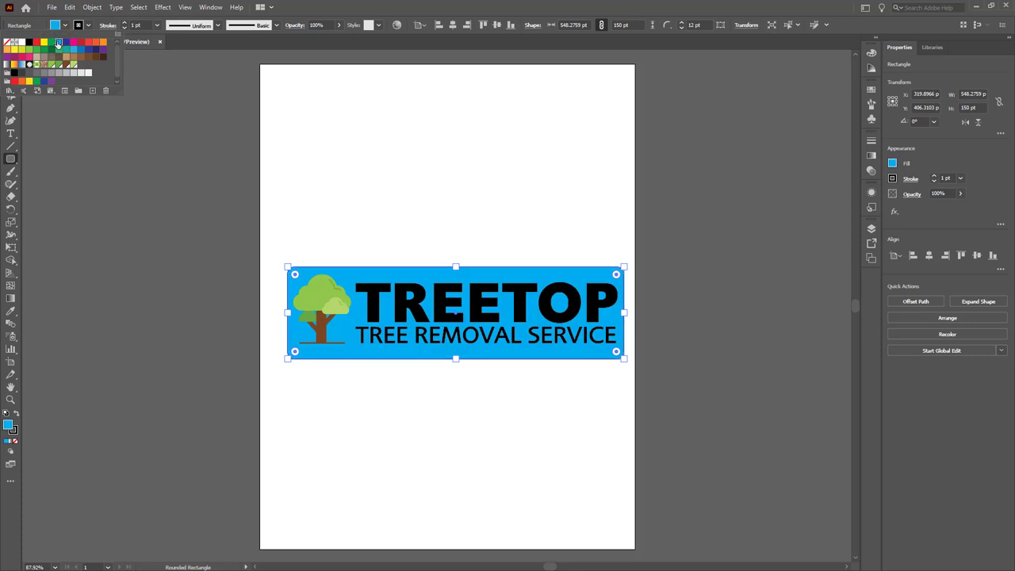
{"action": "key", "text": "Escape"}
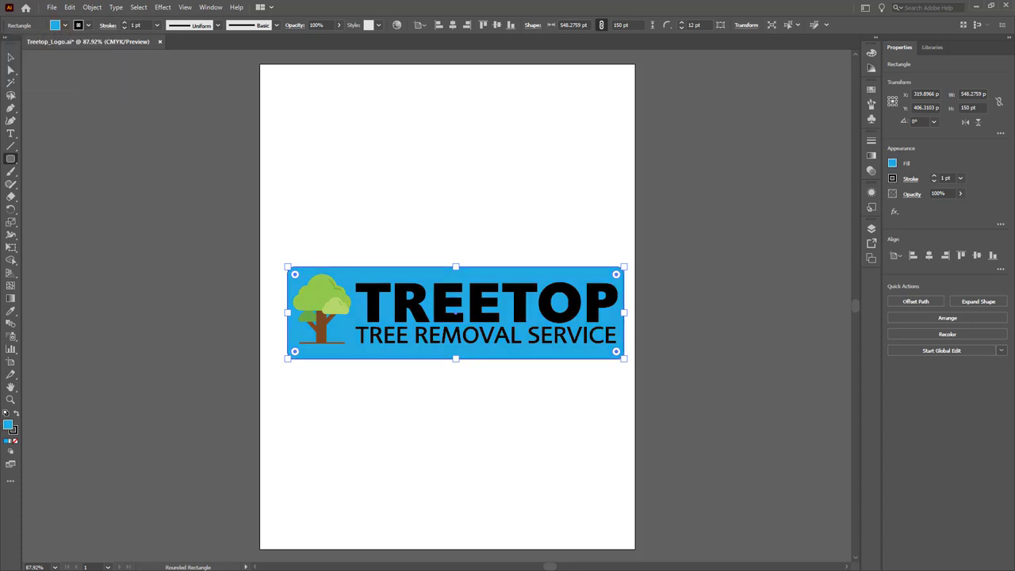
{"action": "left_click", "coordinate": [12, 58]}
{"action": "left_click", "coordinate": [388, 161]}
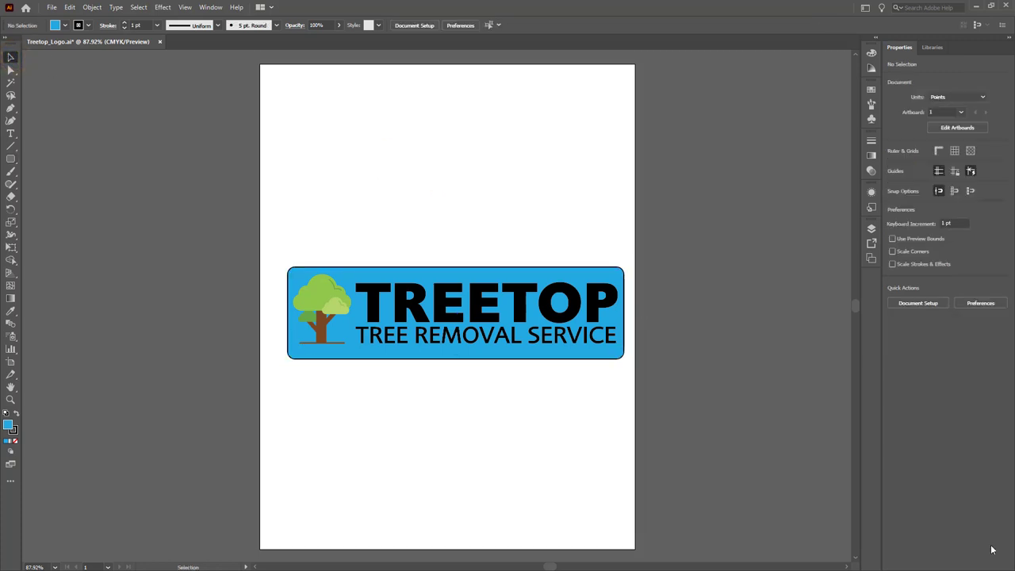
Nudge the blue rectangle up by 2 pt to centre it vertically behind the logo artwork.
{"action": "left_click", "coordinate": [488, 277]}
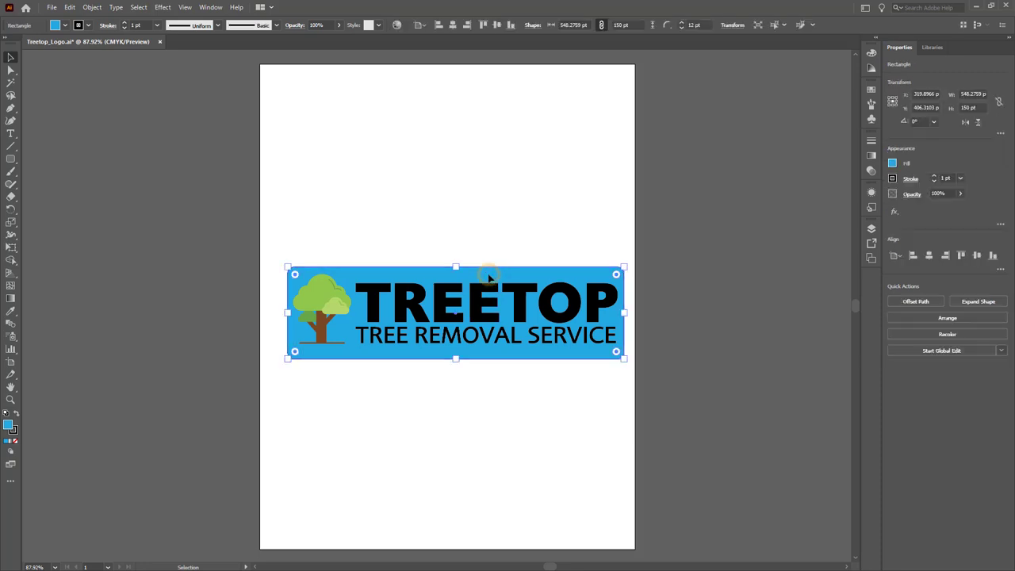
{"action": "key", "text": "Up"}
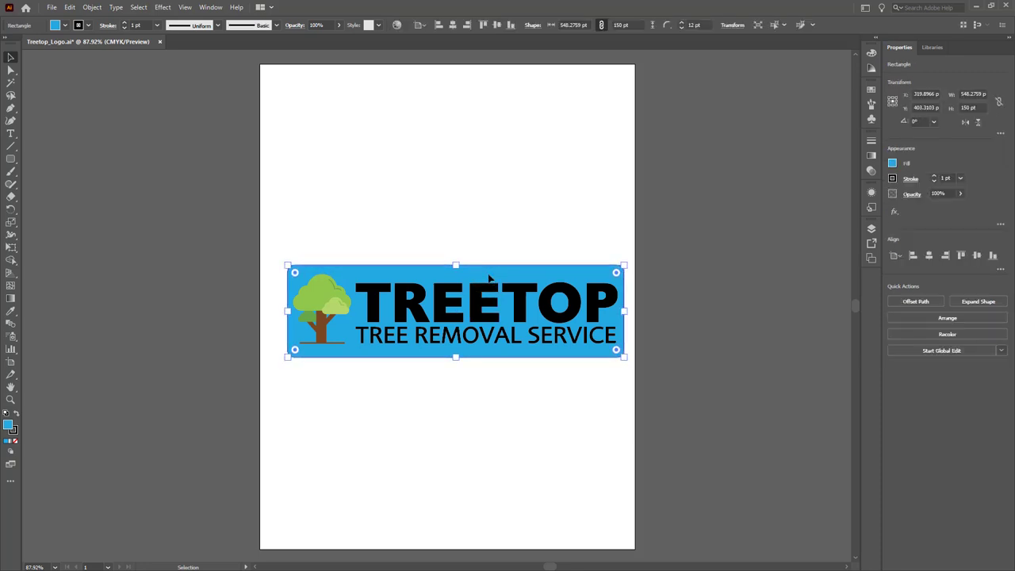
{"action": "key", "text": "Down"}
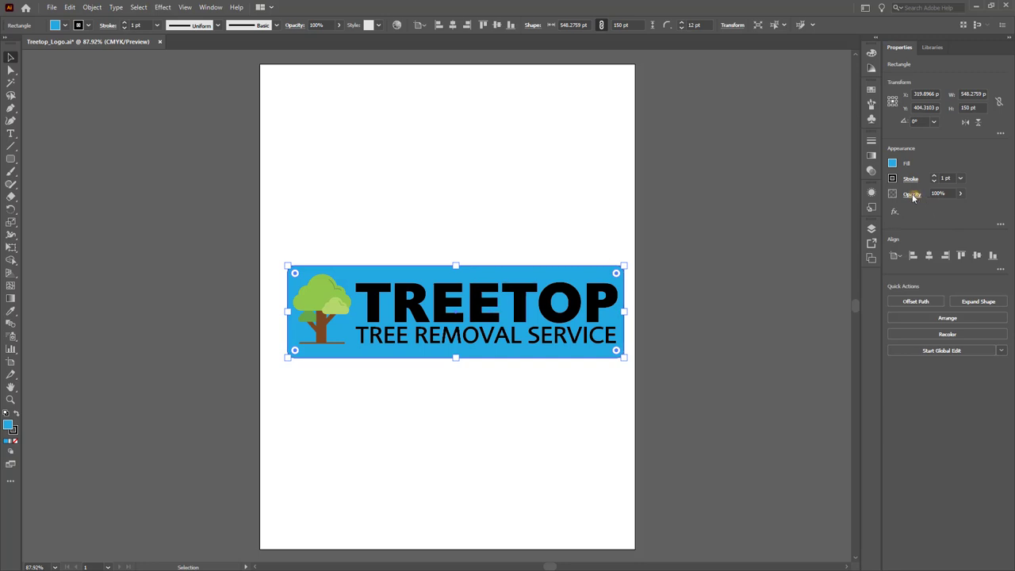
Set the blue rectangle's opacity to 50%.
{"action": "left_click", "coordinate": [913, 196]}
{"action": "left_click", "coordinate": [960, 196]}
{"action": "left_click", "coordinate": [942, 193]}
{"action": "type", "text": "50"}
{"action": "key", "text": "Return"}
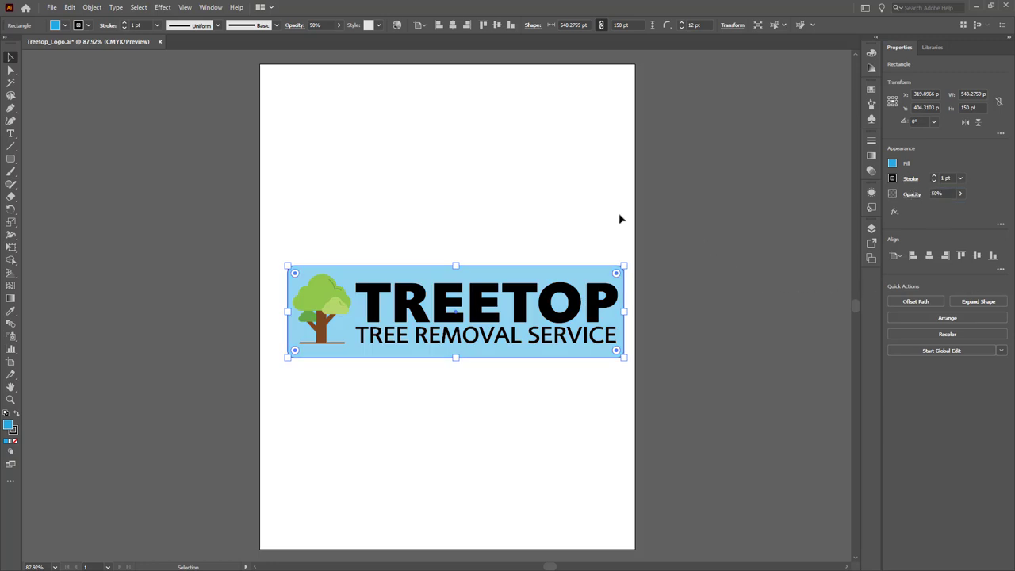
Save Treetop_Logo.ai, accepting the legacy format, and switch back to Adobe Premiere Pro.
{"action": "key", "text": "a"}
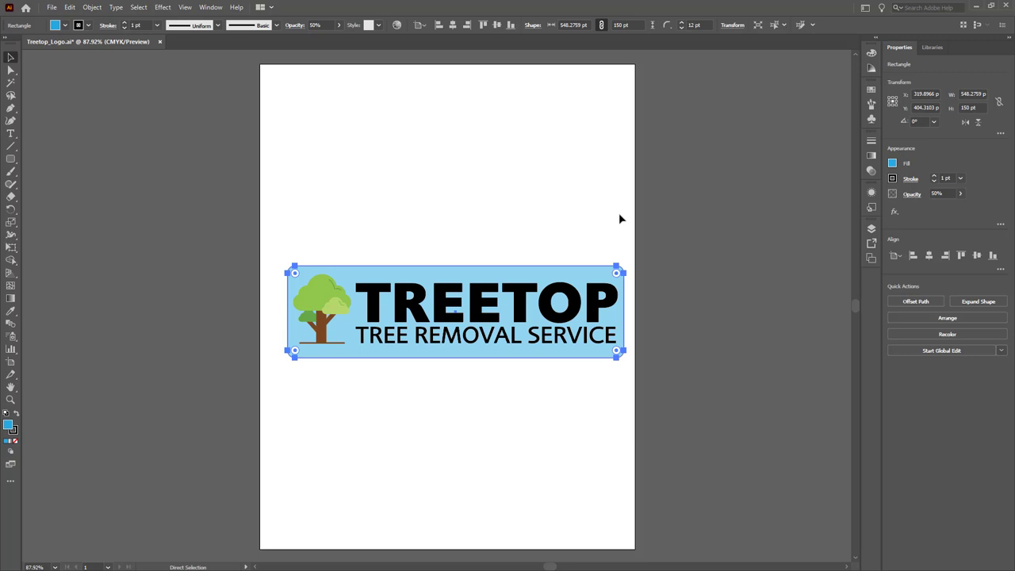
{"action": "key", "text": "ctrl+s"}
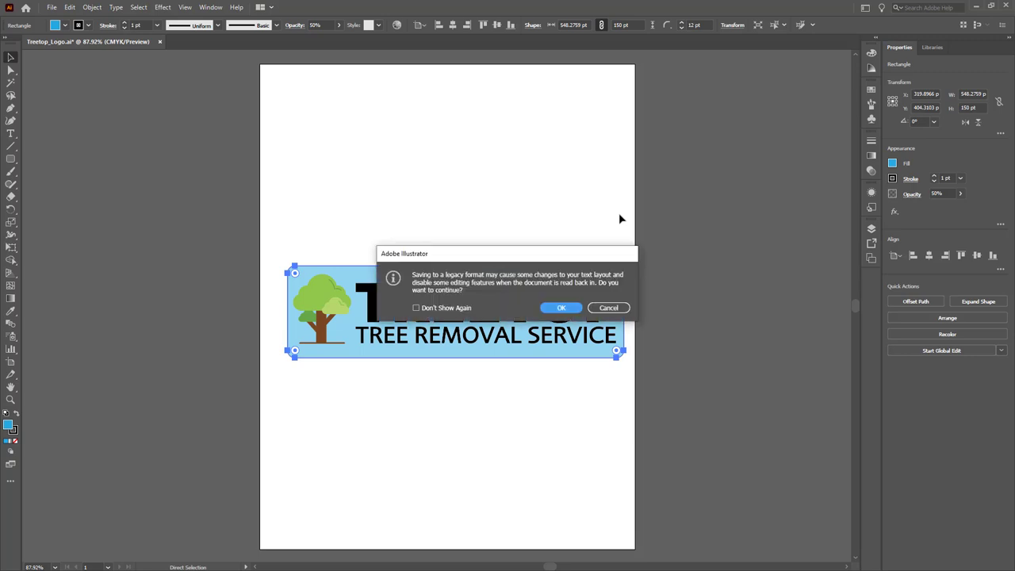
{"action": "left_click", "coordinate": [573, 309]}
{"action": "left_click", "coordinate": [978, 8]}
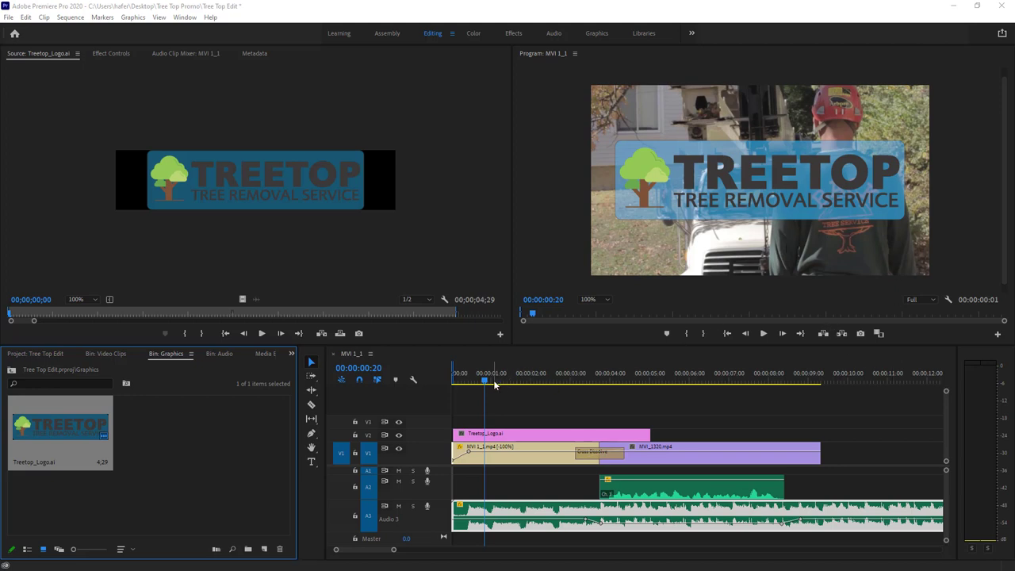
Play the sequence from the start to 00:00:01:01 to check the updated logo over the opening clip.
{"action": "mouse_move", "coordinate": [485, 380]}
{"action": "left_mouse_down"}
{"action": "mouse_move", "coordinate": [439, 383]}
{"action": "mouse_move", "coordinate": [500, 379]}
{"action": "mouse_move", "coordinate": [416, 381]}
{"action": "mouse_move", "coordinate": [486, 384]}
{"action": "left_mouse_up"}
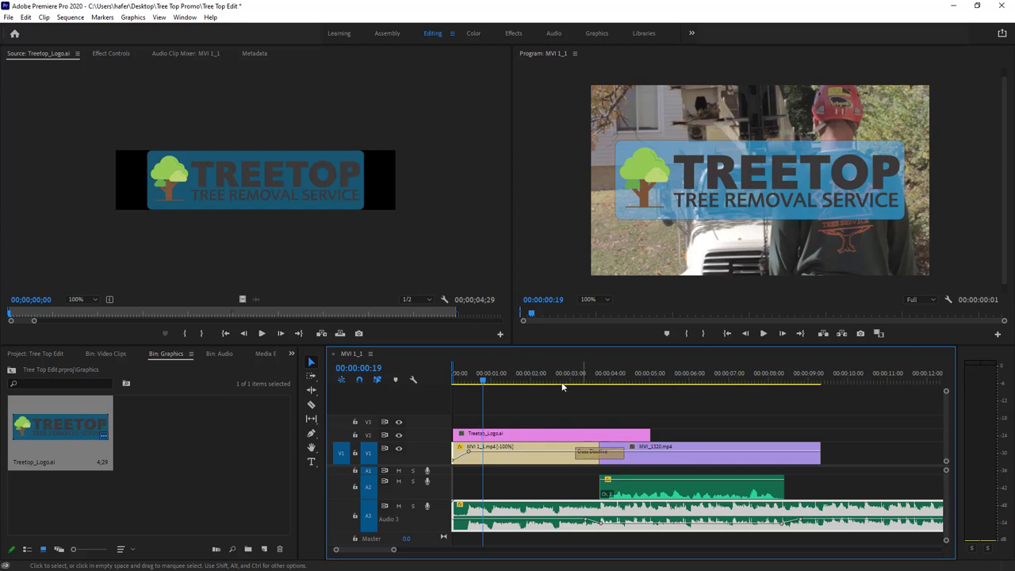
{"action": "left_click", "coordinate": [482, 381]}
{"action": "key", "text": "space"}
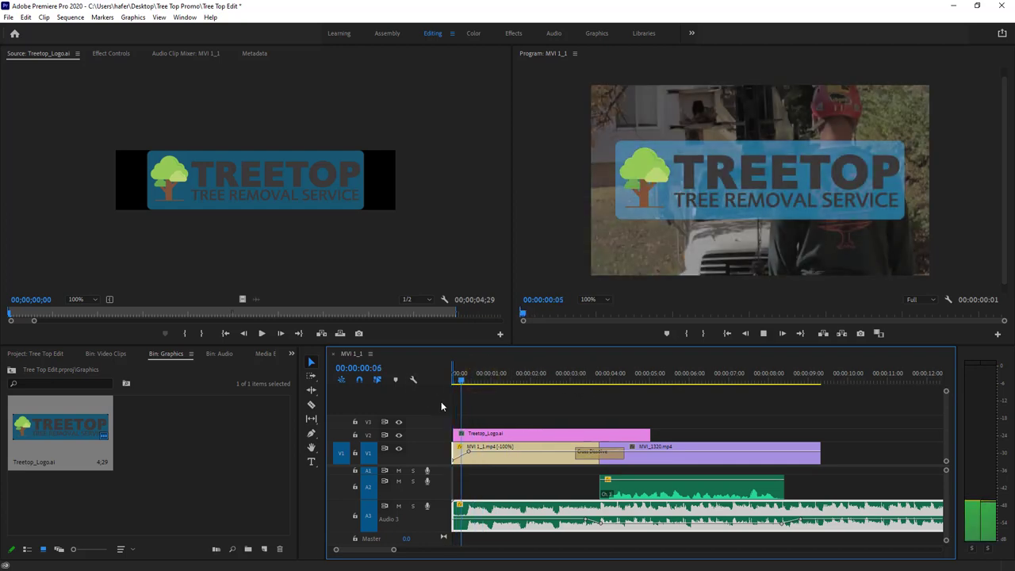
{"action": "key", "text": "space"}
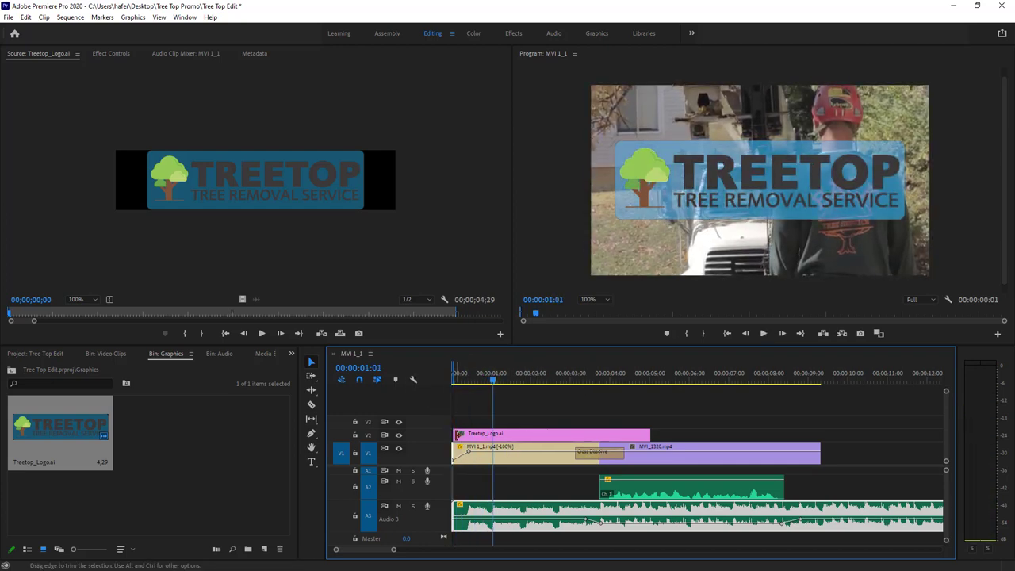
Trim the start of the Treetop_Logo.ai clip to about 00:00:00:20 and play through to 00:00:03:07.
{"action": "left_click_drag", "start_coordinate": [461, 434], "coordinate": [484, 433]}
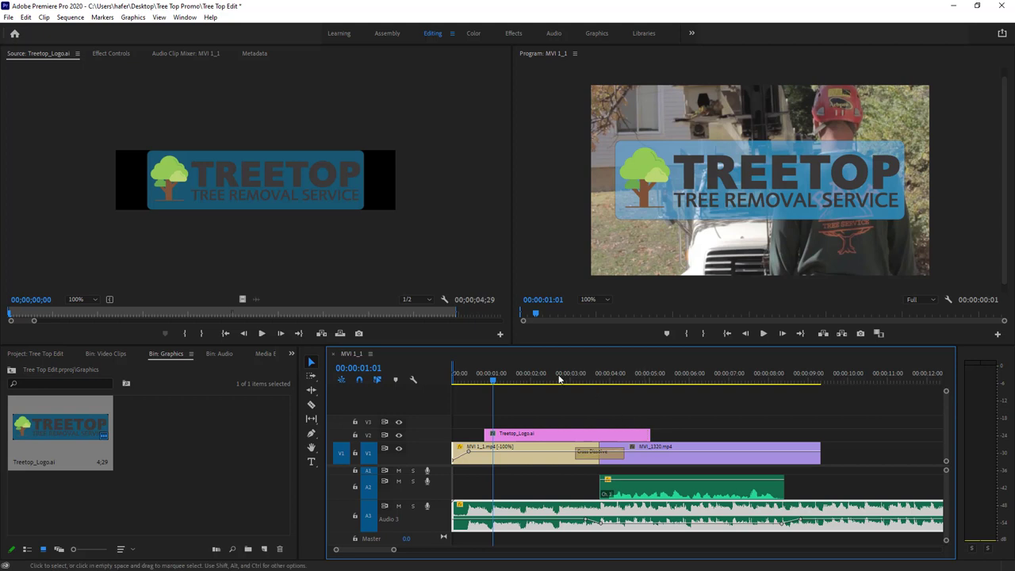
{"action": "left_click_drag", "start_coordinate": [537, 379], "coordinate": [486, 382]}
{"action": "key", "text": "space"}
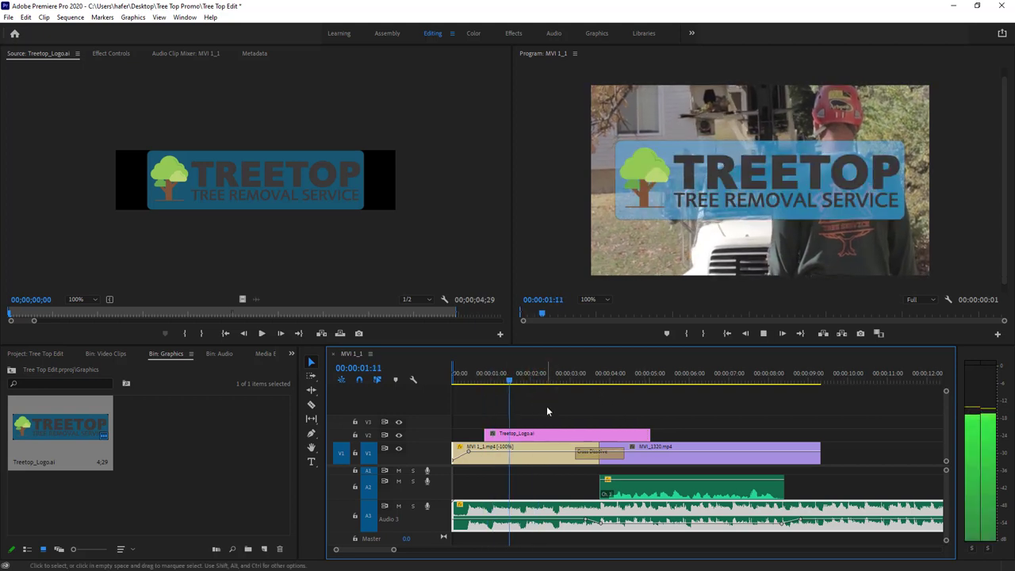
{"action": "key", "text": "space"}
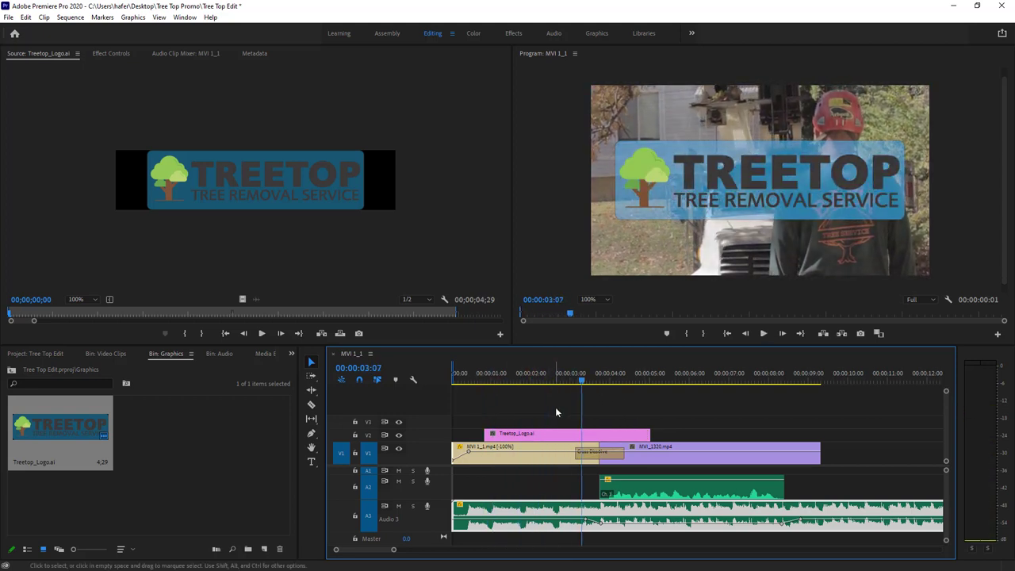
Trim the logo clip's end to about 00:00:03:10 and apply the default Cross Dissolve at both of its ends.
{"action": "left_click_drag", "start_coordinate": [648, 434], "coordinate": [583, 435]}
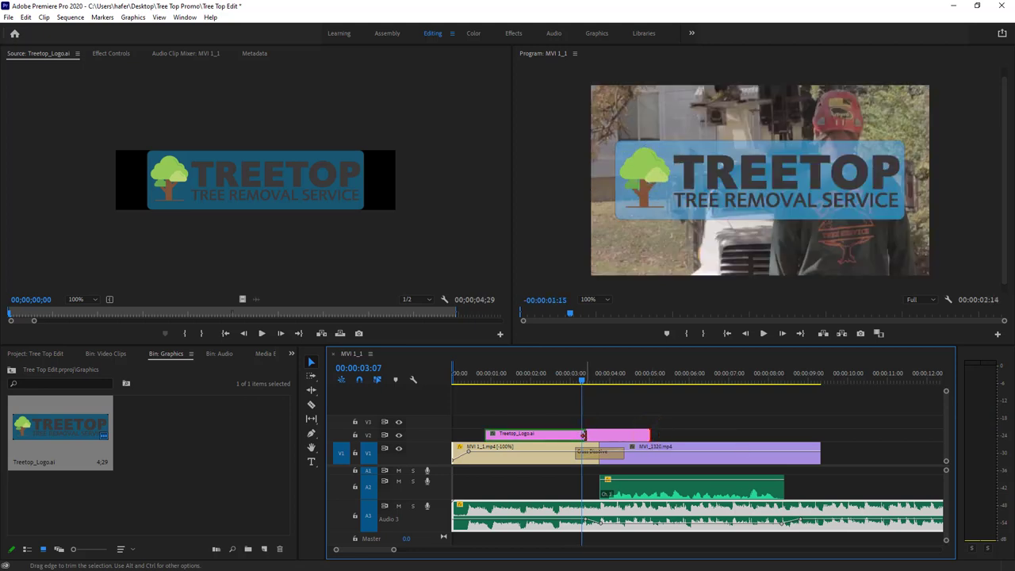
{"action": "right_click", "coordinate": [481, 434]}
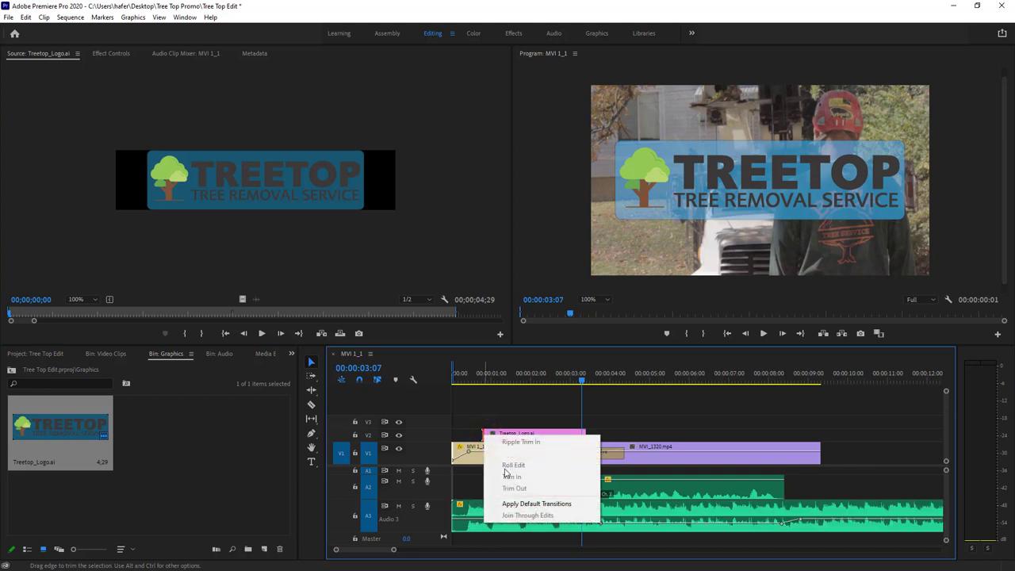
{"action": "left_click", "coordinate": [523, 504]}
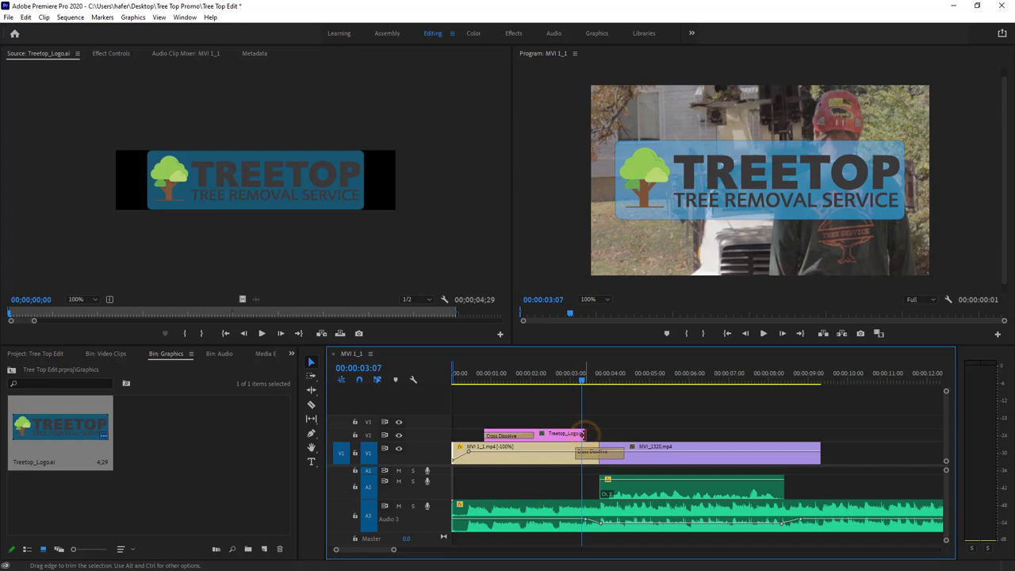
{"action": "right_click", "coordinate": [583, 434]}
{"action": "left_click", "coordinate": [632, 505]}
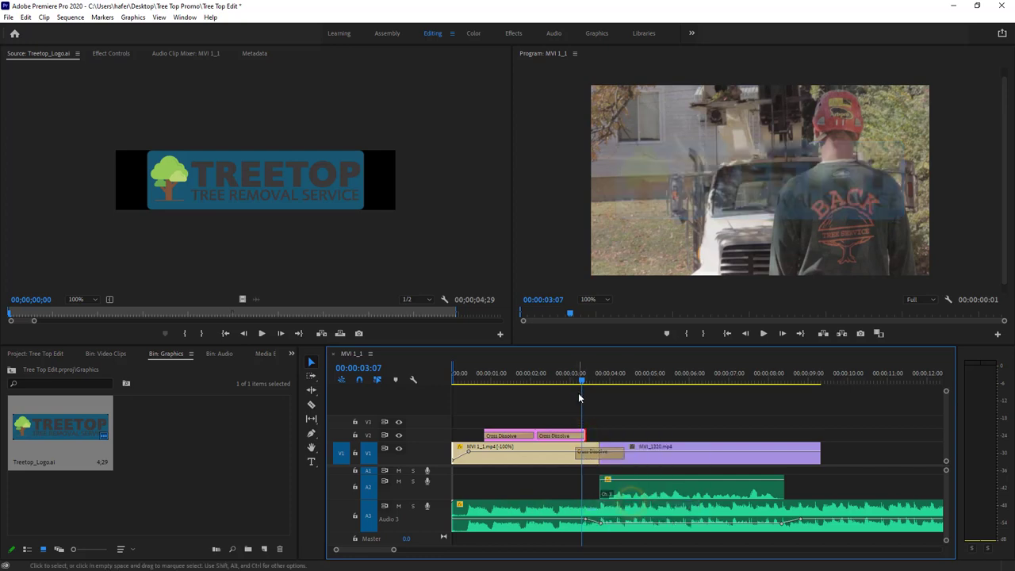
Play the opening up to 00:00:03:14 to review the logo fading in and out.
{"action": "left_click_drag", "start_coordinate": [581, 379], "coordinate": [465, 385]}
{"action": "key", "text": "space"}
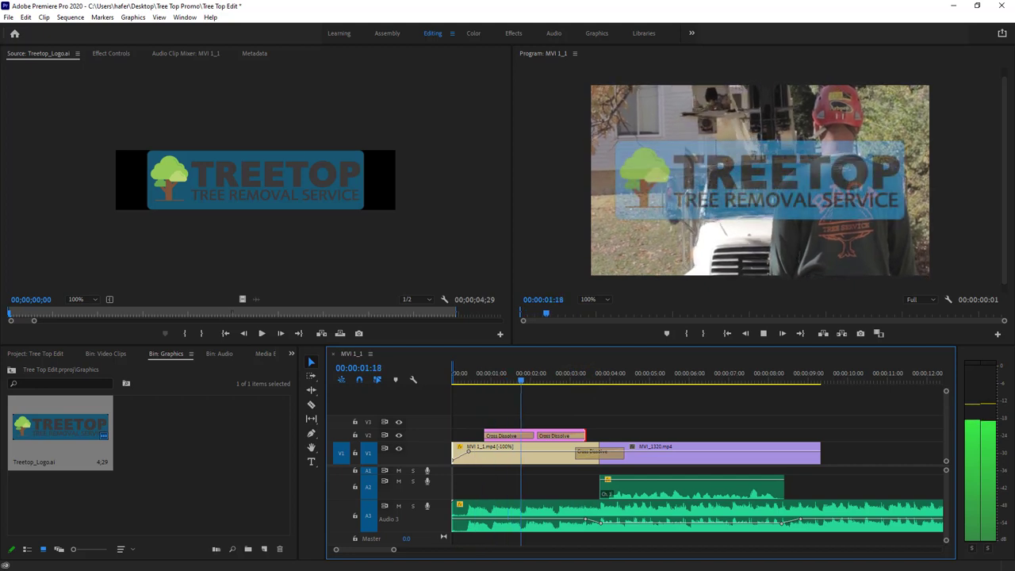
{"action": "key", "text": "space"}
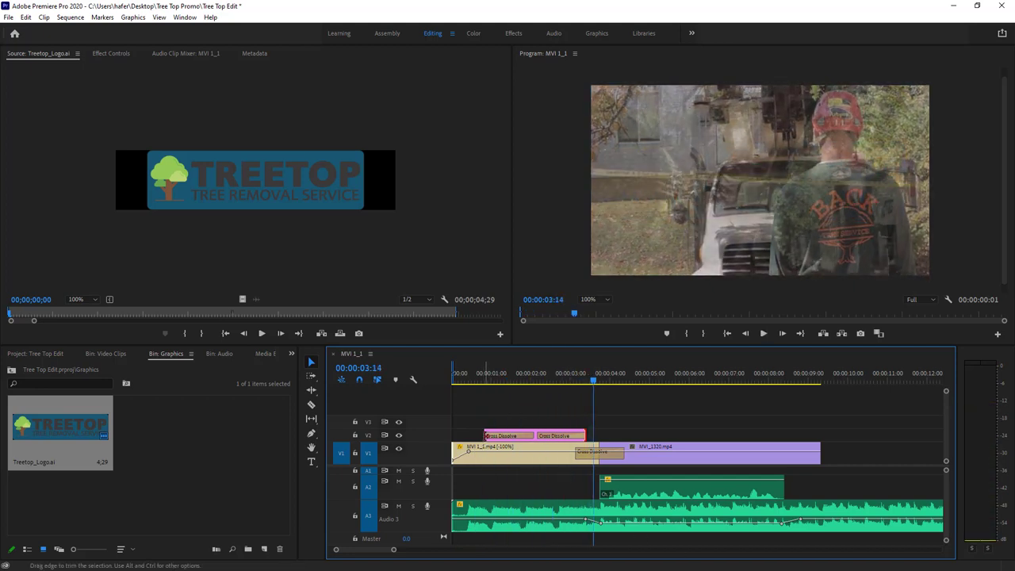
Extend the logo clip's start back to about 00:00:00:08 and play the sequence from the beginning to 00:00:04:05.
{"action": "left_click_drag", "start_coordinate": [484, 435], "coordinate": [465, 436]}
{"action": "left_click_drag", "start_coordinate": [485, 380], "coordinate": [445, 382]}
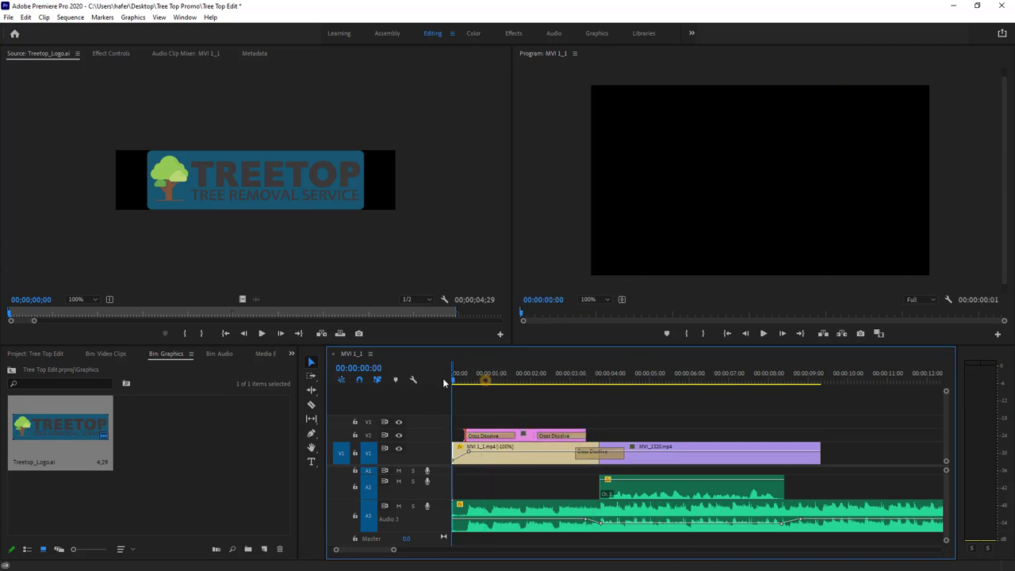
{"action": "key", "text": "space"}
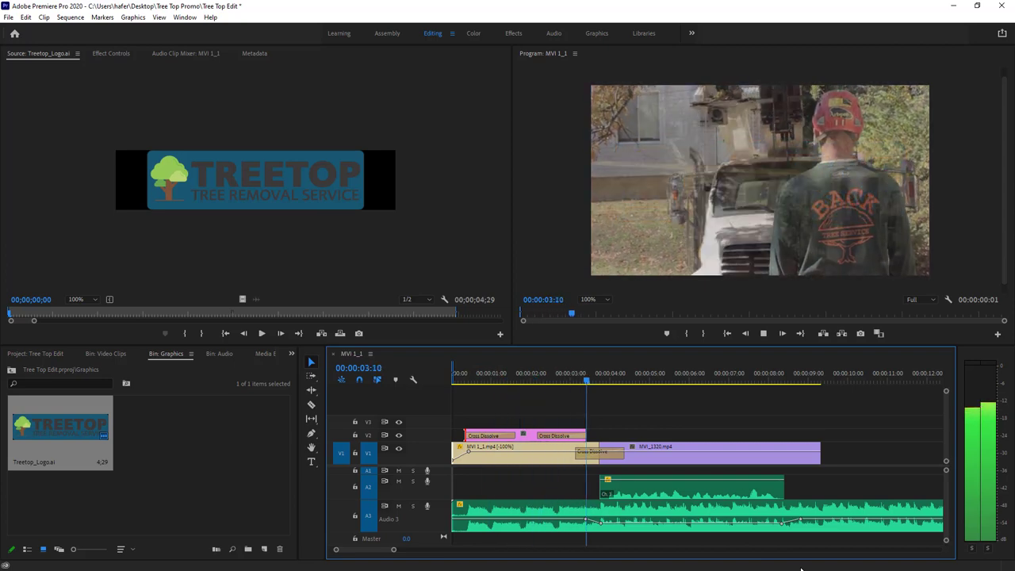
{"action": "key", "text": "space"}
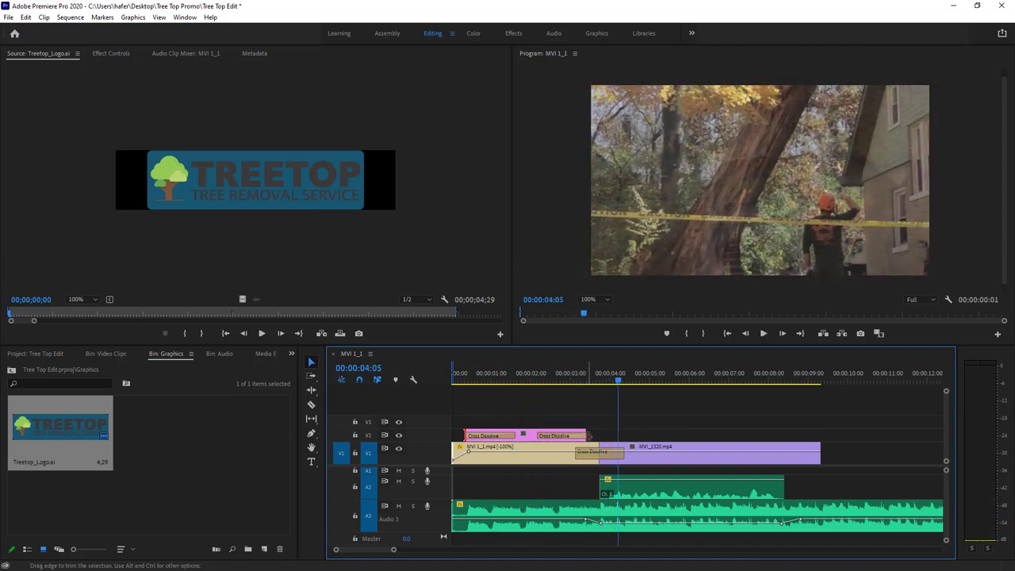
Extend the logo clip's end to about 00:00:03:23 and play through the clip change to 00:00:05:11.
{"action": "left_click_drag", "start_coordinate": [588, 435], "coordinate": [604, 435]}
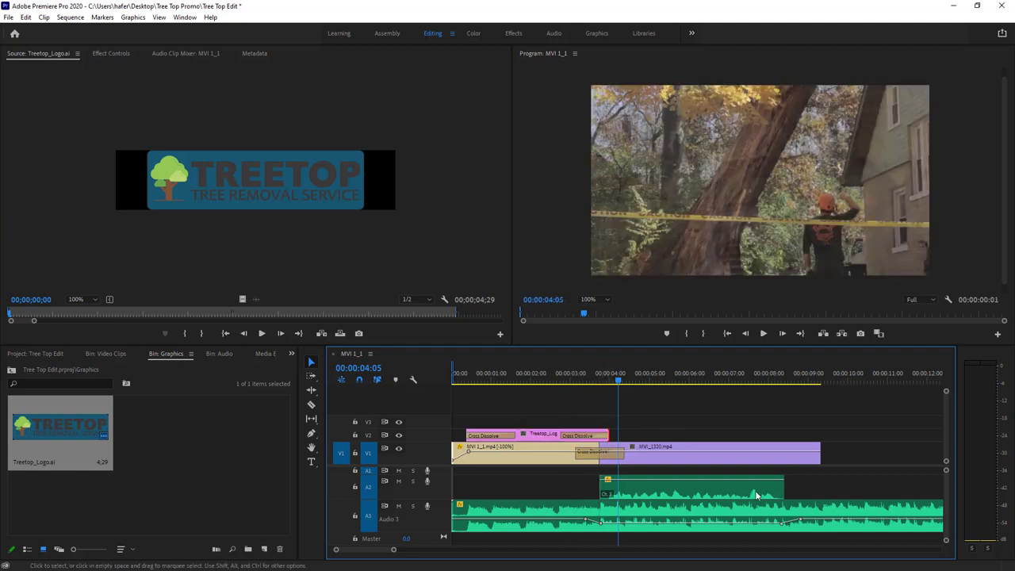
{"action": "left_click_drag", "start_coordinate": [591, 377], "coordinate": [540, 377]}
{"action": "key", "text": "space"}
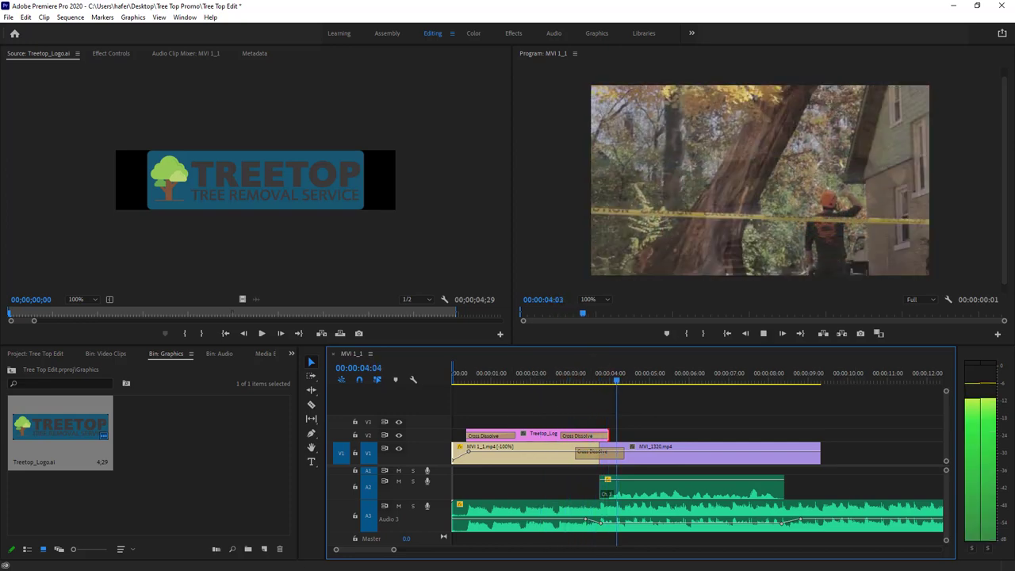
{"action": "key", "text": "space"}
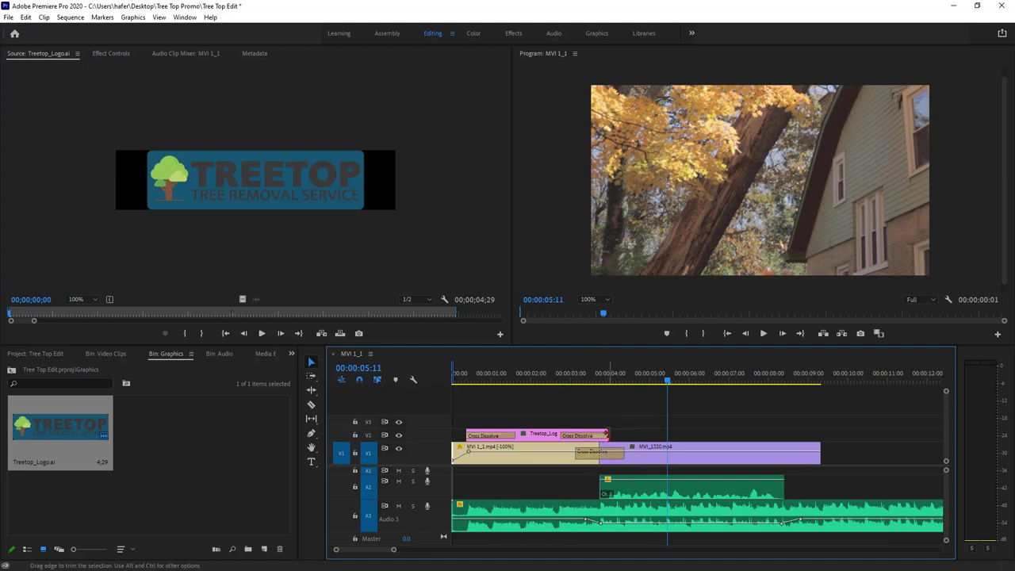
Trim the logo's end to about 00:00:03:21 and shorten its closing and opening Cross Dissolves to about 18 and 14 frames.
{"action": "left_click_drag", "start_coordinate": [610, 435], "coordinate": [603, 435]}
{"action": "double_click", "coordinate": [570, 437]}
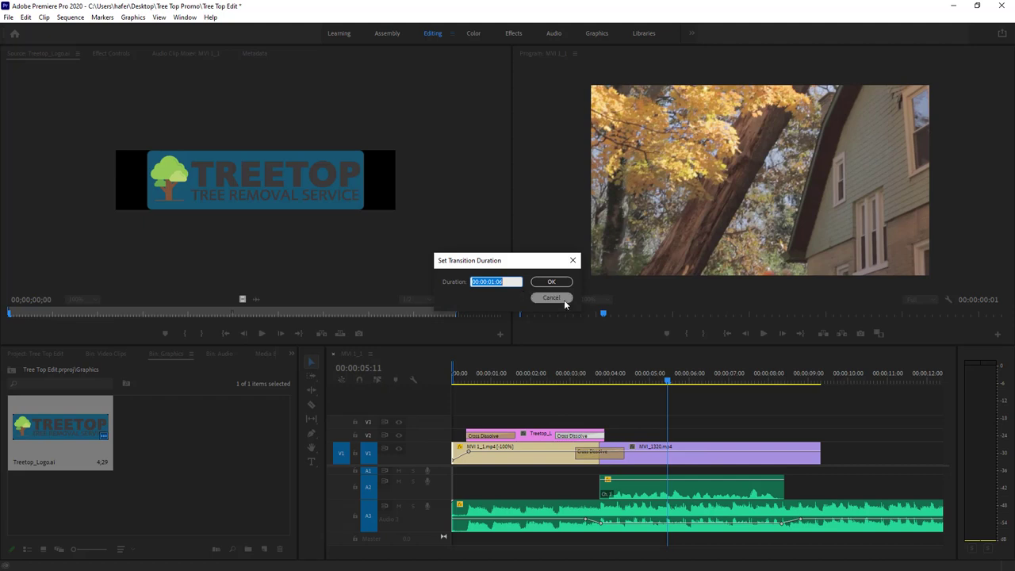
{"action": "left_click", "coordinate": [555, 284]}
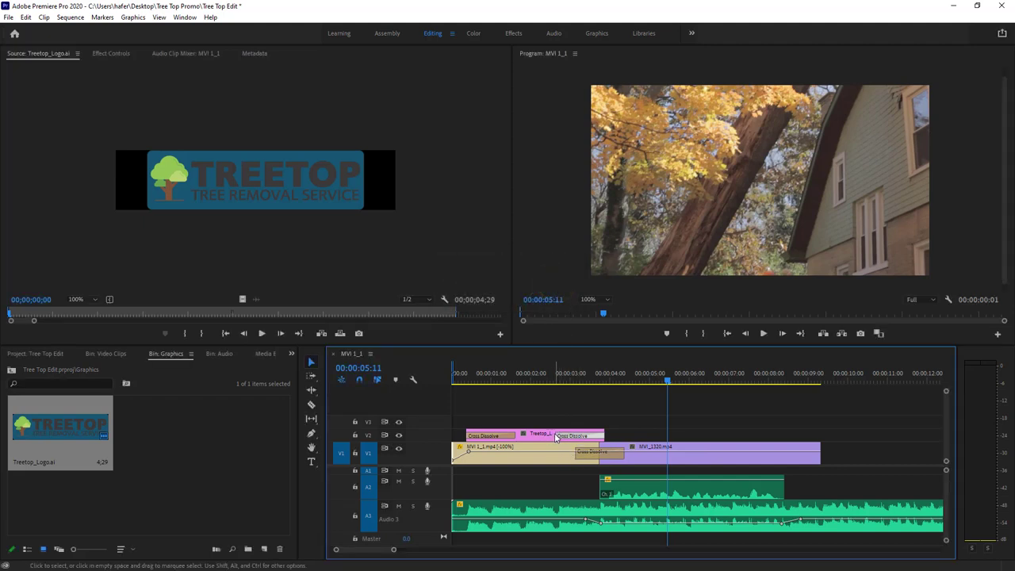
{"action": "left_click_drag", "start_coordinate": [558, 438], "coordinate": [577, 435]}
{"action": "left_click", "coordinate": [514, 435]}
{"action": "left_click_drag", "start_coordinate": [513, 435], "coordinate": [488, 436]}
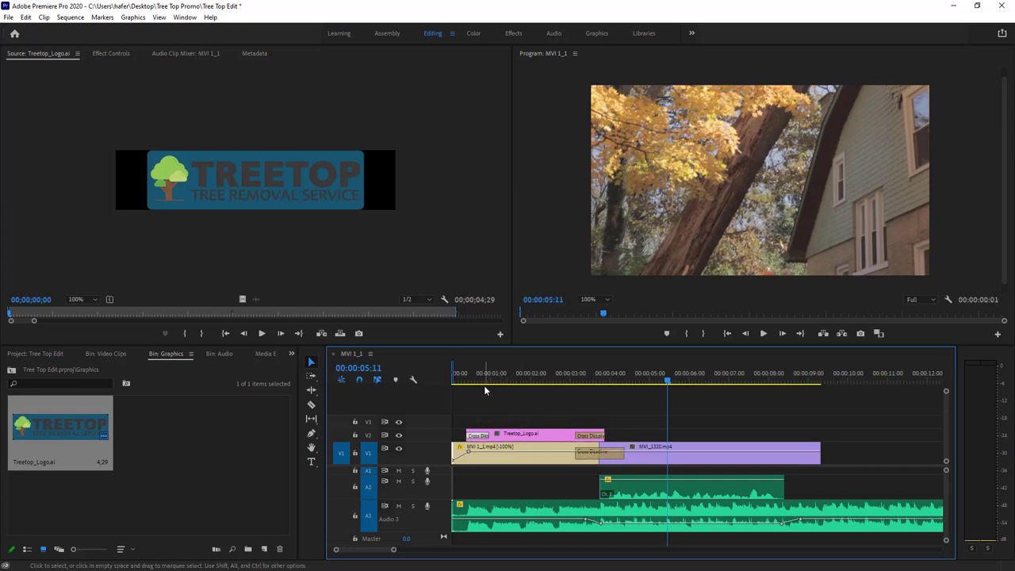
Play the whole sequence from the start to 00:00:10:14 to review the finished logo timing.
{"action": "left_click", "coordinate": [492, 373]}
{"action": "key", "text": "Home"}
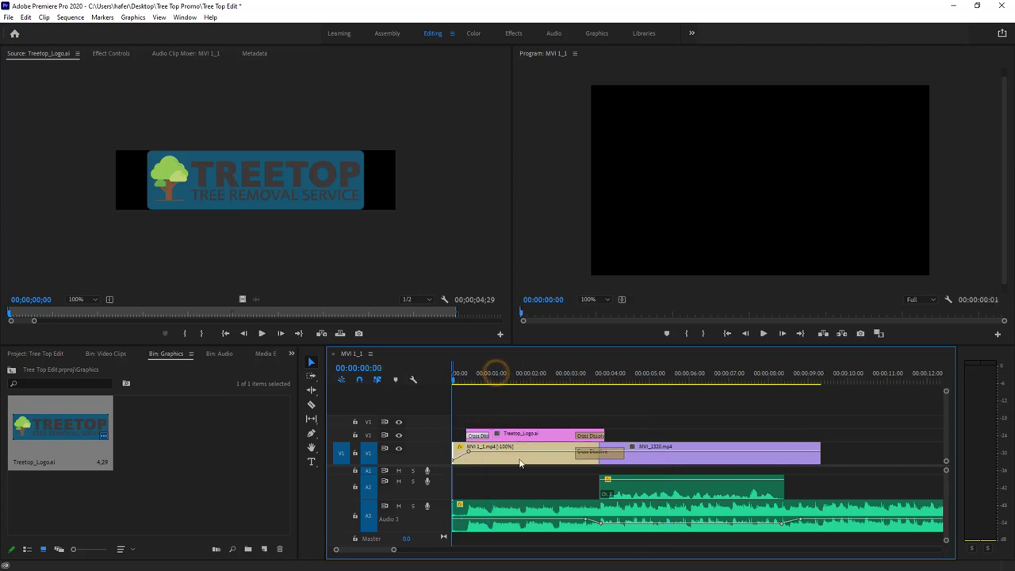
{"action": "key", "text": "space"}
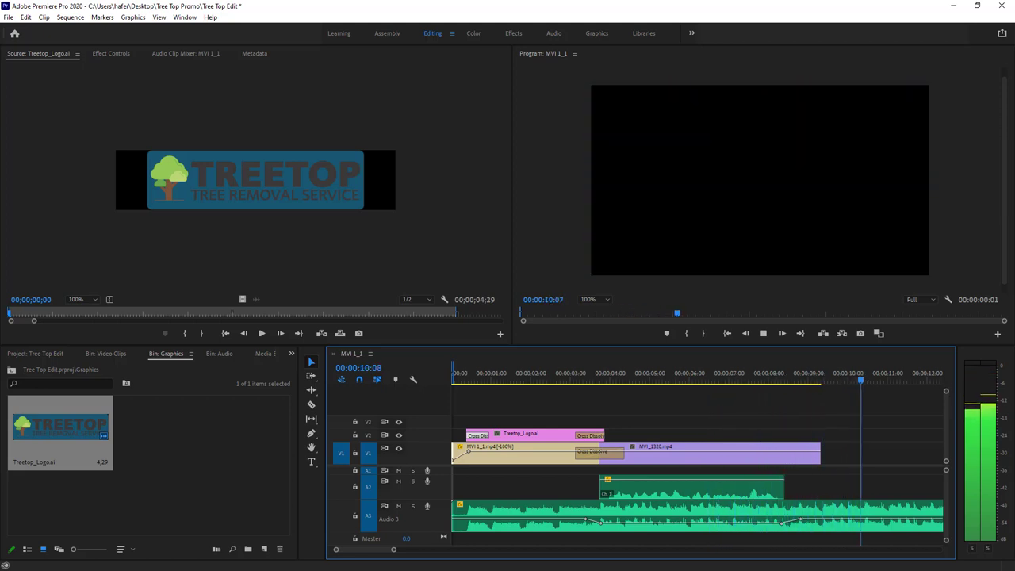
{"action": "key", "text": "space"}
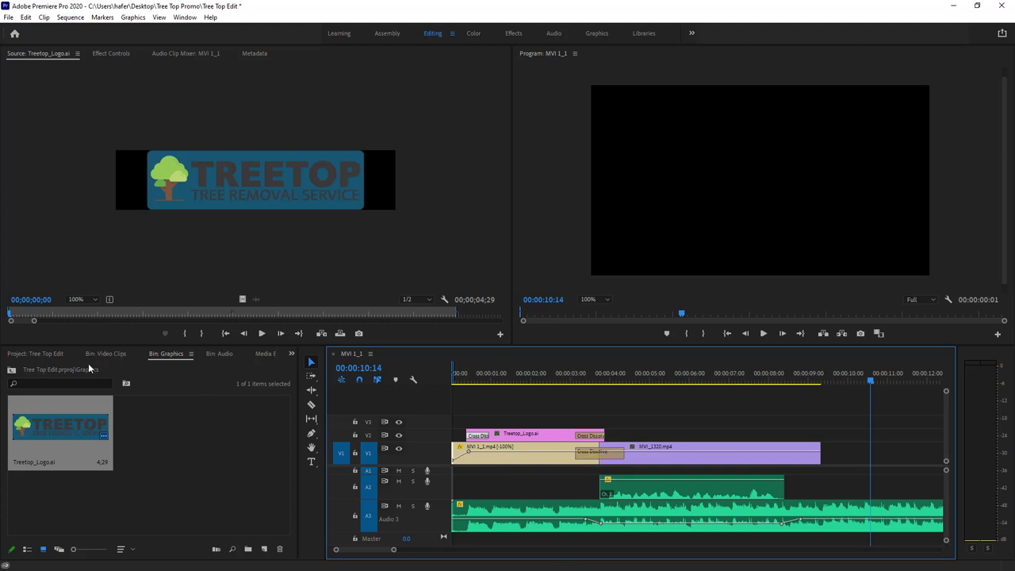
Open treetop_audio.mp3 from the Audio bin in the Source Monitor and listen through its narration to 00;00;25;05.
{"action": "left_click", "coordinate": [11, 371]}
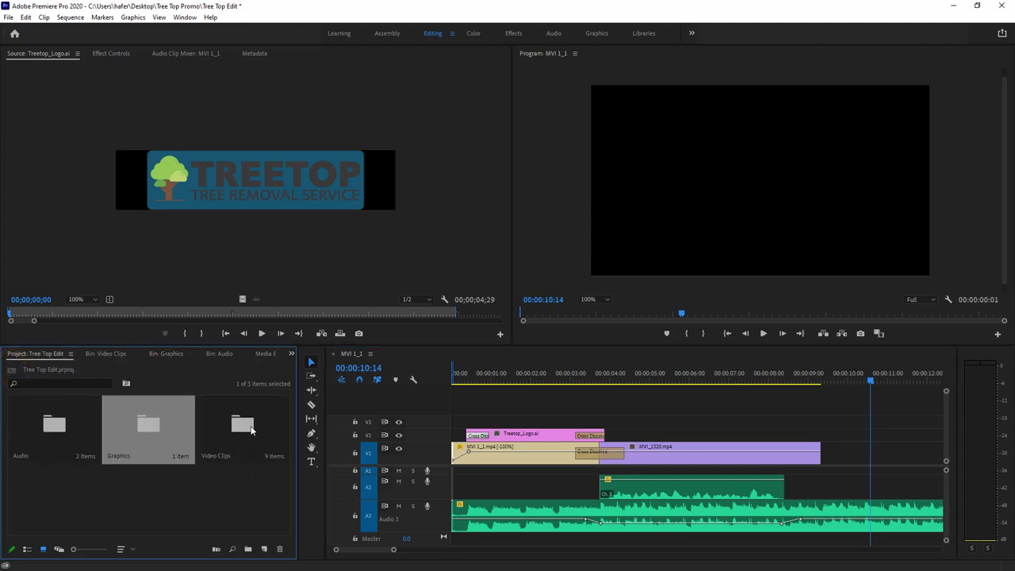
{"action": "left_click", "coordinate": [251, 430]}
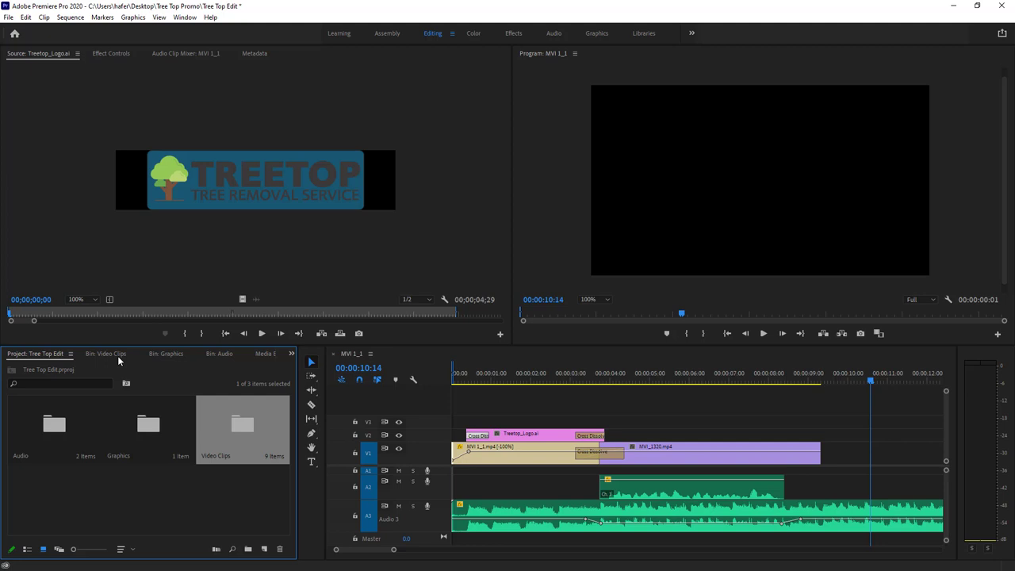
{"action": "double_click", "coordinate": [82, 435]}
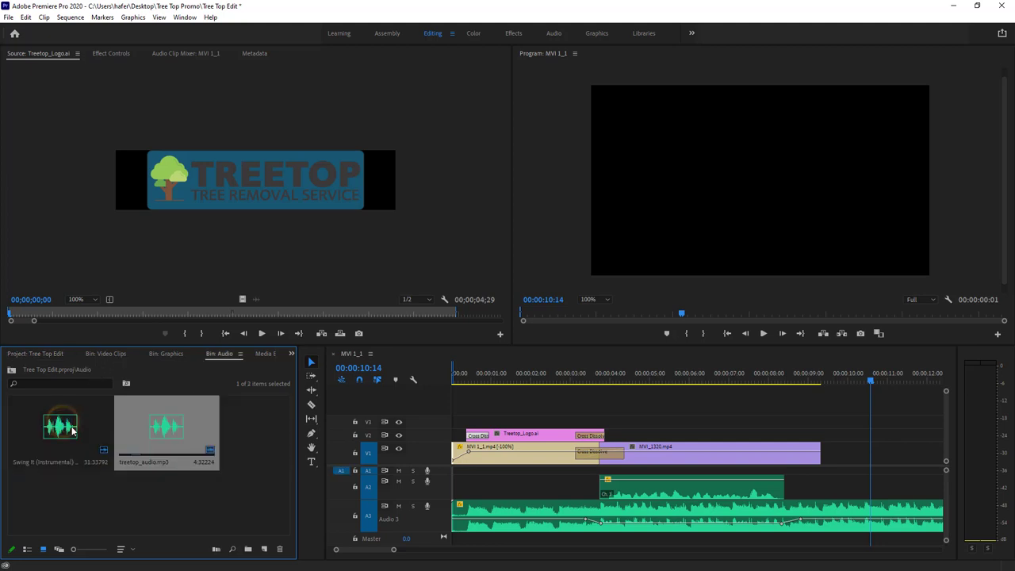
{"action": "double_click", "coordinate": [174, 430]}
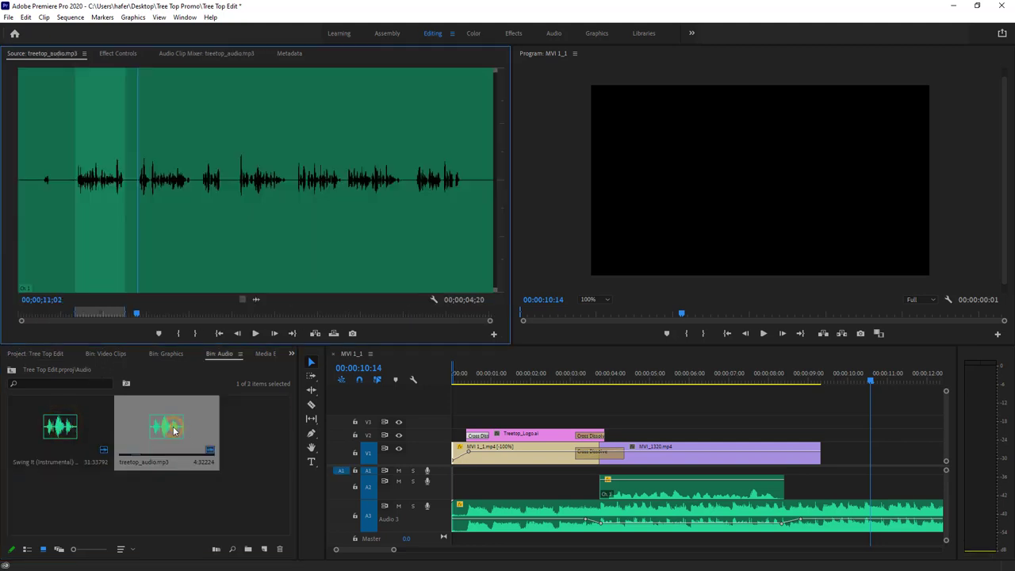
{"action": "key", "text": "space"}
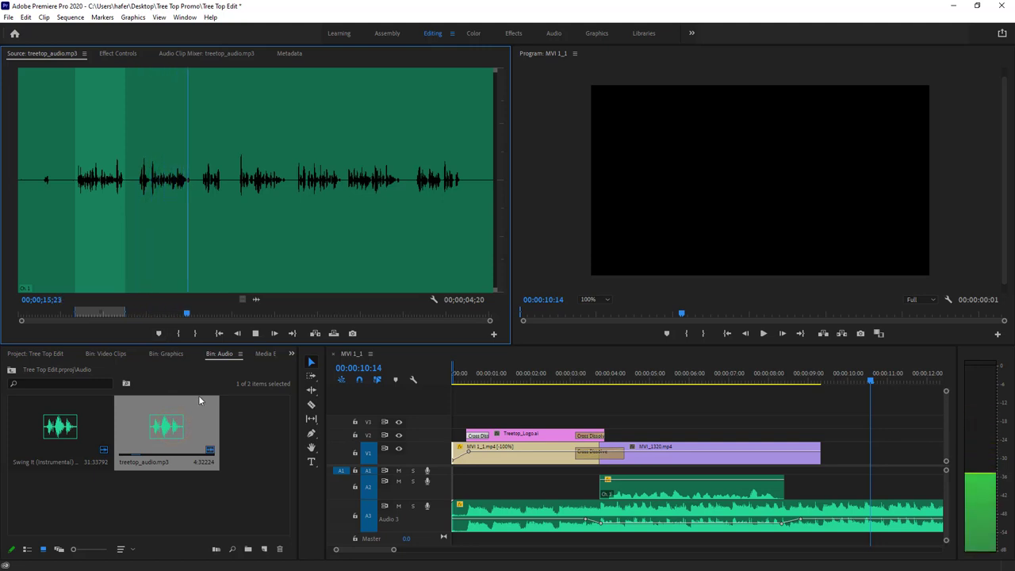
{"action": "left_click", "coordinate": [234, 189]}
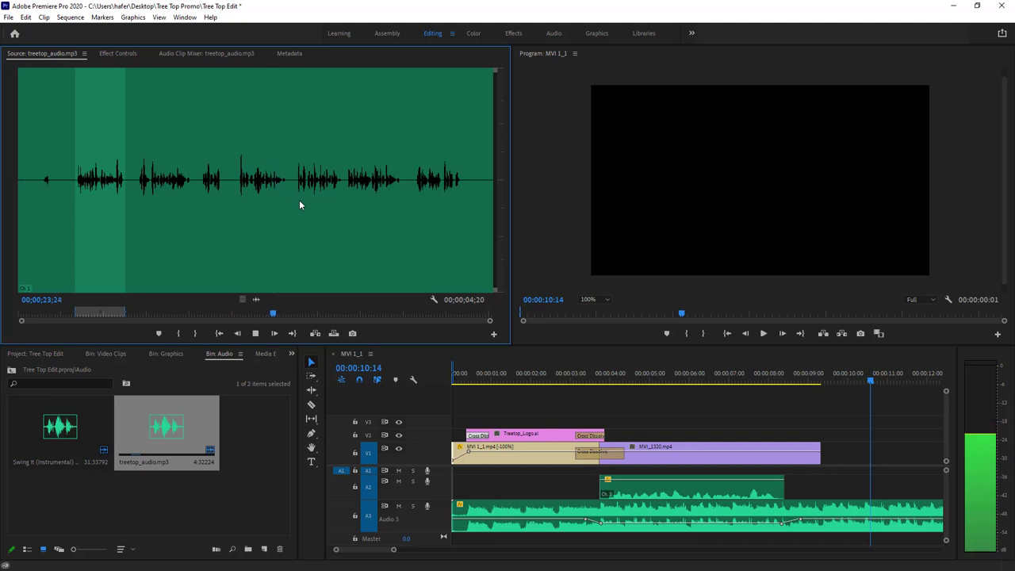
{"action": "key", "text": "space"}
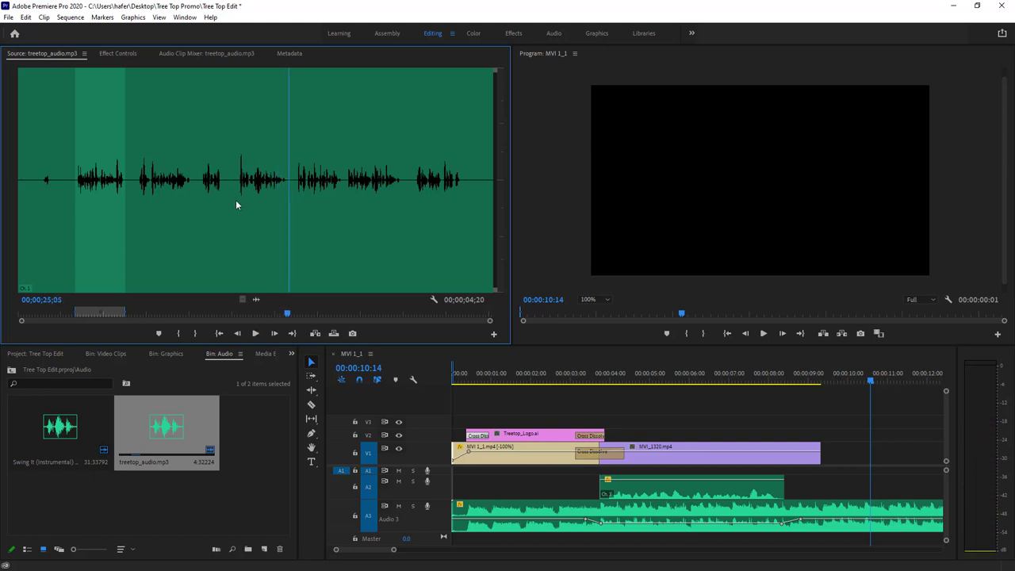
Mark the narration phrase in treetop_audio.mp3 with an In point at 00;00;20;08 and an Out point at 00;00;25;05.
{"action": "left_click", "coordinate": [237, 202]}
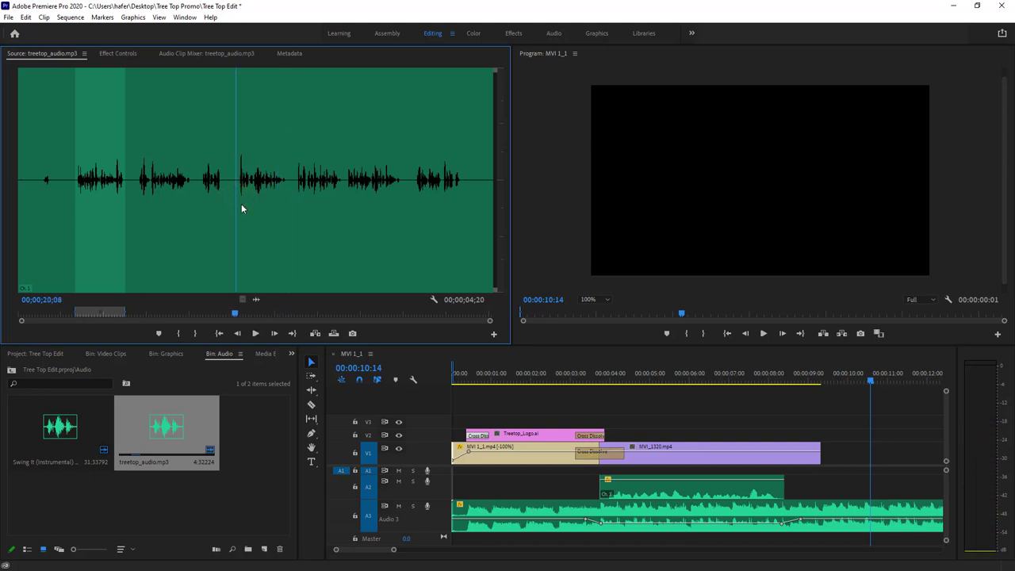
{"action": "key", "text": "i"}
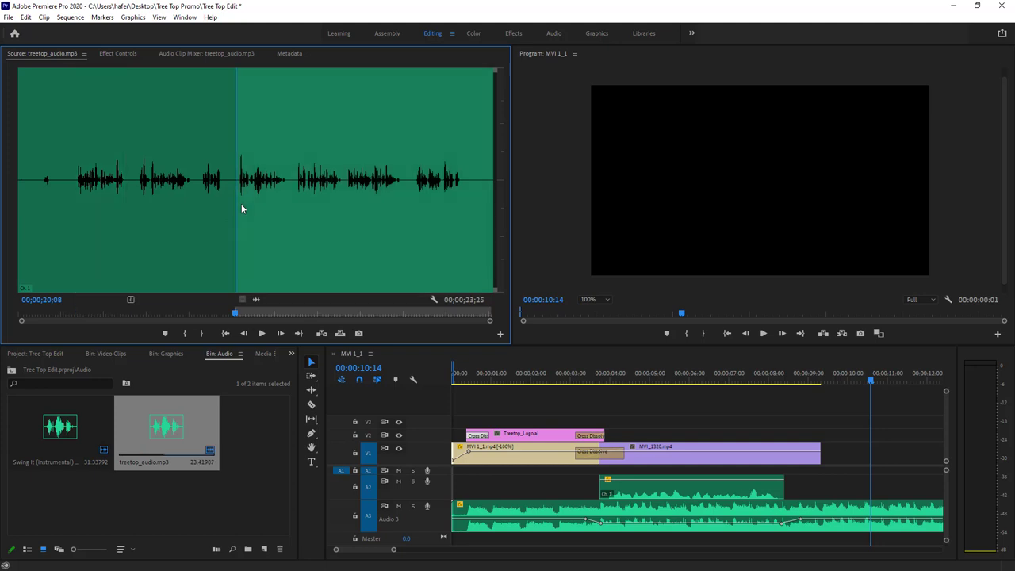
{"action": "left_click", "coordinate": [289, 182]}
{"action": "key", "text": "o"}
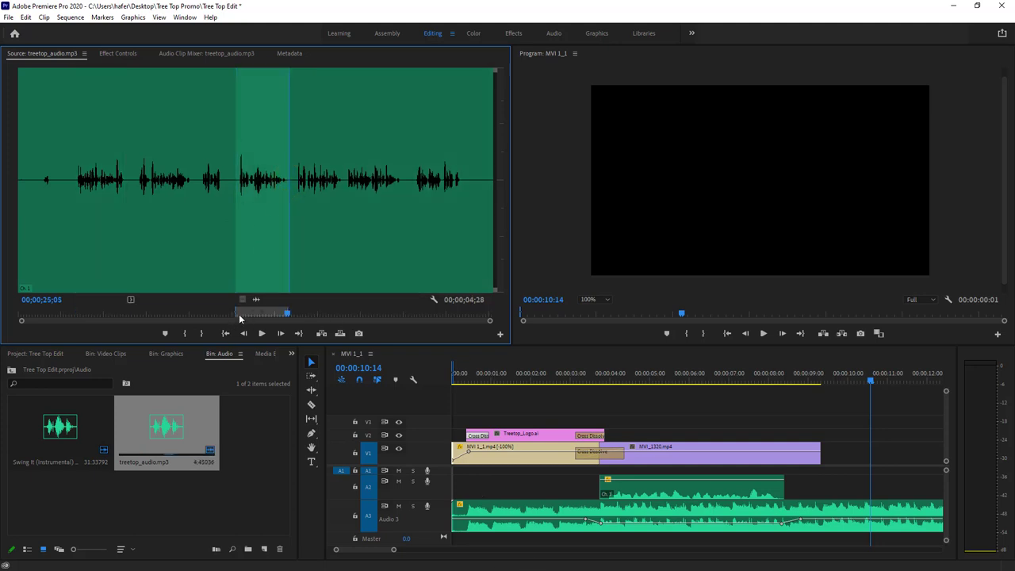
Place the marked narration on track A2 at 00:00:10:14, raise its volume, and play it against the music.
{"action": "left_click_drag", "start_coordinate": [256, 299], "coordinate": [879, 493]}
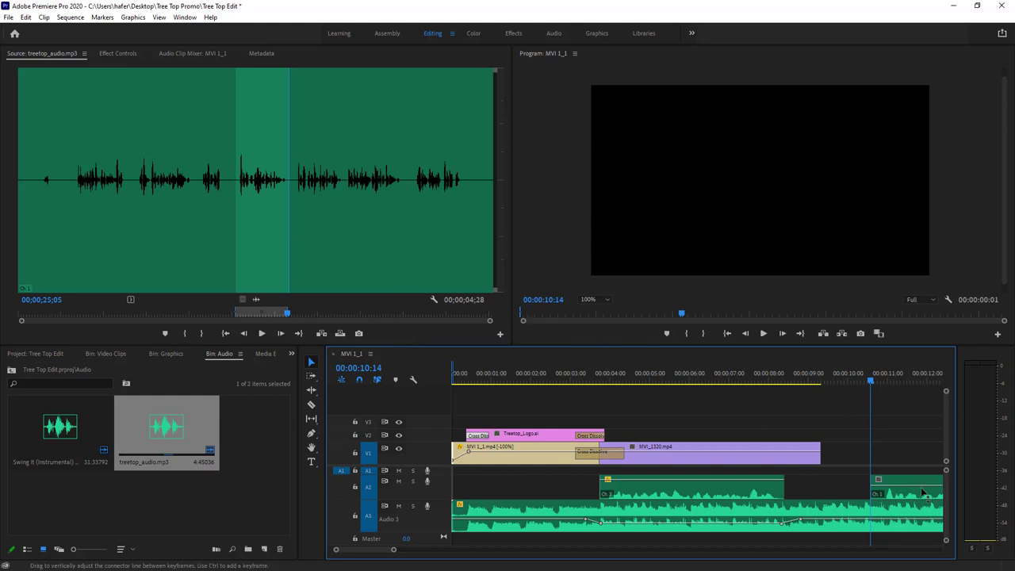
{"action": "left_click_drag", "start_coordinate": [922, 490], "coordinate": [923, 482]}
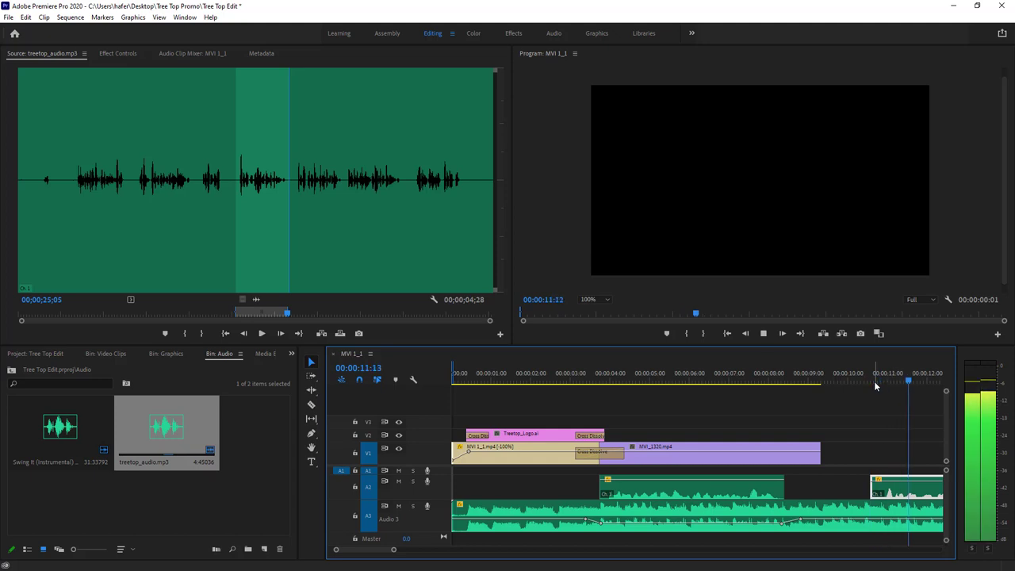
{"action": "key", "text": "space"}
Mute music track A3, move the new narration clip on A2 earlier to about 00:00:09:16, and play to 00:00:10:22.
{"action": "left_click", "coordinate": [399, 506]}
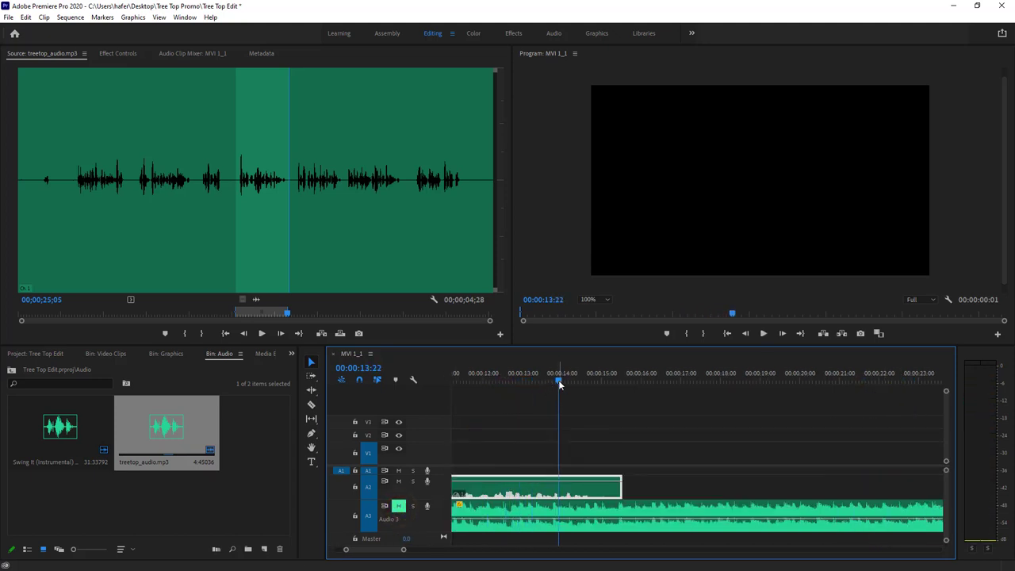
{"action": "left_click_drag", "start_coordinate": [559, 381], "coordinate": [484, 419]}
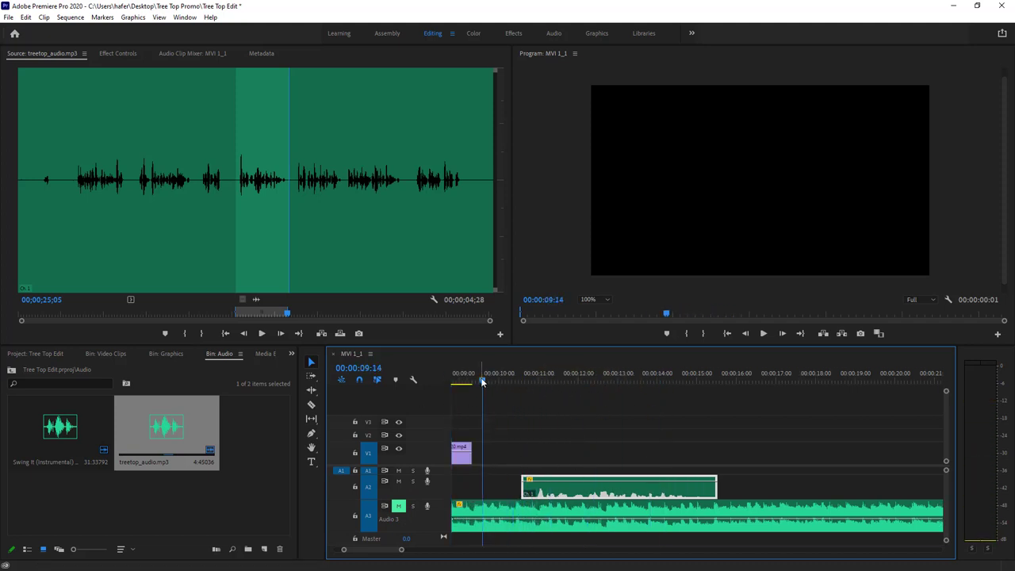
{"action": "left_click_drag", "start_coordinate": [481, 379], "coordinate": [519, 382]}
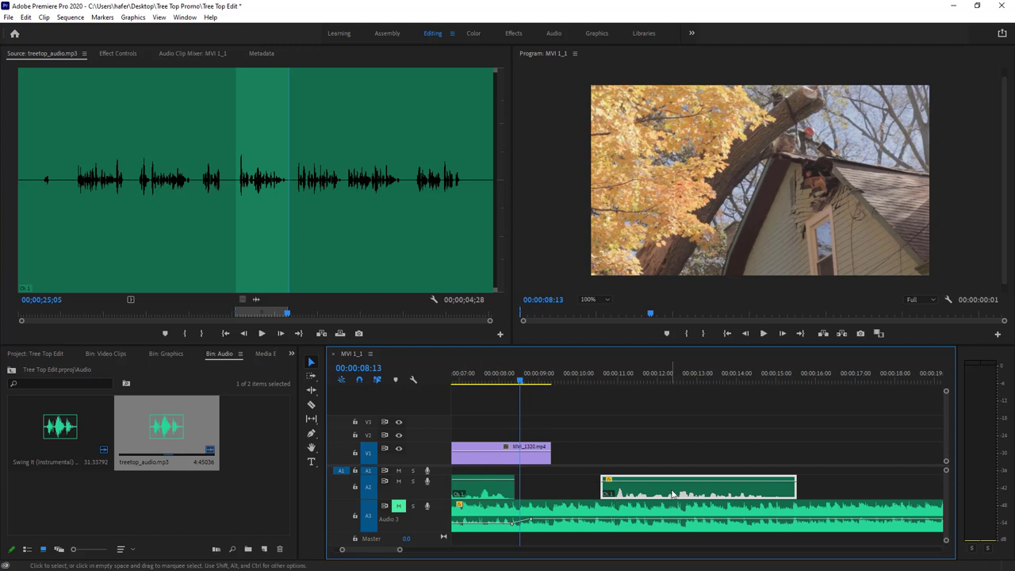
{"action": "left_click_drag", "start_coordinate": [673, 492], "coordinate": [639, 495]}
{"action": "key", "text": "space"}
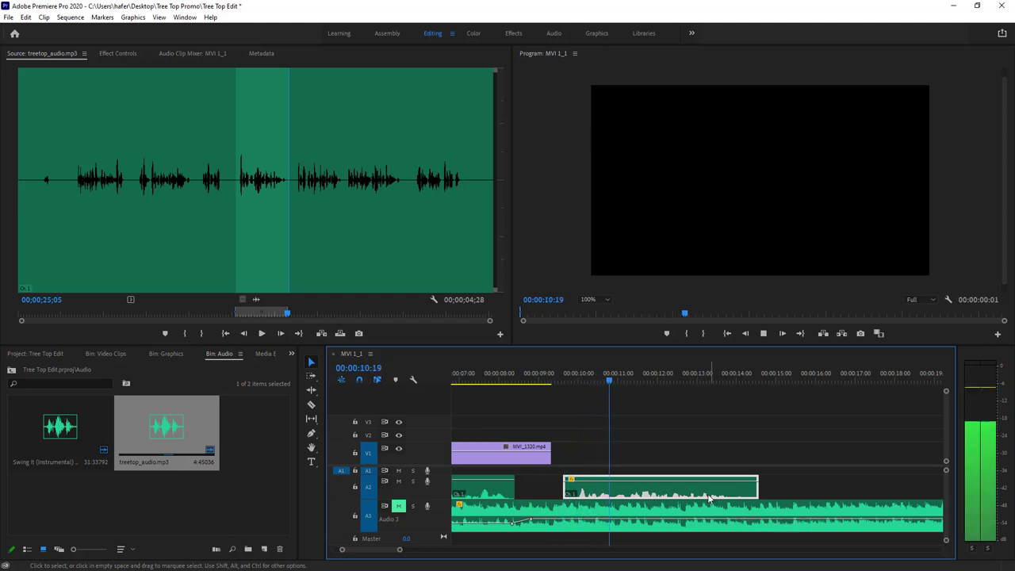
{"action": "key", "text": "space"}
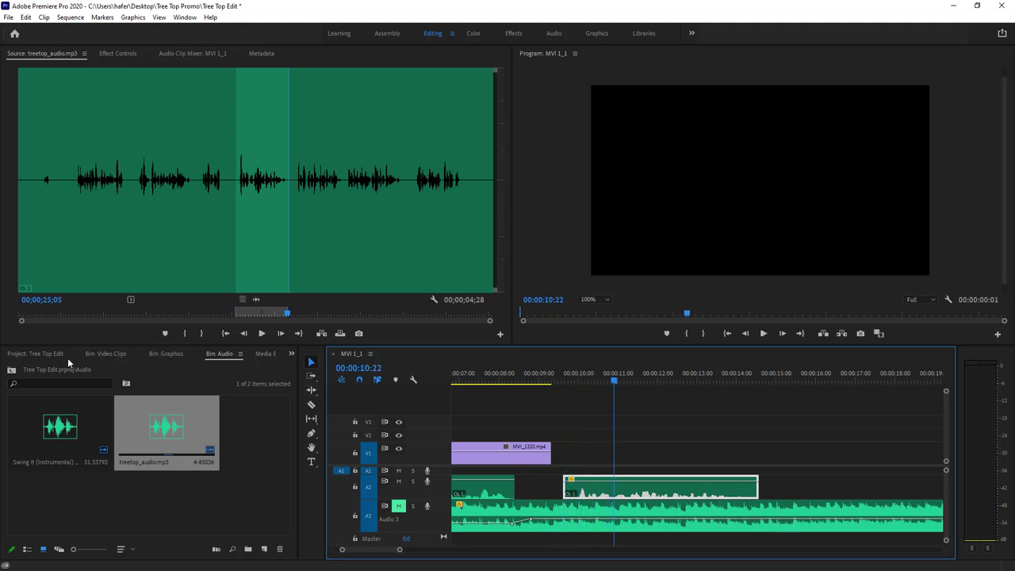
Open MVI_1450.mp4 from the Video Clips bin in the Source Monitor.
{"action": "left_click", "coordinate": [32, 354]}
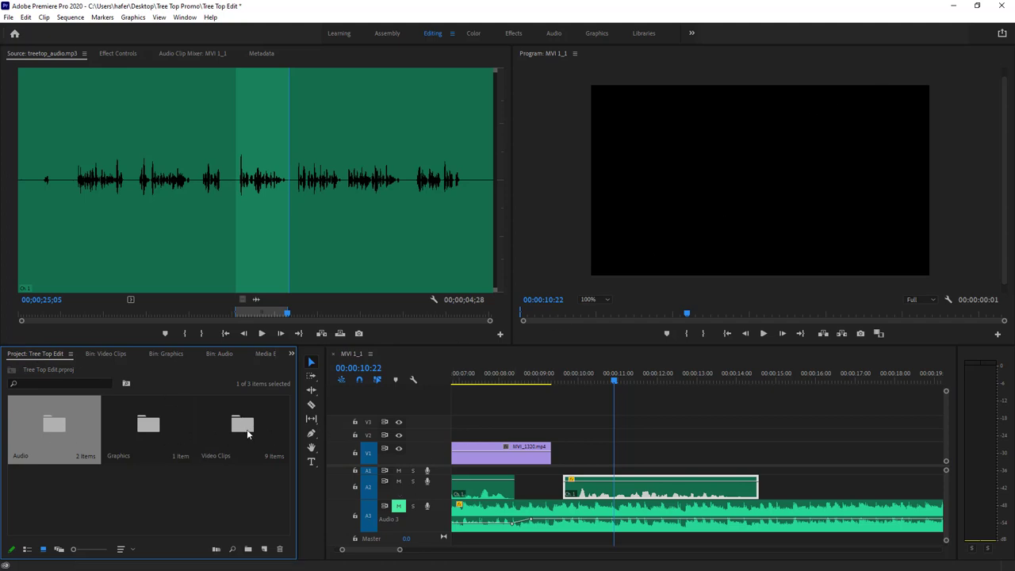
{"action": "double_click", "coordinate": [241, 427]}
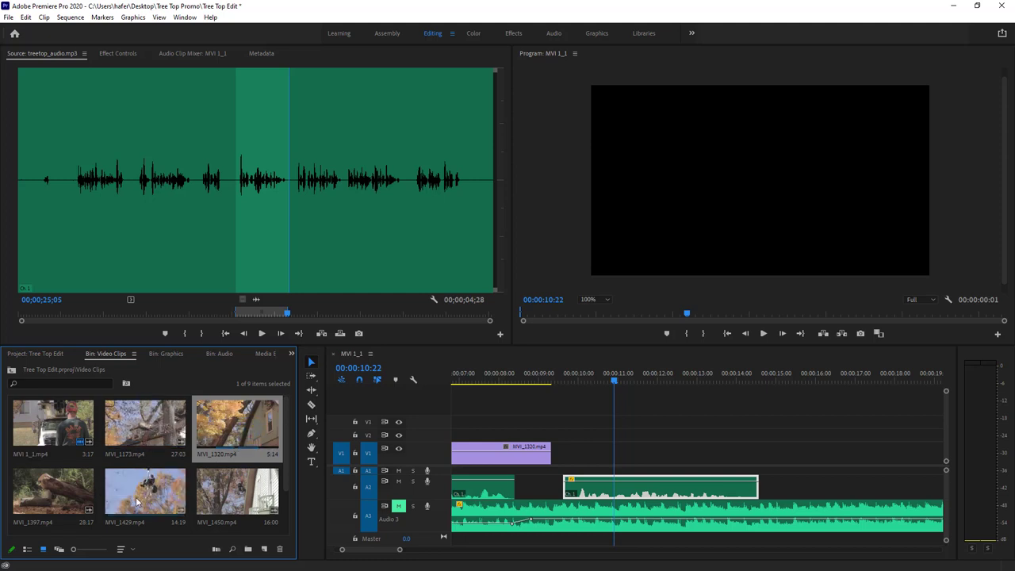
{"action": "left_click", "coordinate": [236, 497]}
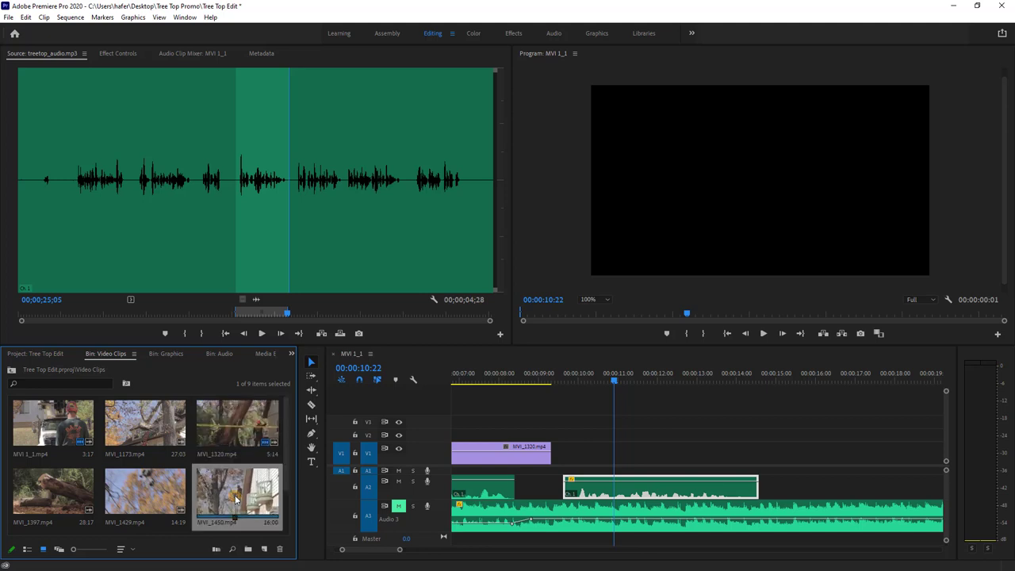
{"action": "double_click", "coordinate": [235, 497]}
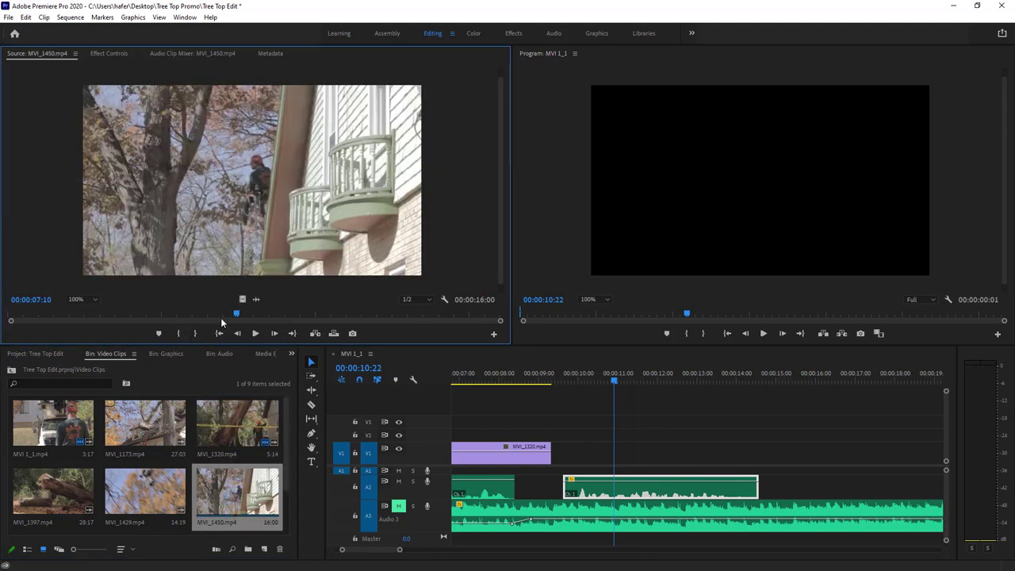
Play MVI_1450.mp4 from its start and mark a 4:15 range beginning at 00:00:05:01.
{"action": "left_click_drag", "start_coordinate": [237, 315], "coordinate": [13, 316]}
{"action": "key", "text": "space"}
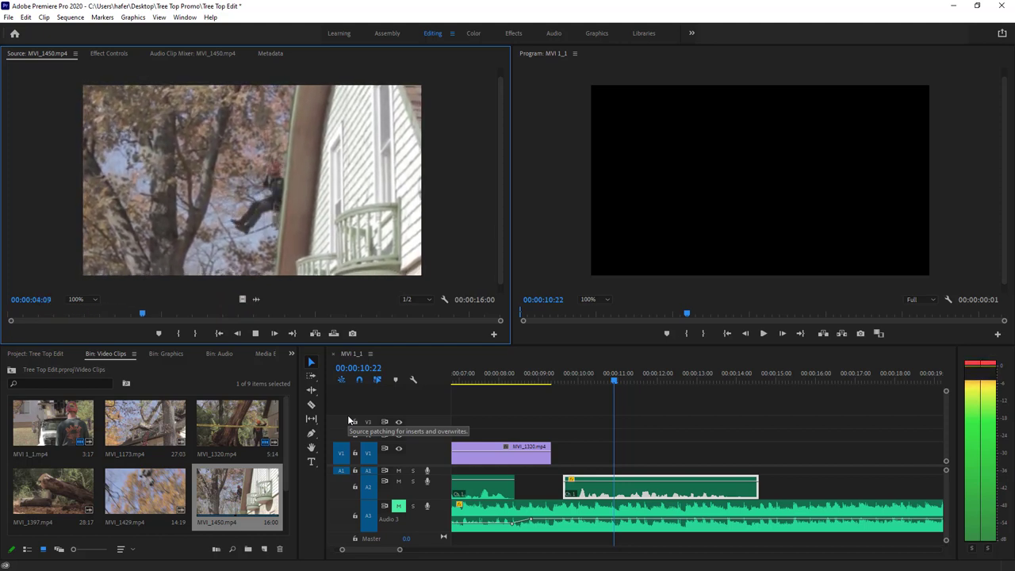
{"action": "key", "text": "space"}
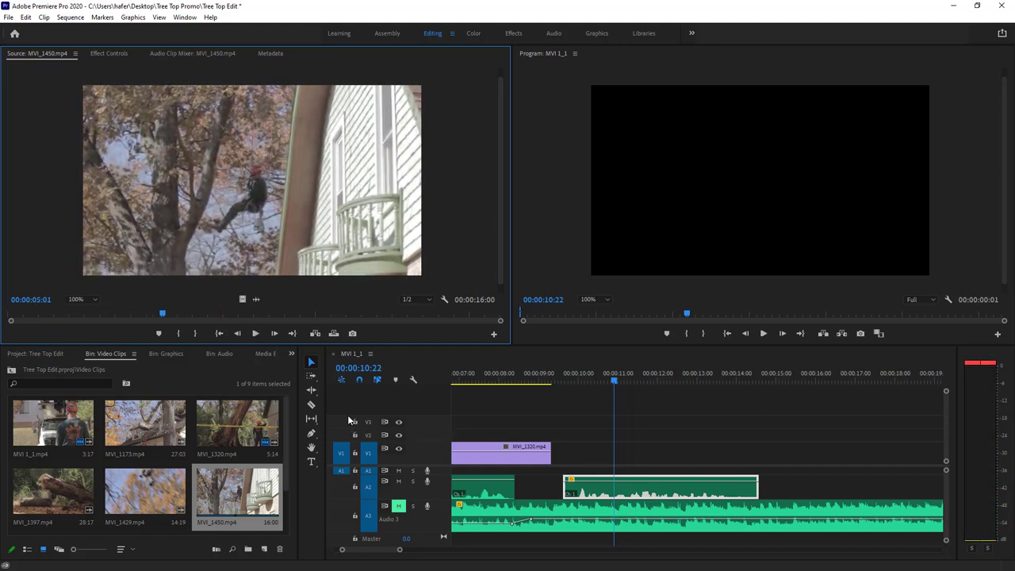
{"action": "key", "text": "i"}
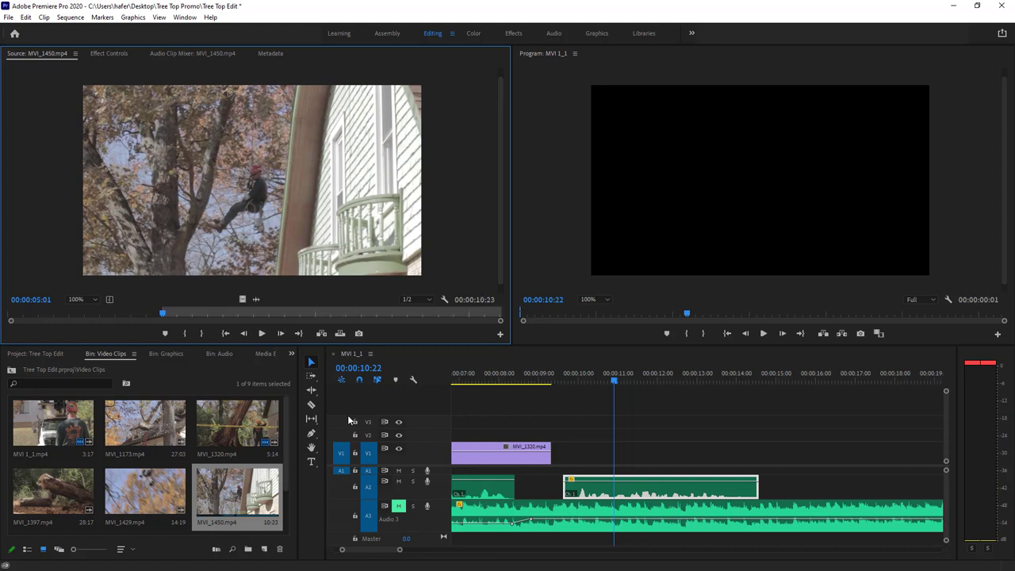
{"action": "key", "text": "space"}
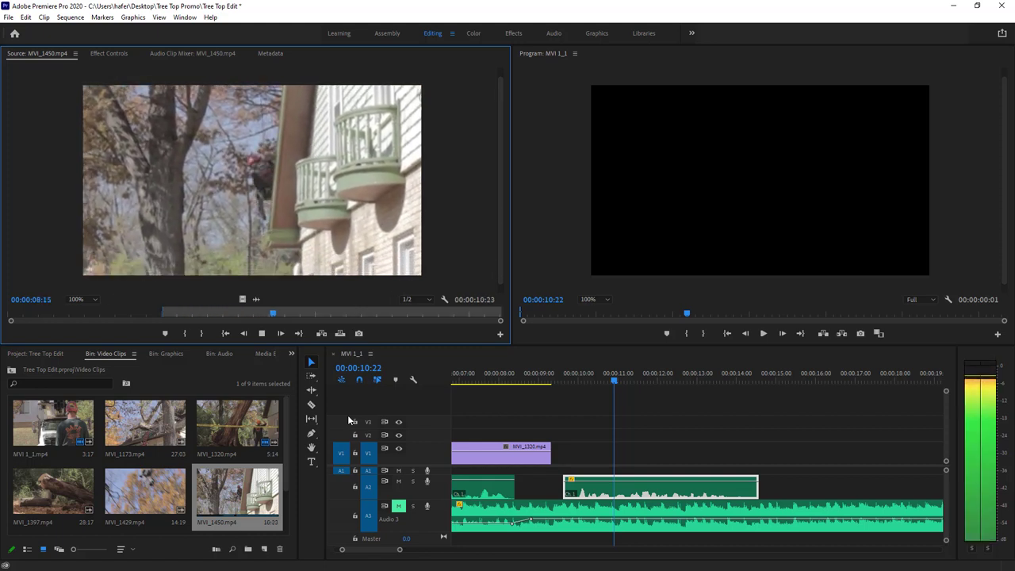
{"action": "key", "text": "o"}
{"action": "key", "text": "space"}
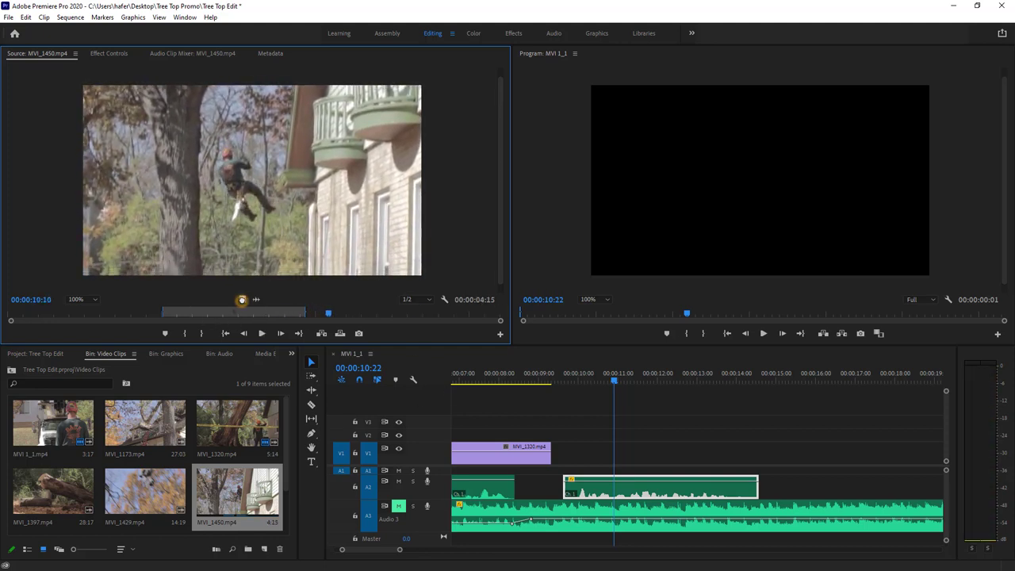
Place only the video of the marked MVI_1450.mp4 range on V1 directly after MVI_1320.mp4 and play through it to 00:00:14:04.
{"action": "left_click_drag", "start_coordinate": [242, 299], "coordinate": [553, 454]}
{"action": "left_click_drag", "start_coordinate": [603, 373], "coordinate": [529, 373]}
{"action": "key", "text": "space"}
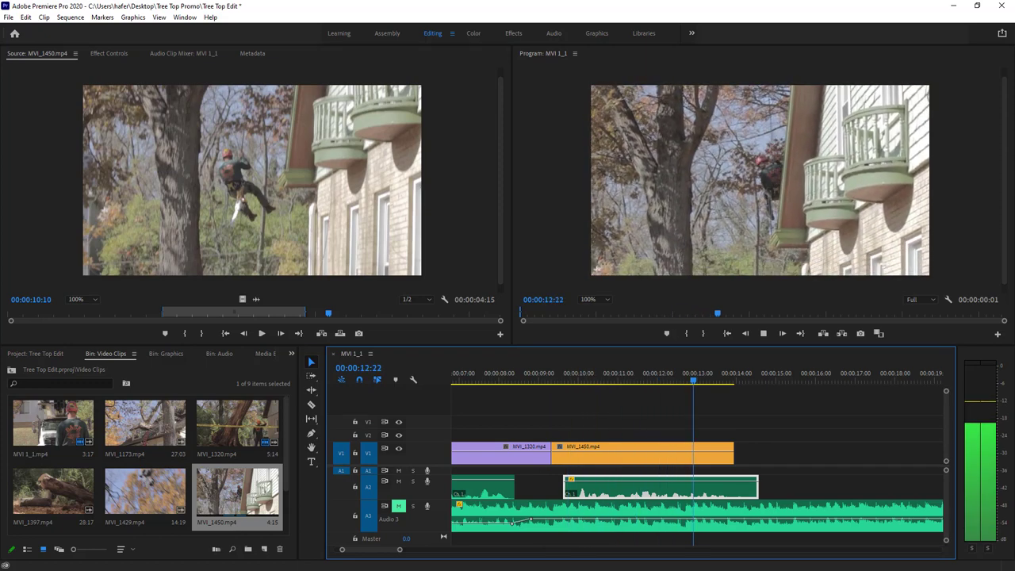
{"action": "left_click", "coordinate": [763, 334]}
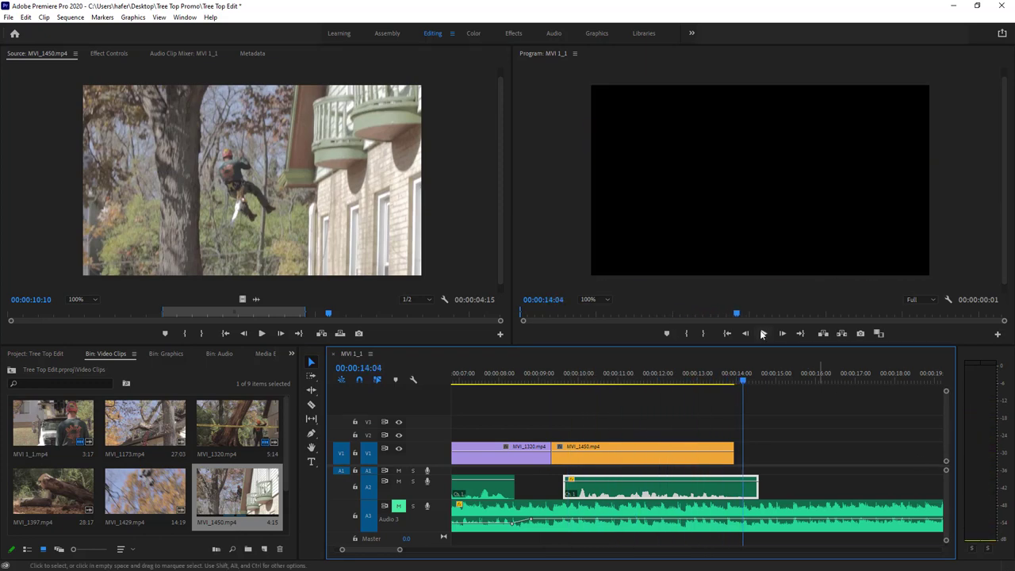
Trim the start of MVI_1450.mp4 on V1 to about 00:00:12:05, checking playback, and park the playhead at 00:00:12:06.
{"action": "left_click_drag", "start_coordinate": [555, 456], "coordinate": [657, 464]}
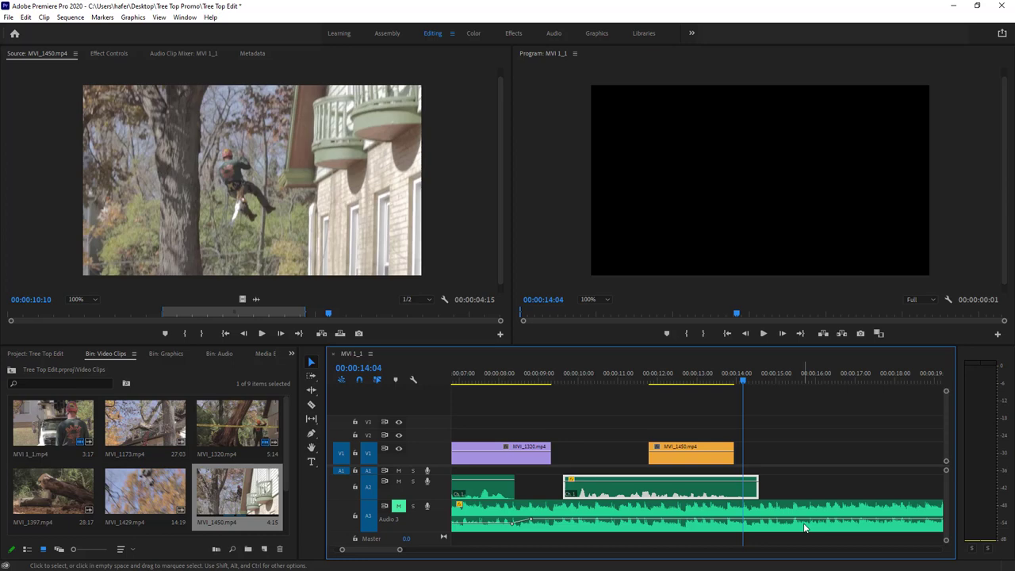
{"action": "left_click_drag", "start_coordinate": [671, 374], "coordinate": [637, 384]}
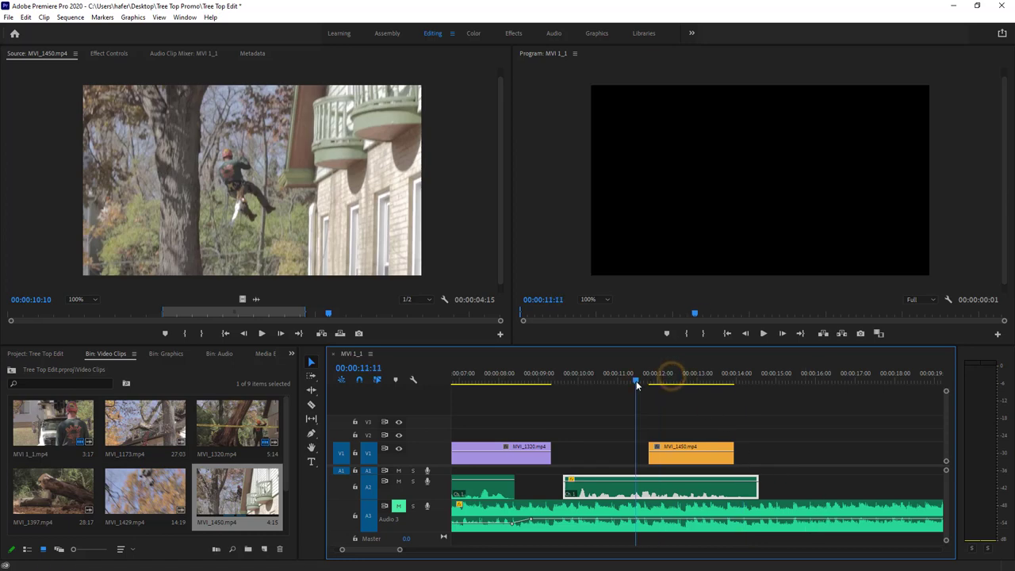
{"action": "key", "text": "space"}
{"action": "key", "text": "space"}
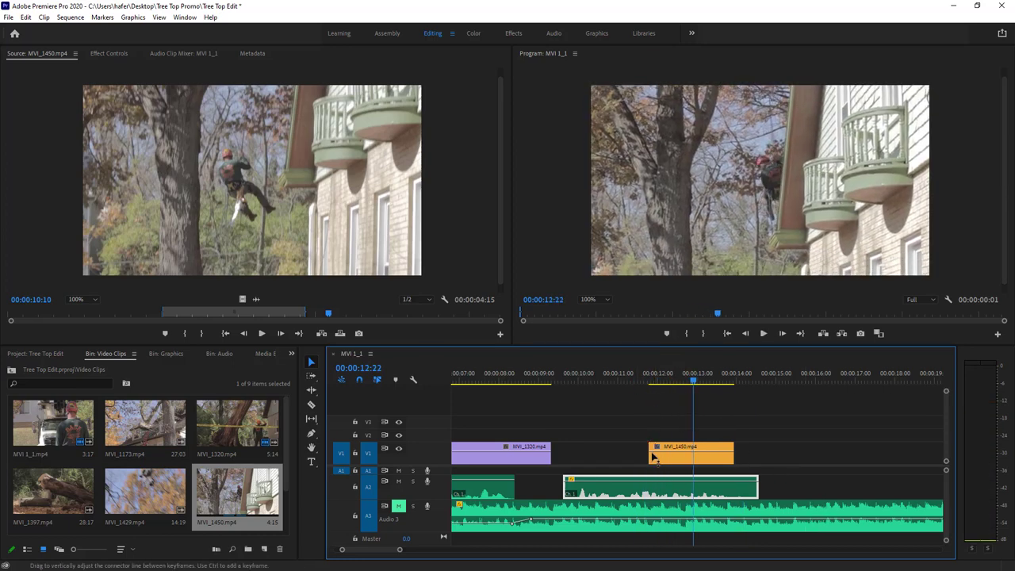
{"action": "left_click_drag", "start_coordinate": [653, 457], "coordinate": [666, 455]}
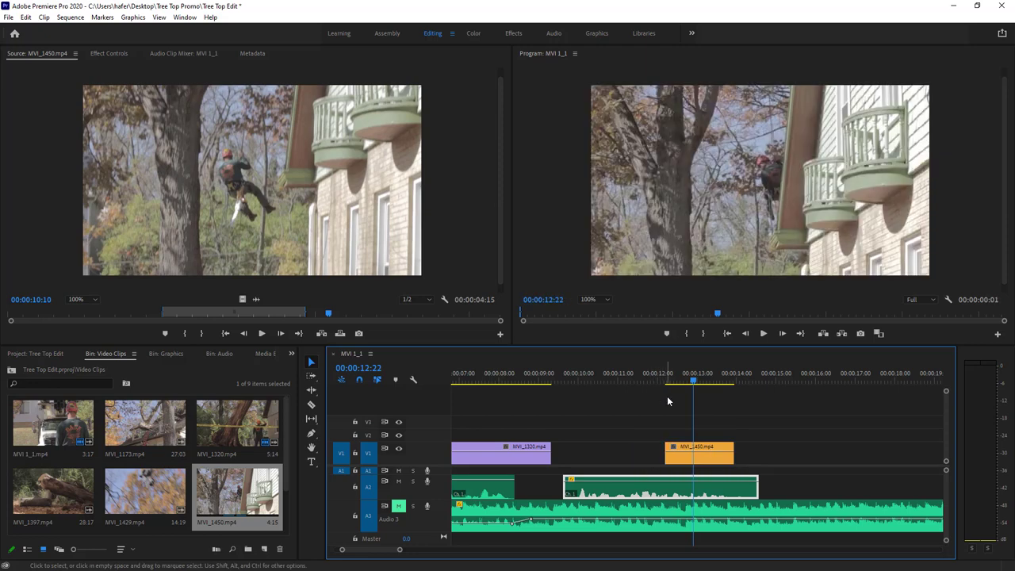
{"action": "left_click", "coordinate": [667, 381]}
{"action": "key", "text": "space"}
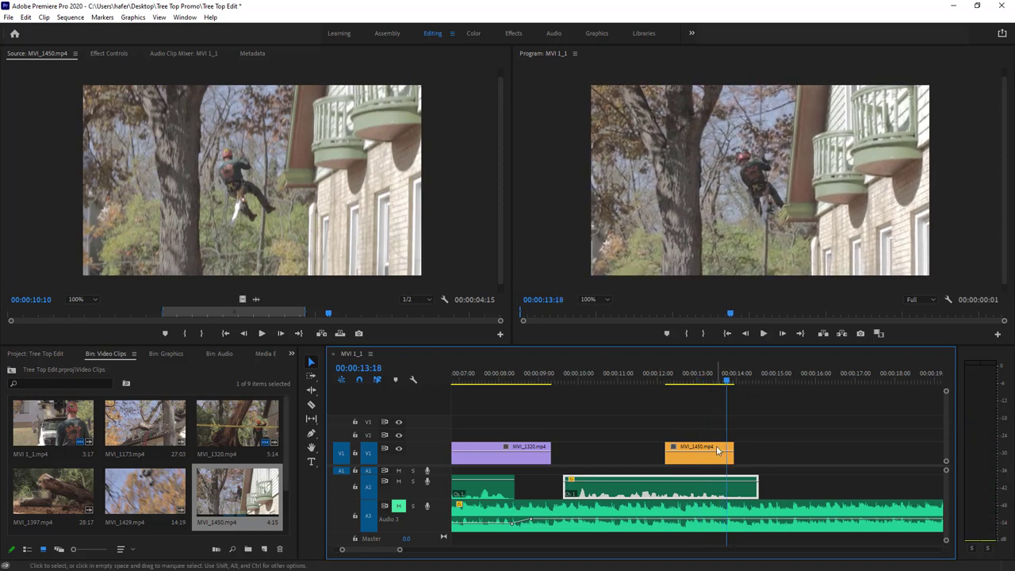
{"action": "left_click_drag", "start_coordinate": [706, 382], "coordinate": [669, 416]}
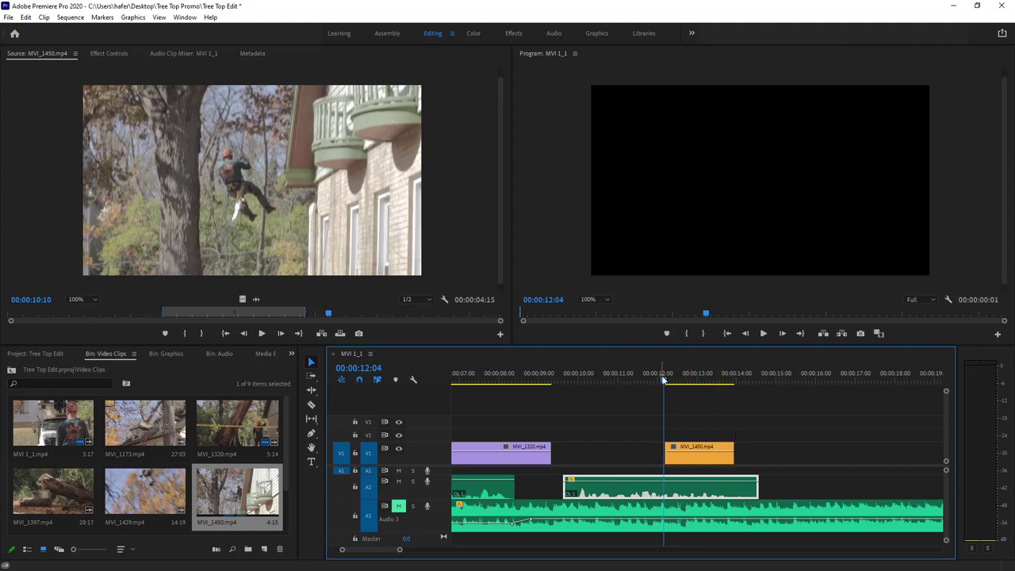
{"action": "left_click_drag", "start_coordinate": [663, 381], "coordinate": [666, 379]}
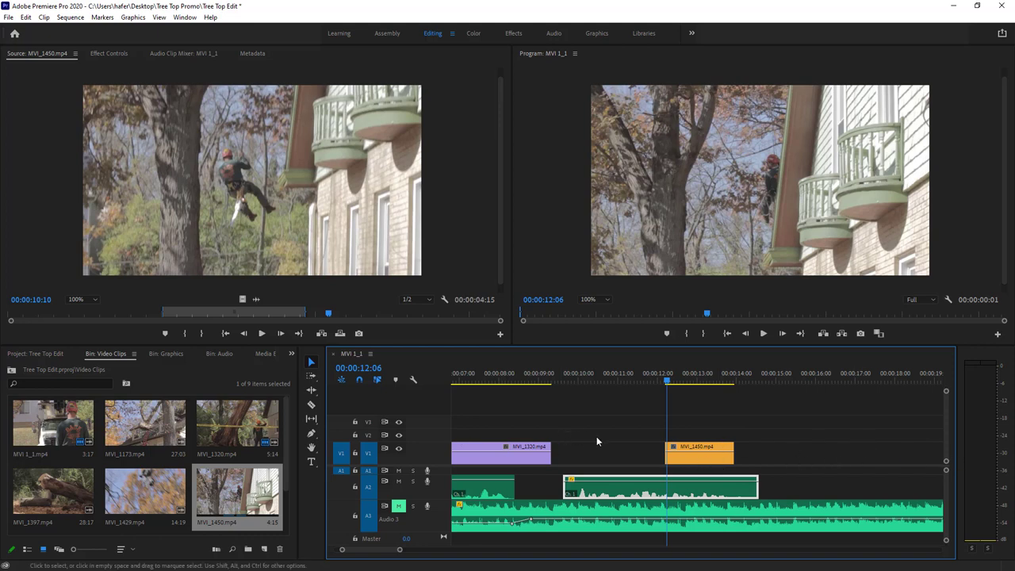
Slip MVI_1450.mp4 in place on V1 to earlier source footage starting at about 00:00:02:01, and play through the clip to check it.
{"action": "left_click", "coordinate": [311, 421]}
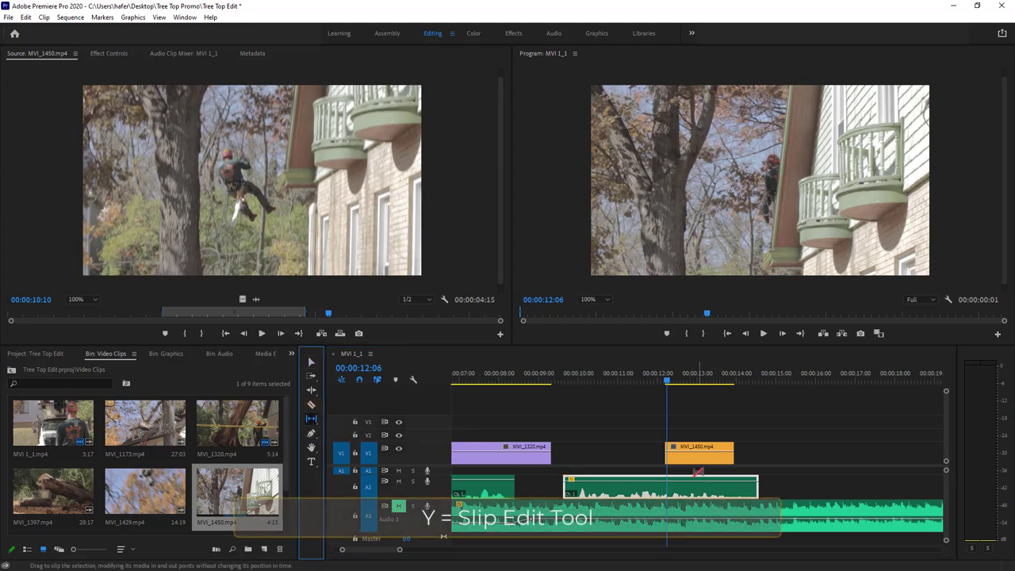
{"action": "left_click", "coordinate": [702, 454]}
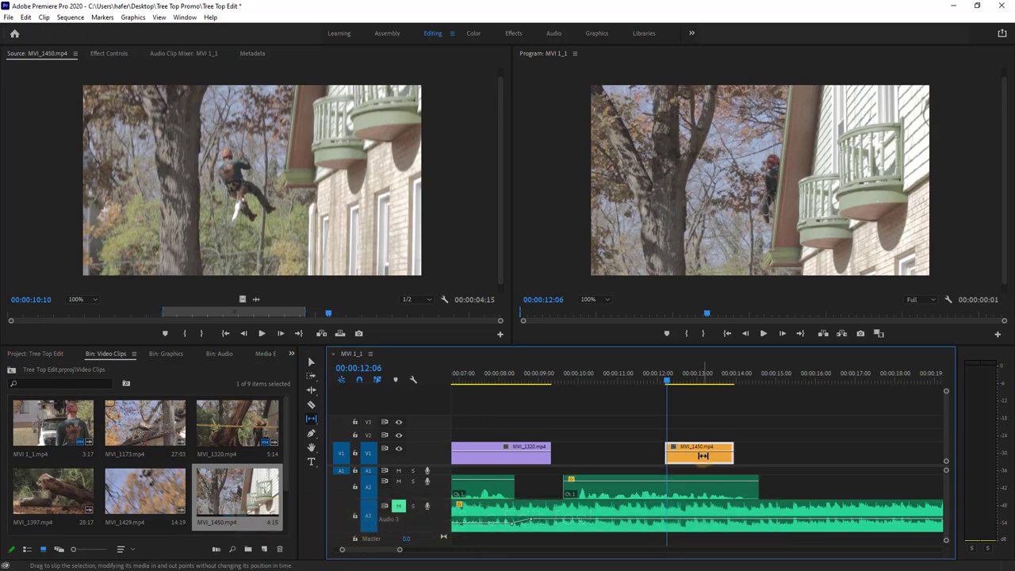
{"action": "left_click_drag", "start_coordinate": [701, 455], "coordinate": [934, 468]}
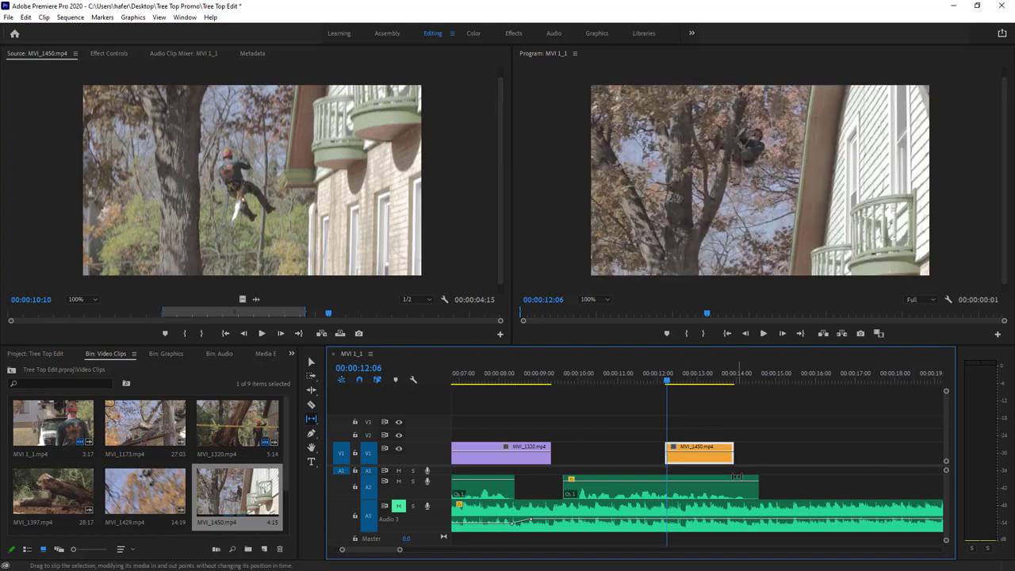
{"action": "left_click_drag", "start_coordinate": [706, 454], "coordinate": [711, 454]}
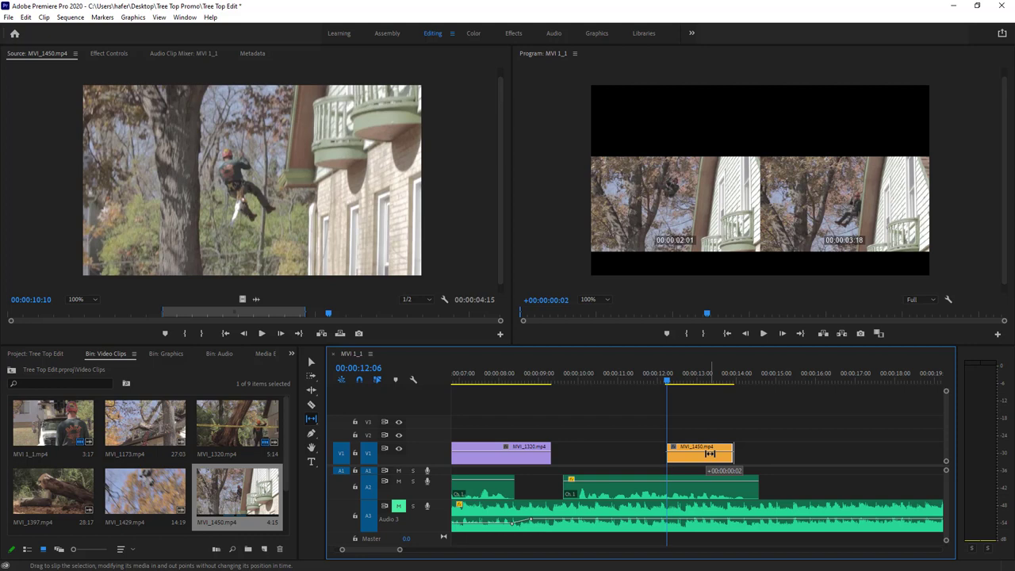
{"action": "left_click_drag", "start_coordinate": [711, 453], "coordinate": [711, 454]}
{"action": "key", "text": "space"}
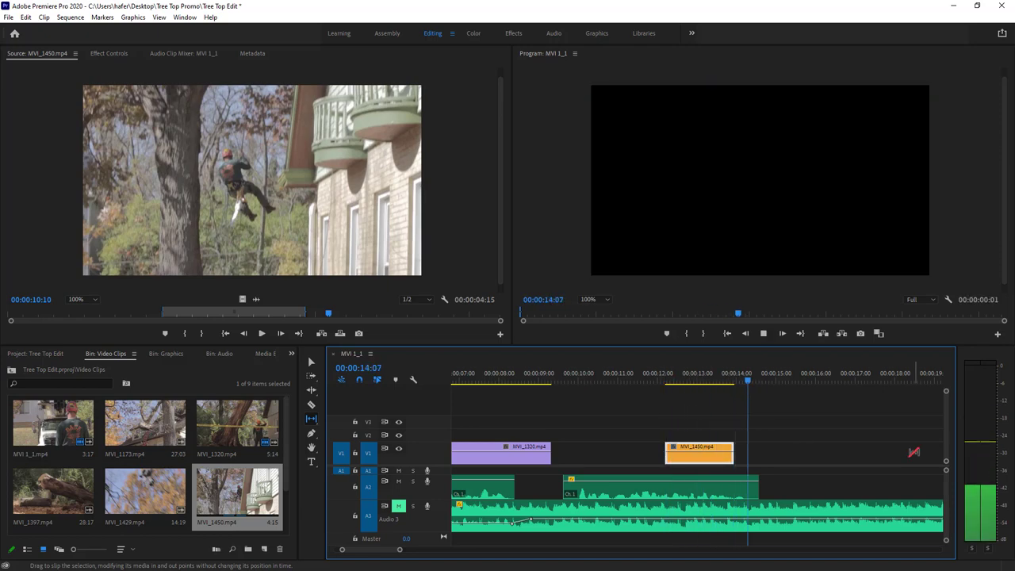
{"action": "key", "text": "space"}
{"action": "left_click", "coordinate": [654, 377]}
{"action": "key", "text": "space"}
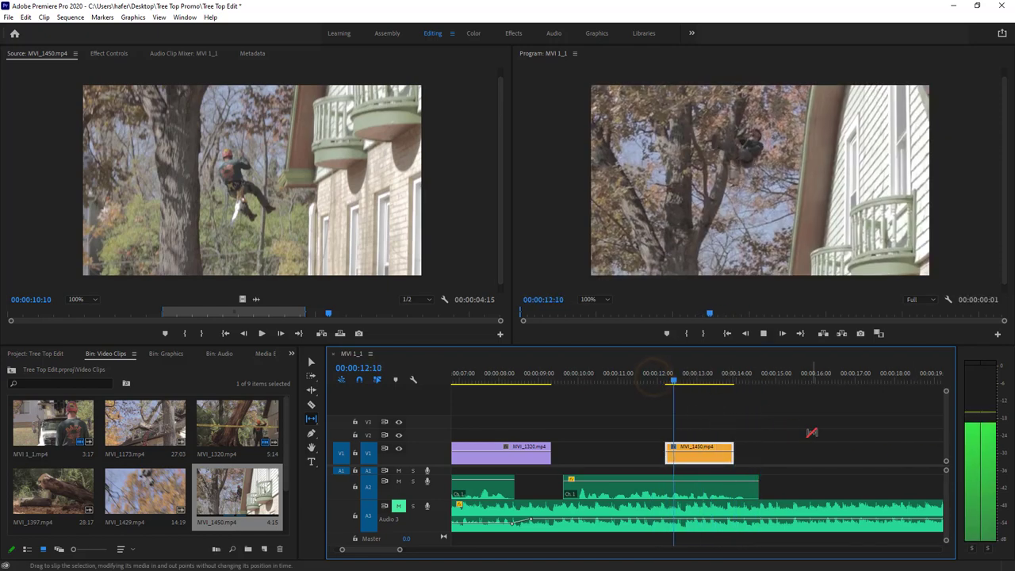
{"action": "key", "text": "space"}
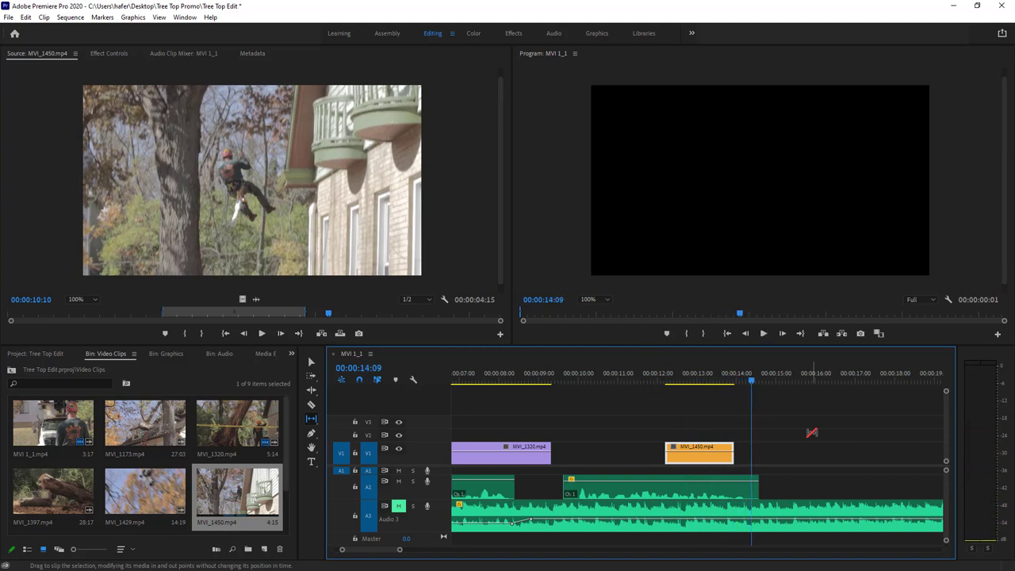
Park the playhead at 00:00:09:16 and open MVI_1173.mp4 from the Video Clips bin in the Source Monitor.
{"action": "left_click_drag", "start_coordinate": [657, 379], "coordinate": [565, 378]}
{"action": "scroll", "coordinate": [136, 473], "scroll_direction": "down", "scroll_amount": 1}
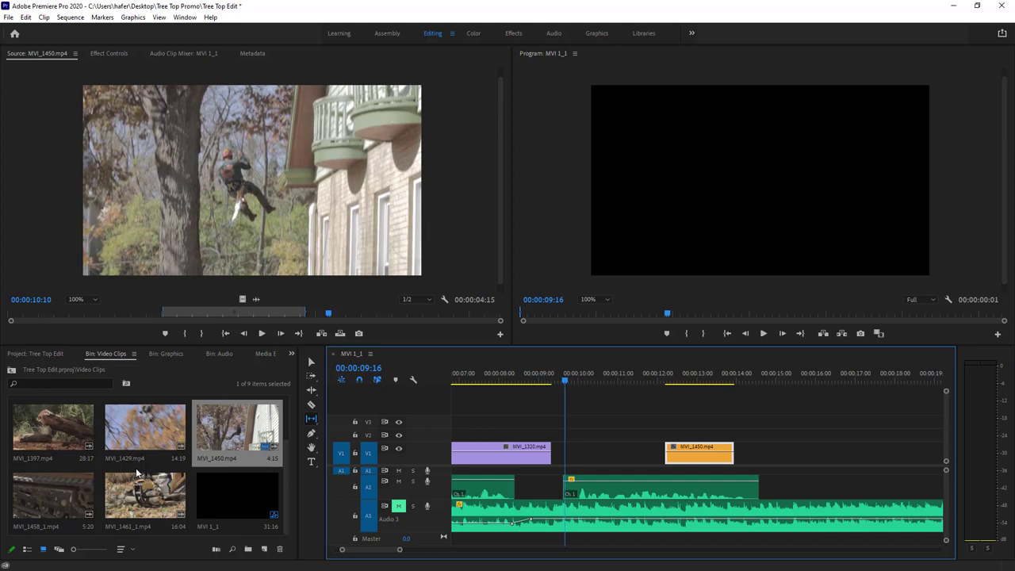
{"action": "scroll", "coordinate": [137, 473], "scroll_direction": "up", "scroll_amount": 1}
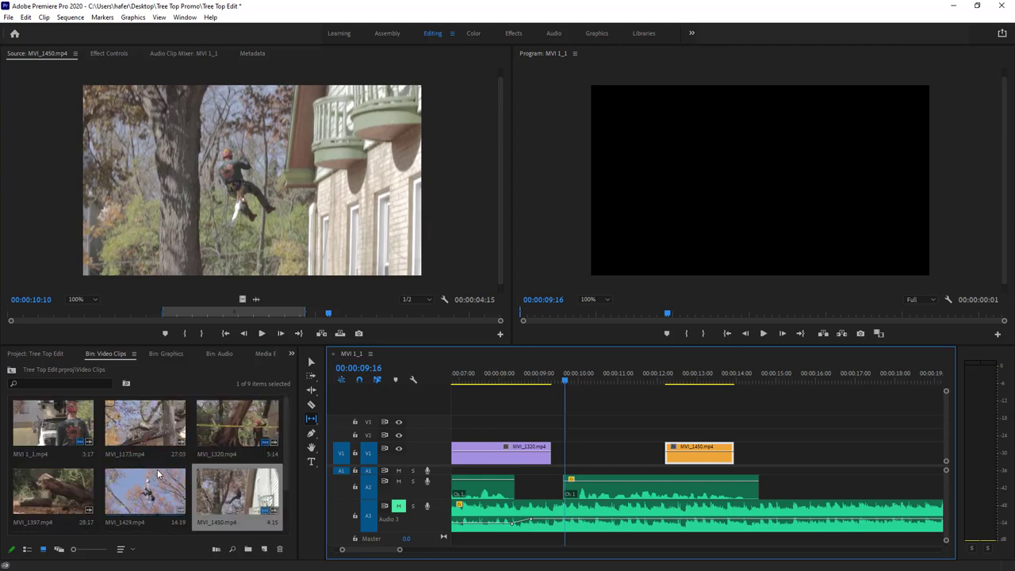
{"action": "left_click", "coordinate": [149, 431]}
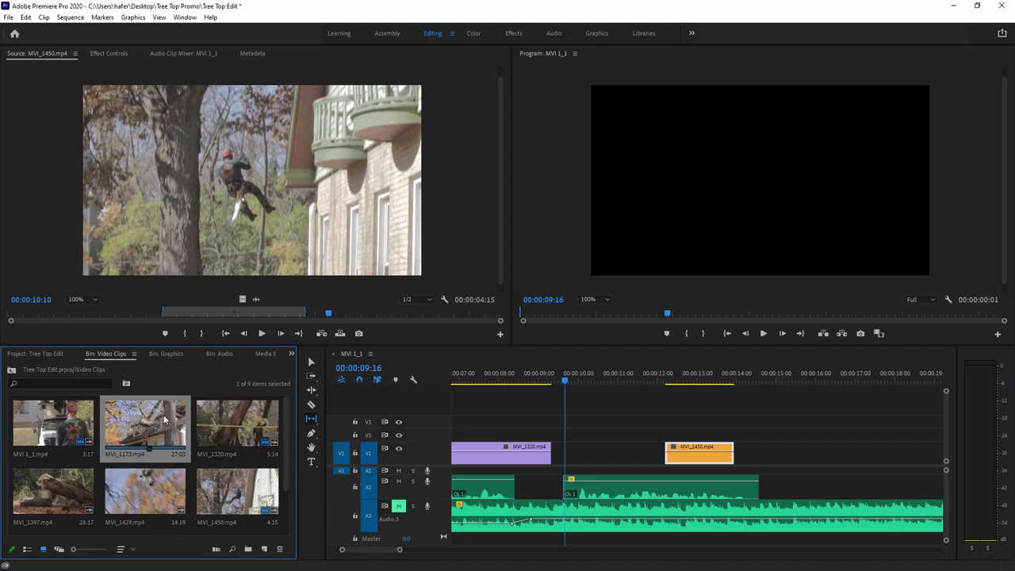
{"action": "double_click", "coordinate": [137, 428]}
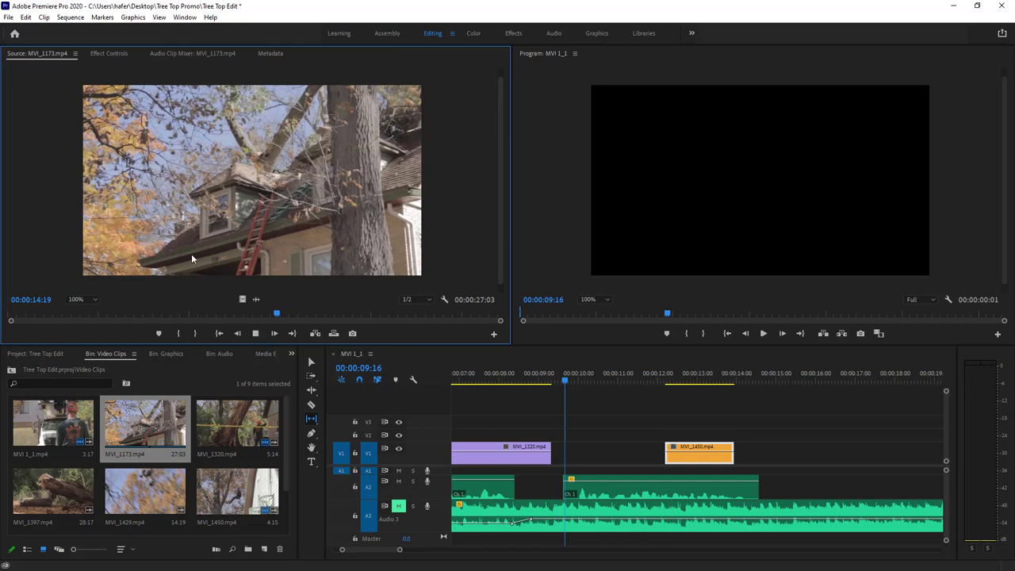
Mark a 4:11 range in MVI_1173.mp4 beginning at 00:00:13:02.
{"action": "left_click_drag", "start_coordinate": [182, 312], "coordinate": [247, 332]}
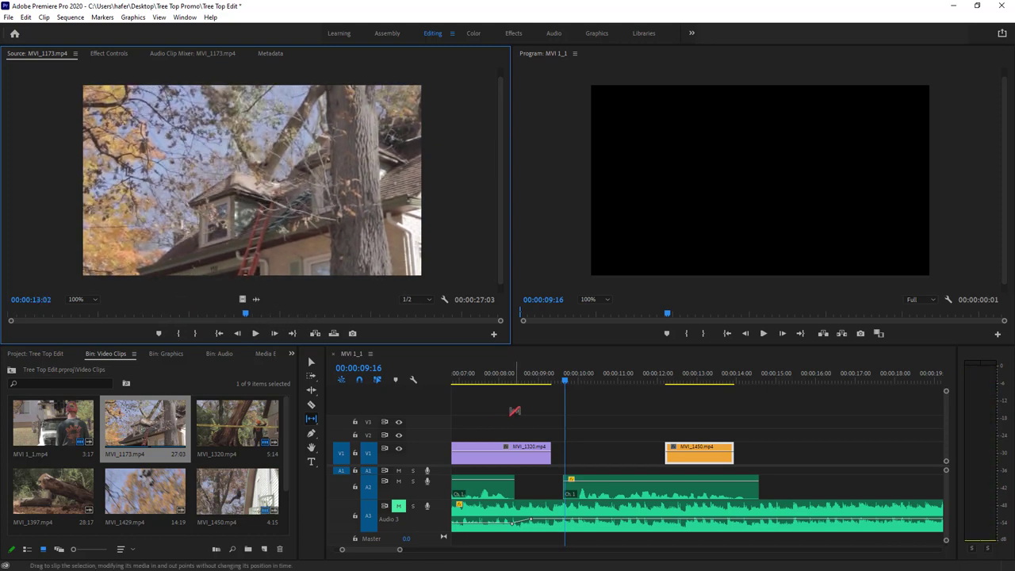
{"action": "key", "text": "i"}
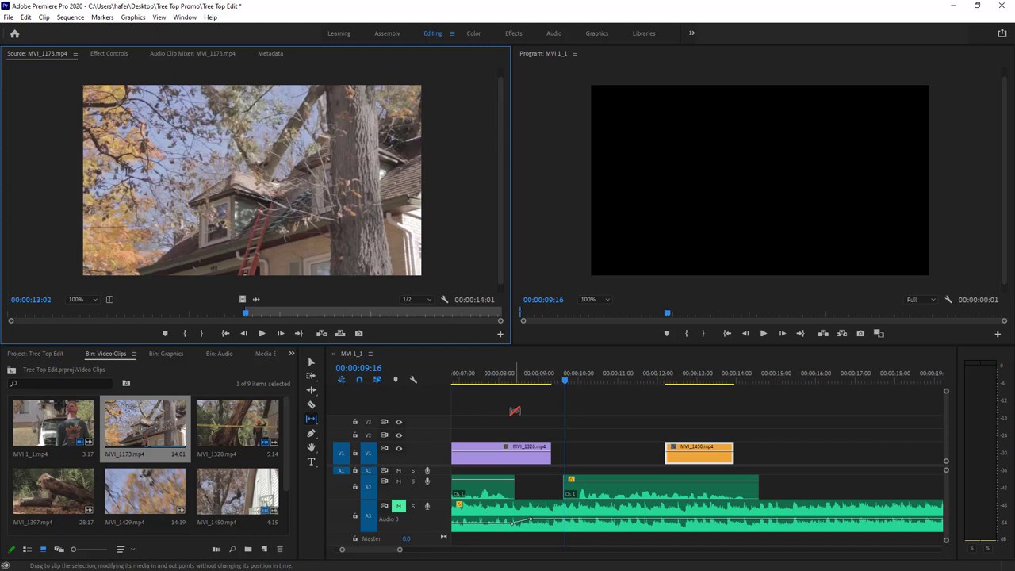
{"action": "key", "text": "space"}
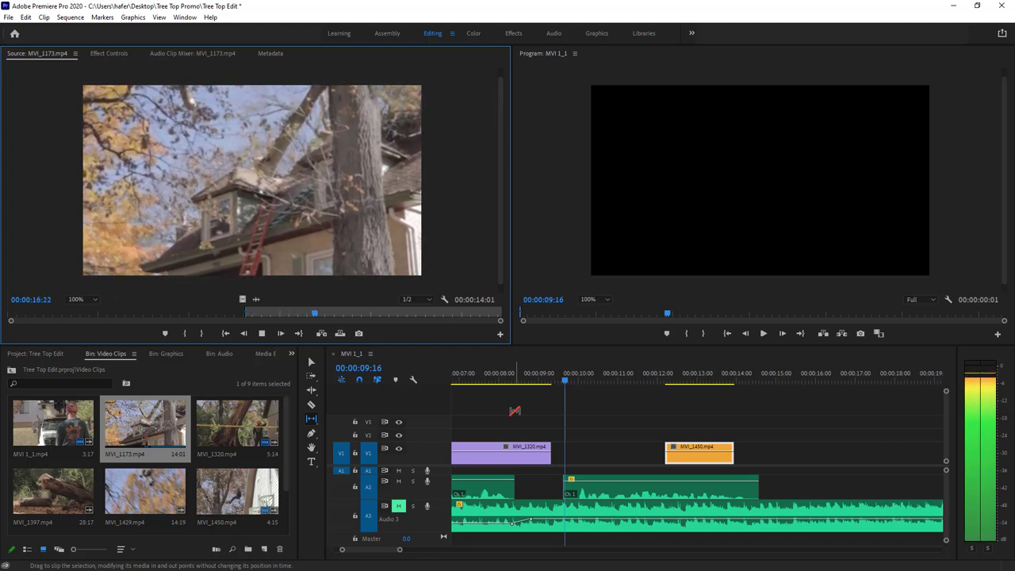
{"action": "key", "text": "o"}
{"action": "key", "text": "space"}
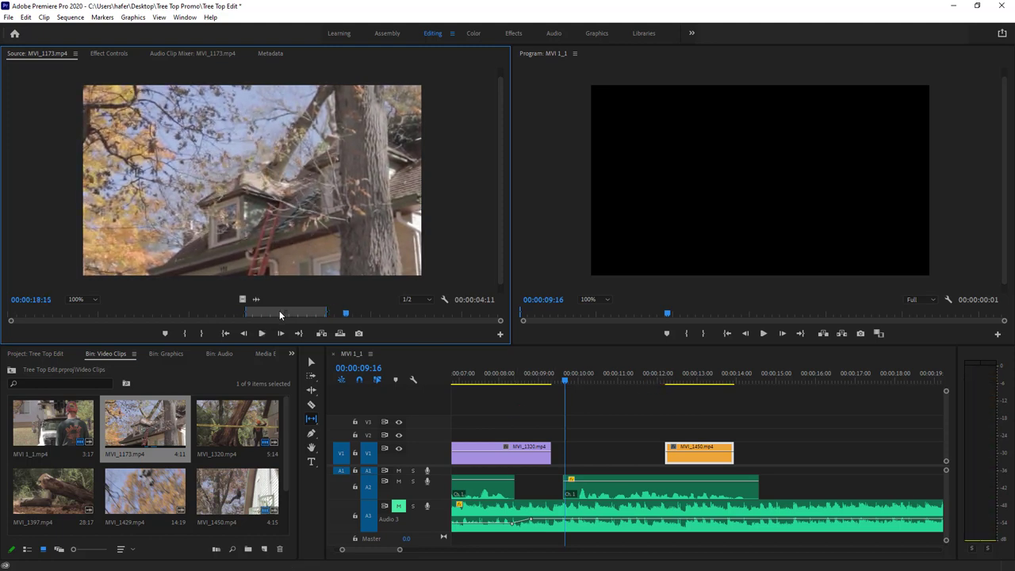
Place only the video of the marked MVI_1173.mp4 range on V2, starting where MVI_1320.mp4 ends, and play through it to 00:00:14:05.
{"action": "left_click_drag", "start_coordinate": [242, 299], "coordinate": [555, 435]}
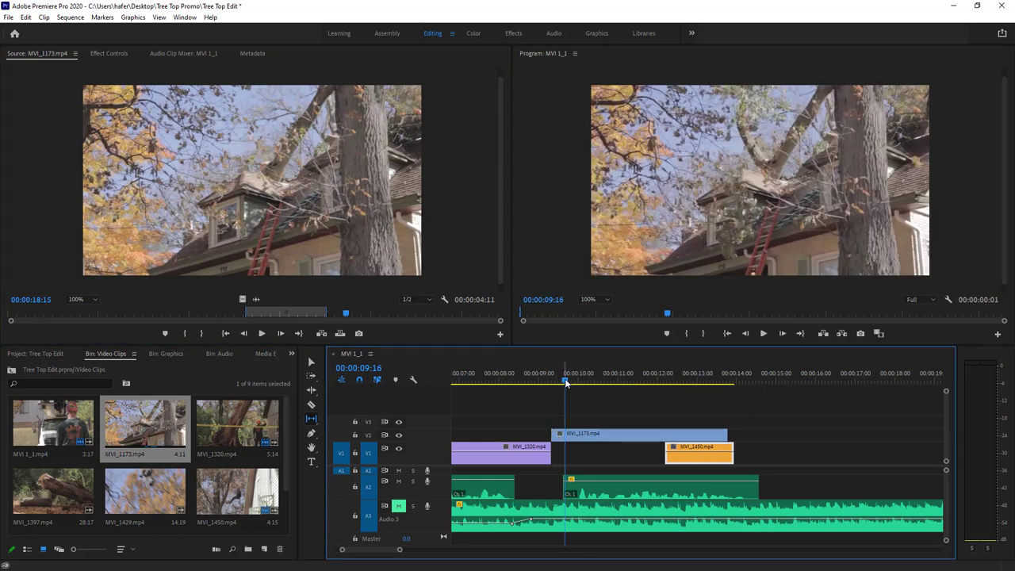
{"action": "left_click_drag", "start_coordinate": [565, 382], "coordinate": [534, 381]}
{"action": "key", "text": "space"}
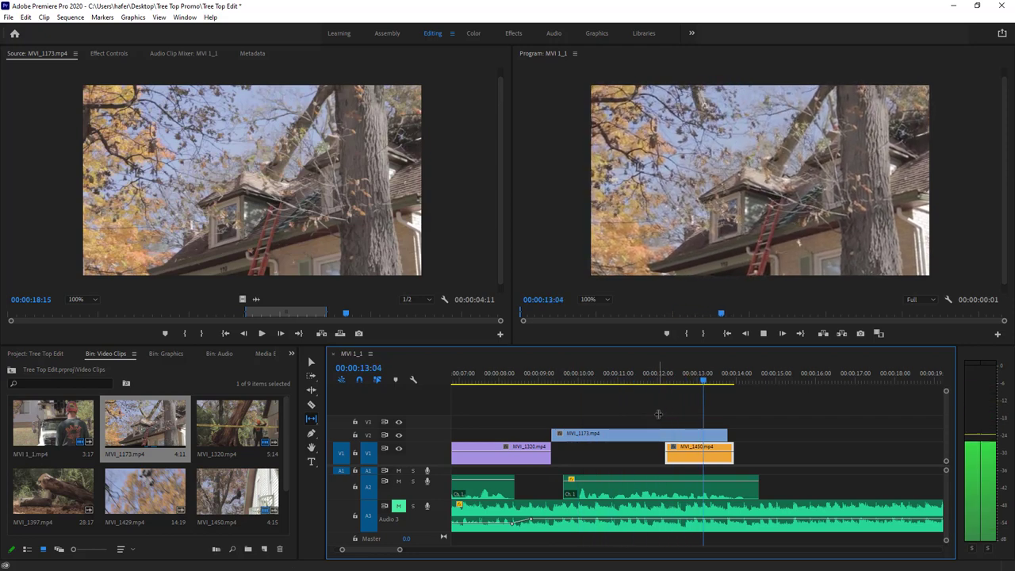
{"action": "key", "text": "space"}
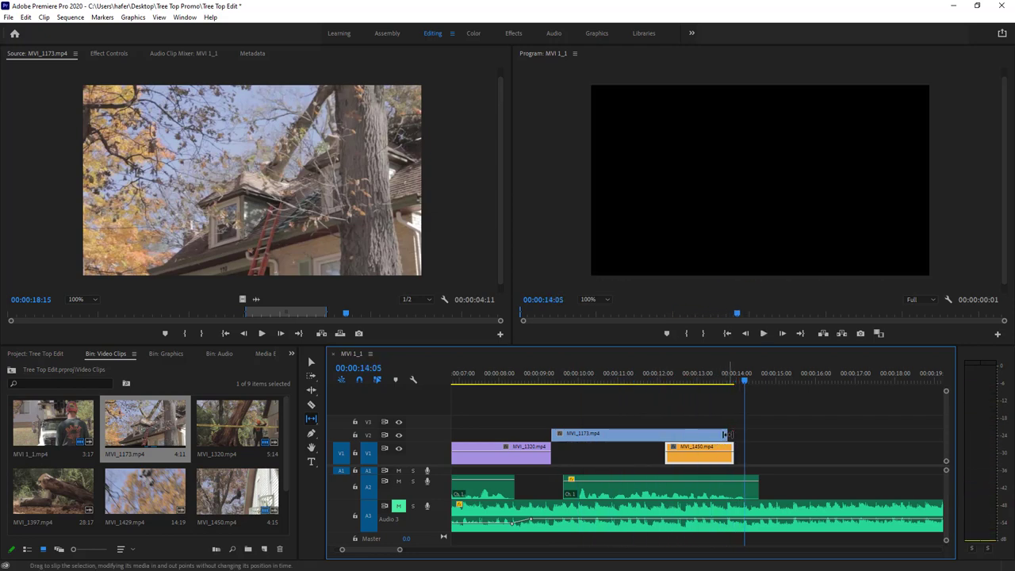
Split MVI_1173.mp4 at 00:00:12:05, move its first part down into the V1 gap before MVI_1450.mp4, and delete the remainder on V2.
{"action": "left_click", "coordinate": [634, 376]}
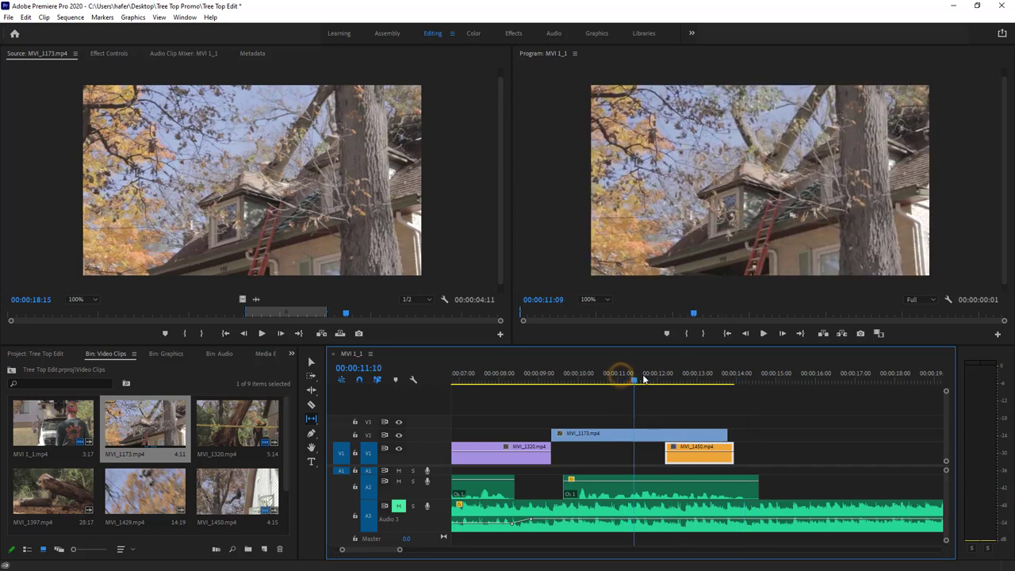
{"action": "left_click_drag", "start_coordinate": [644, 379], "coordinate": [666, 380]}
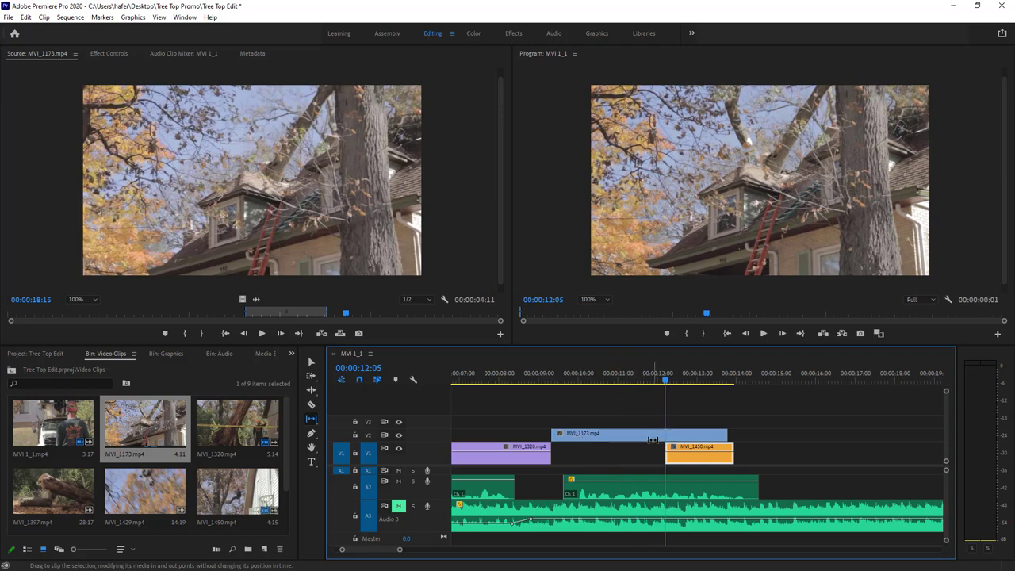
{"action": "key", "text": "c"}
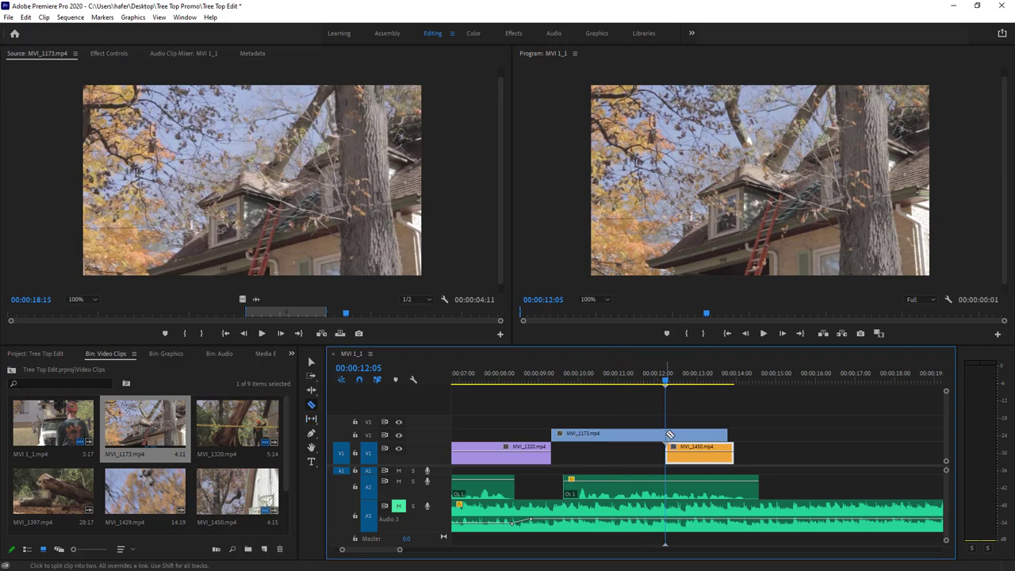
{"action": "left_click", "coordinate": [666, 434]}
{"action": "key", "text": "v"}
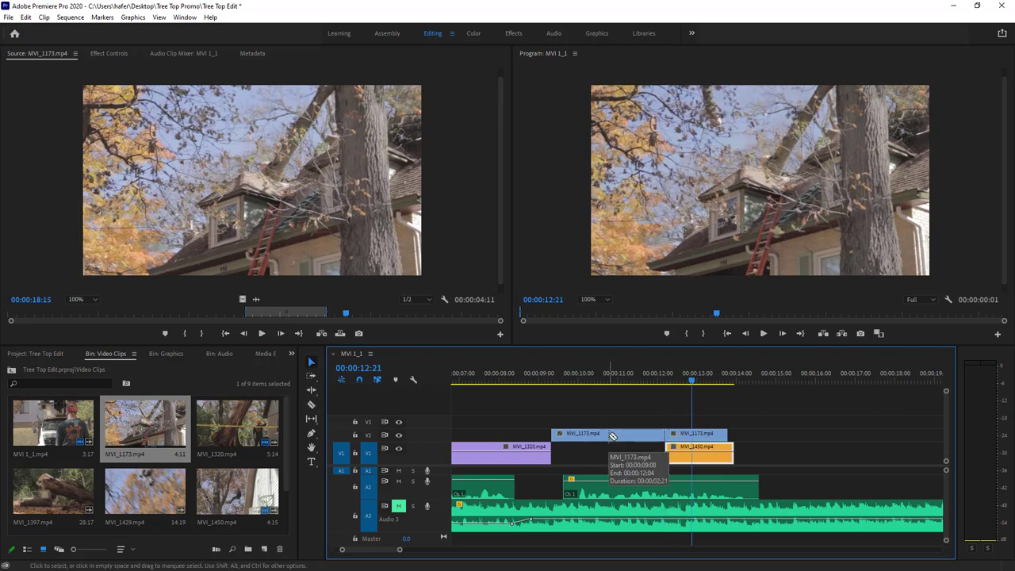
{"action": "left_click_drag", "start_coordinate": [612, 437], "coordinate": [611, 449]}
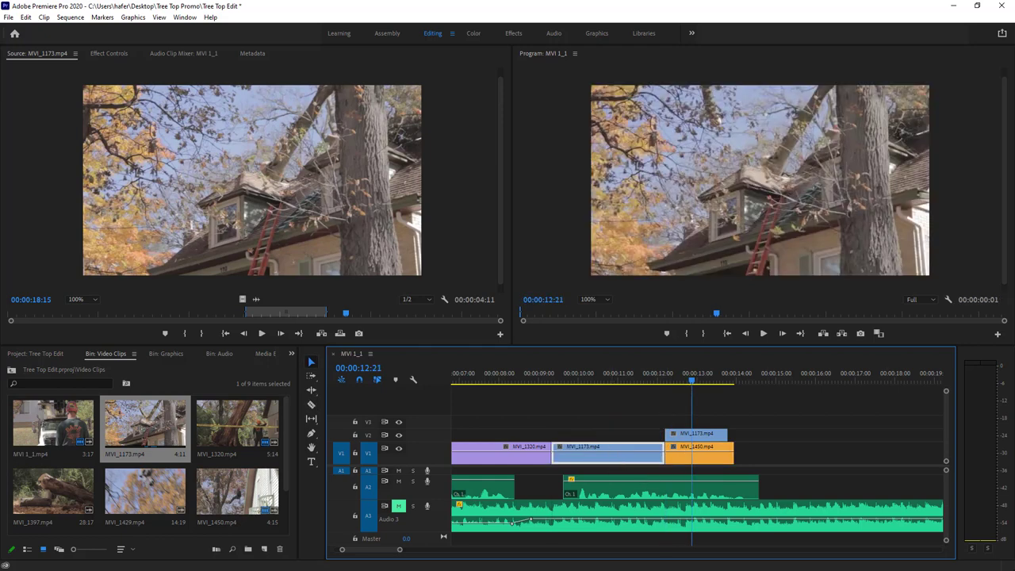
{"action": "left_click", "coordinate": [716, 436]}
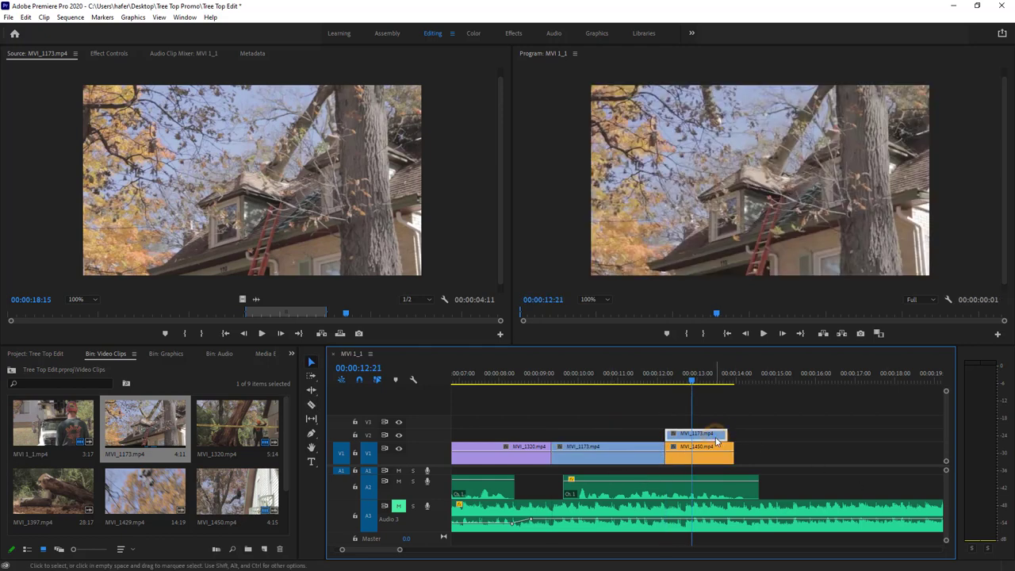
{"action": "key", "text": "Delete"}
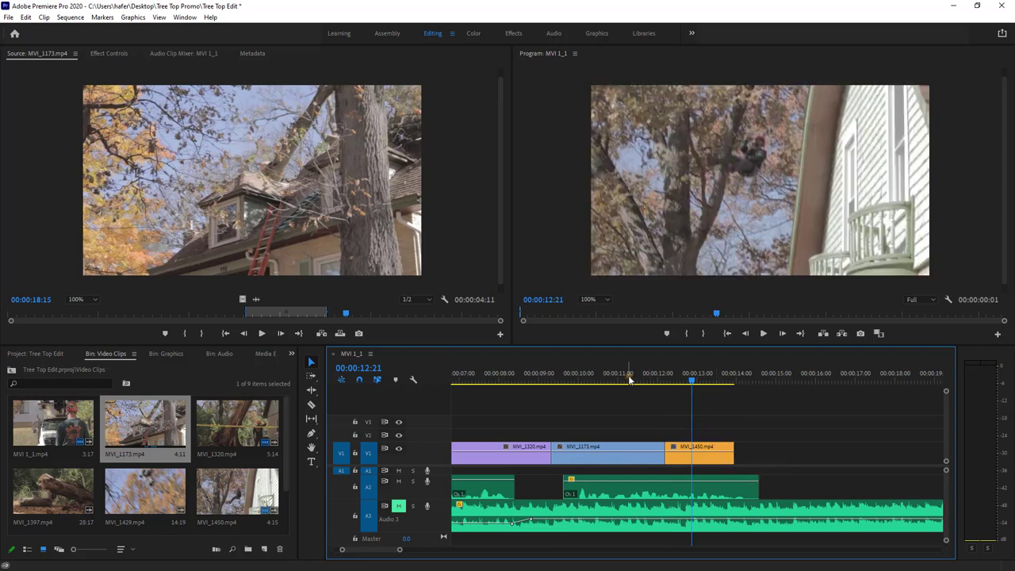
Play the sequence to 00:00:14:12 and extend the end of MVI_1450.mp4 on V1 to just past the end of the narration clip.
{"action": "key", "text": "space"}
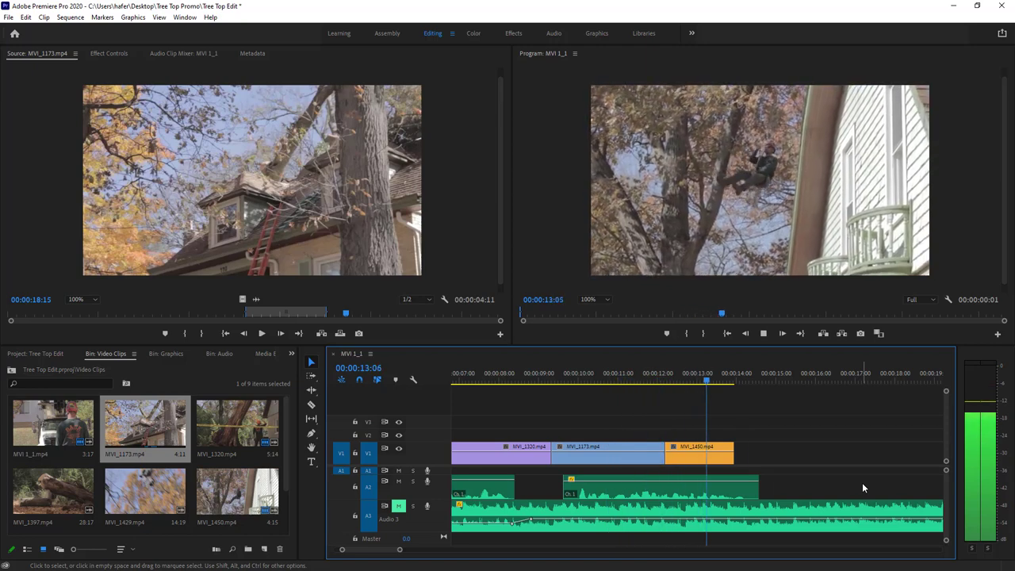
{"action": "key", "text": "space"}
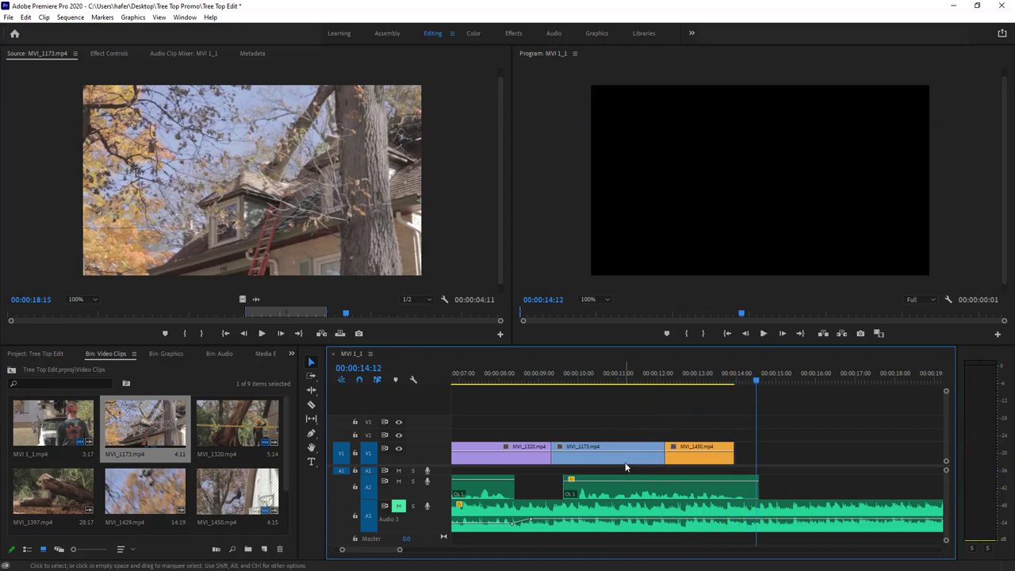
{"action": "left_click_drag", "start_coordinate": [733, 455], "coordinate": [764, 456]}
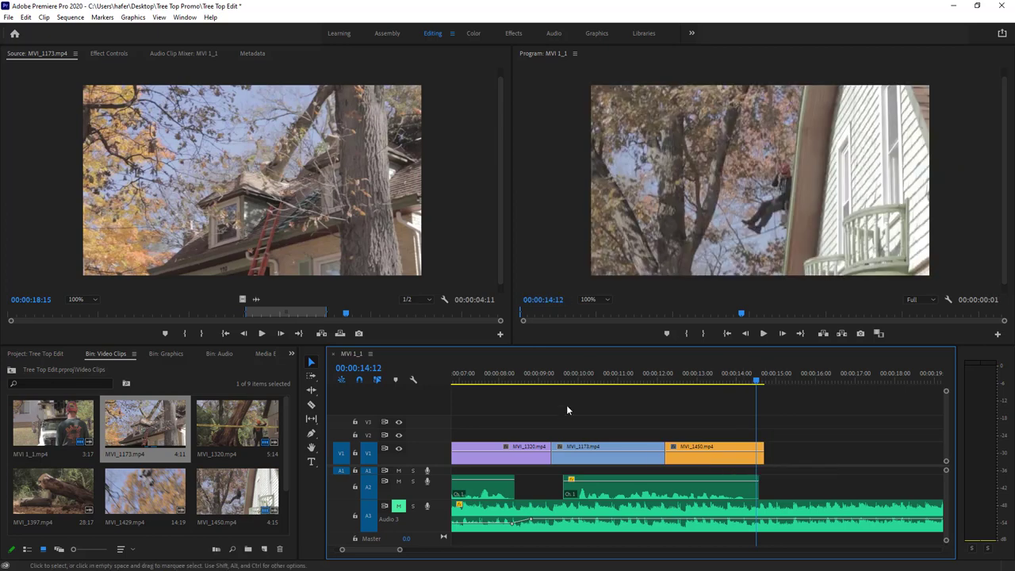
Slip MVI_1173.mp4 in place on V1 to later source footage and check it by playing the sequence from about 00:00:08:16 to 00:00:11:21.
{"action": "left_click", "coordinate": [613, 383]}
{"action": "left_click", "coordinate": [624, 461]}
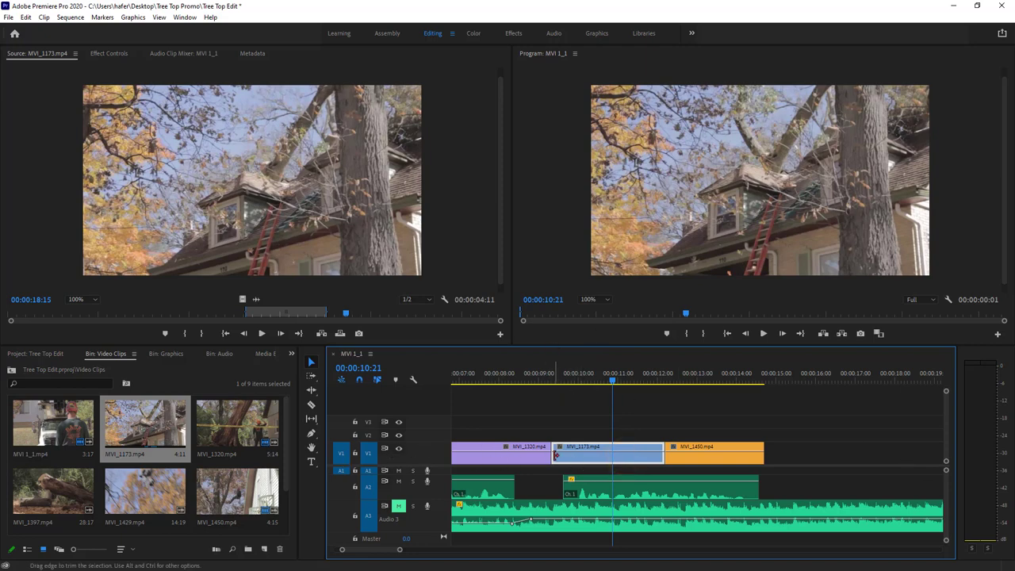
{"action": "key", "text": "y"}
{"action": "left_click_drag", "start_coordinate": [598, 459], "coordinate": [579, 466]}
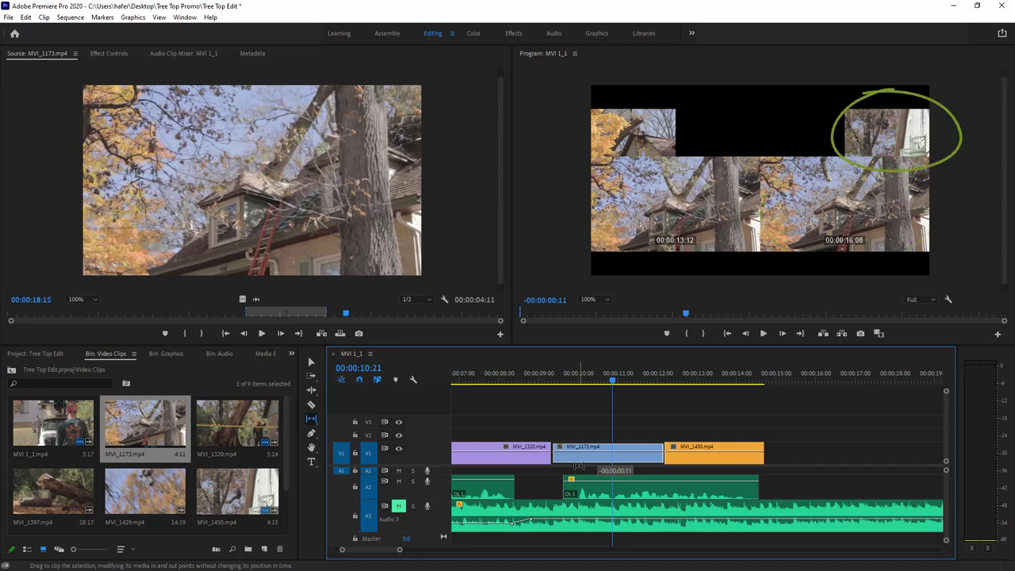
{"action": "mouse_move", "coordinate": [579, 467]}
{"action": "left_mouse_down"}
{"action": "mouse_move", "coordinate": [514, 465]}
{"action": "mouse_move", "coordinate": [547, 456]}
{"action": "mouse_move", "coordinate": [581, 469]}
{"action": "mouse_move", "coordinate": [501, 470]}
{"action": "left_mouse_up"}
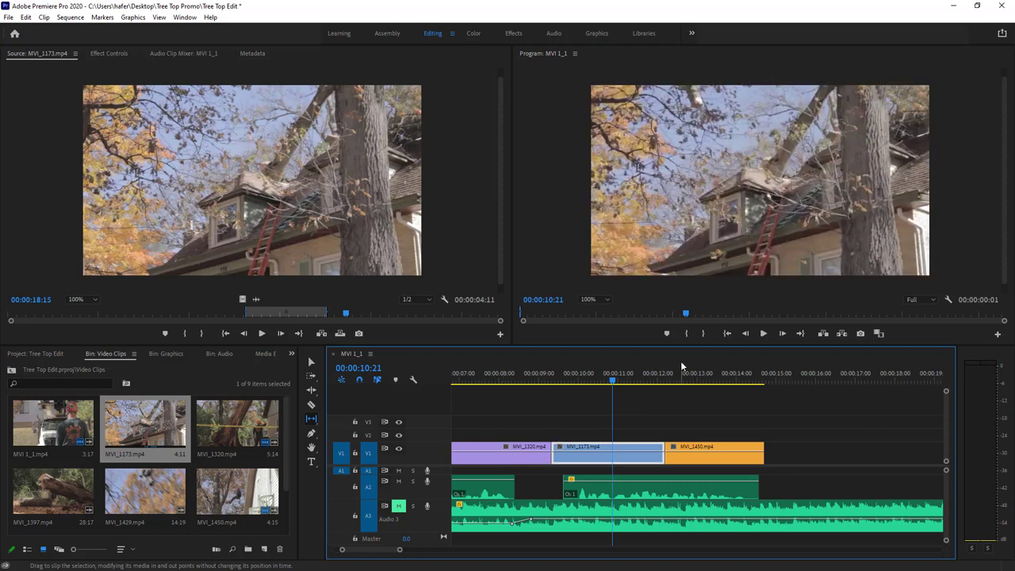
{"action": "left_click_drag", "start_coordinate": [614, 381], "coordinate": [528, 382]}
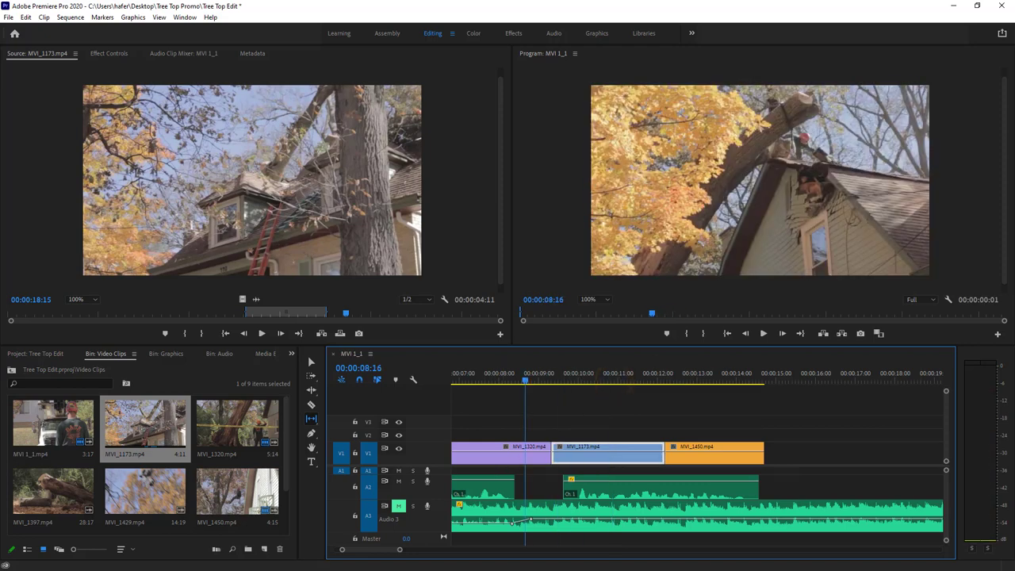
{"action": "key", "text": "space"}
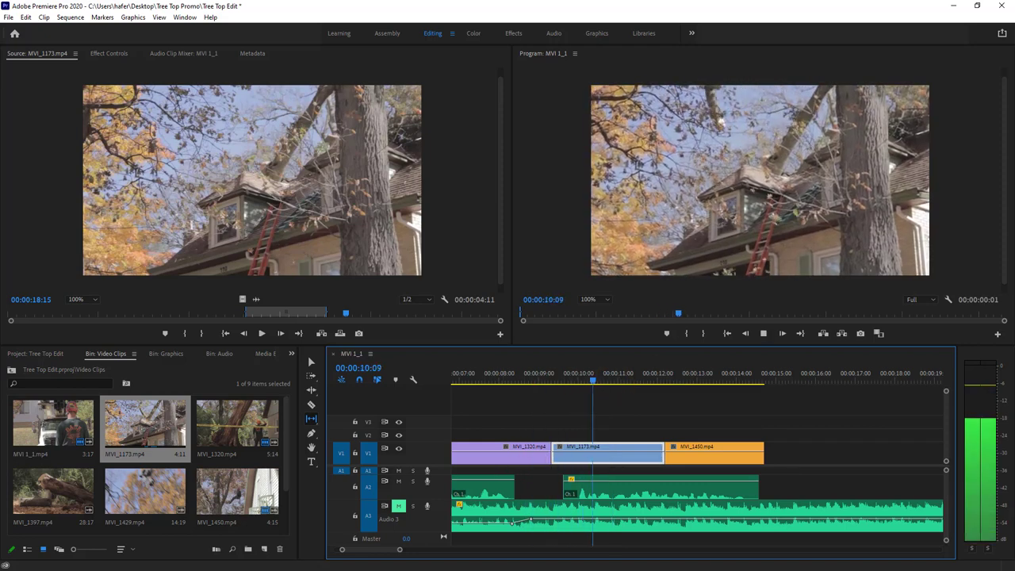
{"action": "key", "text": "space"}
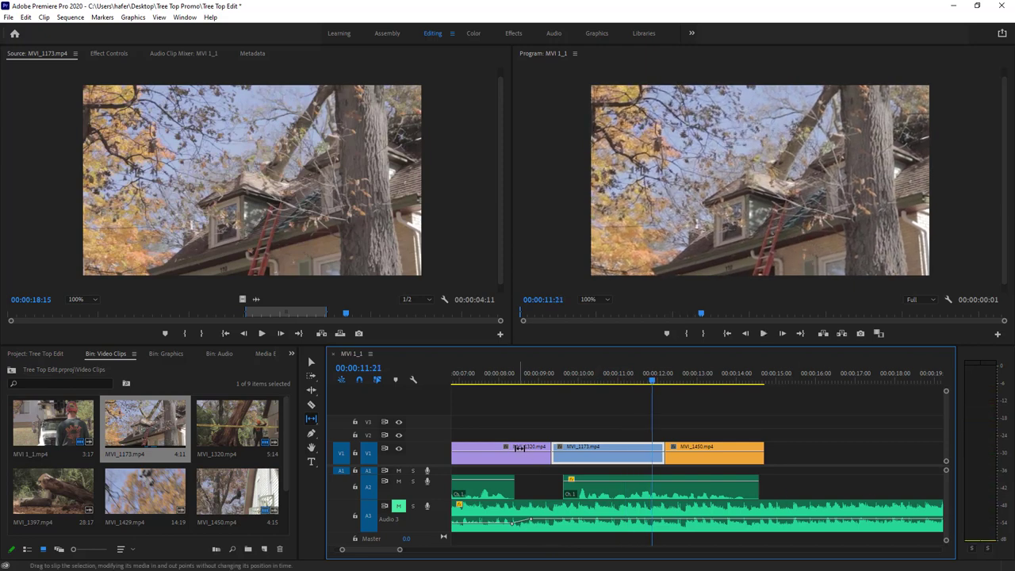
Apply the default Cross Dissolve at the cut between MVI_1320.mp4 and MVI_1173.mp4 on V1 and shorten it slightly.
{"action": "left_click", "coordinate": [311, 361]}
{"action": "left_click", "coordinate": [549, 456]}
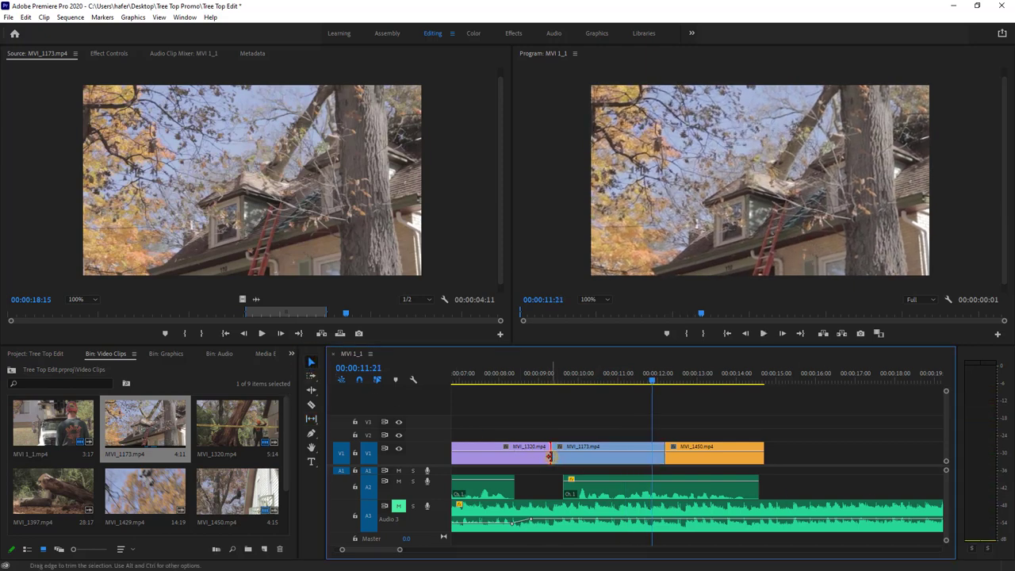
{"action": "right_click", "coordinate": [549, 456]}
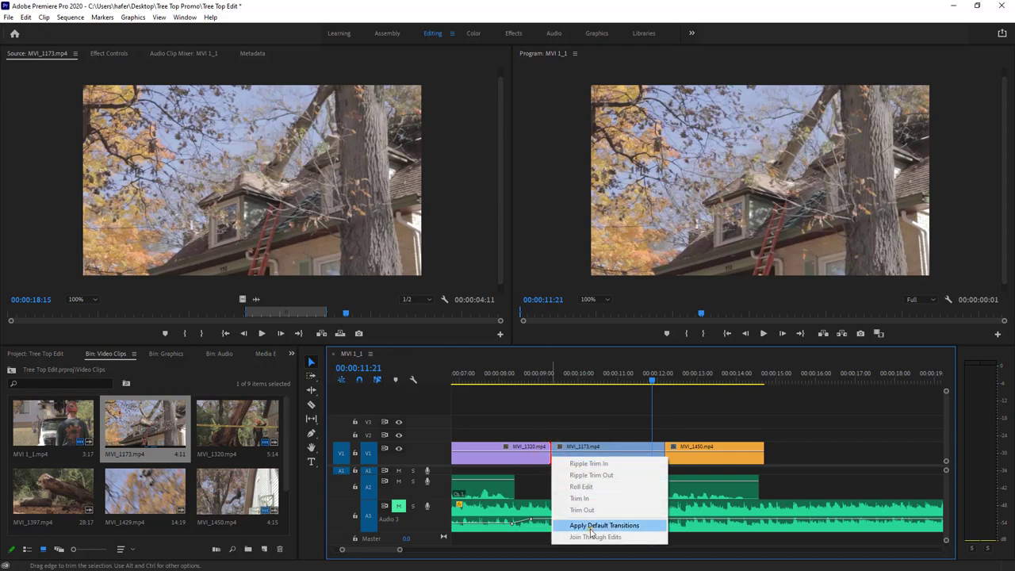
{"action": "left_click", "coordinate": [591, 526]}
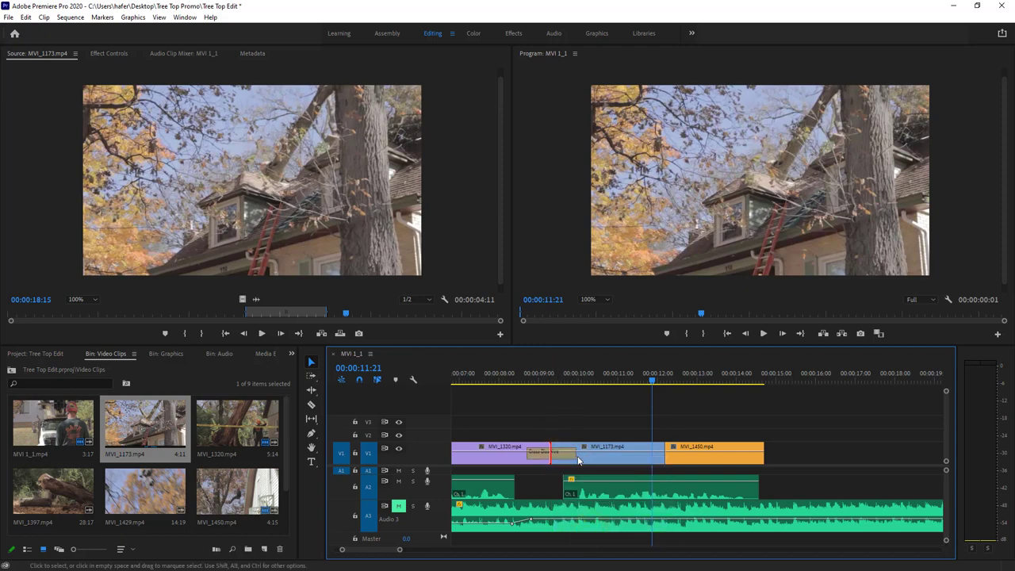
{"action": "left_click_drag", "start_coordinate": [573, 457], "coordinate": [567, 457]}
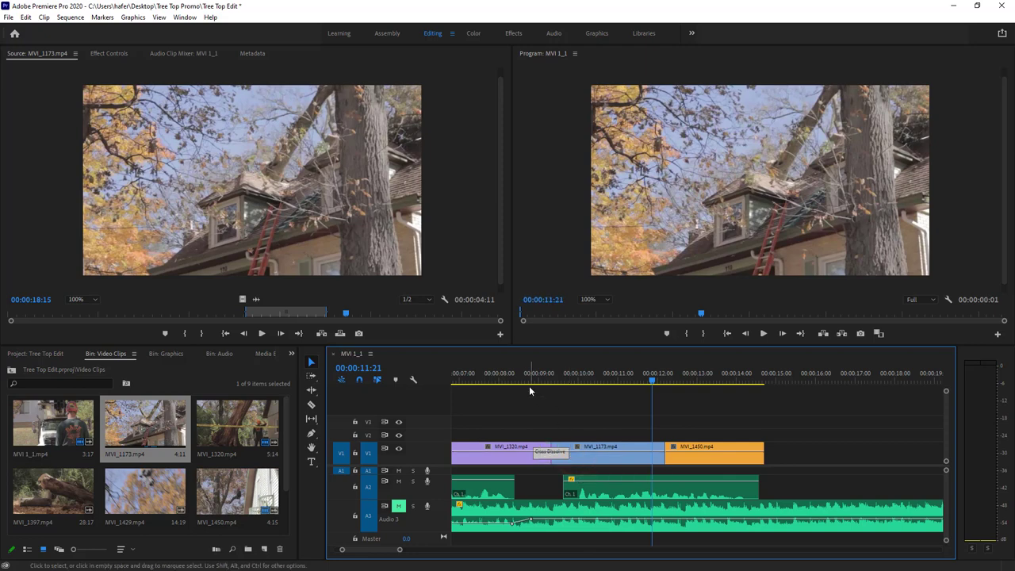
Play the sequence from just before the new dissolve through MVI_1173.mp4 and into MVI_1450.mp4.
{"action": "left_click", "coordinate": [520, 381]}
{"action": "key", "text": "space"}
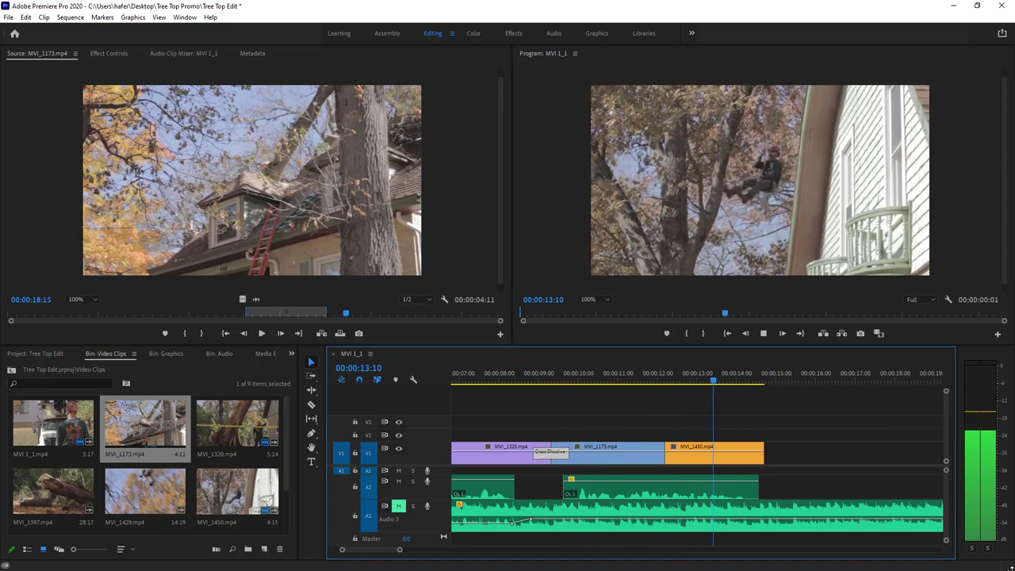
{"action": "key", "text": "space"}
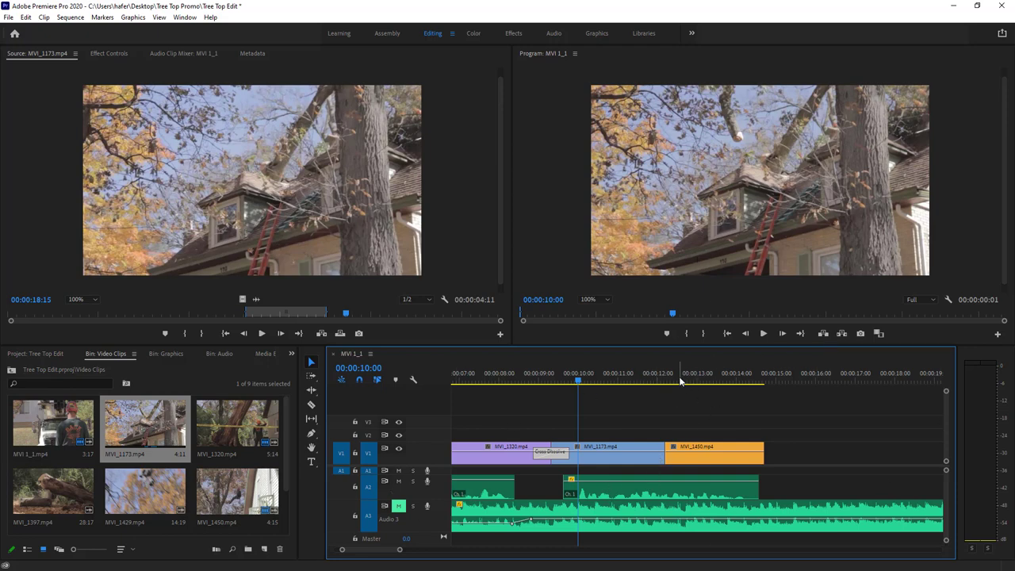
Create a new text graphic over the picture at 00:00:10:19 and expand its text properties.
{"action": "left_click_drag", "start_coordinate": [679, 381], "coordinate": [735, 385]}
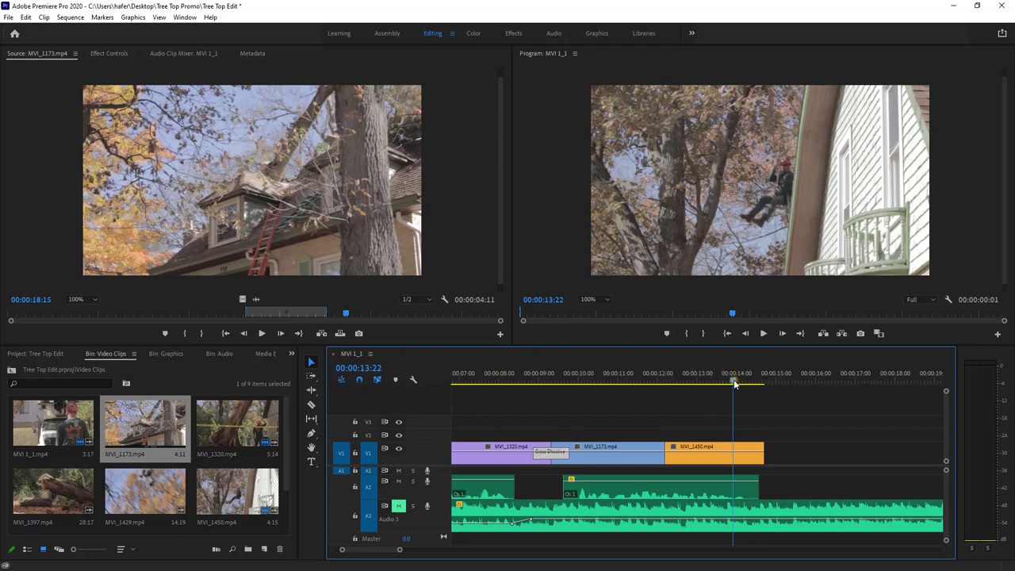
{"action": "left_click_drag", "start_coordinate": [734, 379], "coordinate": [610, 386]}
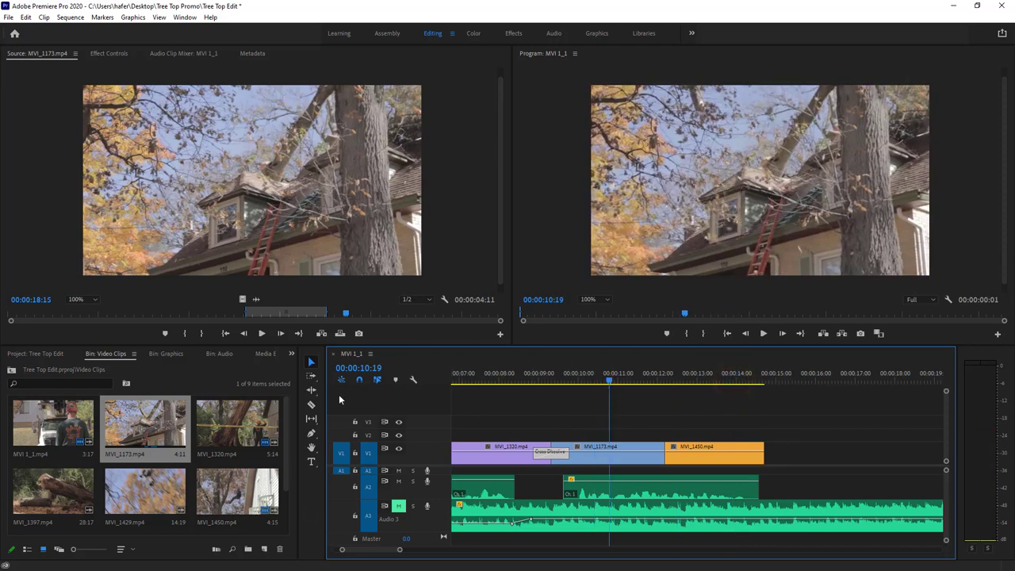
{"action": "left_click", "coordinate": [311, 462]}
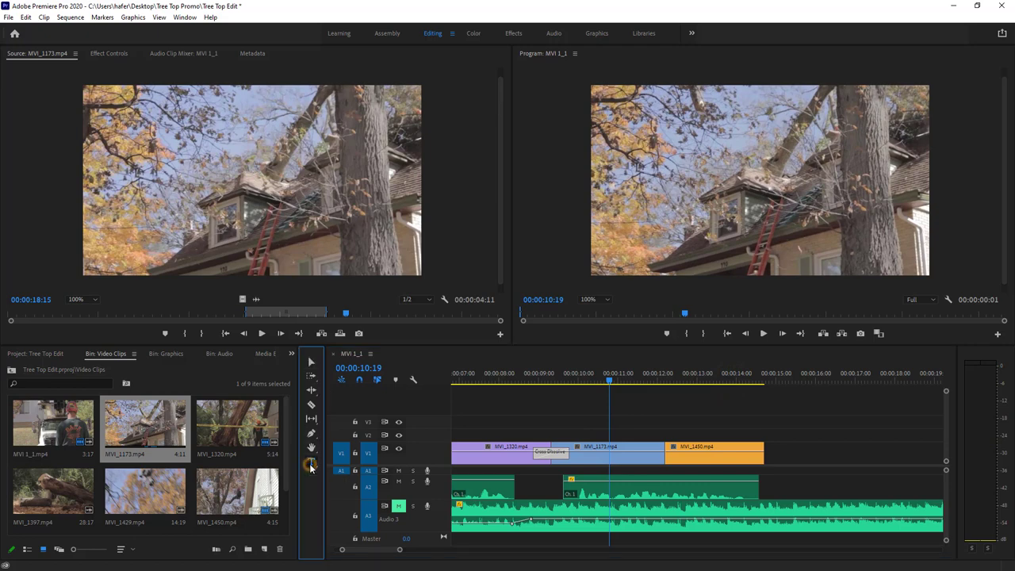
{"action": "left_click", "coordinate": [687, 190]}
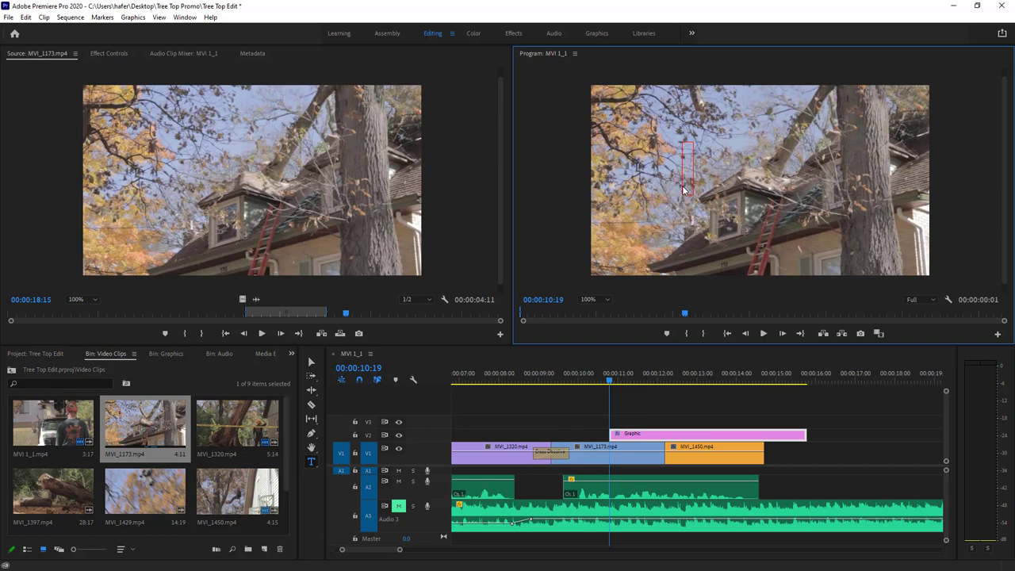
{"action": "left_click", "coordinate": [119, 54]}
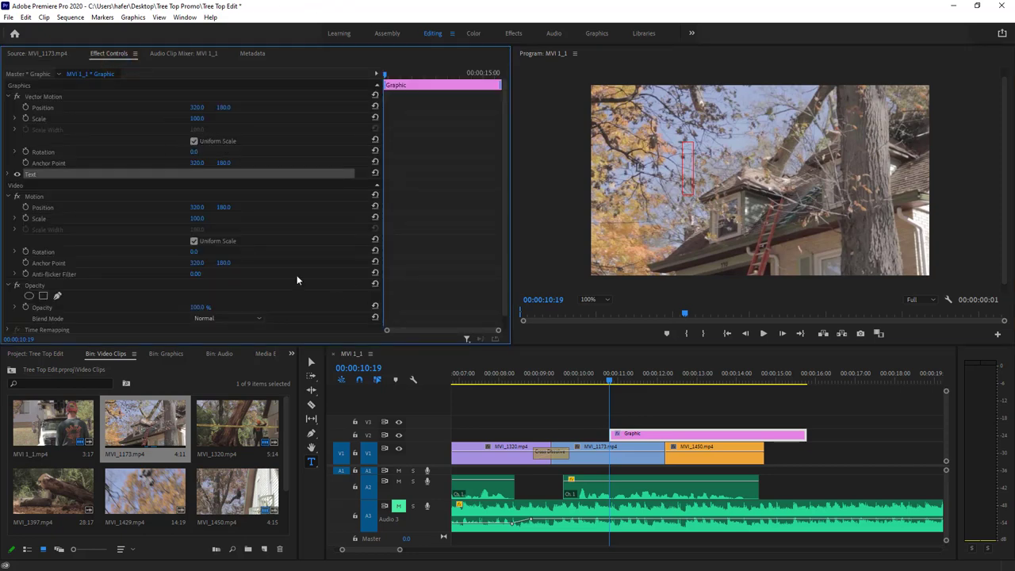
{"action": "left_click", "coordinate": [7, 175]}
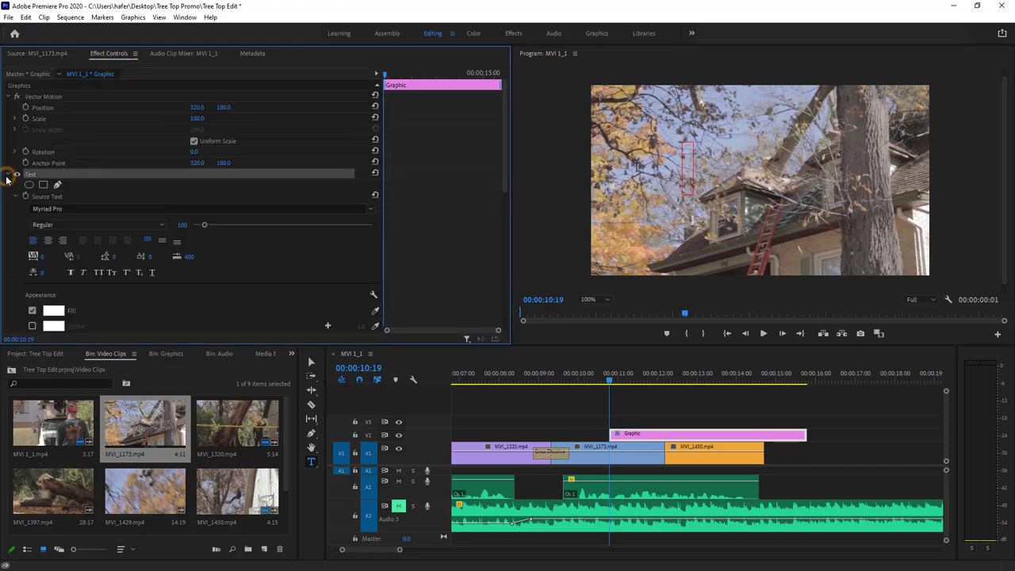
Enter the company's toll-free phone number as the content of the new text graphic.
{"action": "left_click", "coordinate": [689, 174]}
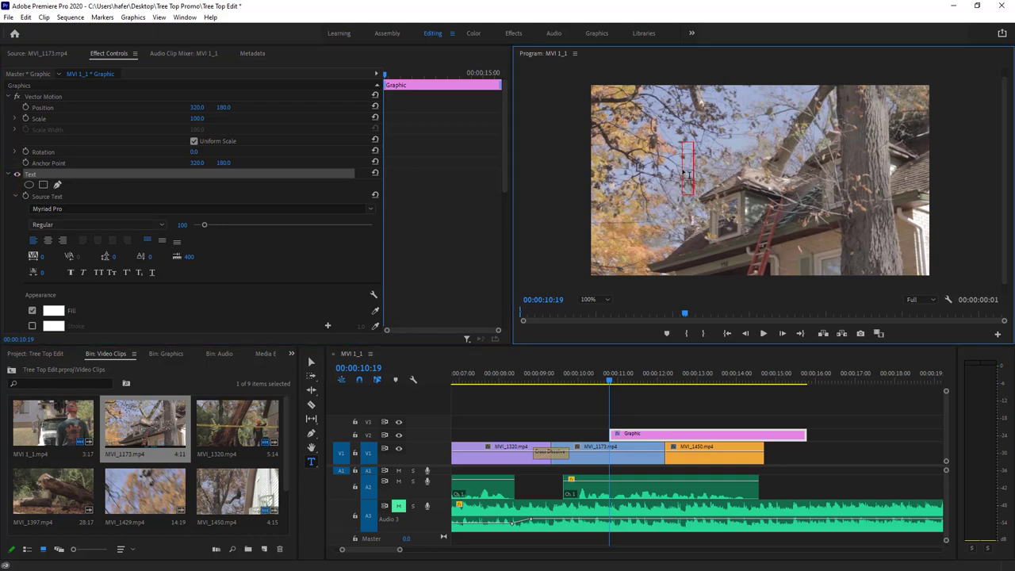
{"action": "type", "text": "1-800"}
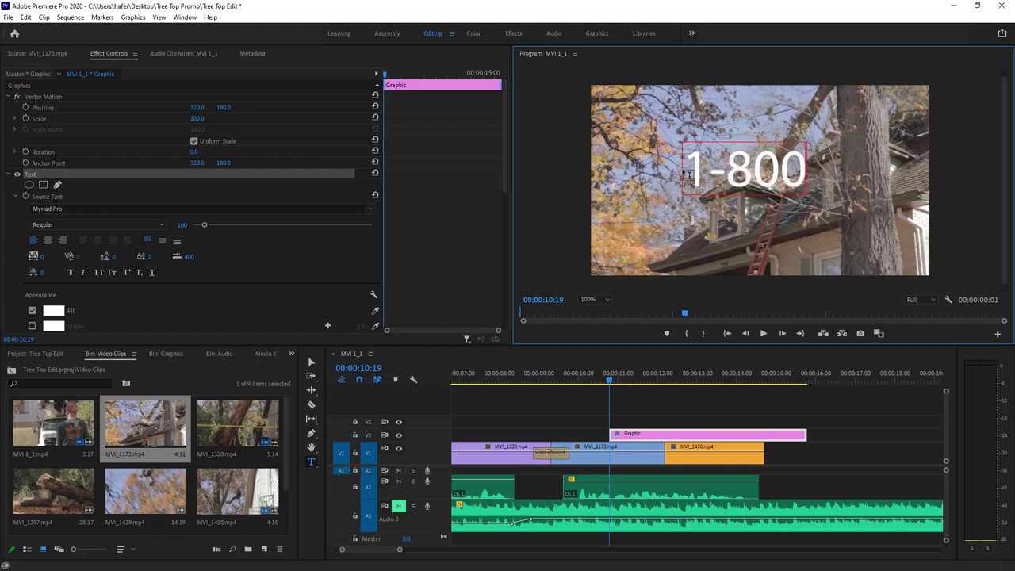
{"action": "type", "text": "-555"}
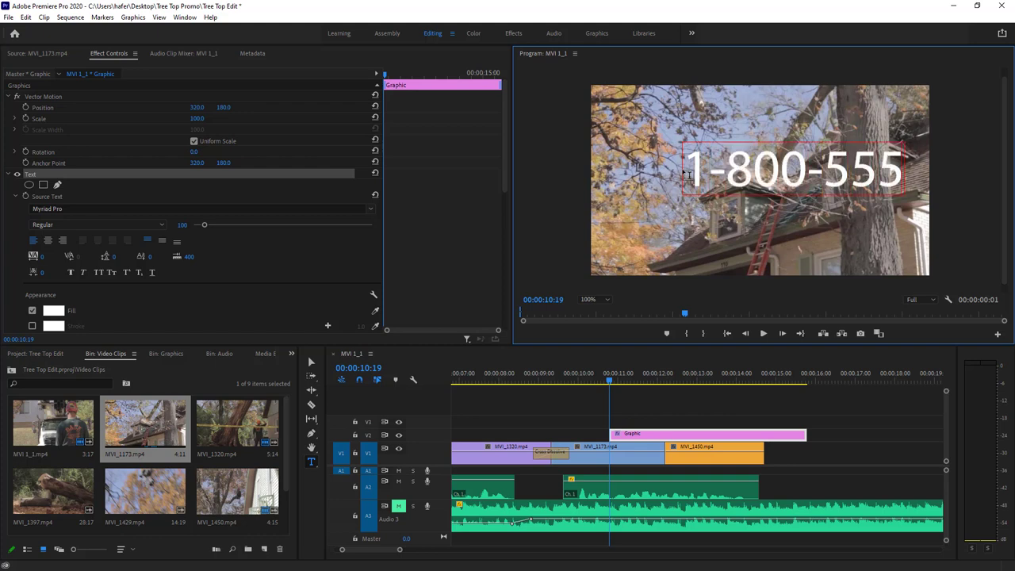
{"action": "type", "text": "-1"}
{"action": "type", "text": "RE"}
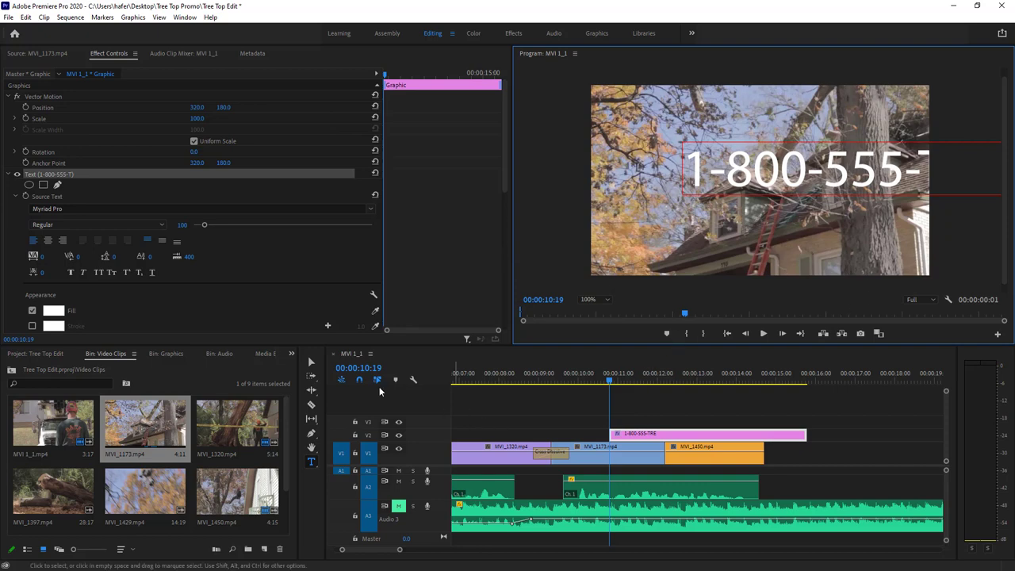
Shift the phone number title left until its end is in frame and delete the stray "v" after TREE.
{"action": "left_click", "coordinate": [311, 364]}
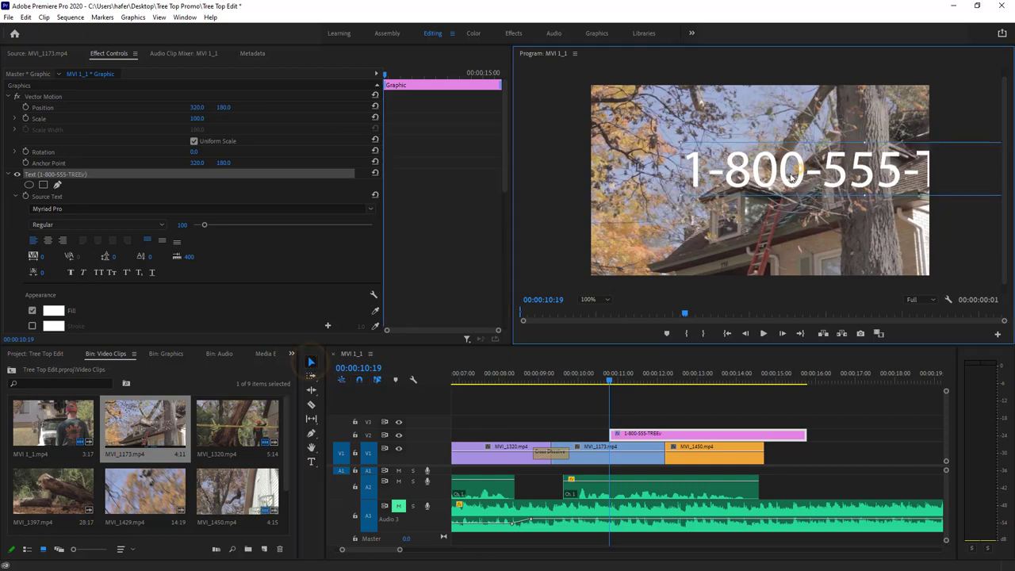
{"action": "left_click_drag", "start_coordinate": [794, 170], "coordinate": [704, 191]}
{"action": "left_click_drag", "start_coordinate": [673, 176], "coordinate": [669, 184]}
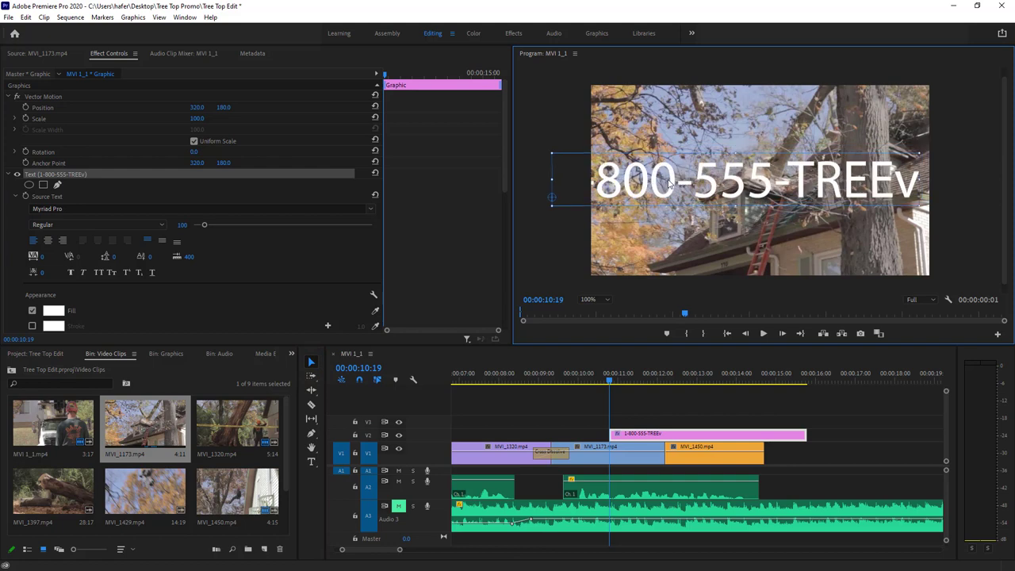
{"action": "double_click", "coordinate": [913, 196]}
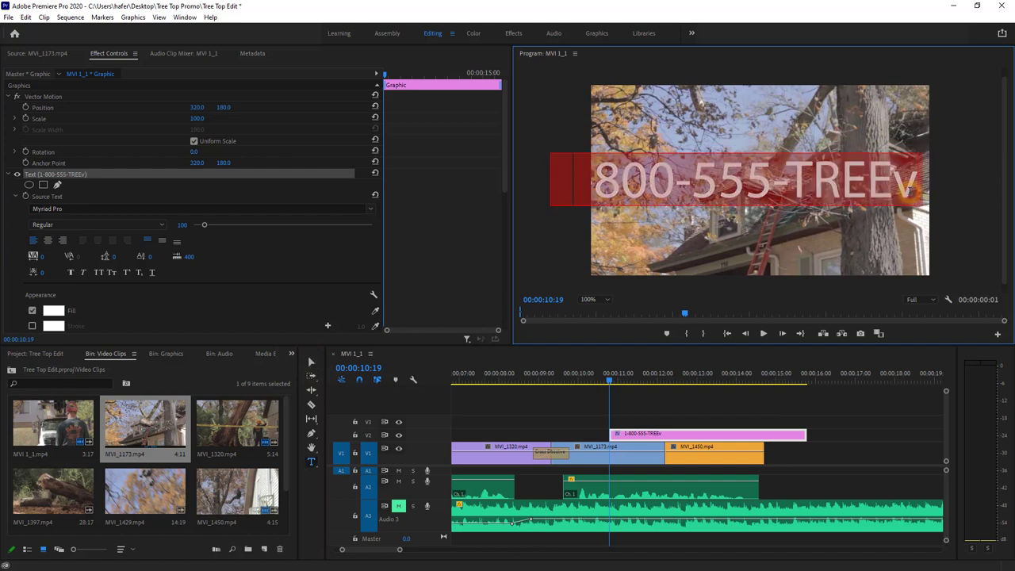
{"action": "left_click", "coordinate": [911, 194]}
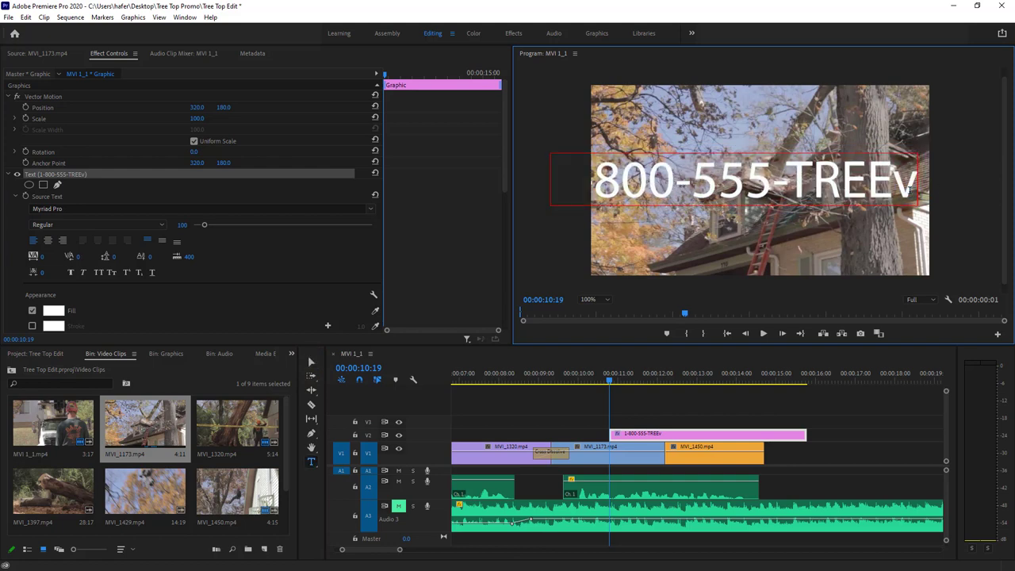
{"action": "key", "text": "BackSpace"}
Scale the phone number title down to 63 and reposition it so the whole number fits within the frame.
{"action": "left_click", "coordinate": [311, 363]}
{"action": "left_click_drag", "start_coordinate": [691, 183], "coordinate": [725, 178]}
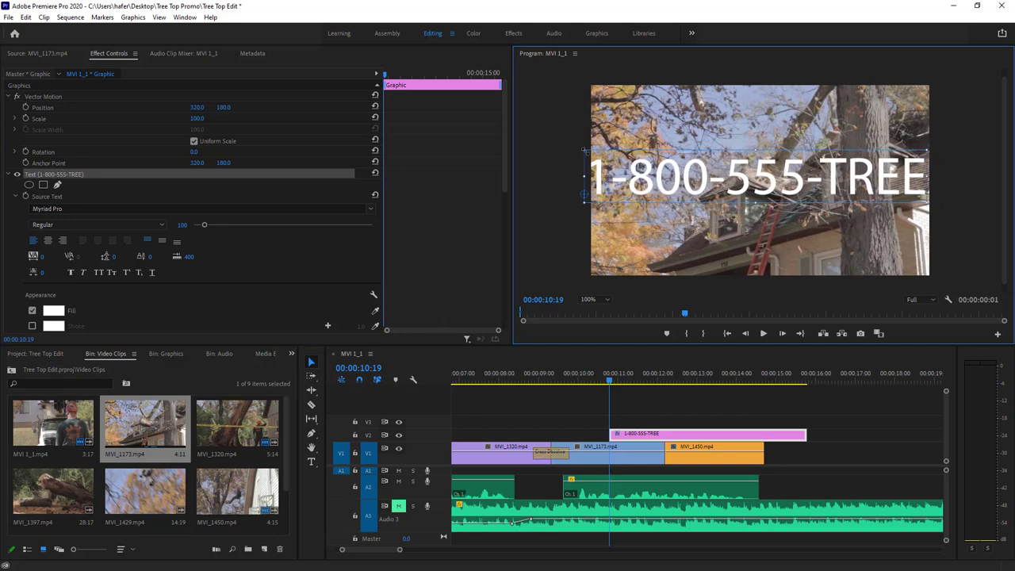
{"action": "left_click_drag", "start_coordinate": [585, 149], "coordinate": [584, 167]}
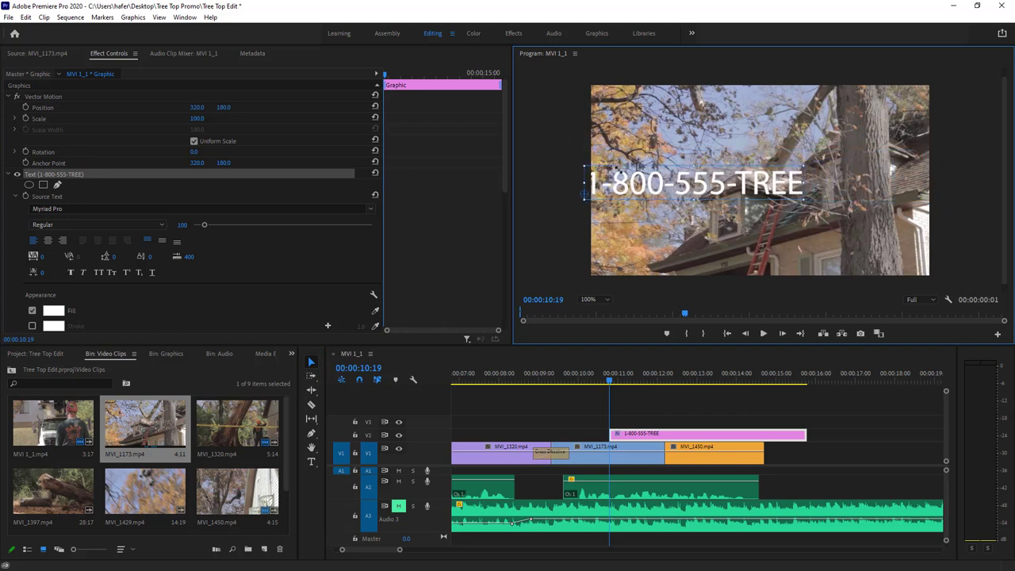
{"action": "left_click_drag", "start_coordinate": [658, 188], "coordinate": [721, 187]}
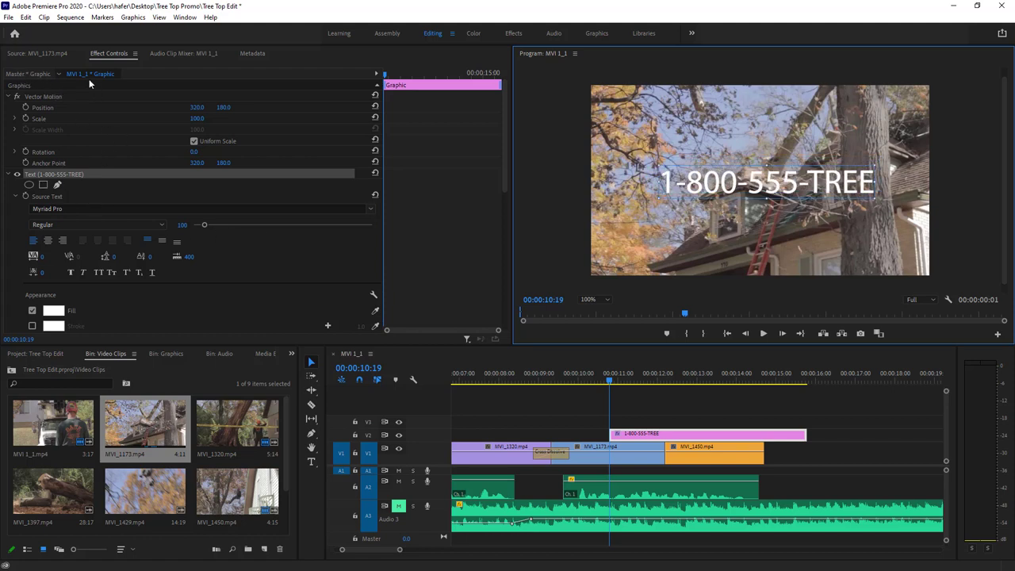
Move the phone number title down to the lower part of the picture, at about position 120.1, 330.0.
{"action": "left_click", "coordinate": [110, 56]}
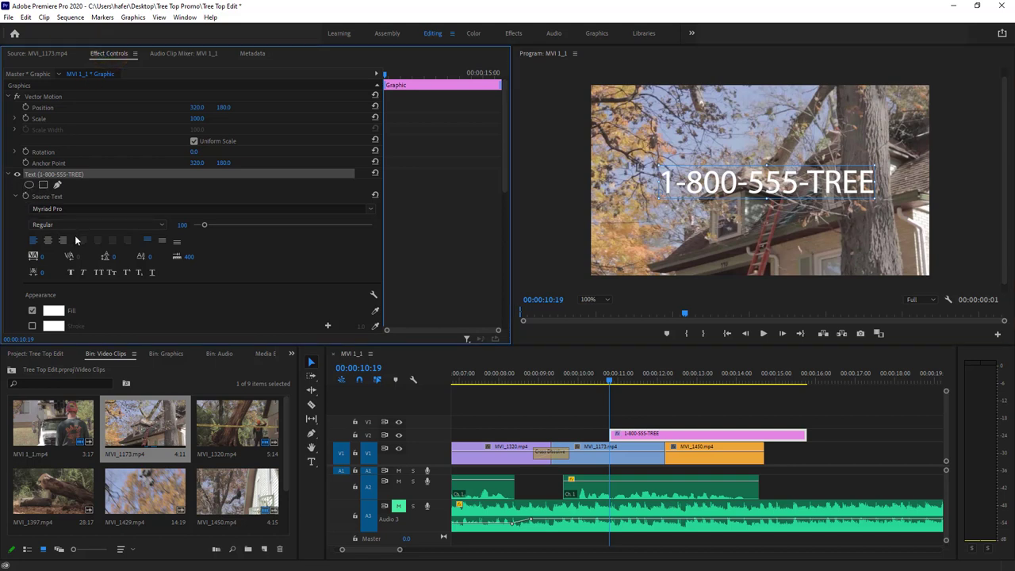
{"action": "left_click_drag", "start_coordinate": [785, 184], "coordinate": [785, 237]}
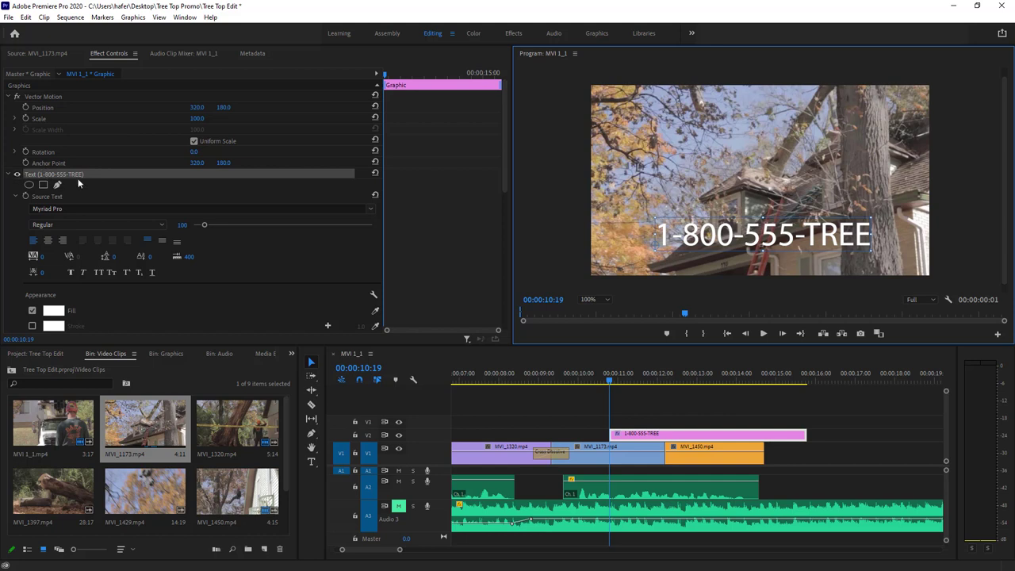
{"action": "scroll", "coordinate": [213, 224], "scroll_direction": "down", "scroll_amount": 5}
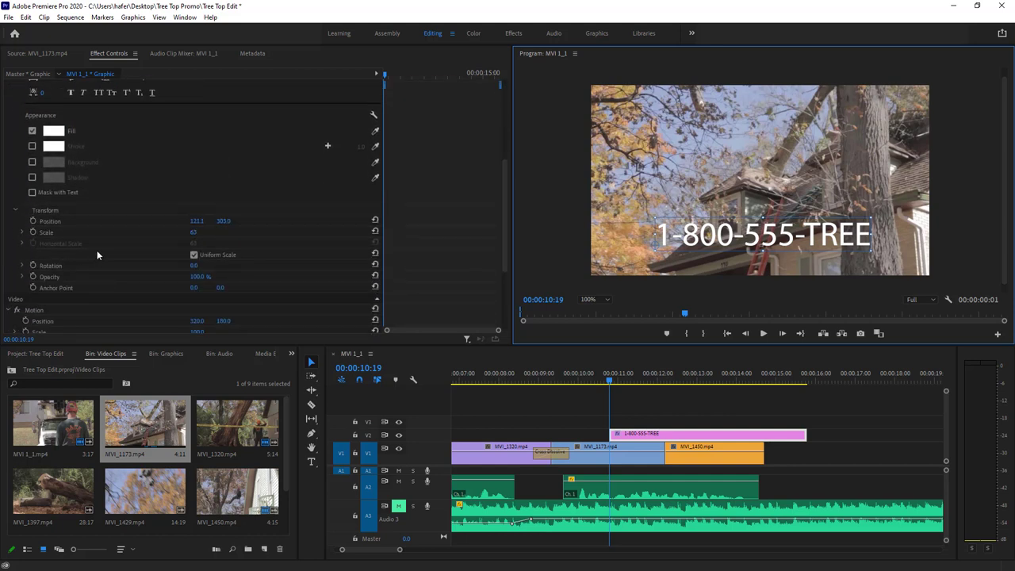
{"action": "scroll", "coordinate": [106, 248], "scroll_direction": "down", "scroll_amount": 2}
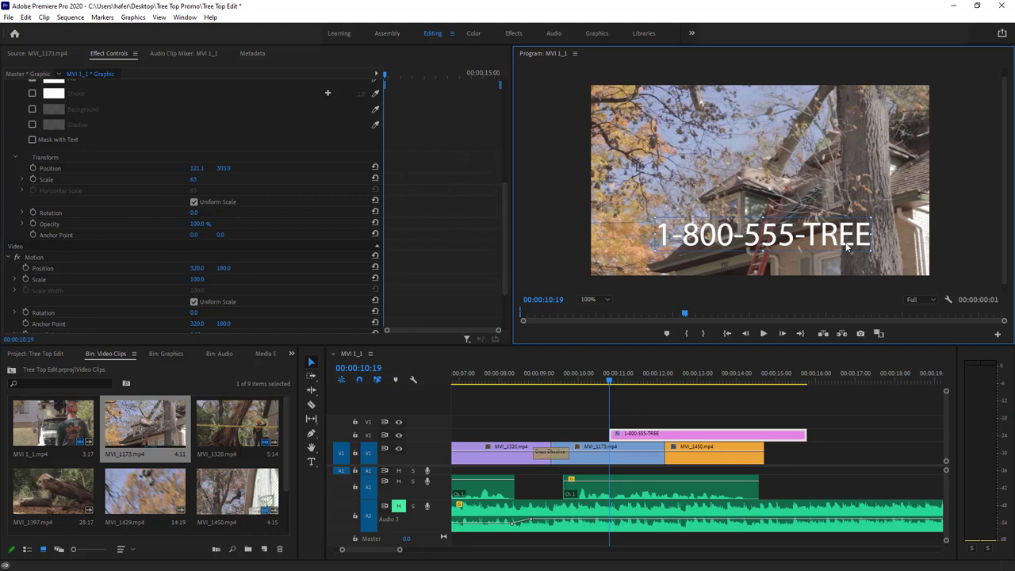
{"action": "left_click_drag", "start_coordinate": [792, 238], "coordinate": [793, 251]}
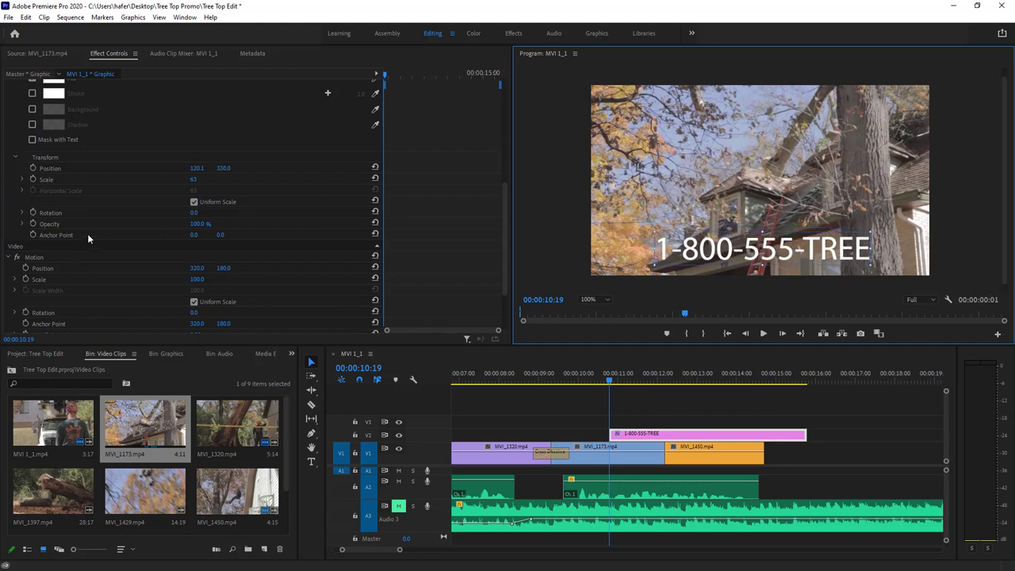
Fade the title in by keyframing its text opacity from 0% at 00:00:10:19 to 100% at 00:00:11:04.
{"action": "left_click", "coordinate": [33, 225]}
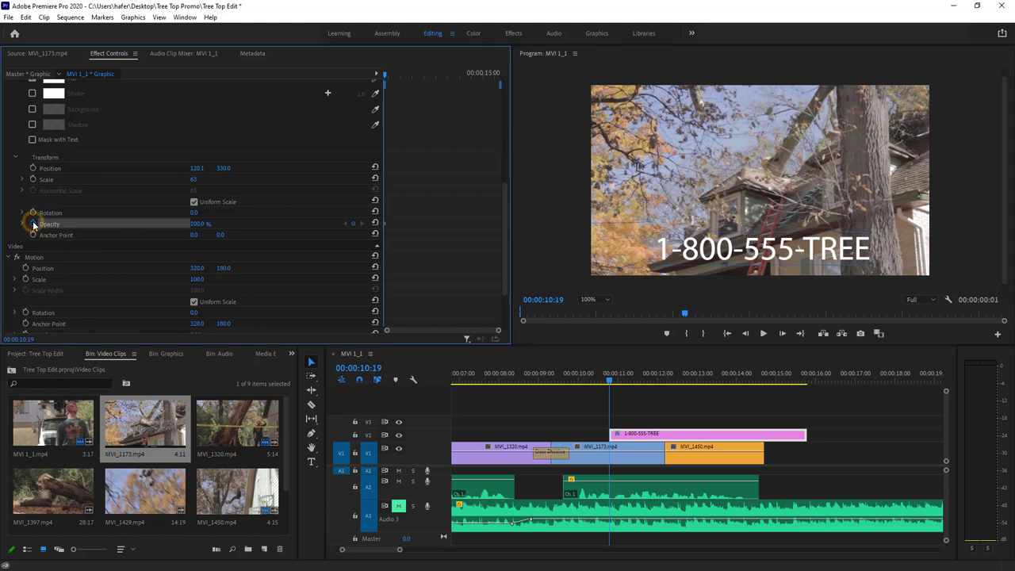
{"action": "left_click_drag", "start_coordinate": [198, 226], "coordinate": [166, 225]}
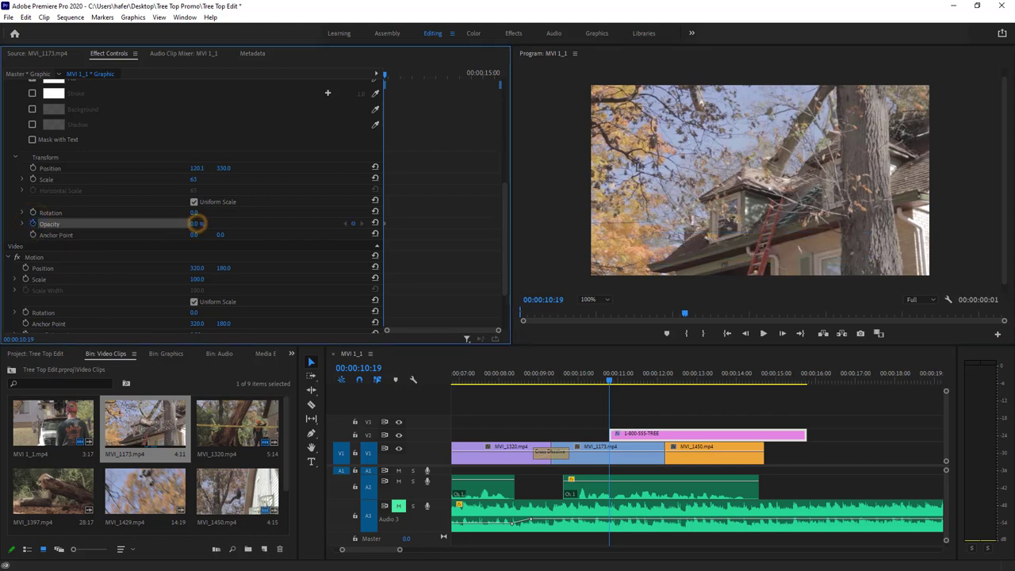
{"action": "mouse_move", "coordinate": [619, 380]}
{"action": "left_mouse_down"}
{"action": "mouse_move", "coordinate": [610, 380]}
{"action": "mouse_move", "coordinate": [624, 380]}
{"action": "left_mouse_up"}
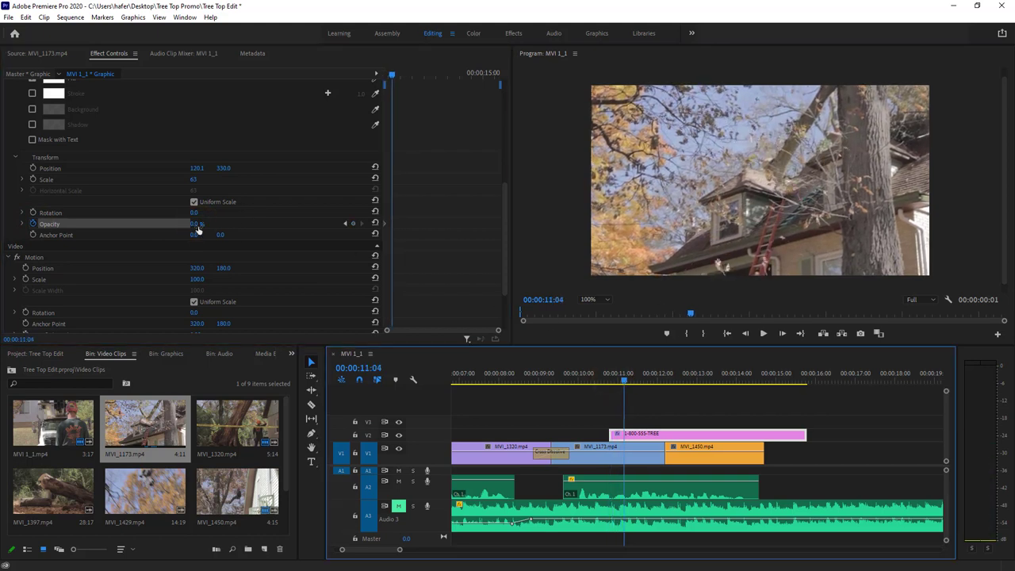
{"action": "left_click_drag", "start_coordinate": [196, 226], "coordinate": [200, 223]}
Play to 00:00:13:05 and fade the title out with text opacity keyframes of 100% there and 0% at 00:00:13:17.
{"action": "left_click", "coordinate": [624, 380]}
{"action": "key", "text": "space"}
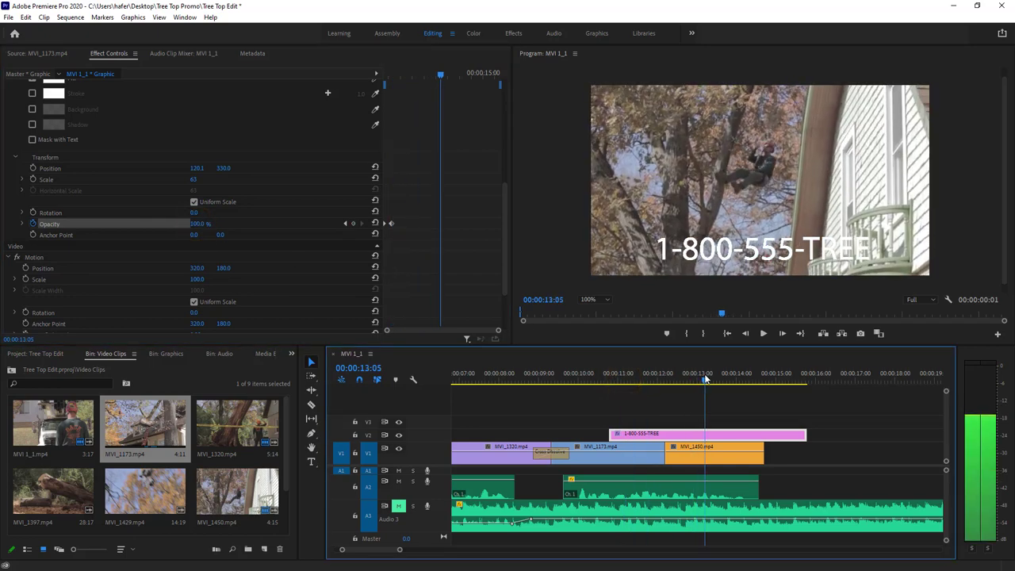
{"action": "left_click", "coordinate": [353, 223]}
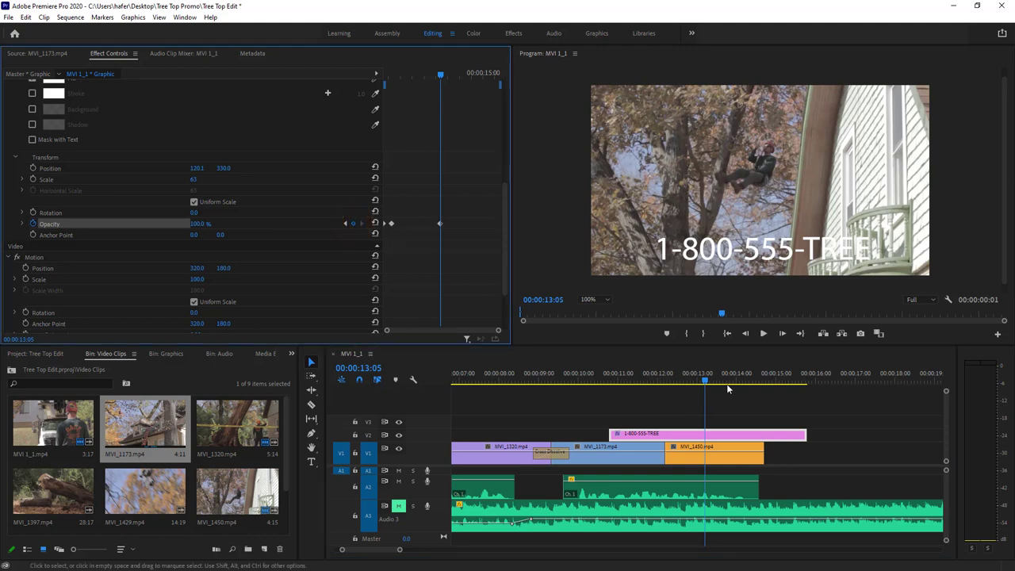
{"action": "mouse_move", "coordinate": [705, 381]}
{"action": "left_mouse_down"}
{"action": "mouse_move", "coordinate": [729, 382]}
{"action": "mouse_move", "coordinate": [719, 380]}
{"action": "left_mouse_up"}
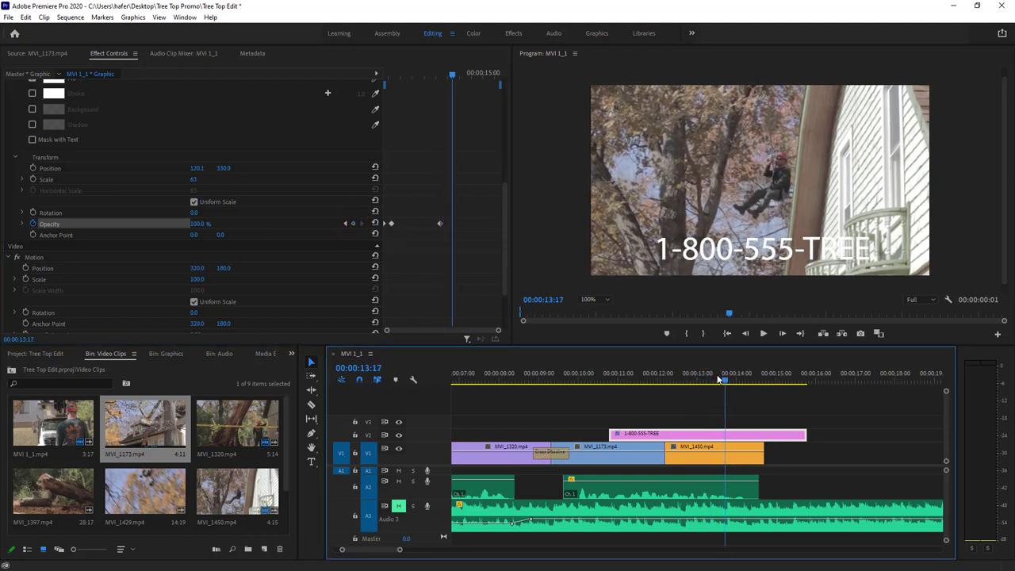
{"action": "left_click_drag", "start_coordinate": [190, 224], "coordinate": [111, 224]}
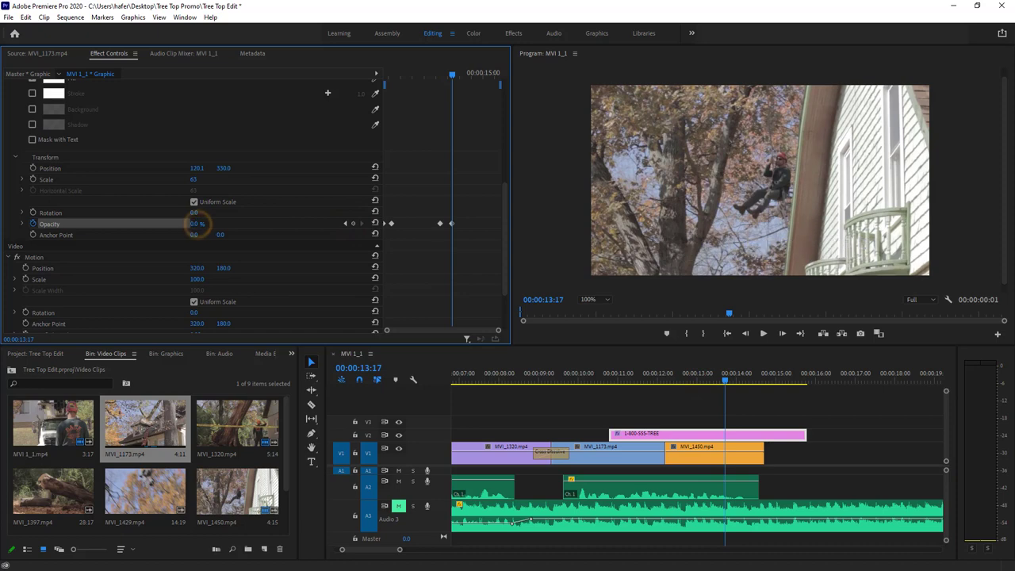
Play back the phone number title from before its start to check its fade in and fade out.
{"action": "left_click_drag", "start_coordinate": [724, 380], "coordinate": [586, 384]}
{"action": "key", "text": "space"}
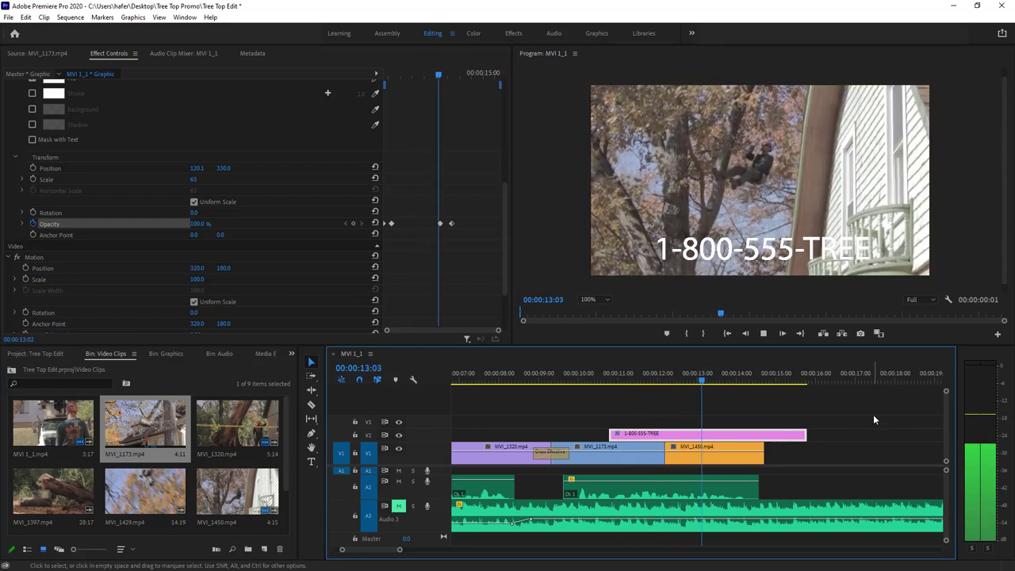
{"action": "key", "text": "space"}
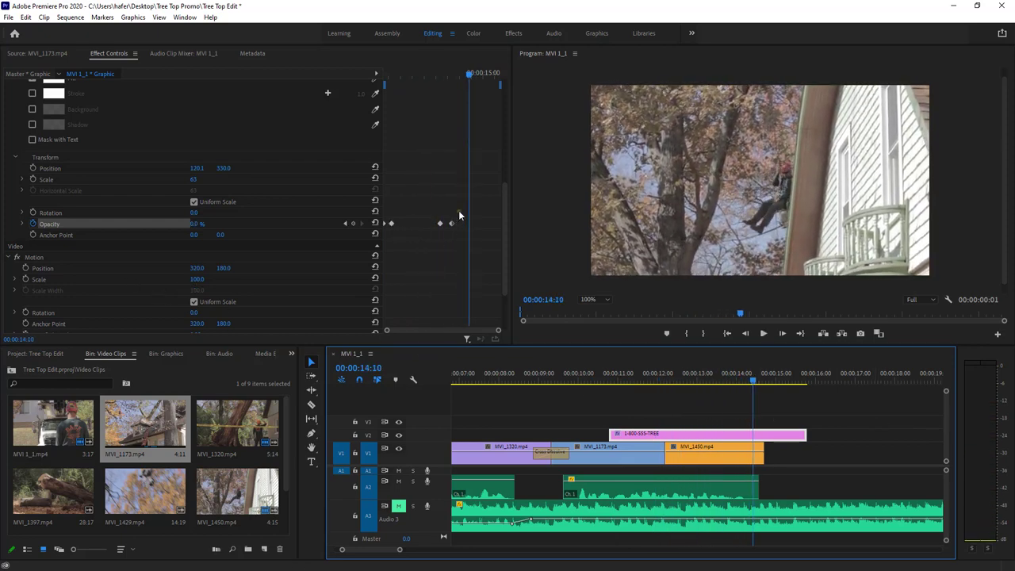
Select all the title's opacity keyframes and view their interpolation options without changing them.
{"action": "left_click_drag", "start_coordinate": [458, 213], "coordinate": [378, 235]}
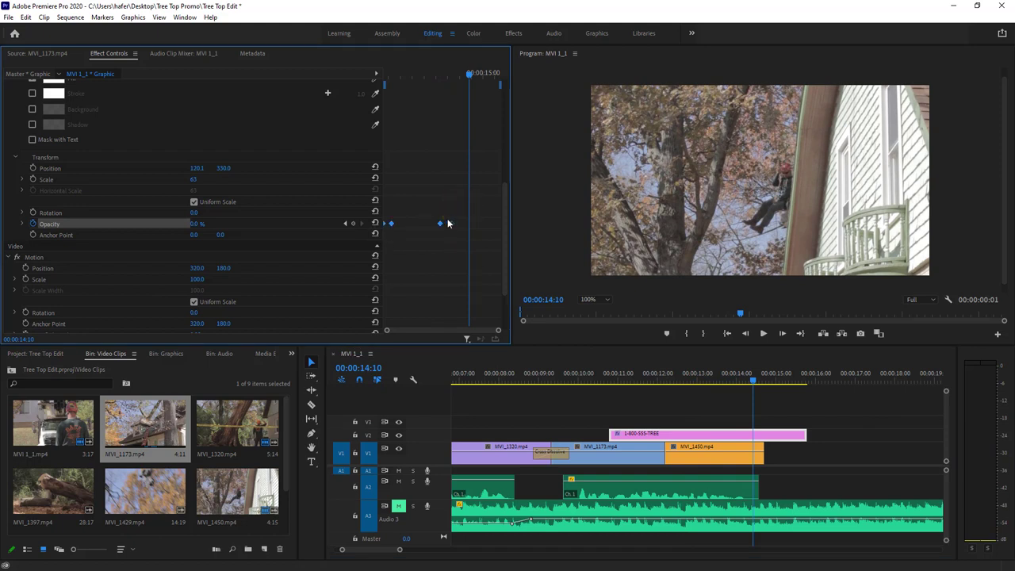
{"action": "right_click", "coordinate": [442, 226]}
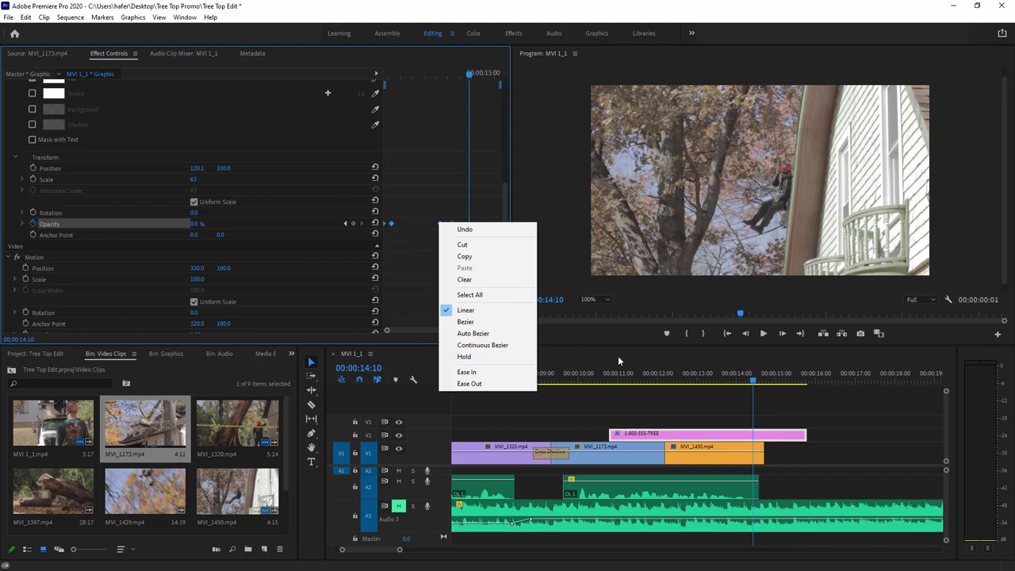
{"action": "left_click", "coordinate": [852, 299]}
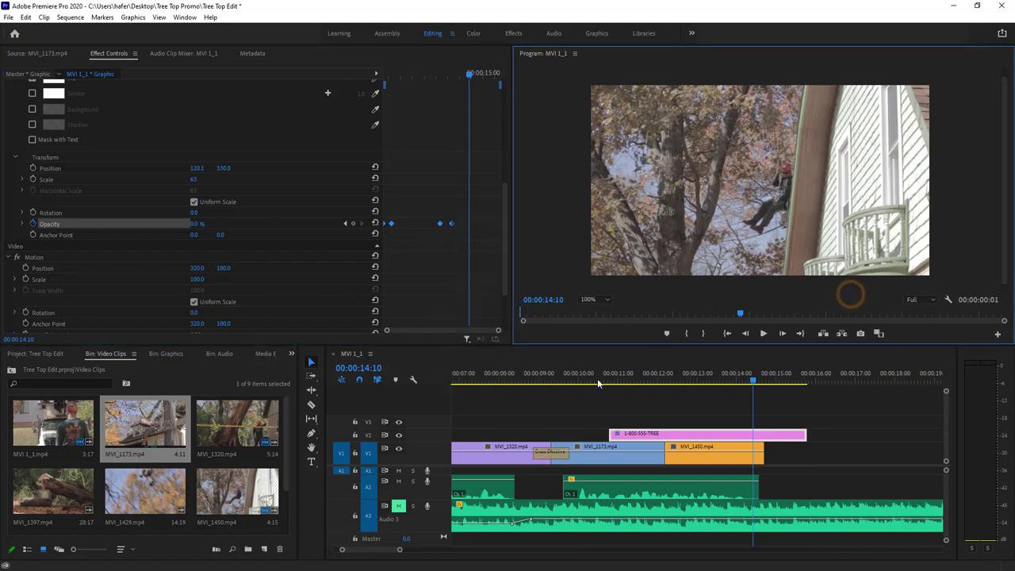
Play the edit from the beginning with the Audio 3 music track unmuted, then return the playhead to the start.
{"action": "left_click_drag", "start_coordinate": [754, 383], "coordinate": [601, 384]}
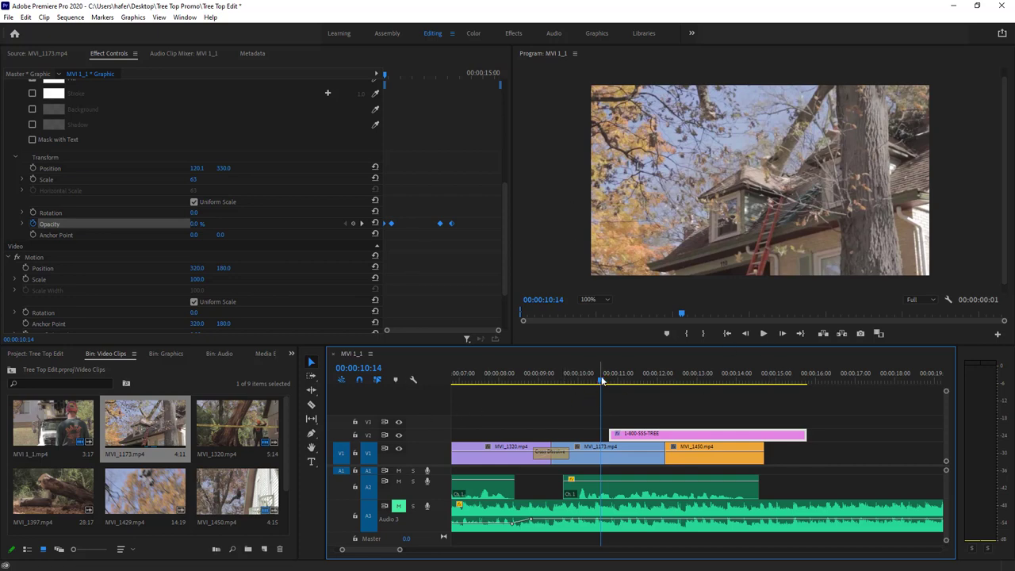
{"action": "left_click_drag", "start_coordinate": [601, 381], "coordinate": [388, 384]}
{"action": "key", "text": "space"}
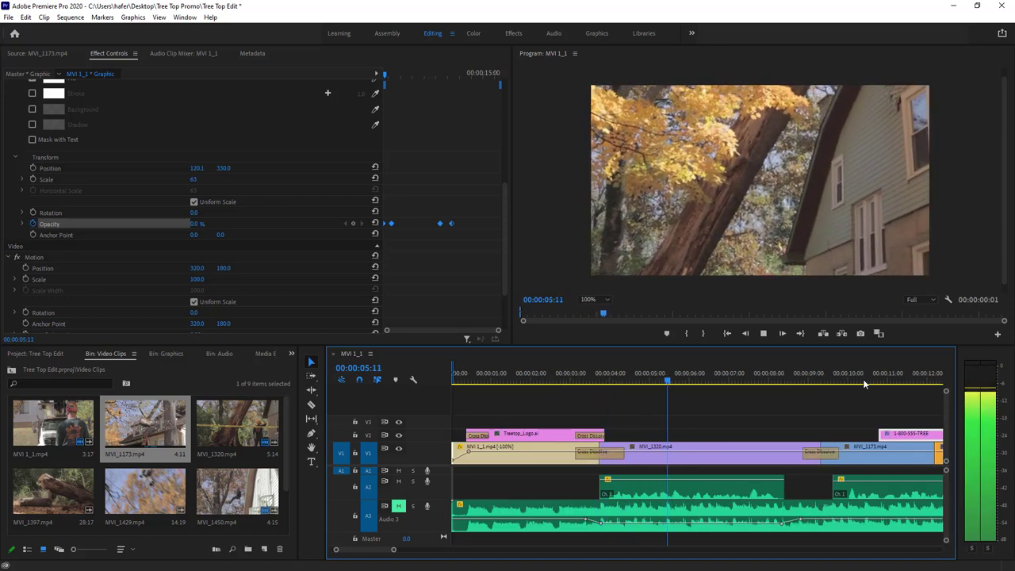
{"action": "left_click", "coordinate": [398, 506]}
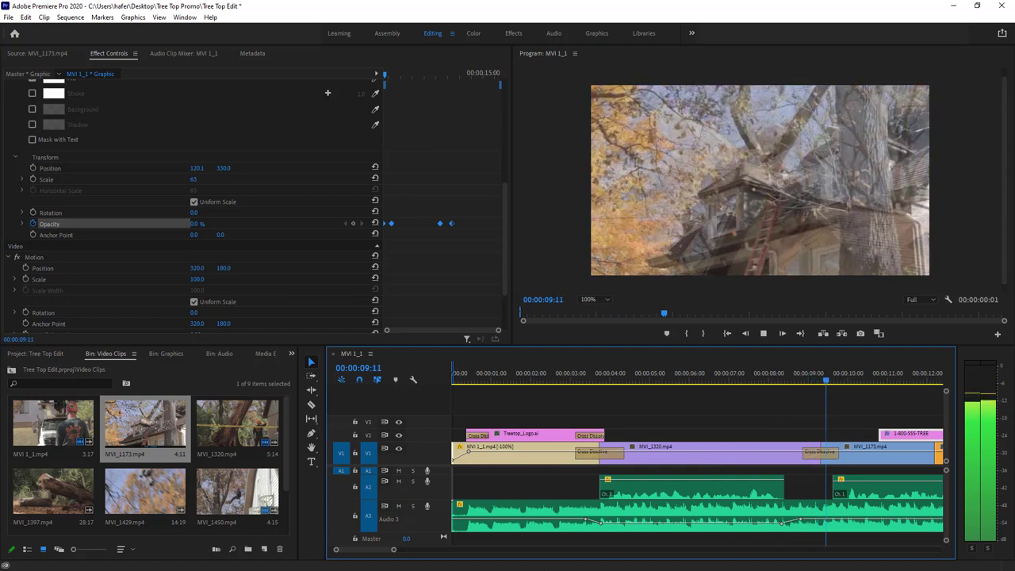
{"action": "key", "text": "space"}
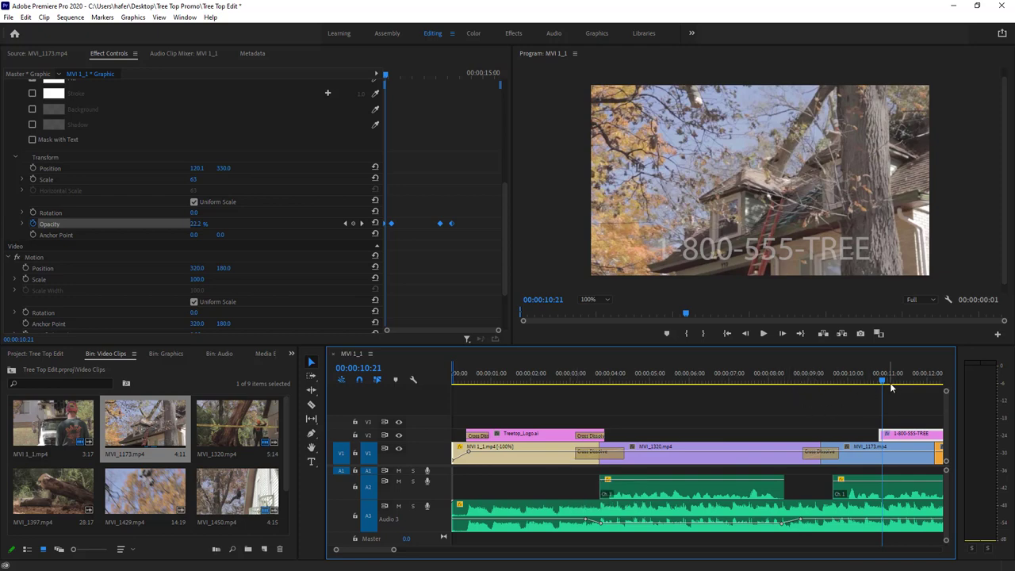
{"action": "left_click_drag", "start_coordinate": [887, 382], "coordinate": [428, 381]}
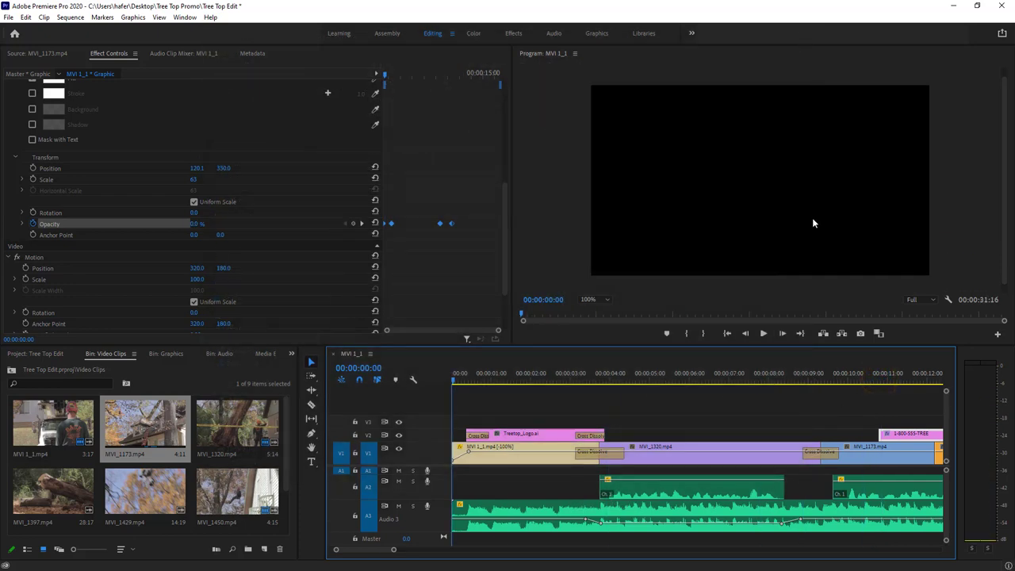
Open the sequence's media export settings in an enlarged window and scrub through the output preview.
{"action": "left_click", "coordinate": [8, 18]}
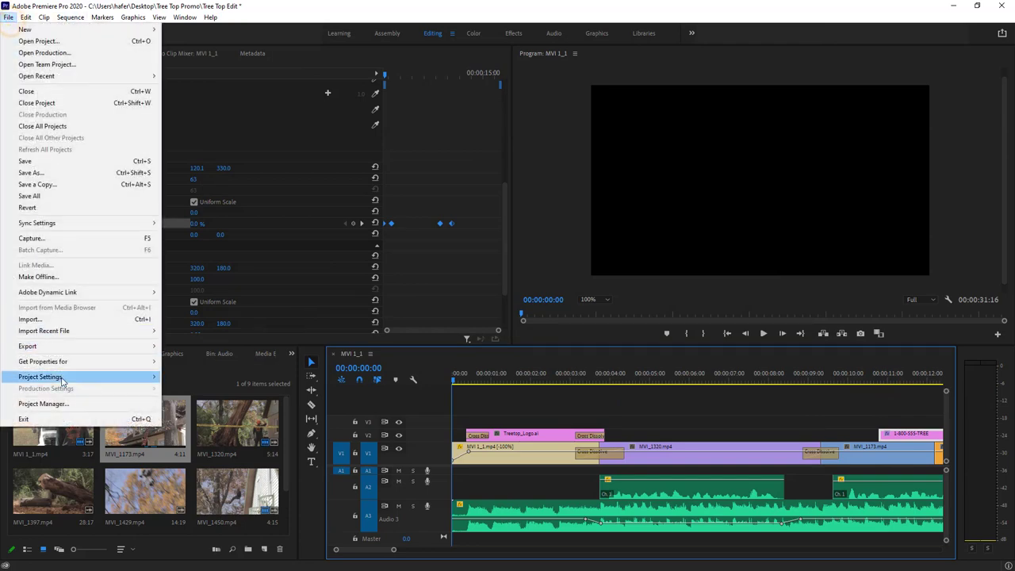
{"action": "mouse_move", "coordinate": [63, 350]}
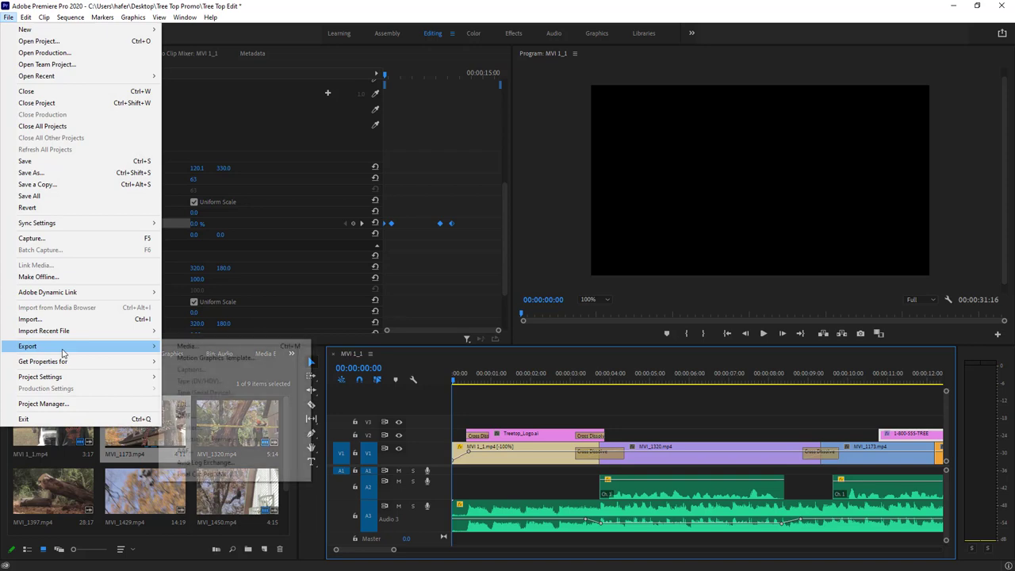
{"action": "left_click", "coordinate": [232, 349]}
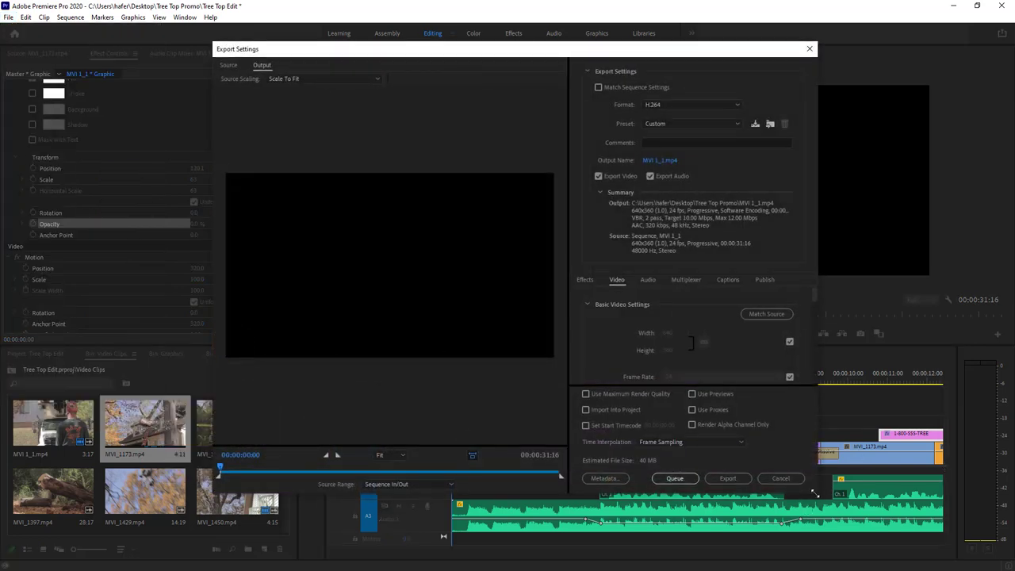
{"action": "left_click_drag", "start_coordinate": [815, 496], "coordinate": [895, 526]}
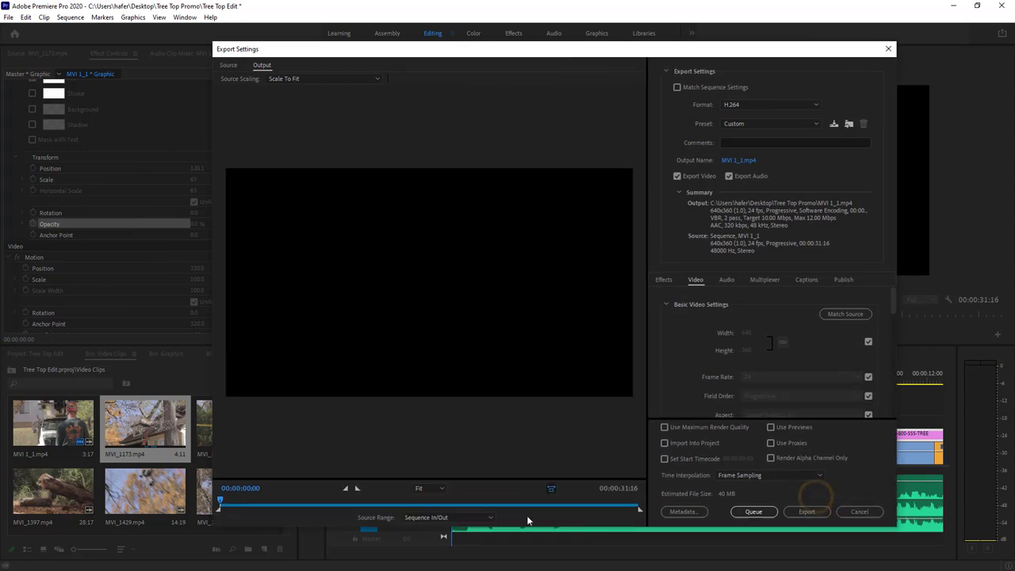
{"action": "left_click_drag", "start_coordinate": [223, 503], "coordinate": [603, 519]}
{"action": "left_click_drag", "start_coordinate": [602, 504], "coordinate": [224, 501]}
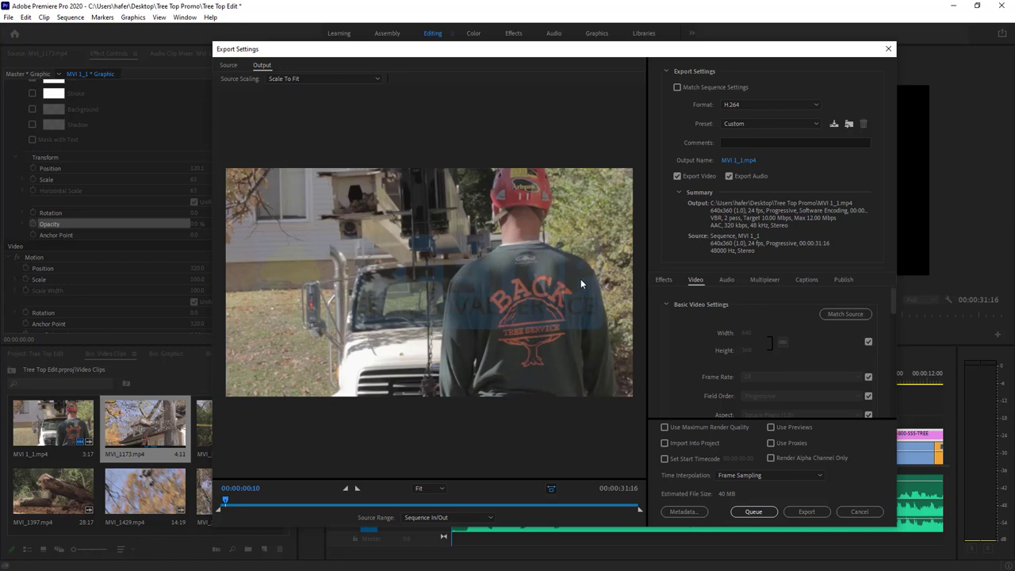
Choose the Match Source - High bitrate preset and name the output file TreeTop01 in the Tree Top Promo folder.
{"action": "left_click", "coordinate": [760, 125]}
{"action": "left_click", "coordinate": [765, 149]}
{"action": "left_click", "coordinate": [739, 162]}
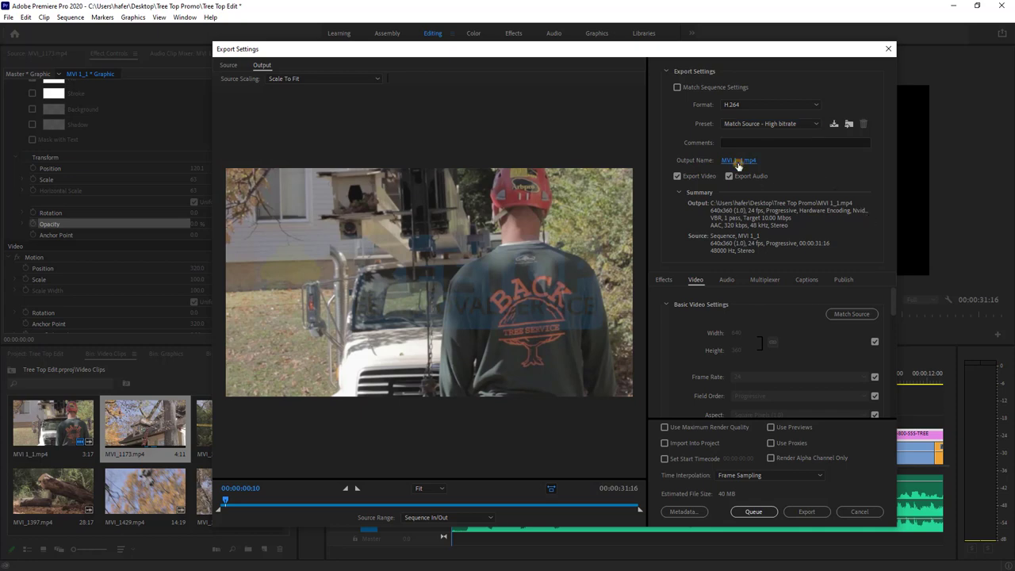
{"action": "left_click", "coordinate": [326, 367]}
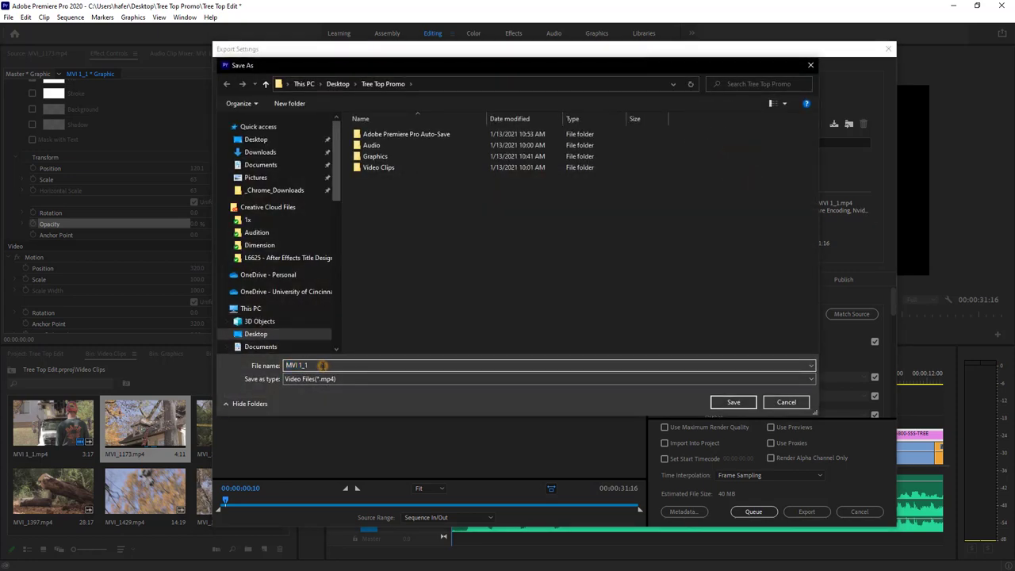
{"action": "key", "text": "ctrl+shift+Left"}
{"action": "key", "text": "ctrl+shift+Left"}
{"action": "type", "text": "TreeTop01"}
{"action": "left_click", "coordinate": [741, 407]}
{"action": "left_click", "coordinate": [737, 403]}
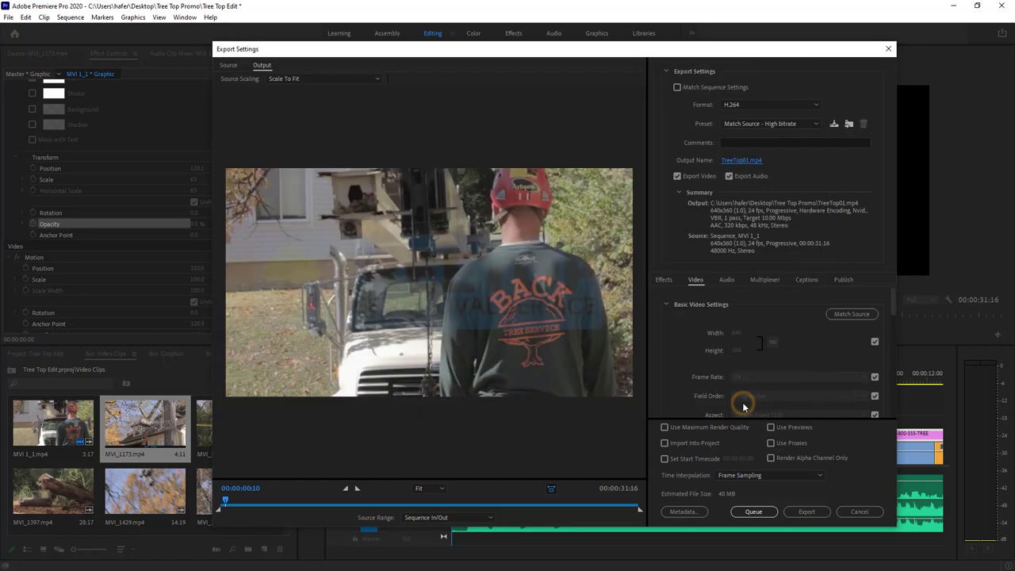
Set the bitrate encoding to VBR, 2 pass and export the video.
{"action": "left_click_drag", "start_coordinate": [892, 311], "coordinate": [898, 408]}
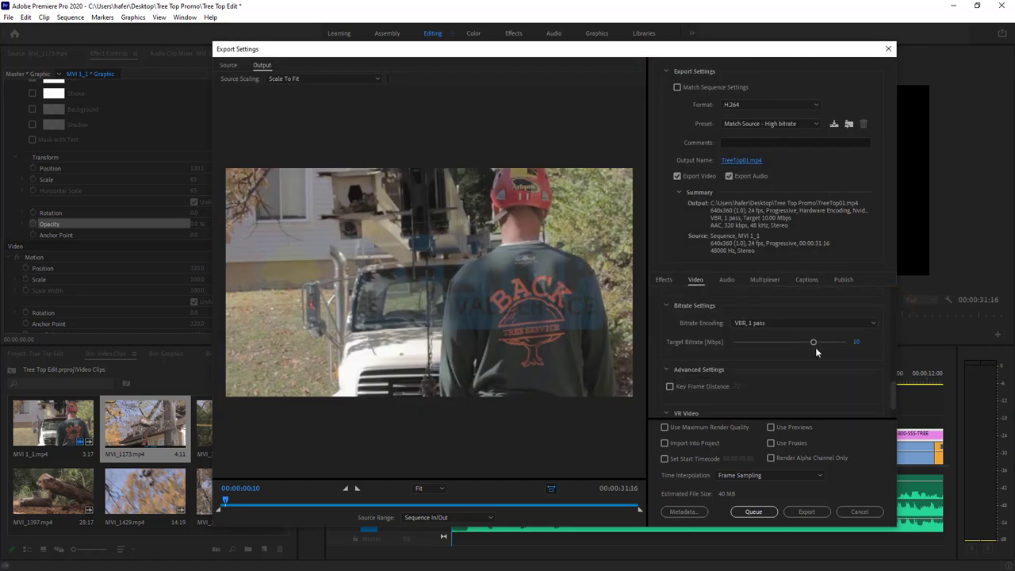
{"action": "left_click", "coordinate": [769, 322]}
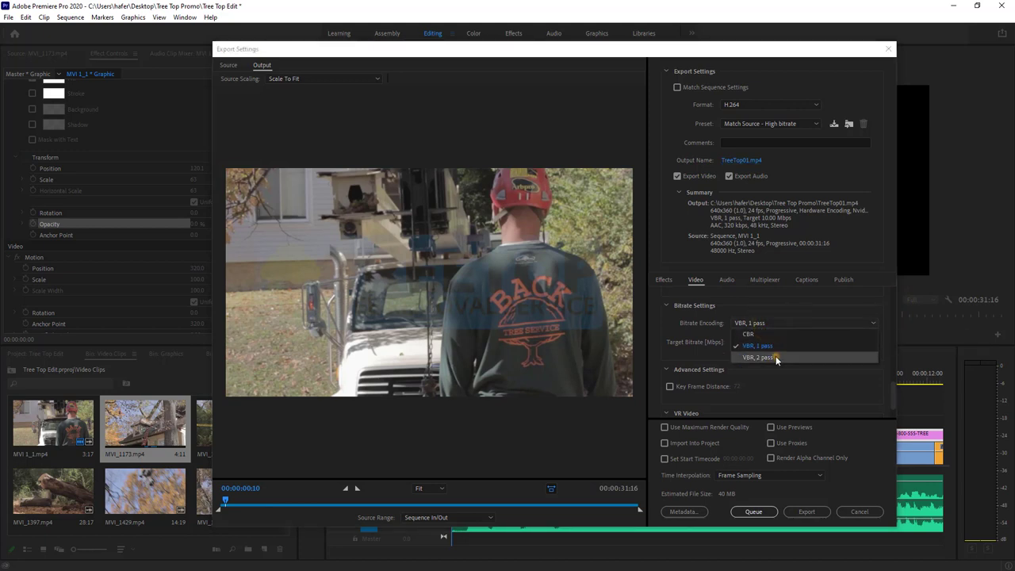
{"action": "left_click", "coordinate": [775, 357]}
{"action": "scroll", "coordinate": [893, 392], "scroll_direction": "down", "scroll_amount": 3}
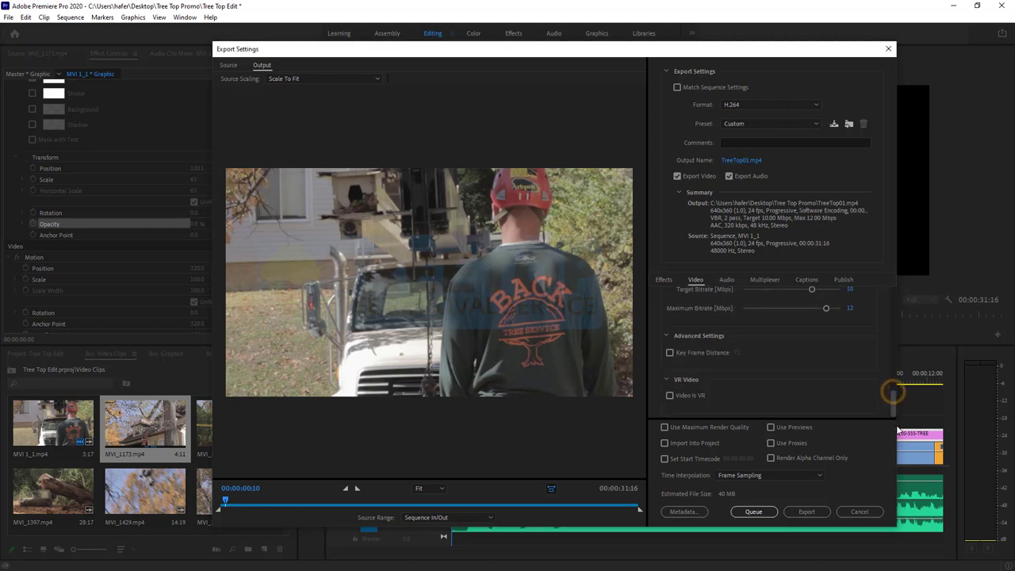
{"action": "left_click", "coordinate": [807, 511]}
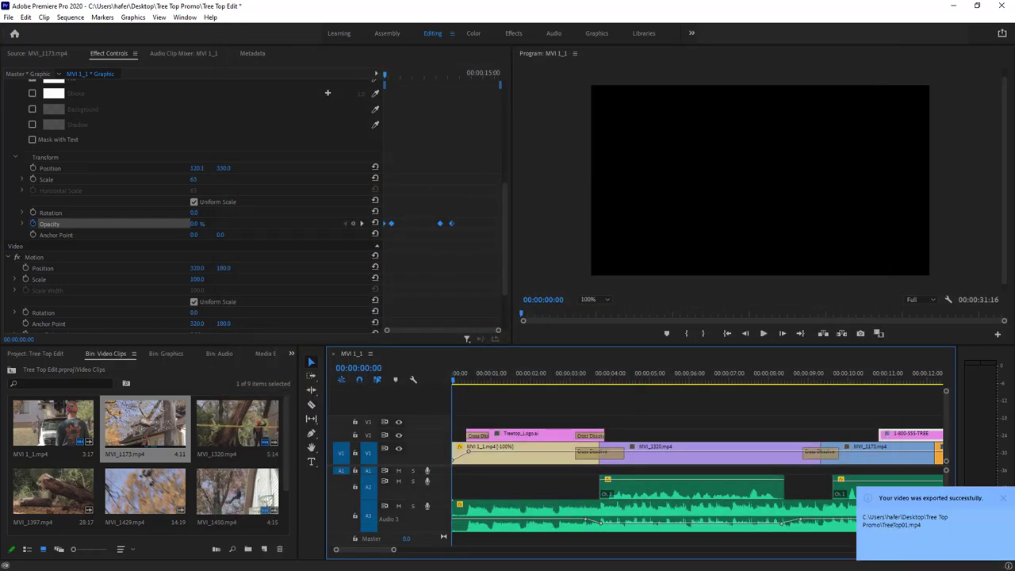
Minimize the editor, open the Tree Top Promo folder on the desktop and open the exported TreeTop01 video.
{"action": "left_click", "coordinate": [953, 6]}
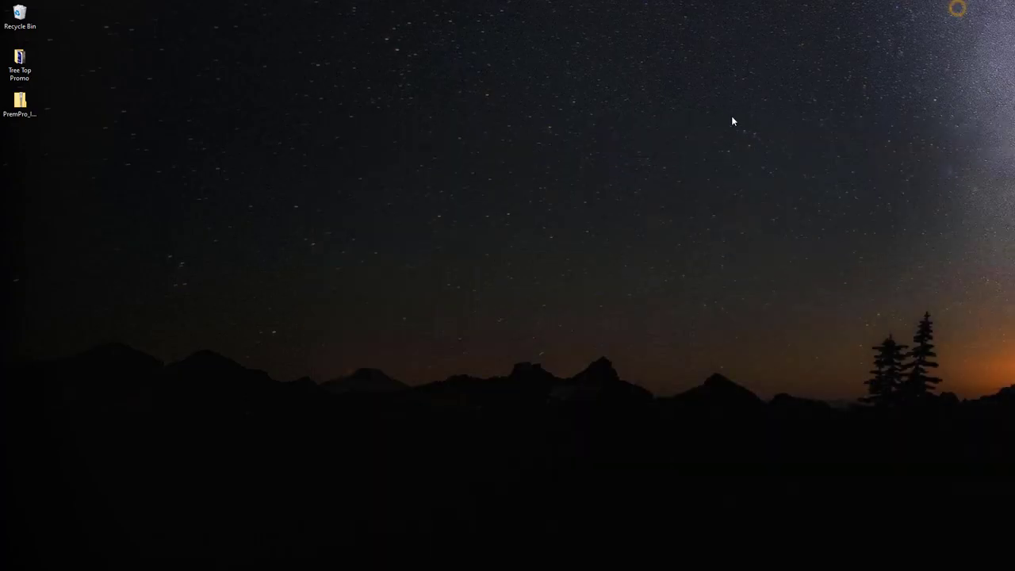
{"action": "double_click", "coordinate": [21, 63]}
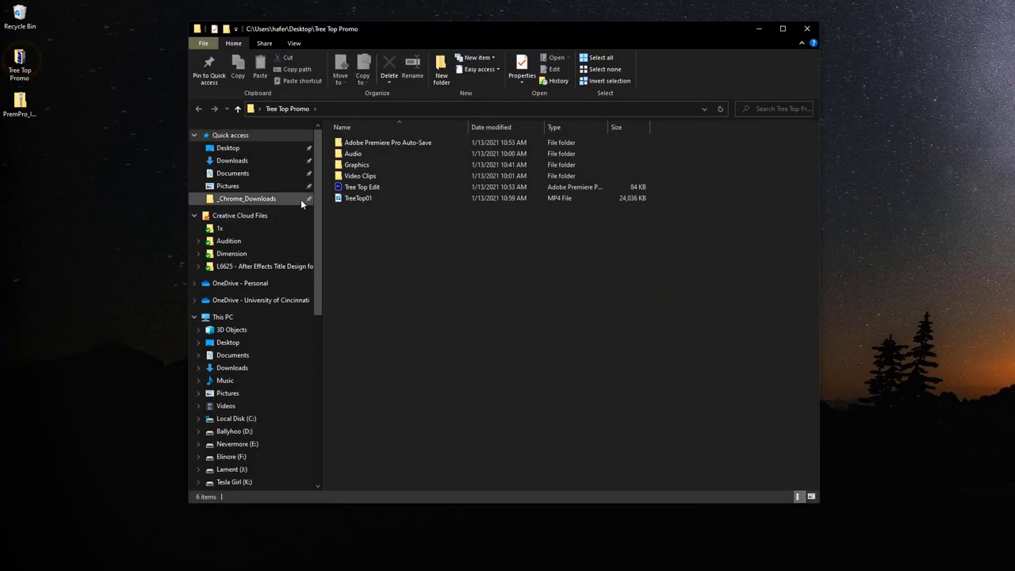
{"action": "left_click", "coordinate": [359, 198]}
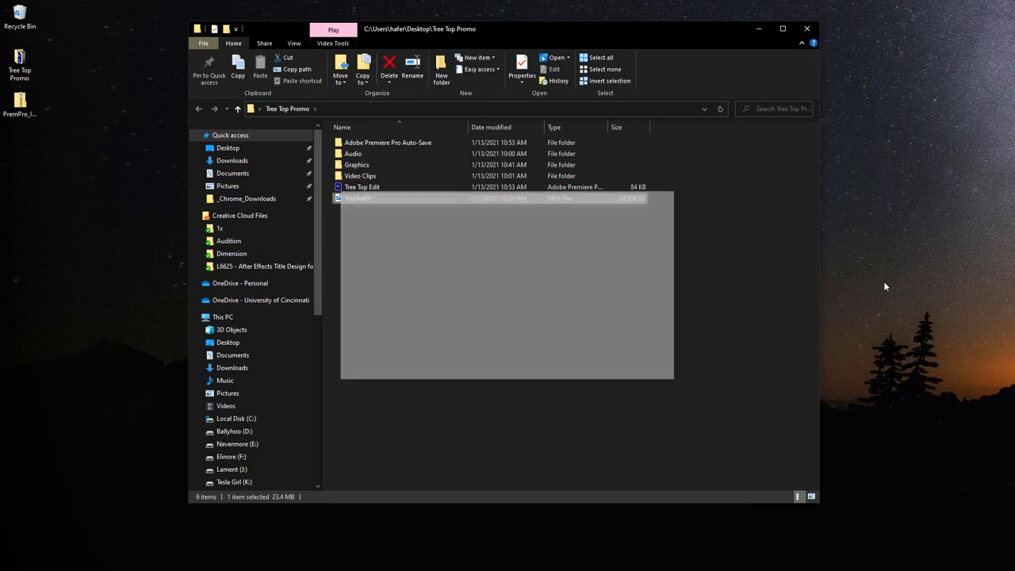